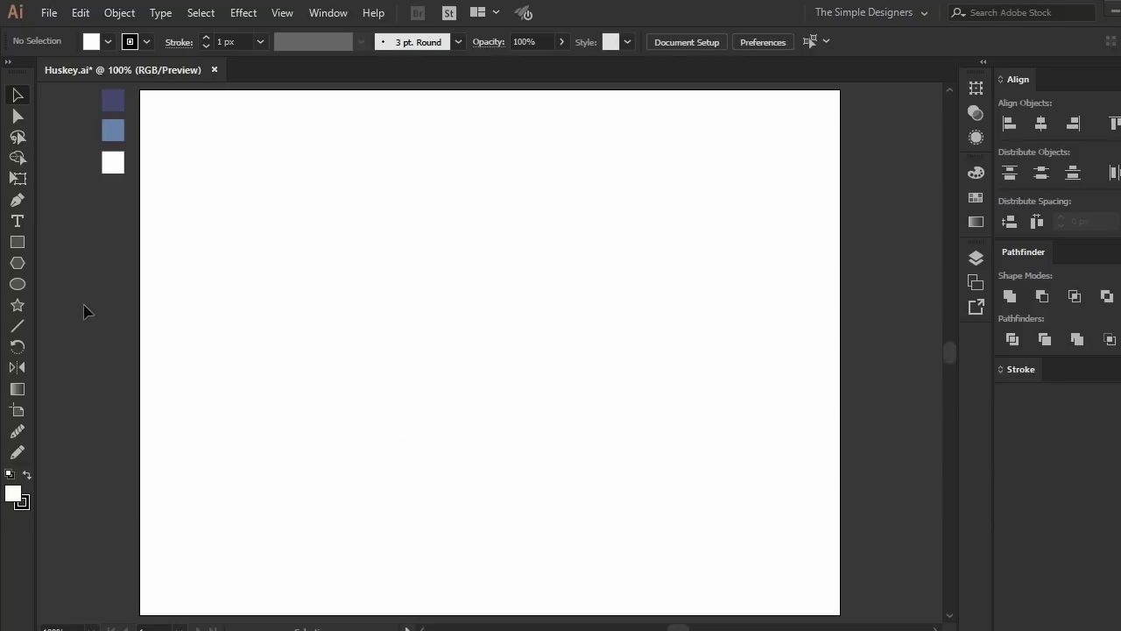
# Draw a 220 × 220 px circle with the Ellipse tool.
pyautogui.click(380, 274)
pyautogui.write('22')
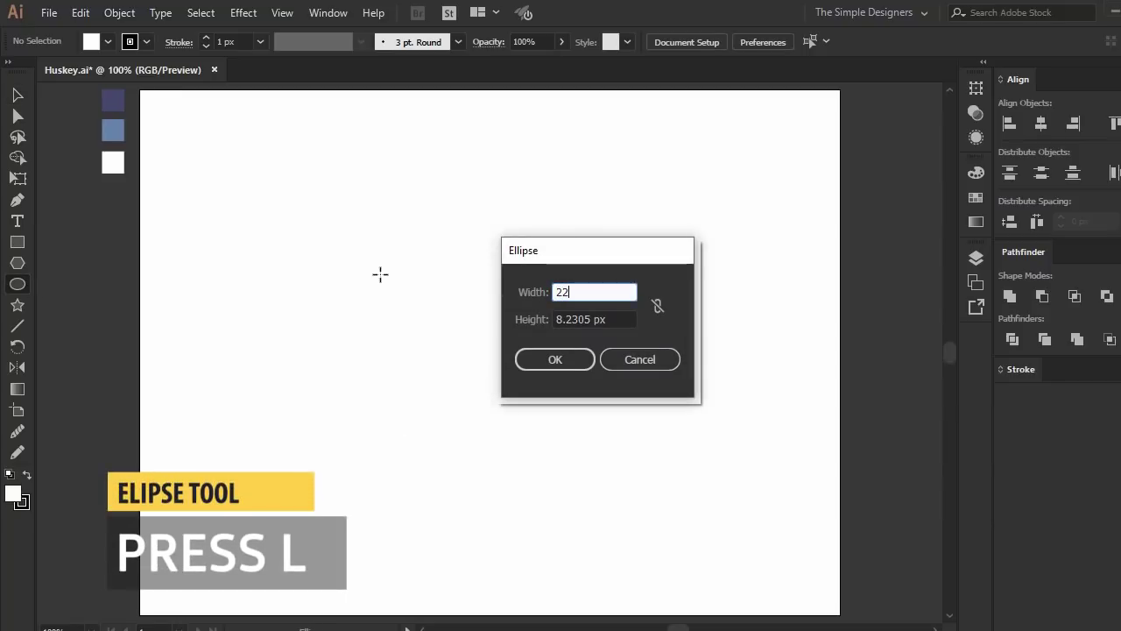
pyautogui.write('0')
pyautogui.press('Tab')
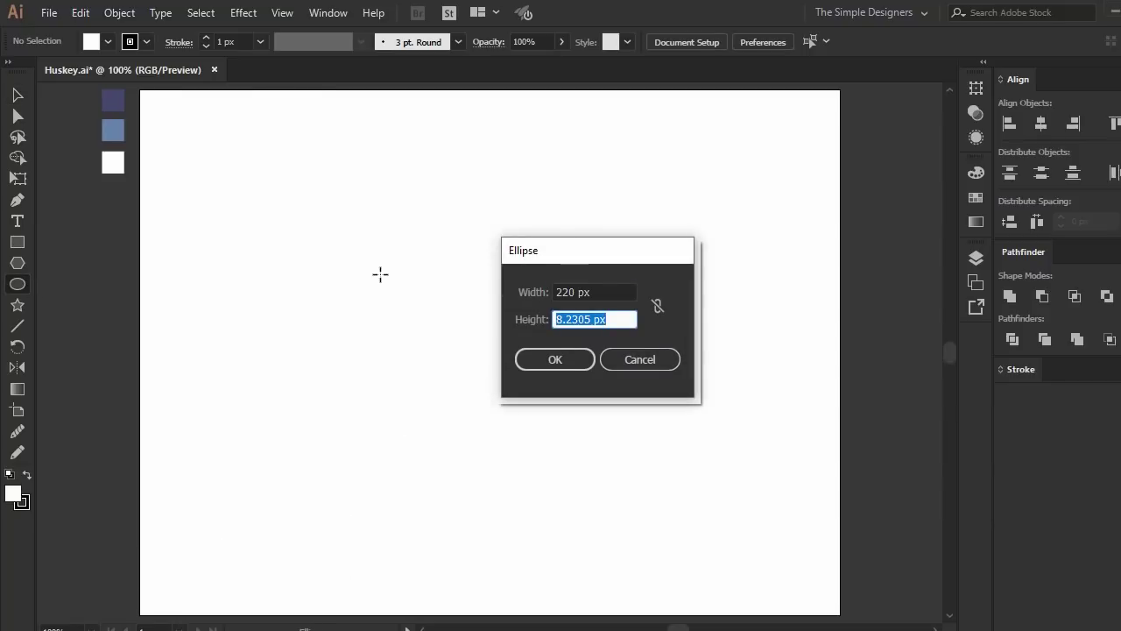
pyautogui.press('Return')
pyautogui.press('v')
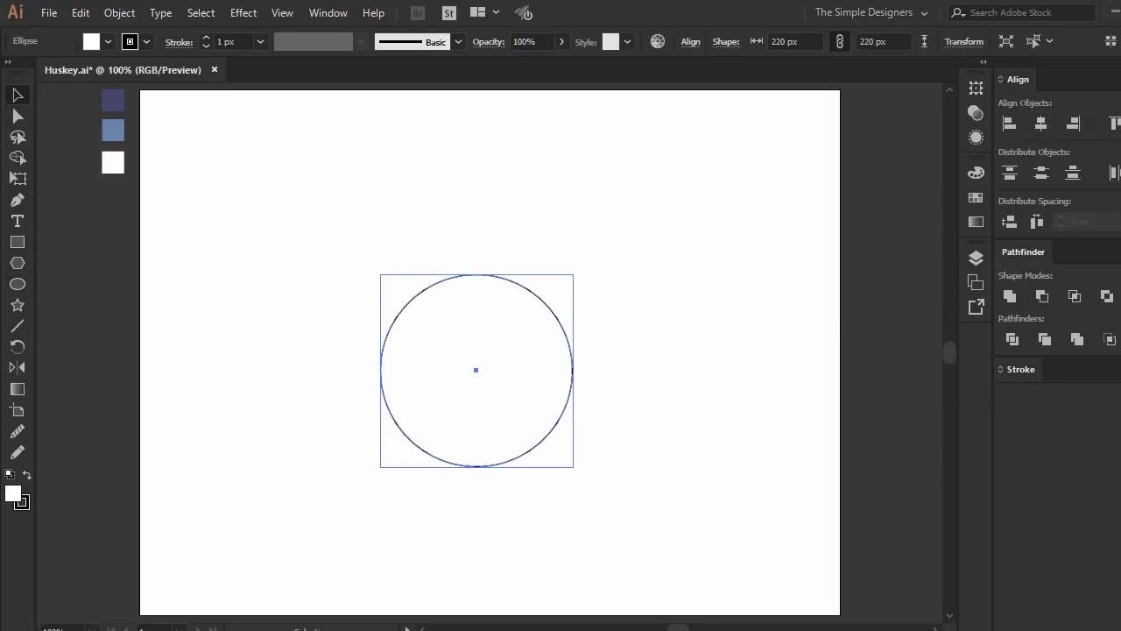
pyautogui.click(734, 298)
pyautogui.click(460, 292)
# Give the circle an 8 px outline with round caps and corners, aligned inside.
pyautogui.click(1018, 373)
pyautogui.click(1060, 306)
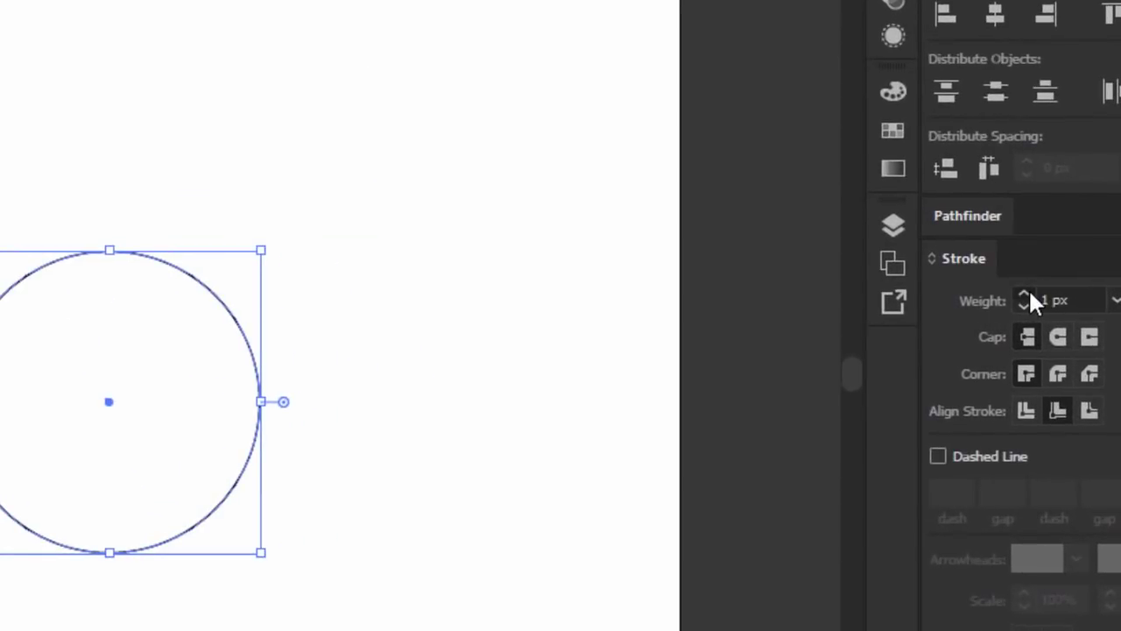
pyautogui.click(1058, 336)
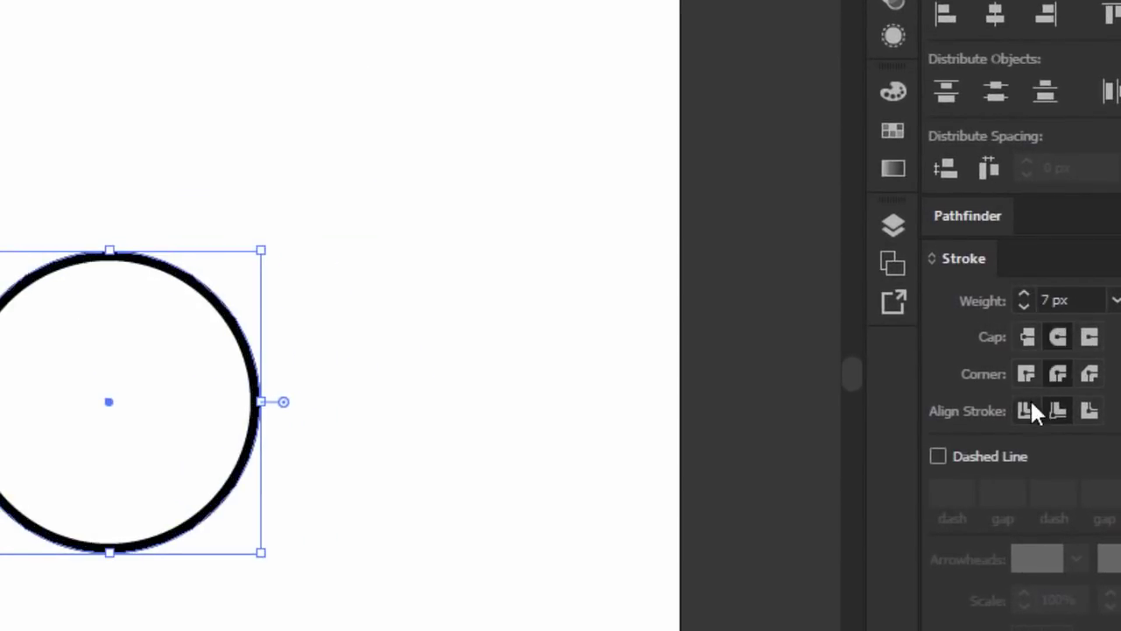
pyautogui.click(1027, 410)
pyautogui.click(1023, 295)
pyautogui.click(1058, 373)
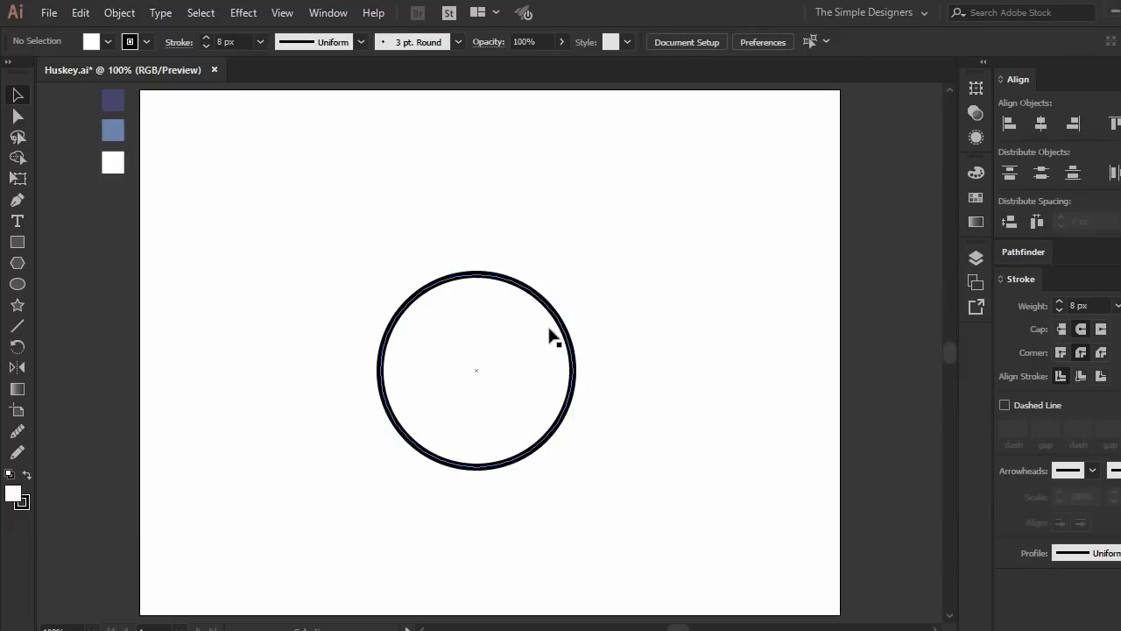
# Colour the circle's outline purple-blue 454B6E.
pyautogui.click(10, 491)
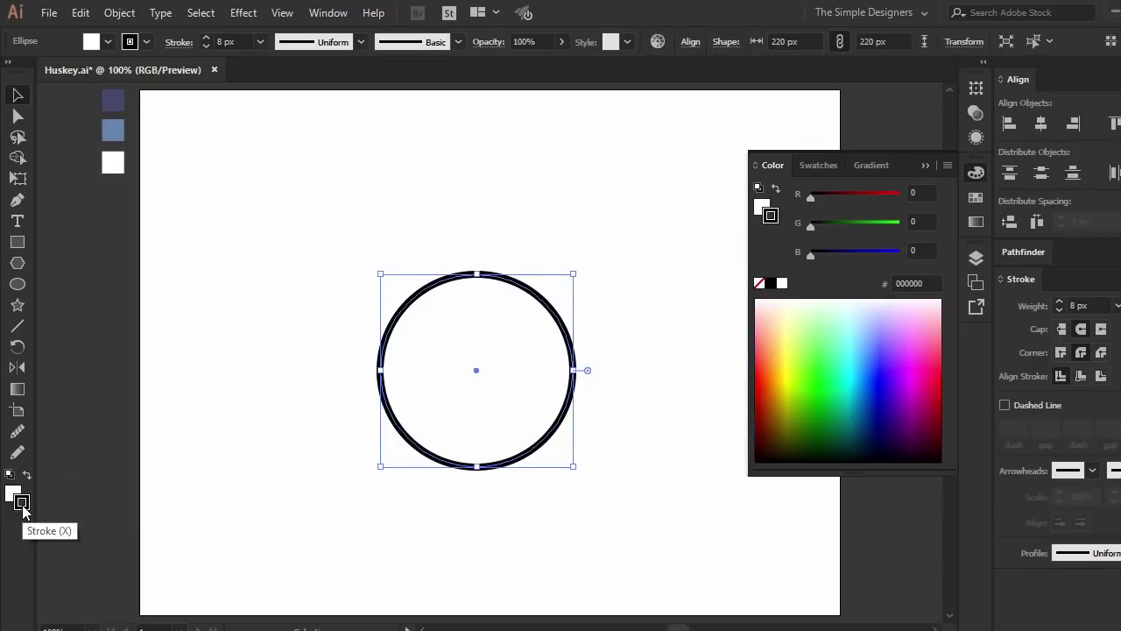
pyautogui.click(114, 101)
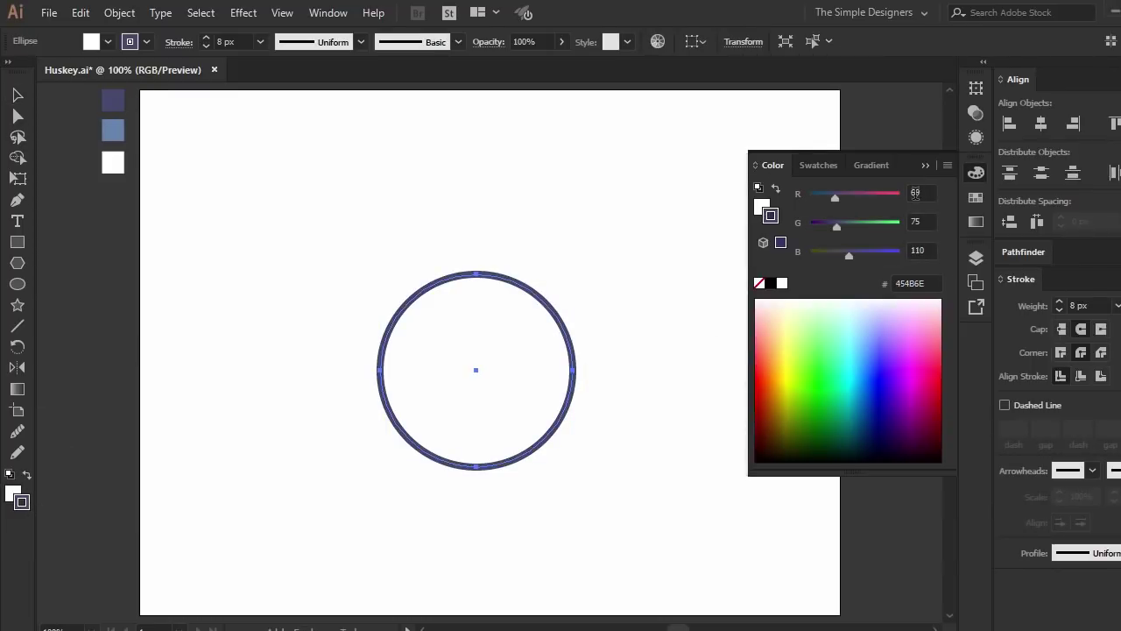
pyautogui.click(921, 166)
pyautogui.click(681, 406)
pyautogui.click(484, 369)
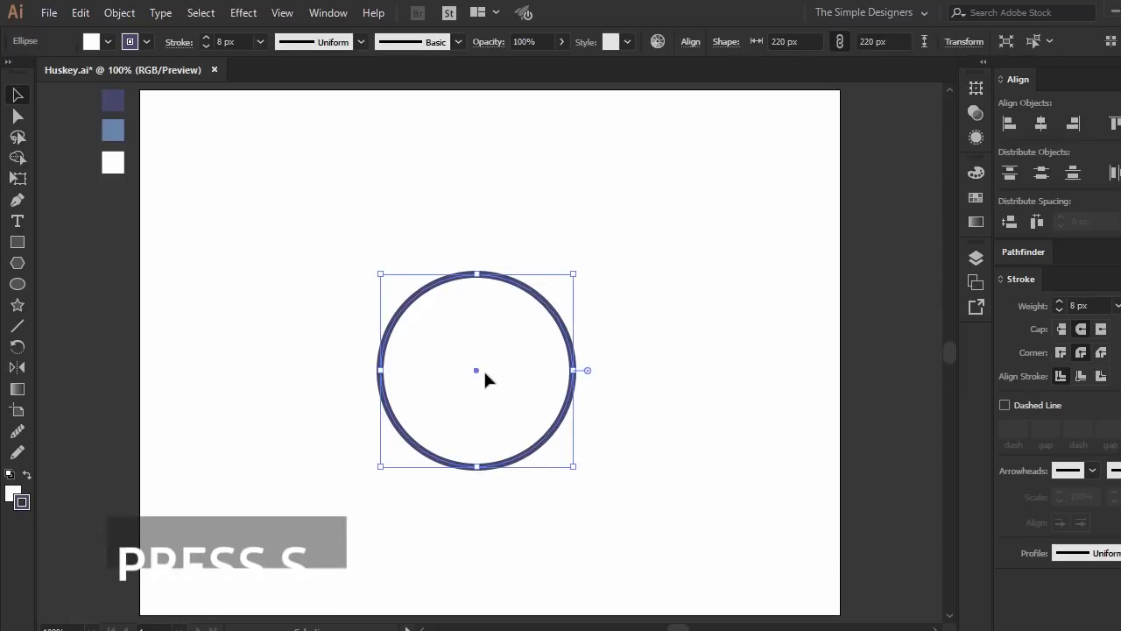
pyautogui.press('s')
pyautogui.keyDown('alt'); pyautogui.click(474, 369); pyautogui.keyUp('alt')
pyautogui.write('61.8')
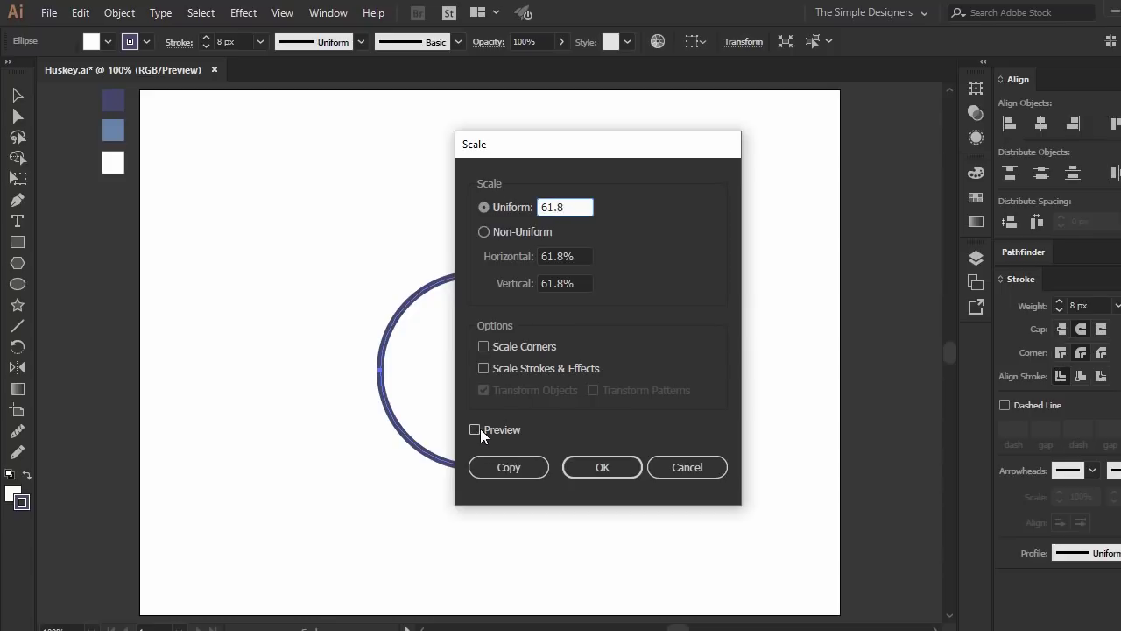
# Make a 61.8% copy of the circle, scale it another 61.8%, and right-align it inside the head.
pyautogui.click(522, 466)
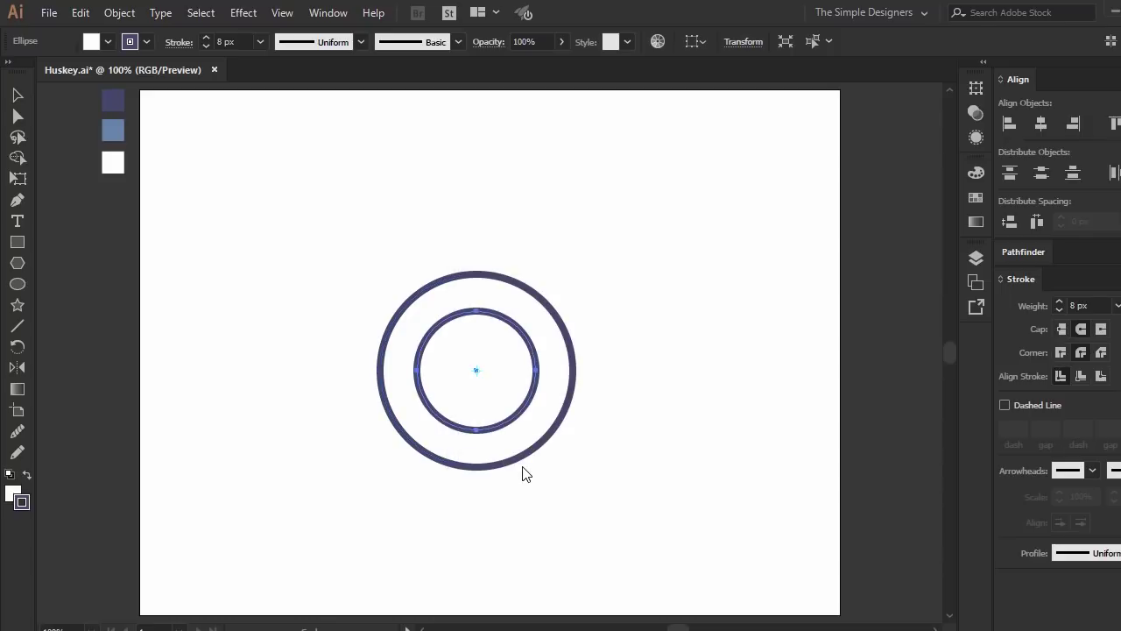
pyautogui.press('Return')
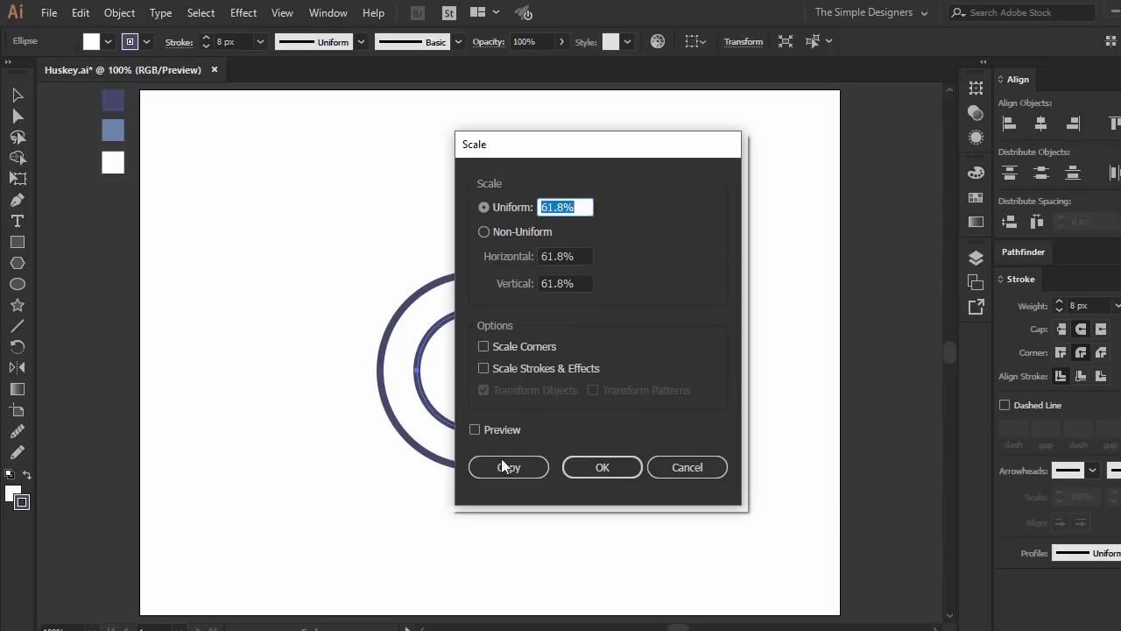
pyautogui.click(606, 472)
pyautogui.press('v')
pyautogui.click(606, 491)
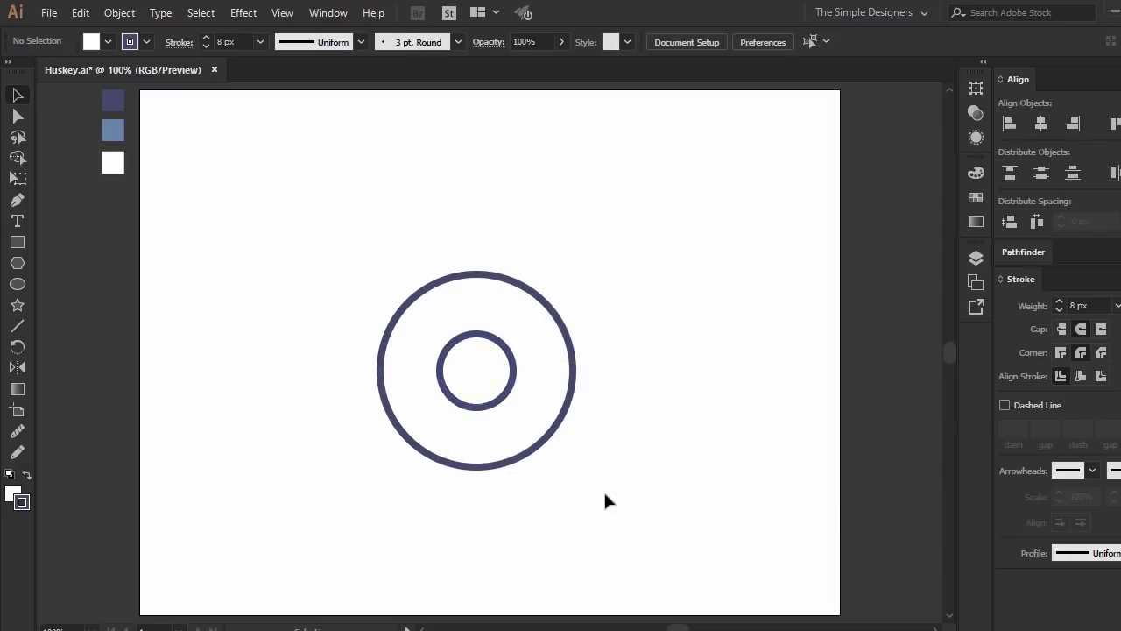
pyautogui.moveTo(394, 251); pyautogui.dragTo(395, 248)
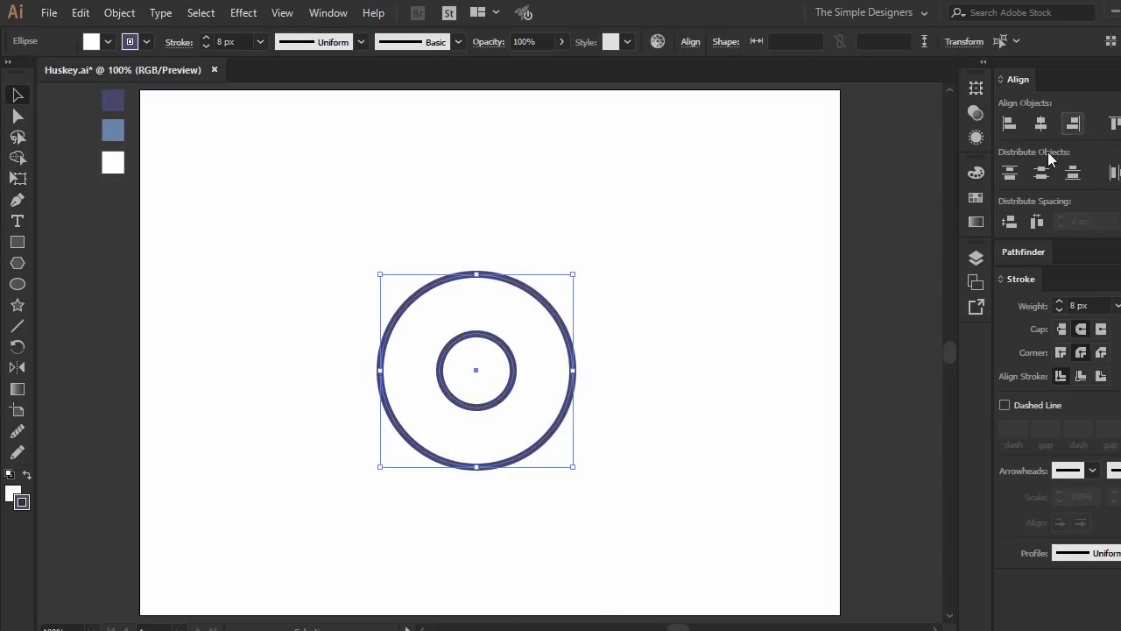
pyautogui.click(1074, 127)
pyautogui.hotkey('ctrl', 'shift', 'a')
# Duplicate the small circle to the head's left edge and view the artwork as outlines.
pyautogui.moveTo(501, 382); pyautogui.dragTo(383, 371)
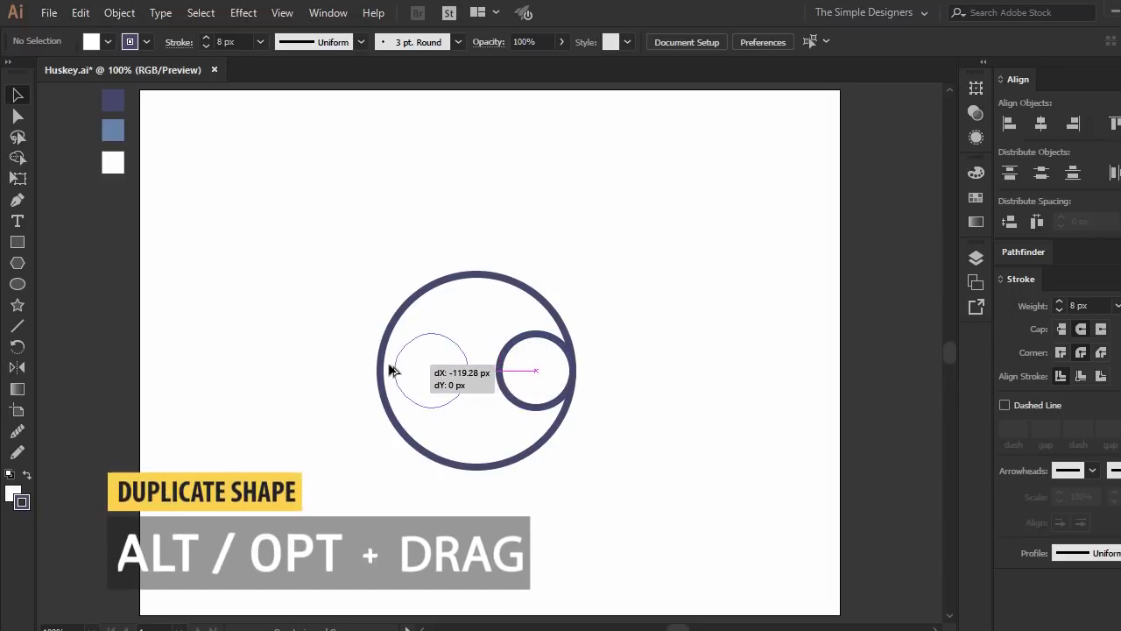
pyautogui.click(621, 381)
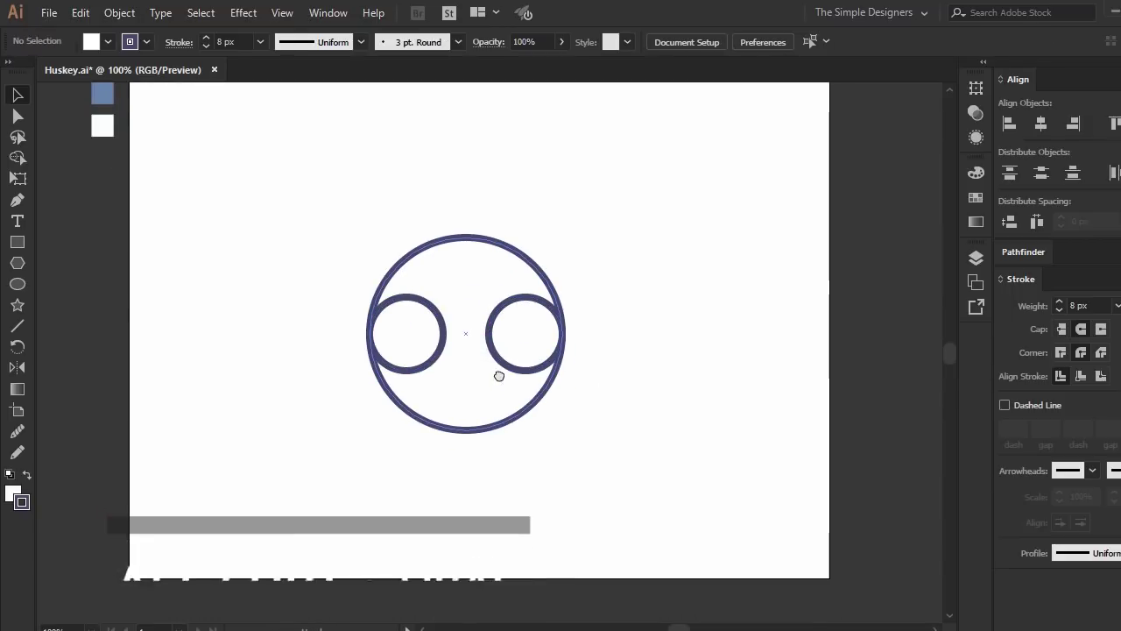
pyautogui.hotkey('ctrl', '=')
pyautogui.hotkey('ctrl', 'y')
pyautogui.press('m')
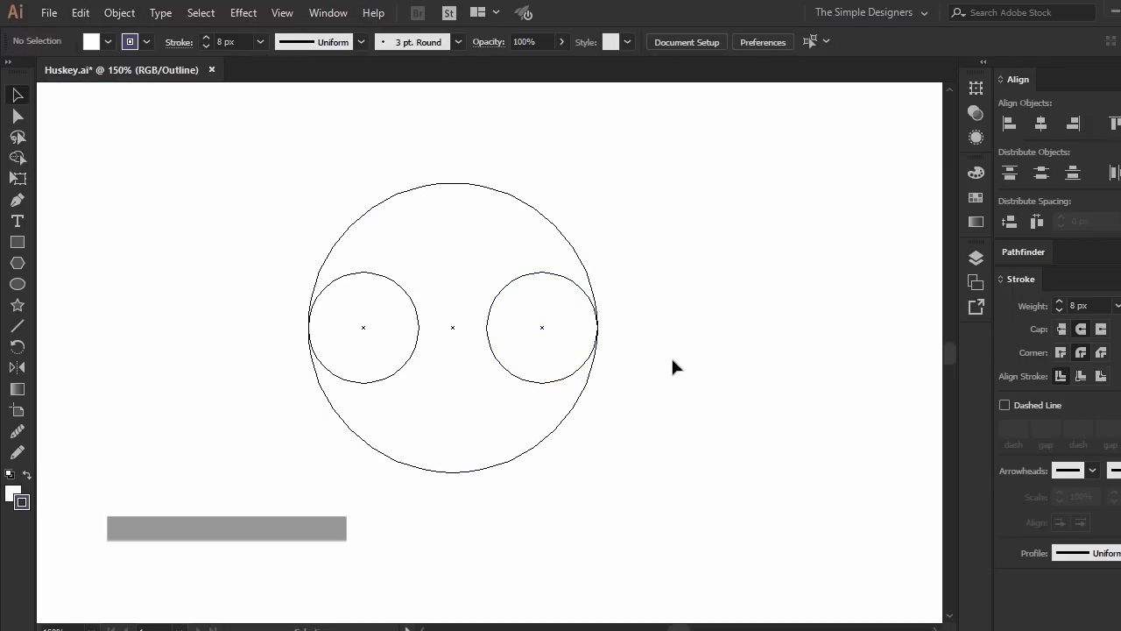
# Draw a rectangle over the face's lower half and paste a copy of the head circle in front.
pyautogui.moveTo(646, 326); pyautogui.dragTo(176, 493)
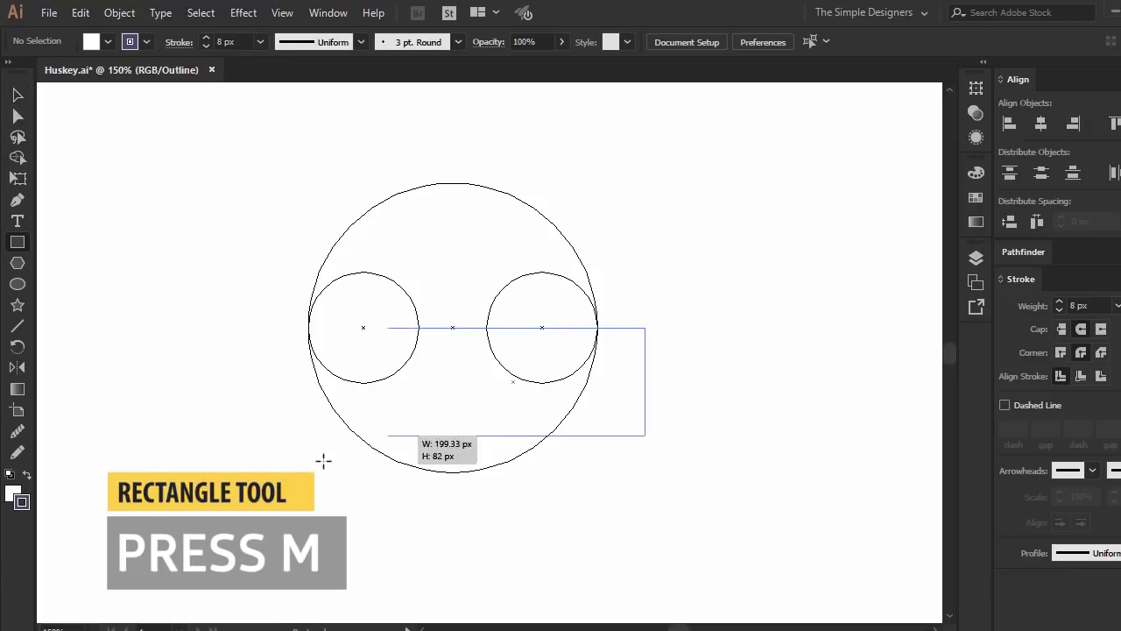
pyautogui.click(668, 255)
pyautogui.click(543, 221)
pyautogui.hotkey('ctrl', 'c')
pyautogui.hotkey('ctrl', 'f')
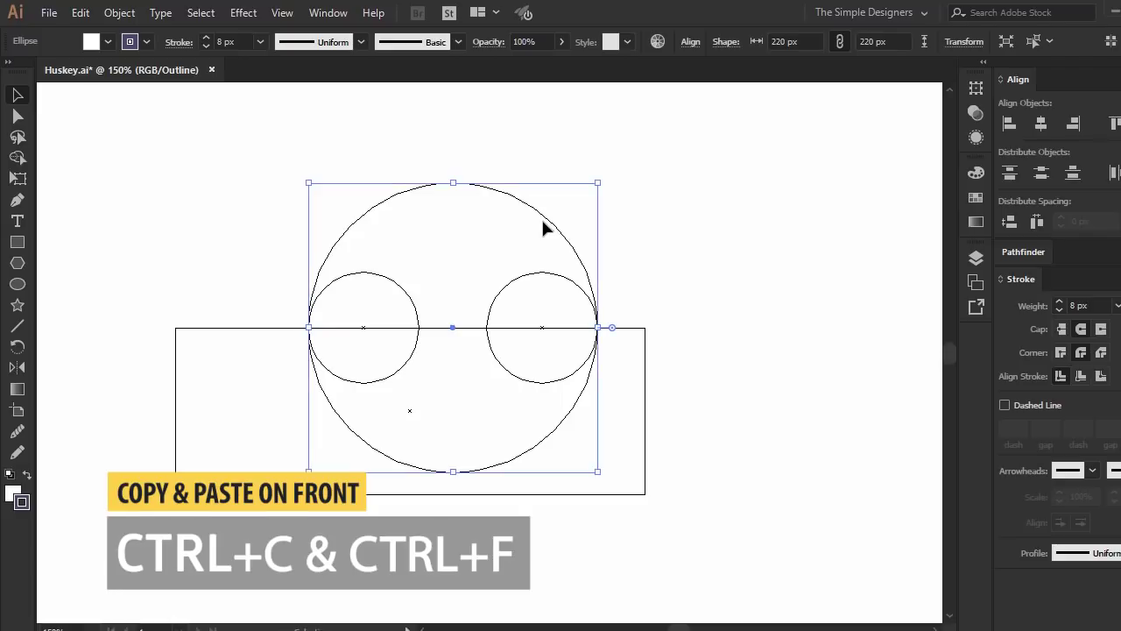
pyautogui.keyDown('shift'); pyautogui.click(517, 280); pyautogui.keyUp('shift')
pyautogui.keyDown('shift'); pyautogui.click(411, 298); pyautogui.keyUp('shift')
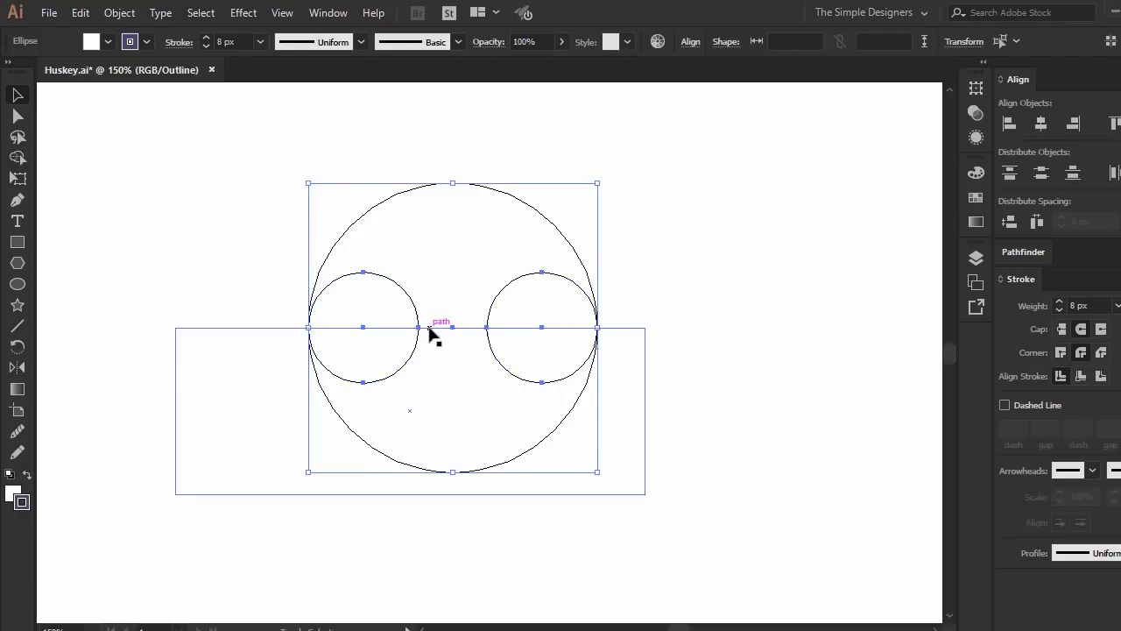
pyautogui.keyDown('shift'); pyautogui.click(430, 327); pyautogui.keyUp('shift')
# With Shape Builder, delete the lower and small-circle regions and merge the top into a cap.
pyautogui.hotkey('shift', 'm')
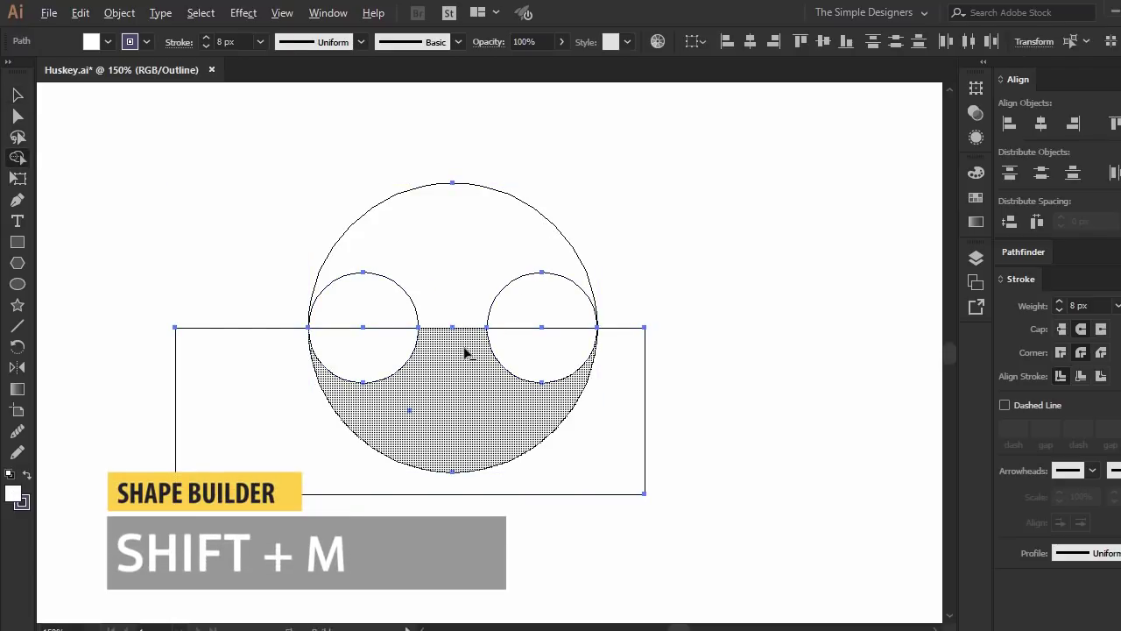
pyautogui.moveTo(465, 353); pyautogui.dragTo(218, 361)
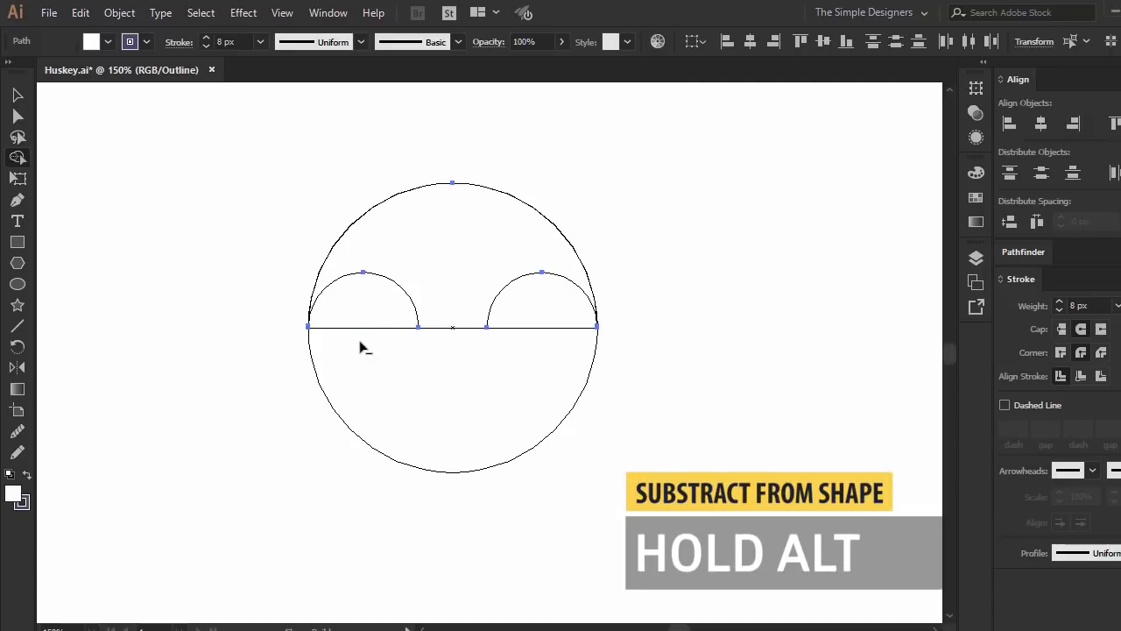
pyautogui.keyDown('alt'); pyautogui.click(363, 307); pyautogui.keyUp('alt')
pyautogui.keyDown('alt'); pyautogui.click(526, 311); pyautogui.keyUp('alt')
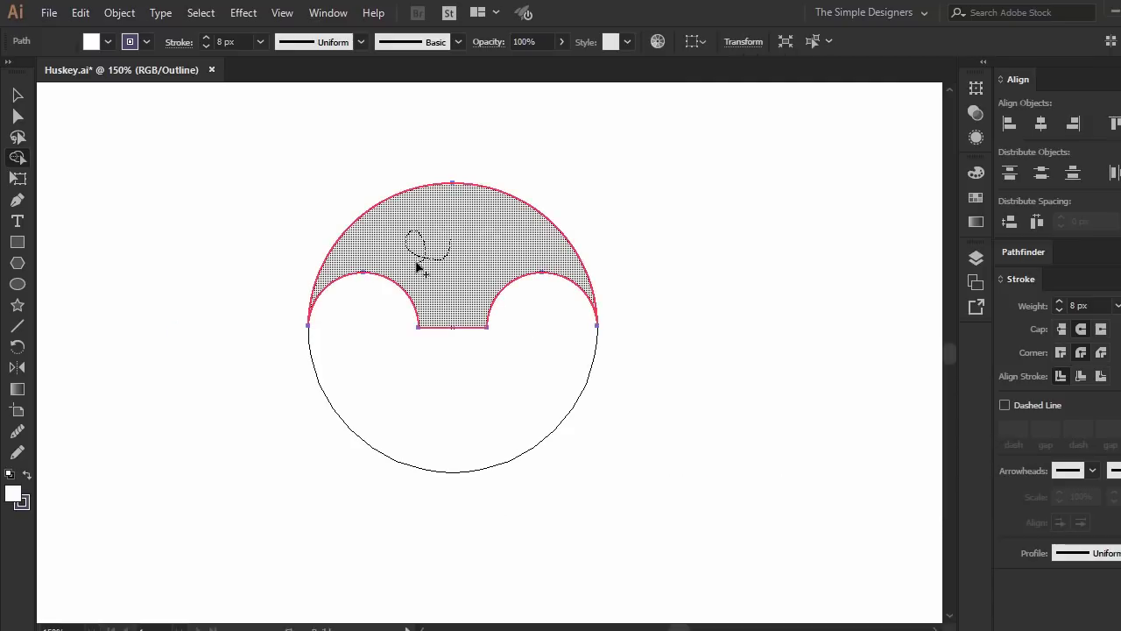
pyautogui.click(438, 263)
pyautogui.hotkey('ctrl', 'y')
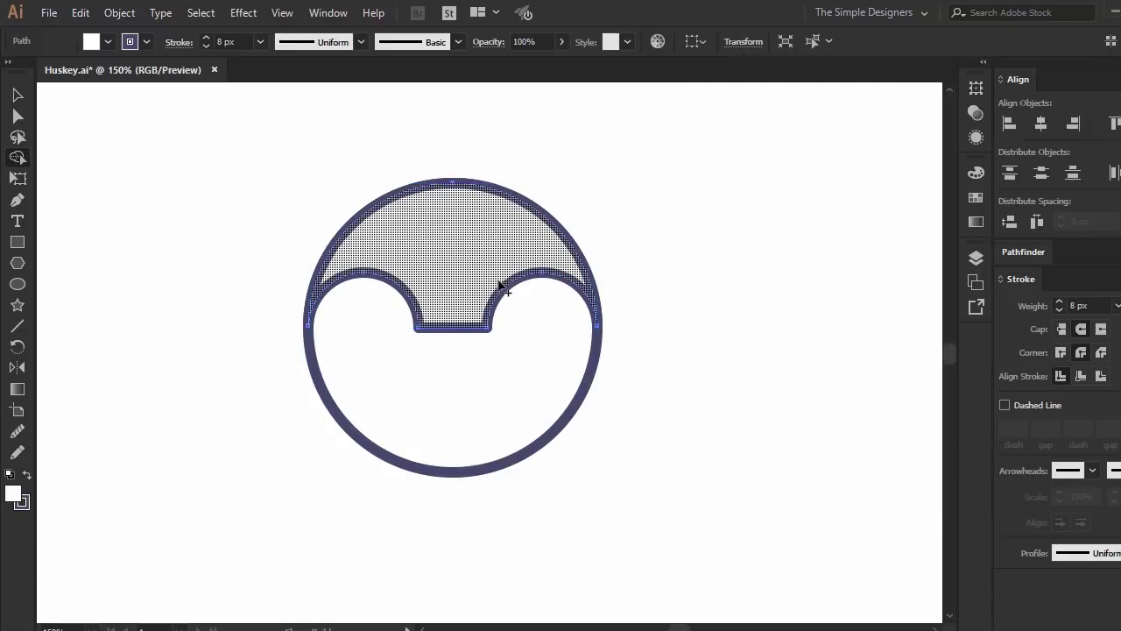
pyautogui.press('v')
pyautogui.click(723, 337)
pyautogui.moveTo(610, 459); pyautogui.dragTo(562, 384)
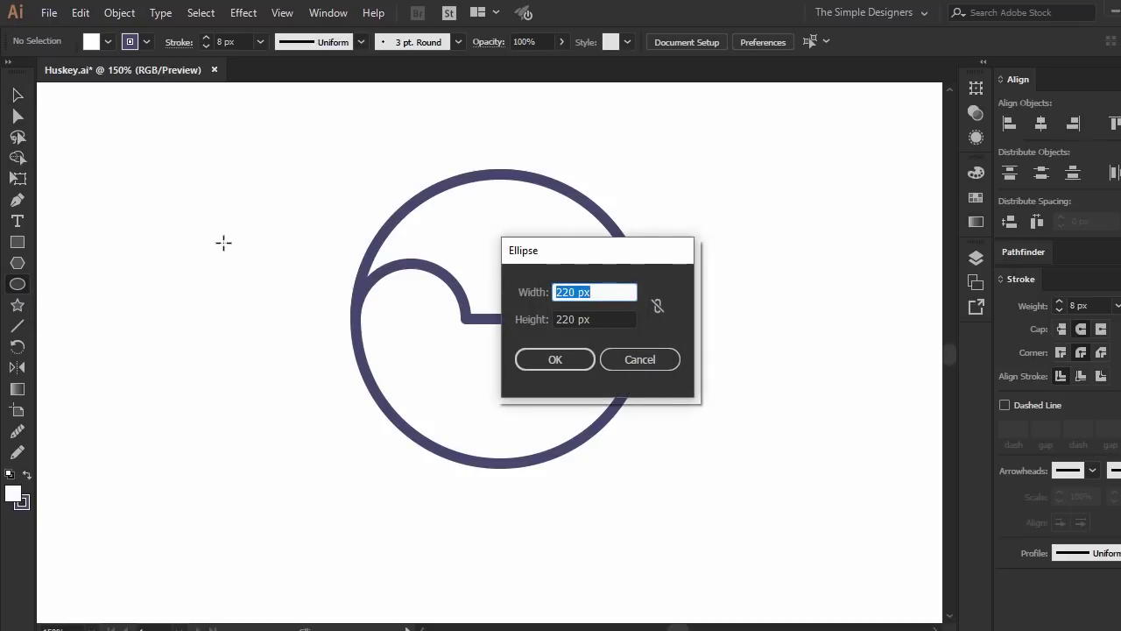
# Create a 30 px circle and move it into the face's left lobe.
pyautogui.press('Tab')
pyautogui.write('30')
pyautogui.press('Return')
pyautogui.press('v')
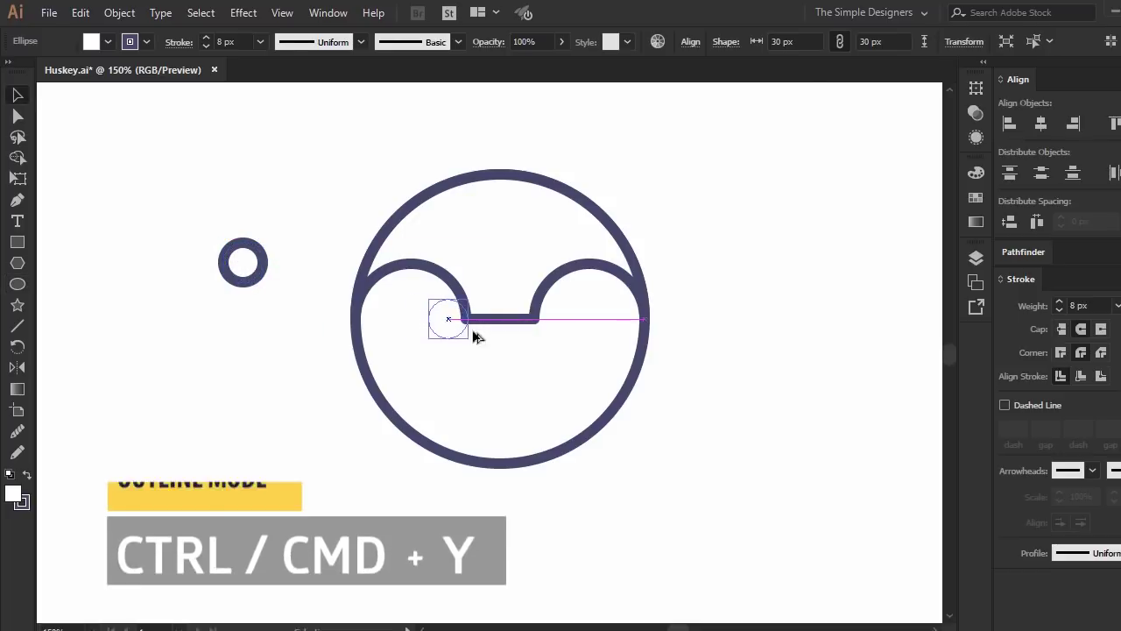
pyautogui.moveTo(243, 262); pyautogui.dragTo(449, 317)
pyautogui.hotkey('ctrl', '=')
pyautogui.hotkey('ctrl', '=')
pyautogui.hotkey('ctrl', '=')
pyautogui.hotkey('ctrl', 'y')
pyautogui.hotkey('ctrl', '=')
pyautogui.hotkey('ctrl', '=')
pyautogui.hotkey('ctrl', '=')
pyautogui.press('a')
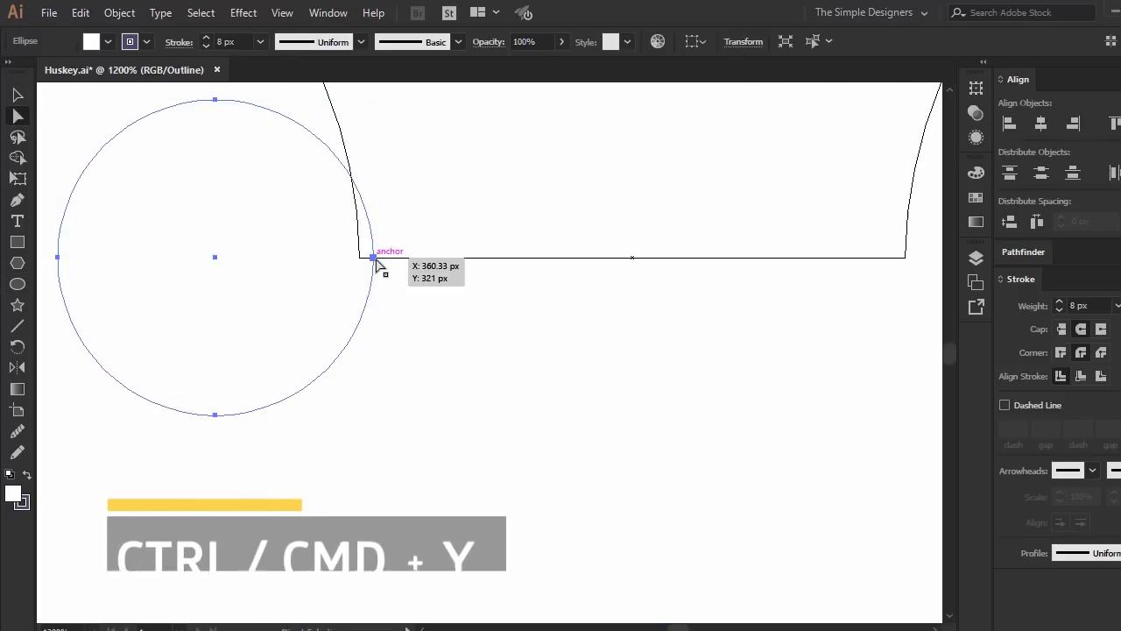
# Snap the eye circle's right point to the mask line end and enlarge it to about 34 px.
pyautogui.moveTo(377, 257); pyautogui.dragTo(364, 260)
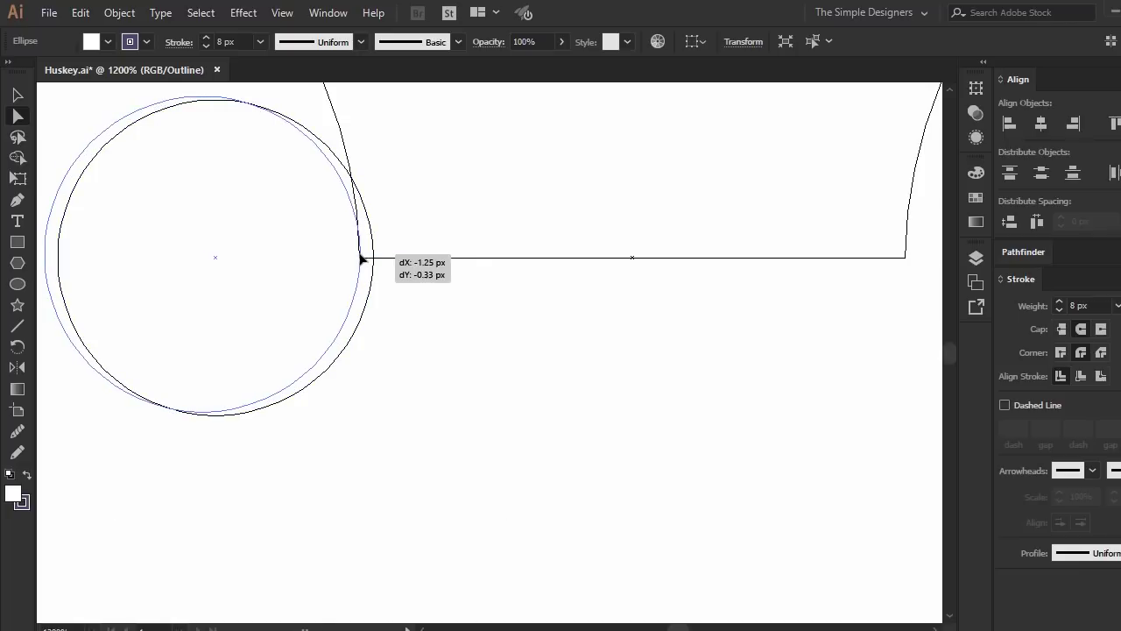
pyautogui.hotkey('ctrl', '=')
pyautogui.moveTo(364, 260); pyautogui.dragTo(318, 280)
pyautogui.hotkey('ctrl', '=')
pyautogui.hotkey('ctrl', '=')
pyautogui.hotkey('ctrl', '=')
pyautogui.hotkey('ctrl', '-')
pyautogui.hotkey('ctrl', '-')
pyautogui.hotkey('ctrl', '-')
pyautogui.hotkey('ctrl', '-')
pyautogui.hotkey('ctrl', '-')
pyautogui.hotkey('ctrl', '-')
pyautogui.press('v')
pyautogui.moveTo(332, 308); pyautogui.dragTo(312, 309)
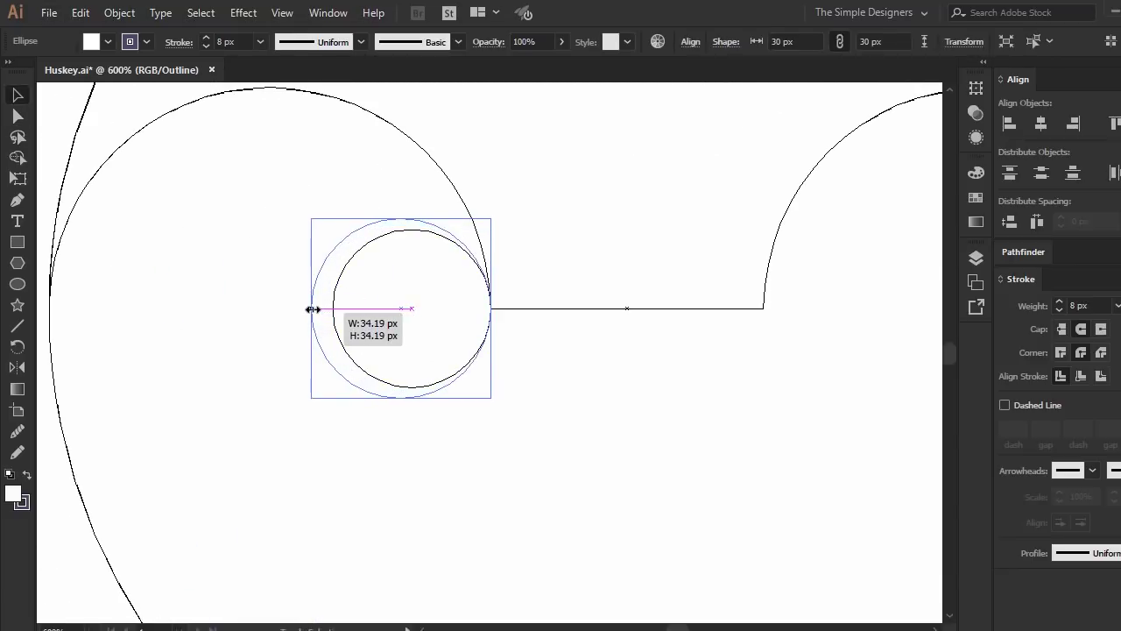
pyautogui.moveTo(312, 309); pyautogui.dragTo(310, 309)
pyautogui.hotkey('ctrl', '-')
# Duplicate the eye circle into the right lobe, snapping it onto the line end.
pyautogui.moveTo(406, 323)
pyautogui.mouseDown()
pyautogui.moveTo(320, 327)
pyautogui.moveTo(622, 319)
pyautogui.mouseUp()
pyautogui.scroll(5, 577, 327)
pyautogui.moveTo(462, 217); pyautogui.dragTo(435, 218)
pyautogui.scroll(-5, 435, 246)
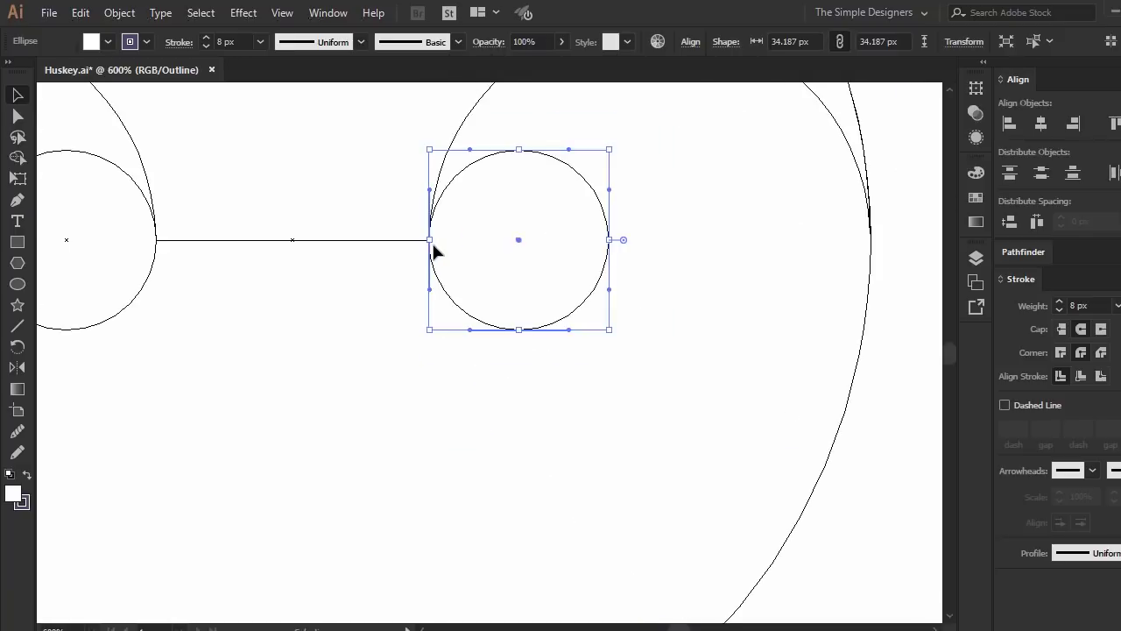
pyautogui.click(795, 363)
pyautogui.hotkey('ctrl', 'y')
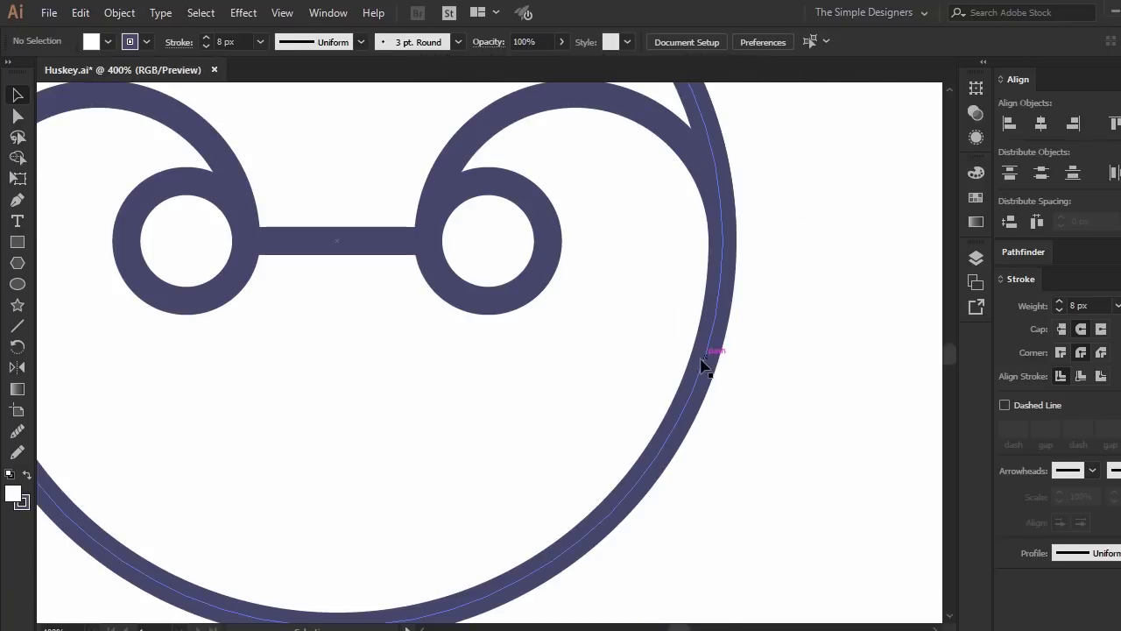
# Delete the bottom segments of both eye rings, leaving open arcs.
pyautogui.click(491, 304)
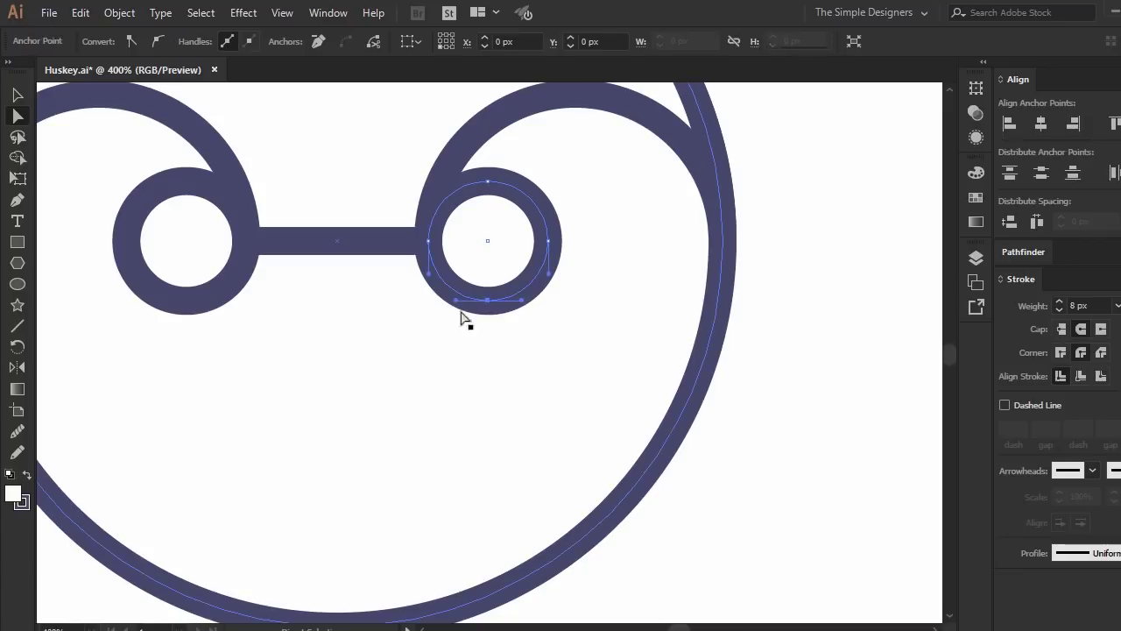
pyautogui.keyDown('shift'); pyautogui.click(188, 302); pyautogui.keyUp('shift')
pyautogui.press('Delete')
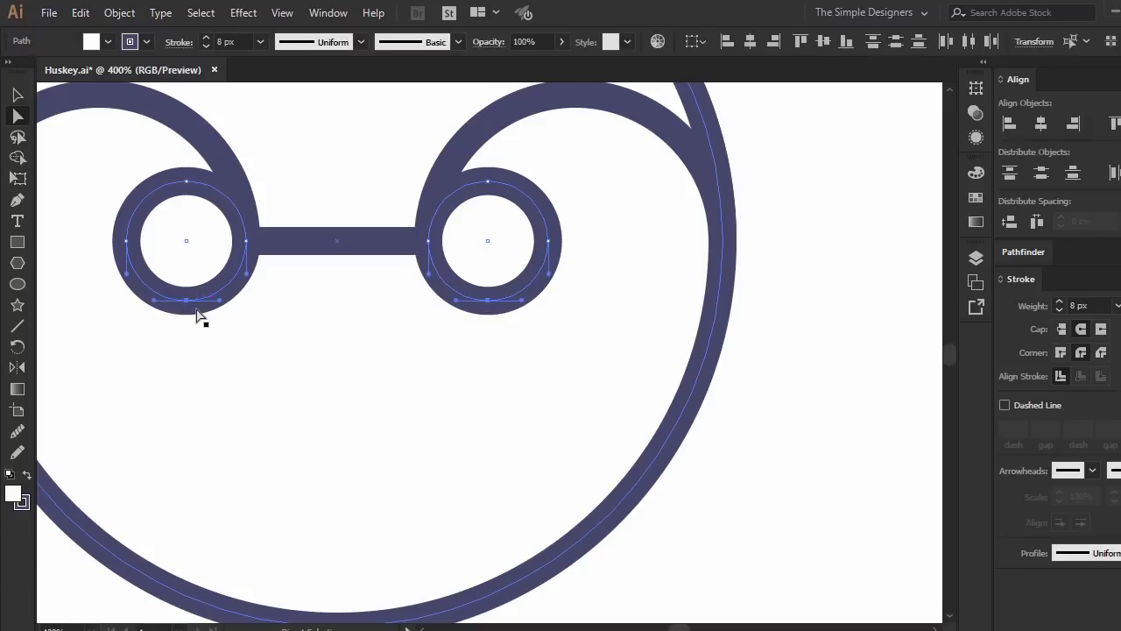
pyautogui.press('v')
pyautogui.click(778, 353)
pyautogui.keyDown('alt'); pyautogui.scroll(-2, 779, 353); pyautogui.keyUp('alt')
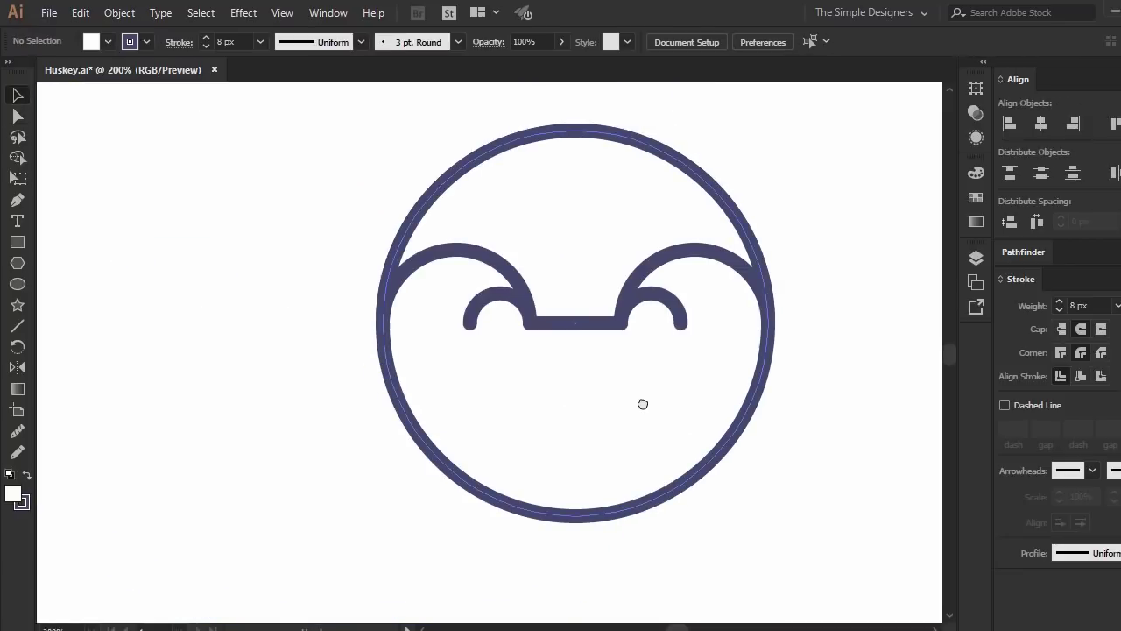
# Draw a 50 px triangle, rotate it to point right, and place it enlarged on the head's left edge.
pyautogui.click(14, 264)
pyautogui.click(168, 244)
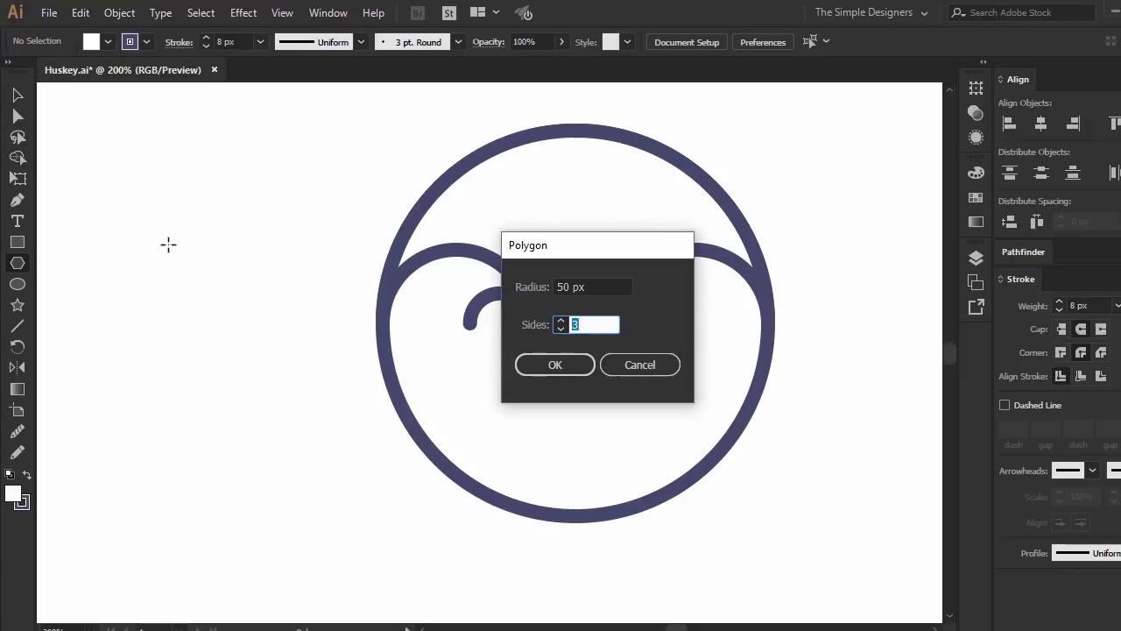
pyautogui.press('Return')
pyautogui.moveTo(258, 200); pyautogui.dragTo(264, 357)
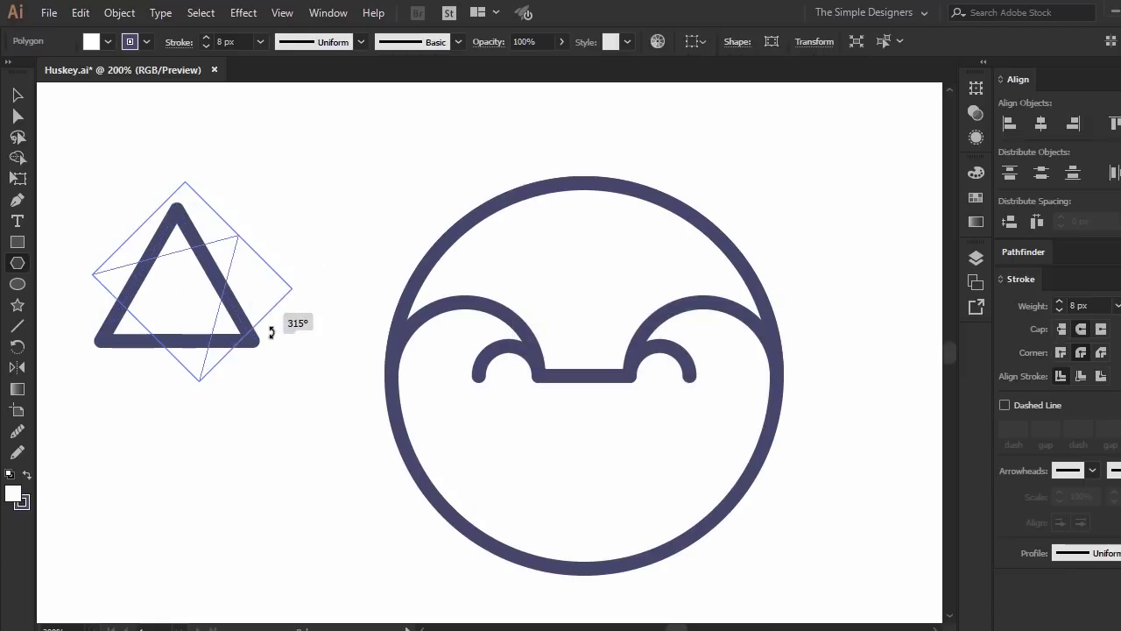
pyautogui.press('v')
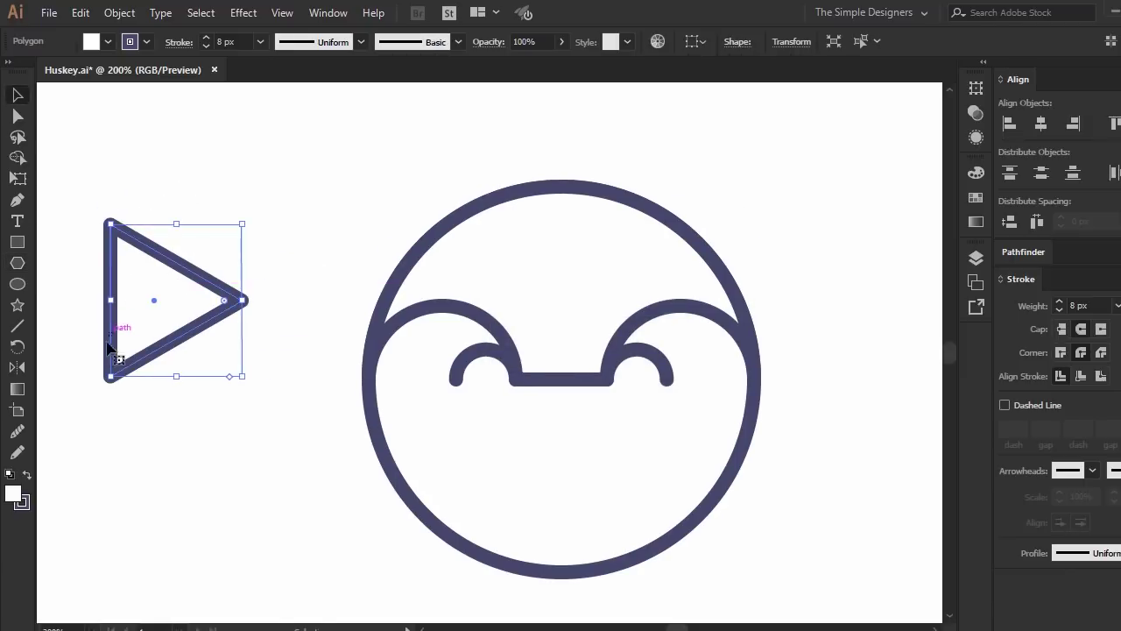
pyautogui.moveTo(149, 340); pyautogui.dragTo(368, 354)
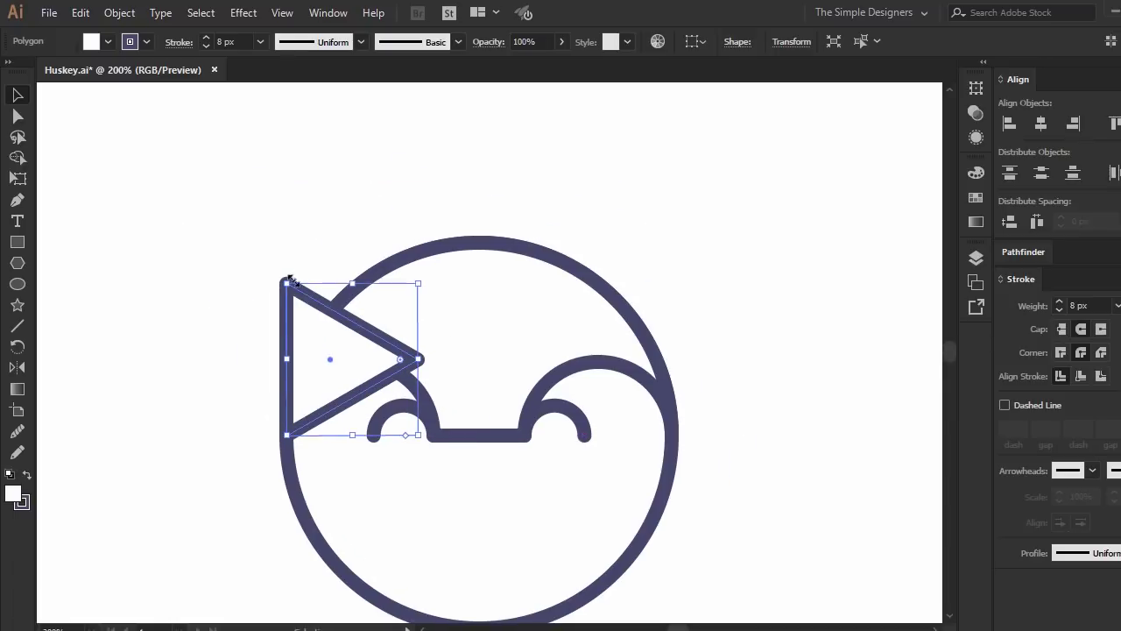
pyautogui.moveTo(352, 282); pyautogui.dragTo(357, 207)
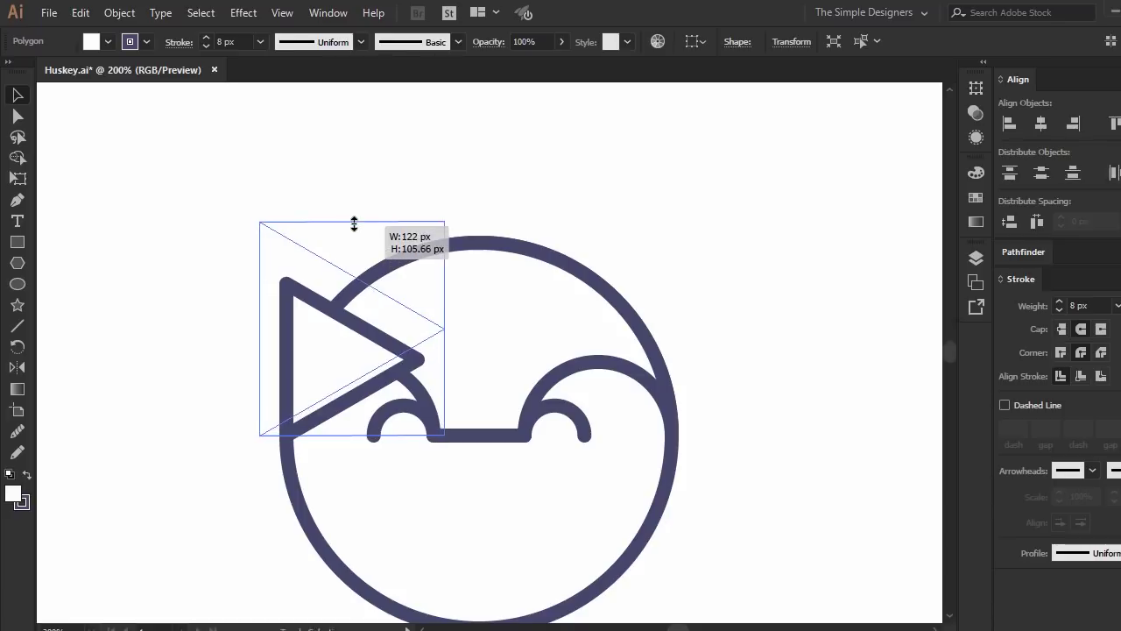
pyautogui.moveTo(357, 206); pyautogui.dragTo(355, 196)
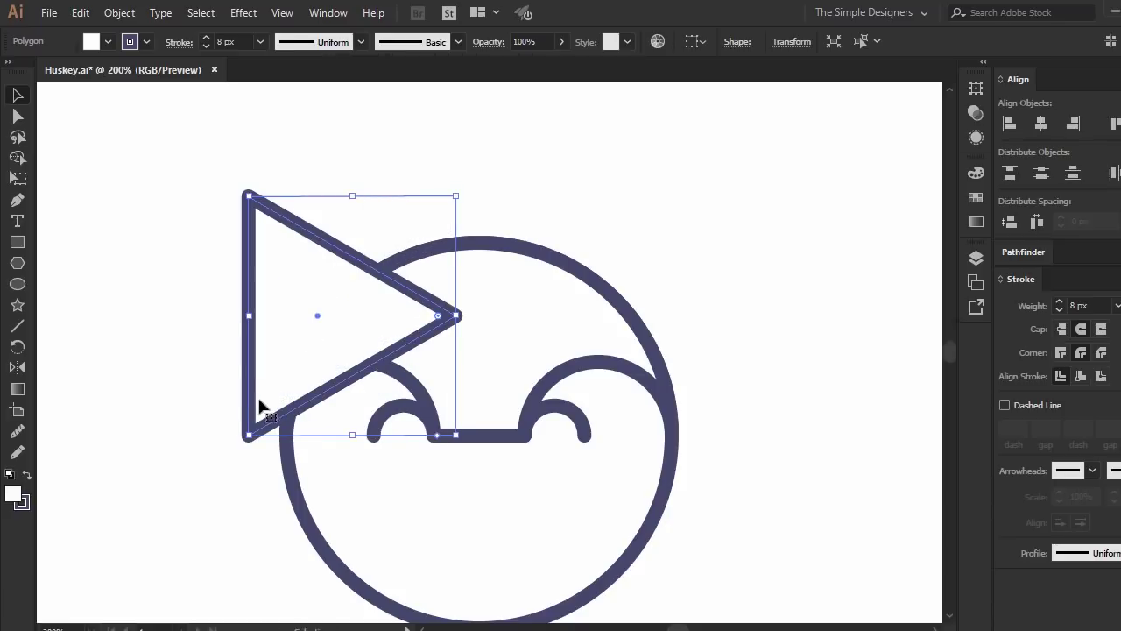
pyautogui.moveTo(259, 413); pyautogui.dragTo(272, 437)
# Align the triangle with the head and adjust its right tip and top-left corner.
pyautogui.hotkey('ctrl', 'y')
pyautogui.hotkey('ctrl', '+')
pyautogui.hotkey('ctrl', '+')
pyautogui.hotkey('ctrl', '+')
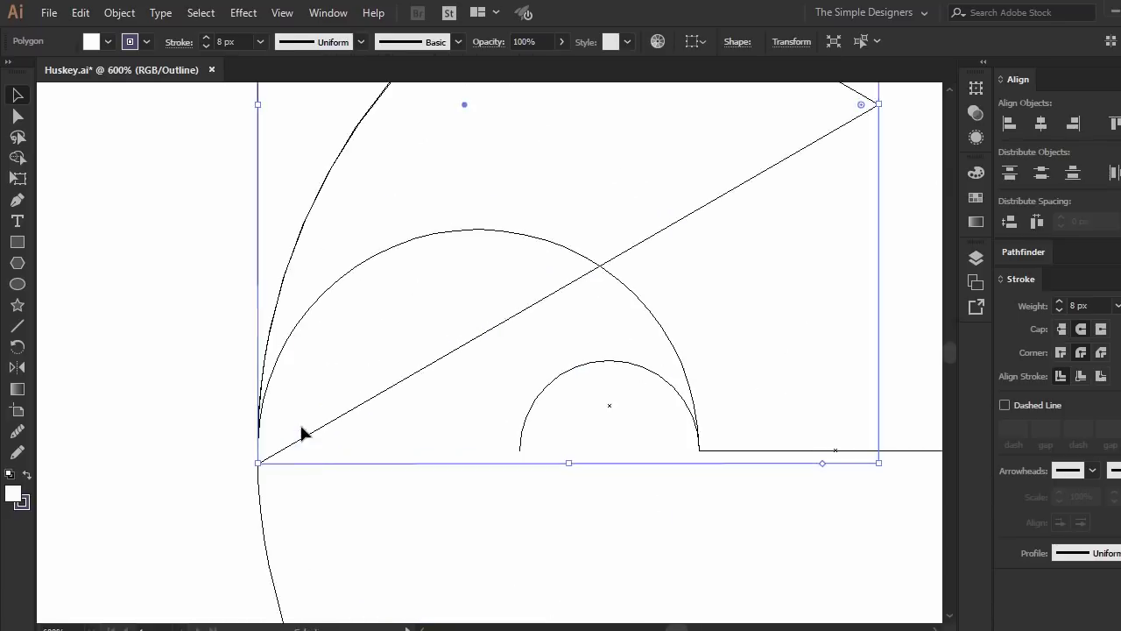
pyautogui.moveTo(272, 437); pyautogui.dragTo(263, 450)
pyautogui.hotkey('ctrl', '-')
pyautogui.hotkey('ctrl', '-')
pyautogui.hotkey('ctrl', '-')
pyautogui.hotkey('ctrl', 'y')
pyautogui.press('a')
pyautogui.moveTo(478, 300); pyautogui.dragTo(462, 298)
pyautogui.moveTo(269, 181); pyautogui.dragTo(269, 179)
# Mirror a copy of the triangle at its right tip and select both ear triangles.
pyautogui.press('v')
pyautogui.click(382, 300)
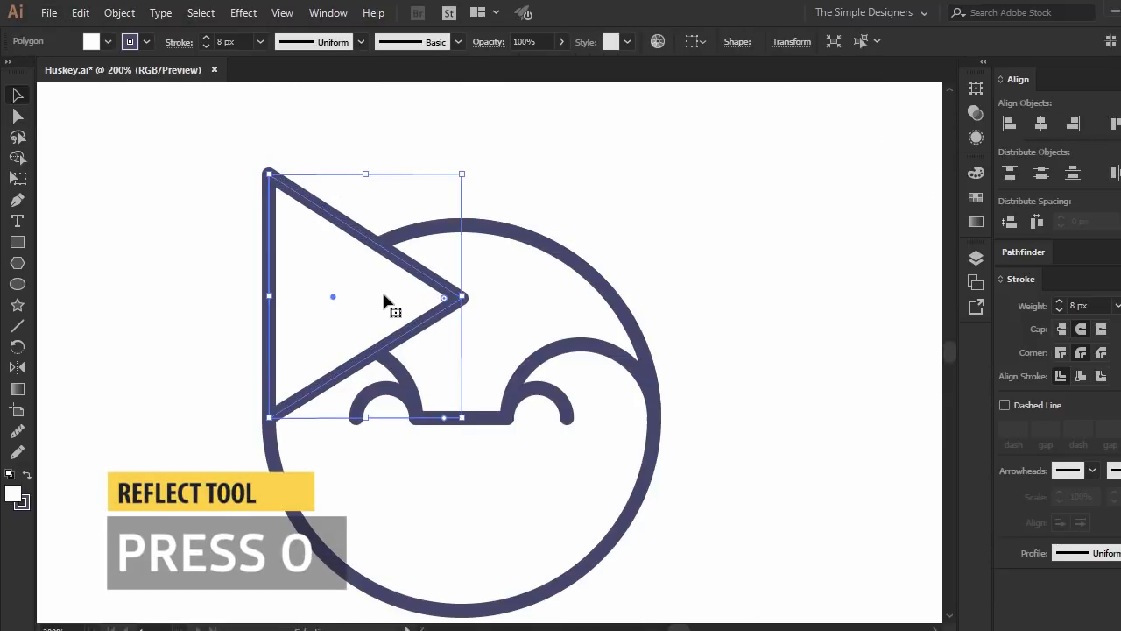
pyautogui.press('o')
pyautogui.keyDown('alt'); pyautogui.click(463, 298); pyautogui.keyUp('alt')
pyautogui.click(843, 380)
pyautogui.press('v')
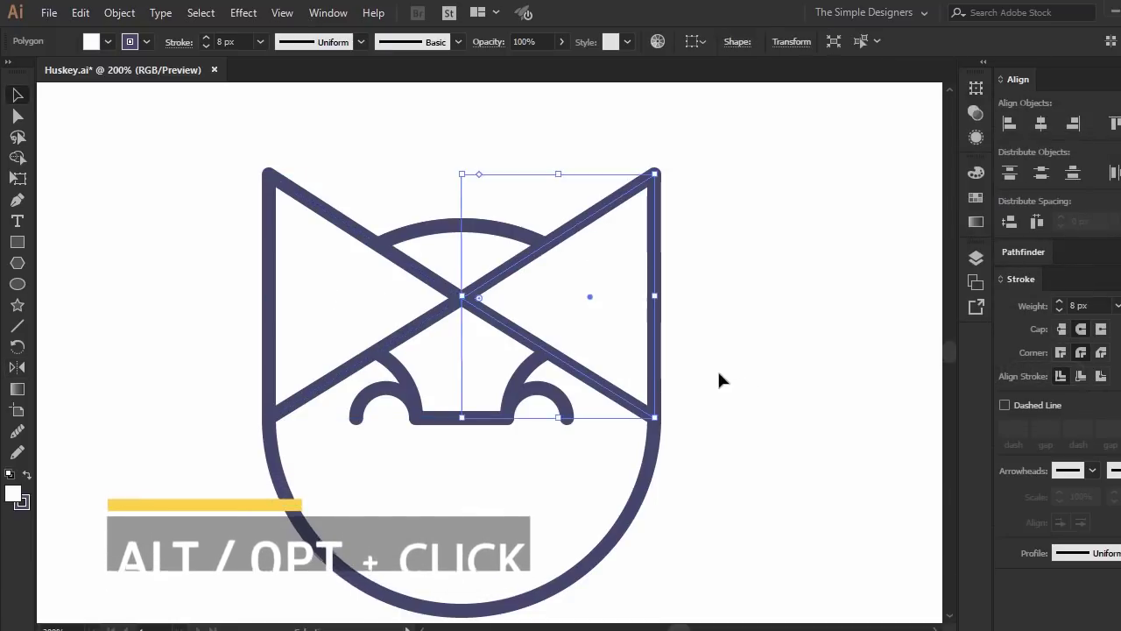
pyautogui.click(728, 379)
pyautogui.click(540, 341)
pyautogui.keyDown('shift'); pyautogui.click(348, 291); pyautogui.keyUp('shift')
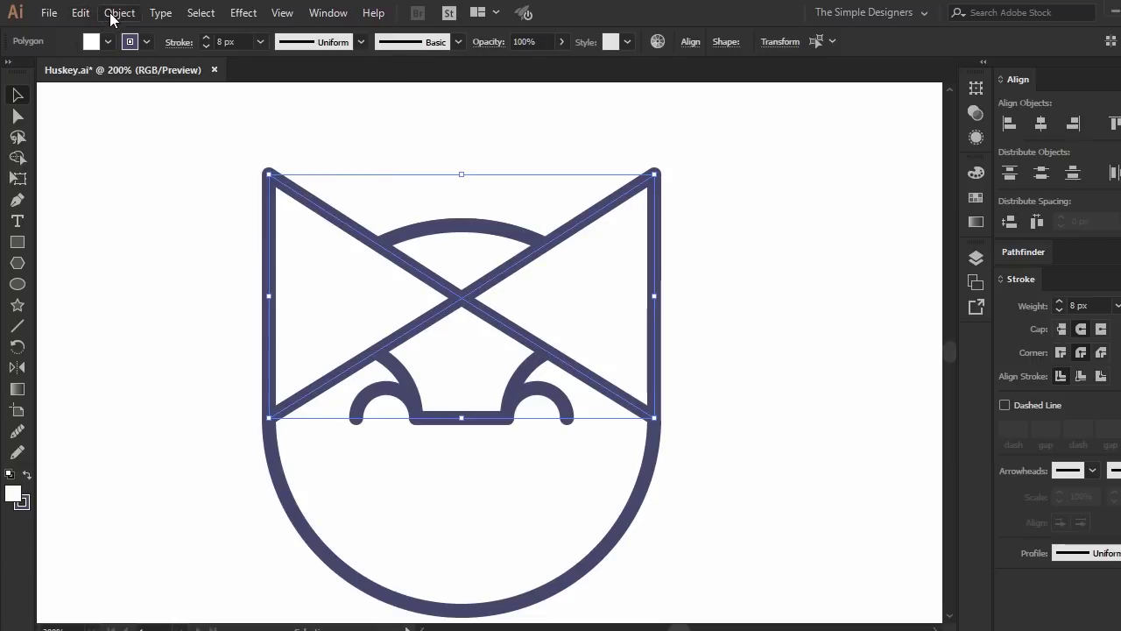
pyautogui.click(109, 13)
# Offset the ear paths inward by -18 px to create inner ear triangles.
pyautogui.click(440, 454)
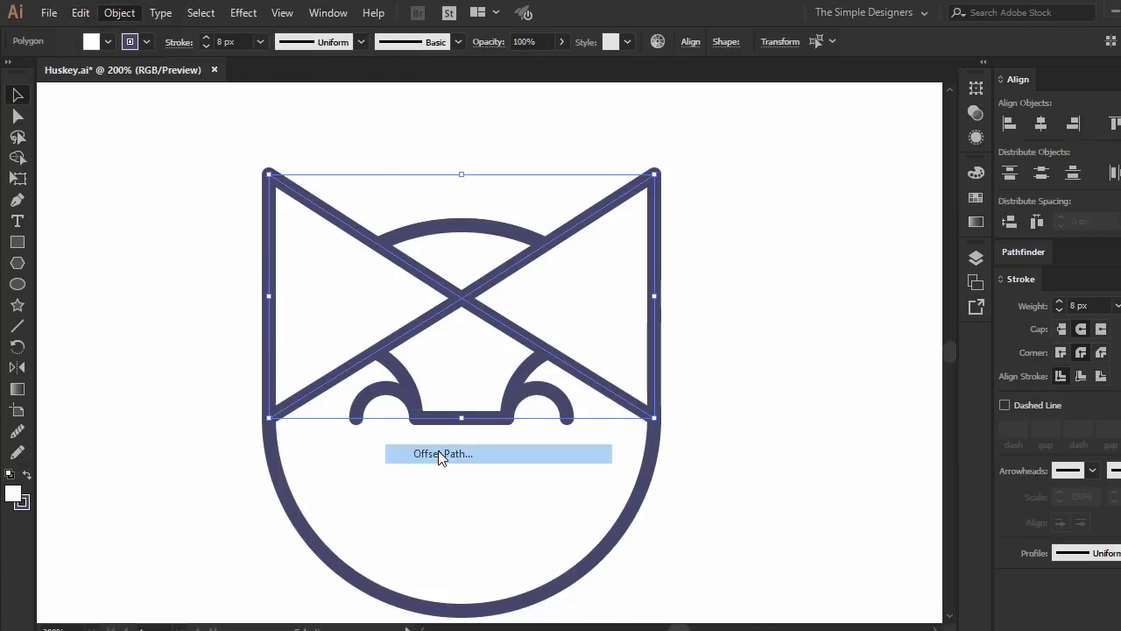
pyautogui.write('-16')
pyautogui.click(833, 298)
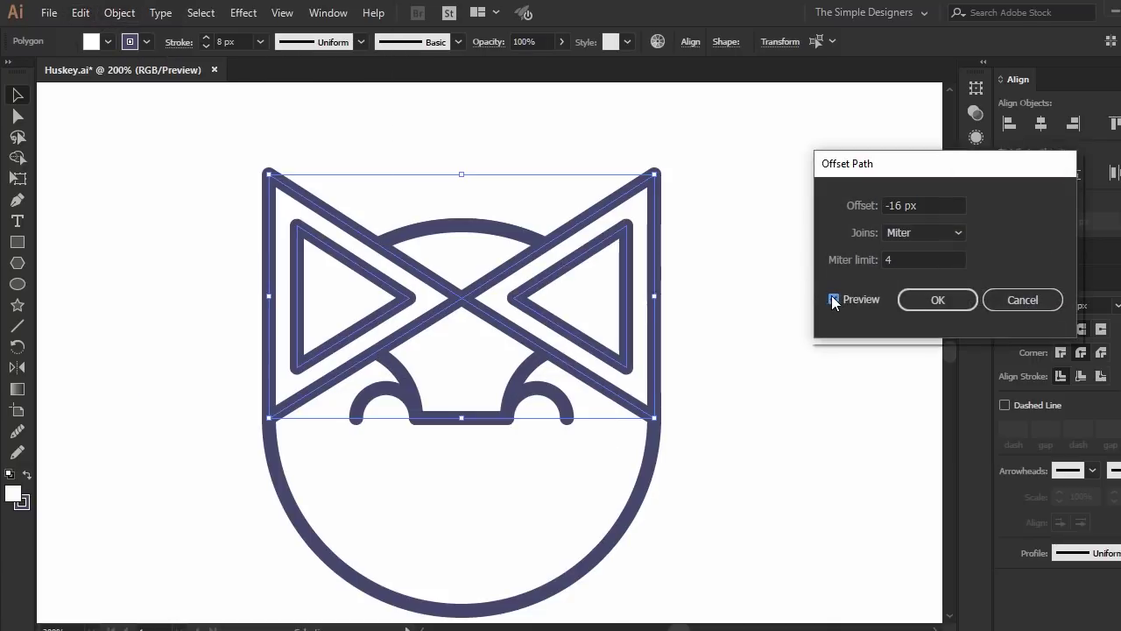
pyautogui.doubleClick(913, 203)
pyautogui.write('-20')
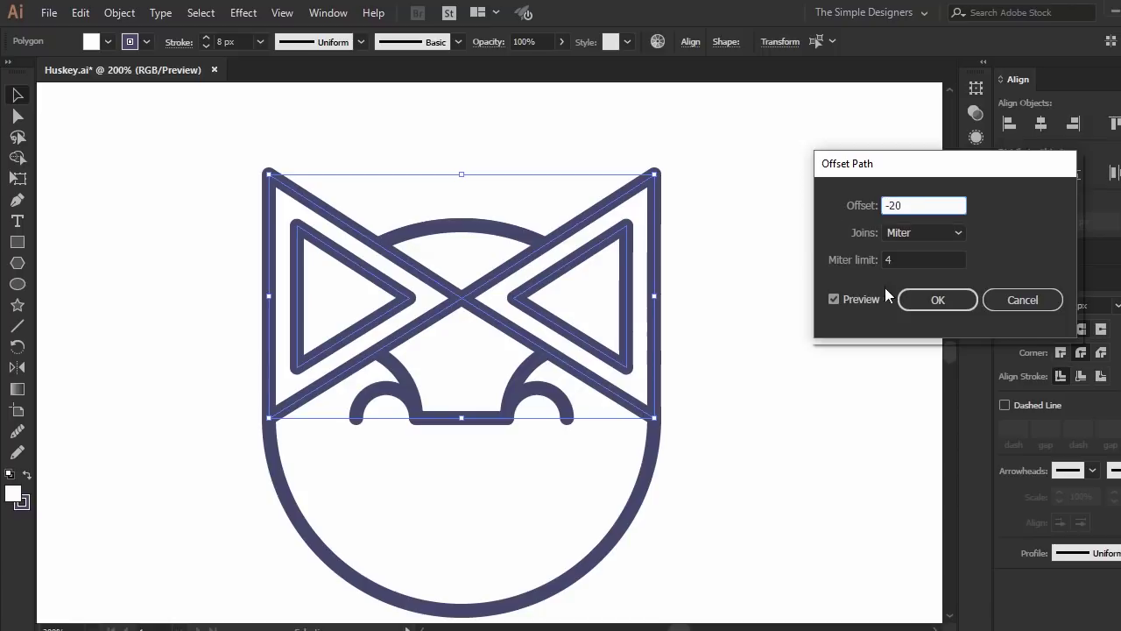
pyautogui.click(900, 259)
pyautogui.hotkey('shift', 'Tab')
pyautogui.press('Up')
pyautogui.press('Up')
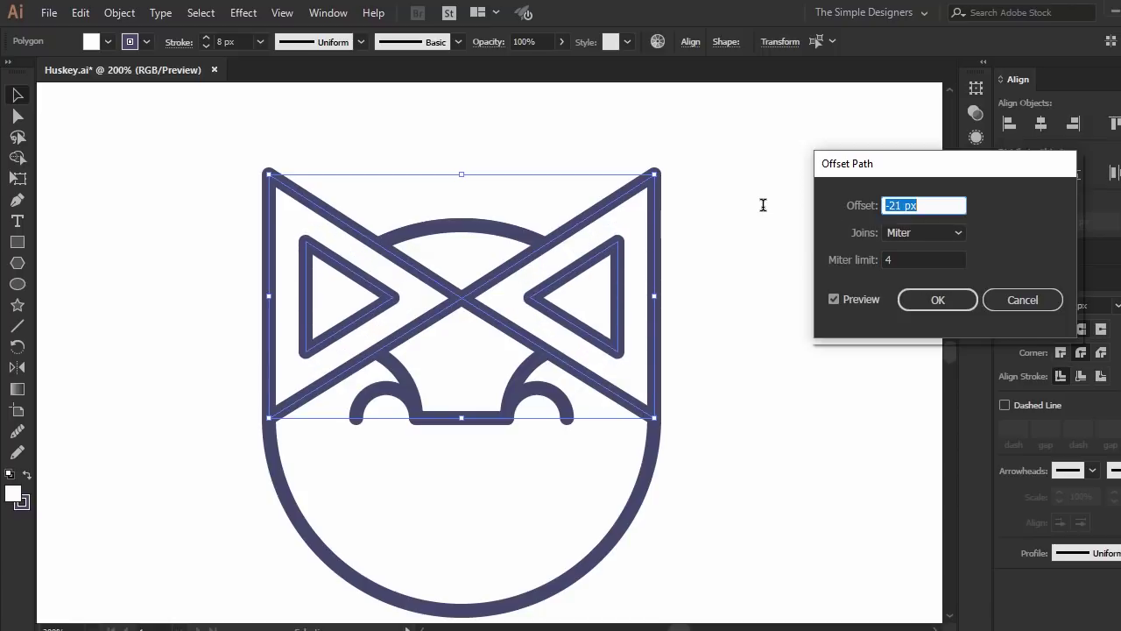
pyautogui.click(917, 301)
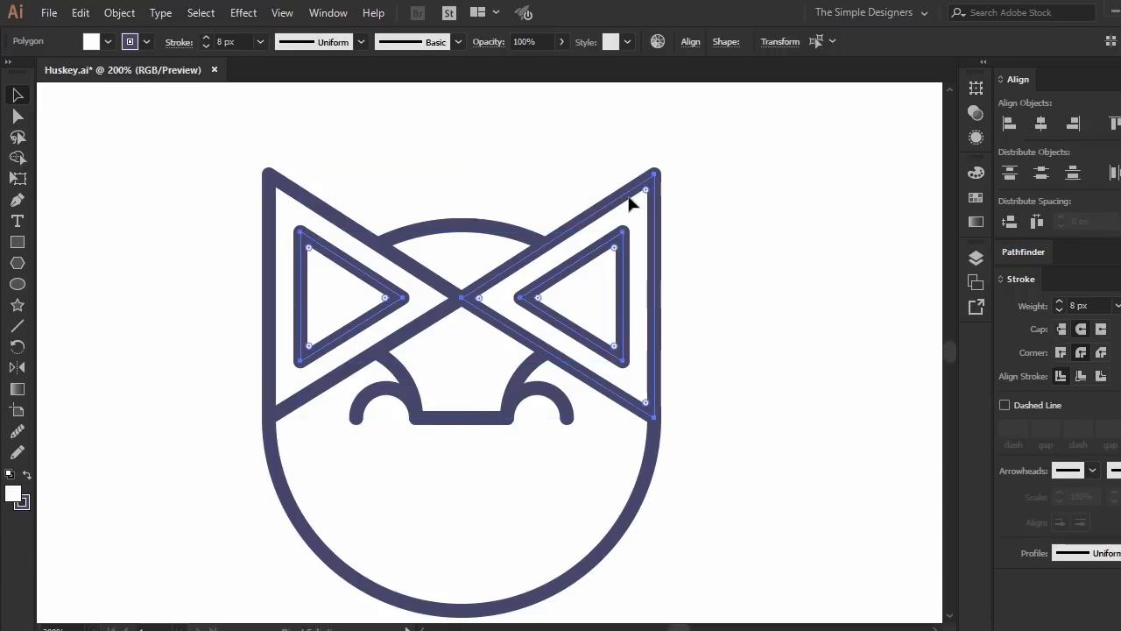
# Send all ear triangles behind the head circle.
pyautogui.keyDown('shift'); pyautogui.click(289, 195); pyautogui.keyUp('shift')
pyautogui.hotkey('ctrl', 'shift', 'b')
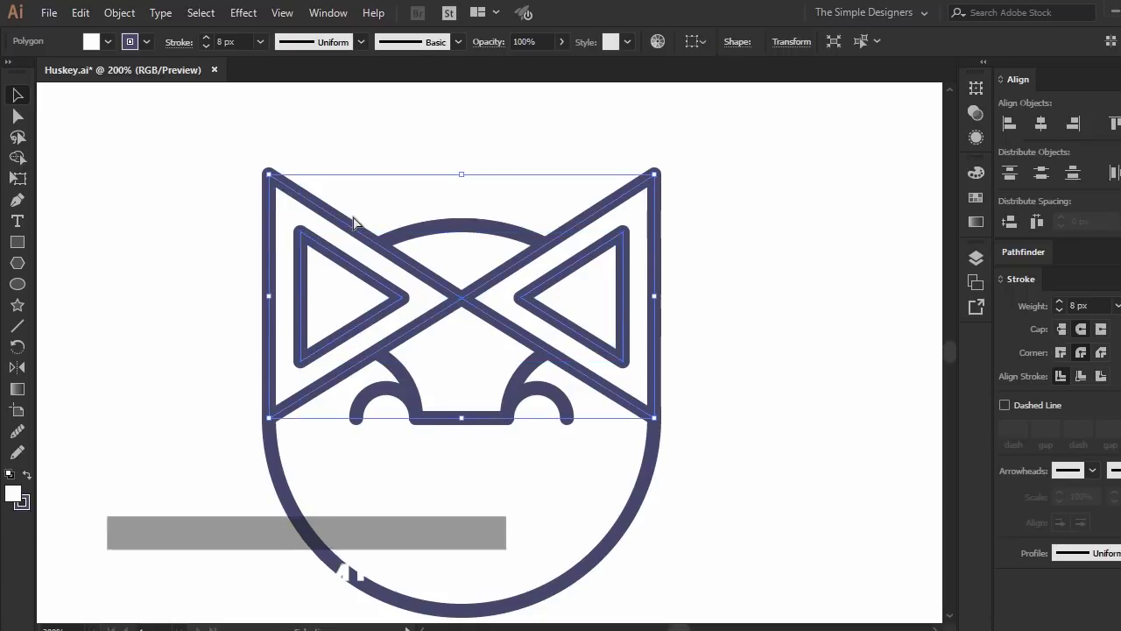
pyautogui.hotkey('ctrl', '[')
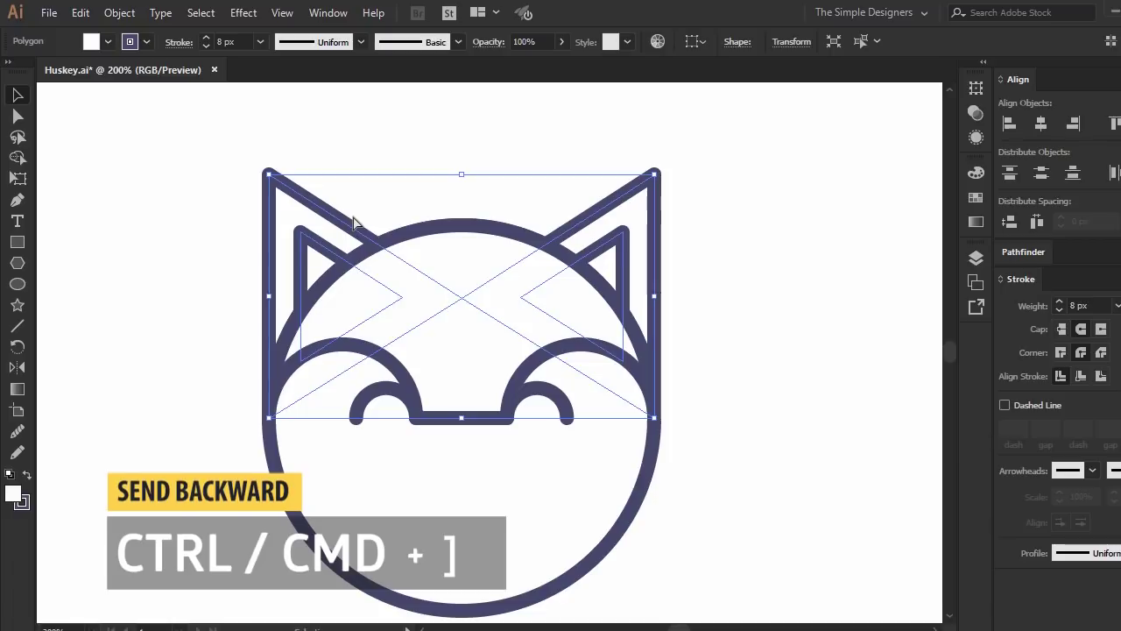
pyautogui.click(726, 351)
pyautogui.hotkey('ctrl', '-')
pyautogui.hotkey('ctrl', '-')
pyautogui.moveTo(603, 410); pyautogui.dragTo(619, 447)
pyautogui.scroll(1, 613, 403)
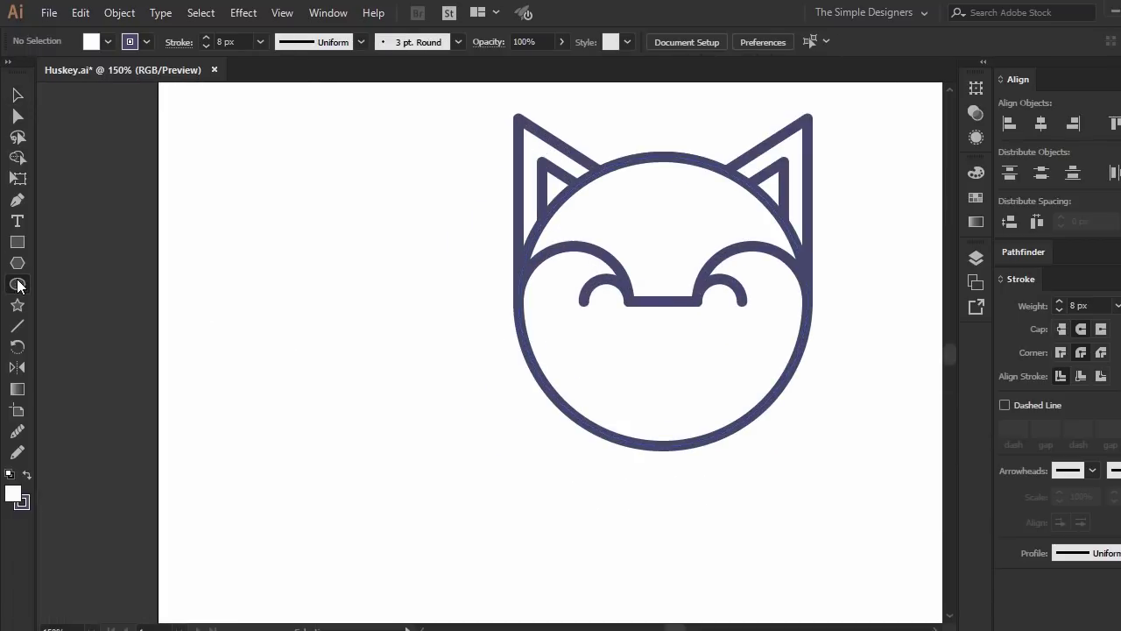
# Create a 35 px filled circle with no stroke at 20% opacity.
pyautogui.click(307, 340)
pyautogui.write('35')
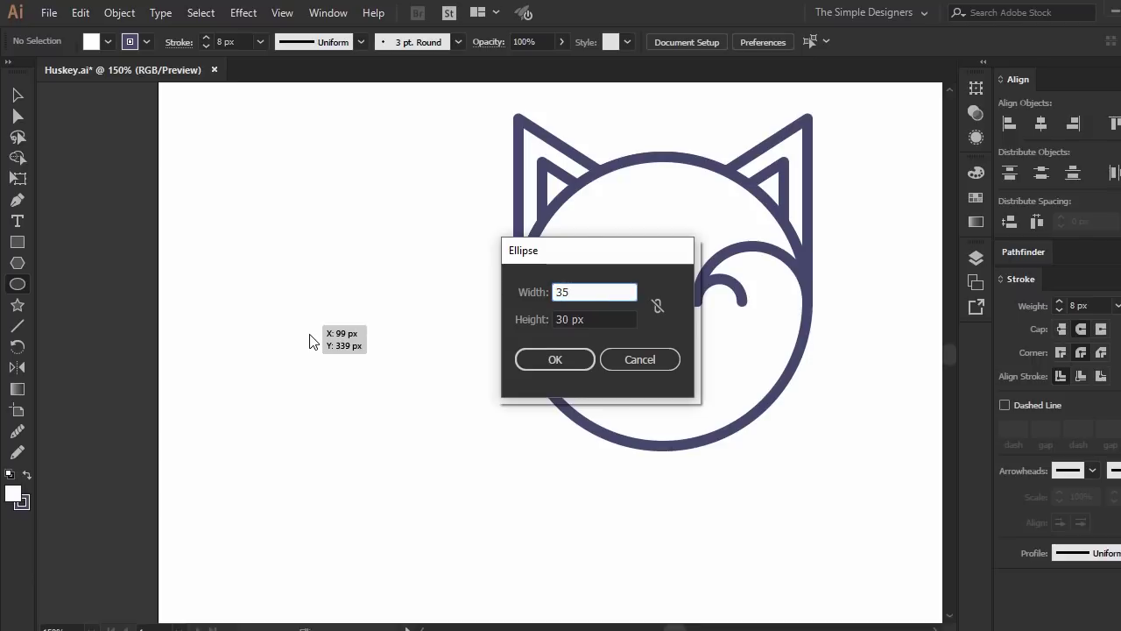
pyautogui.press('Tab')
pyautogui.write('50')
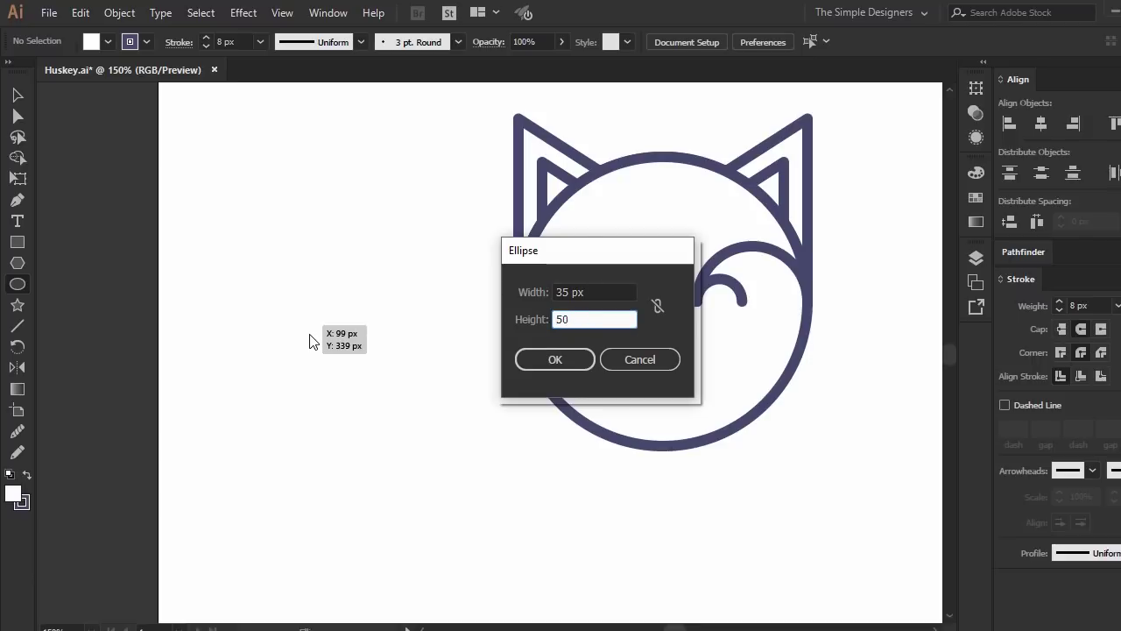
pyautogui.press('Return')
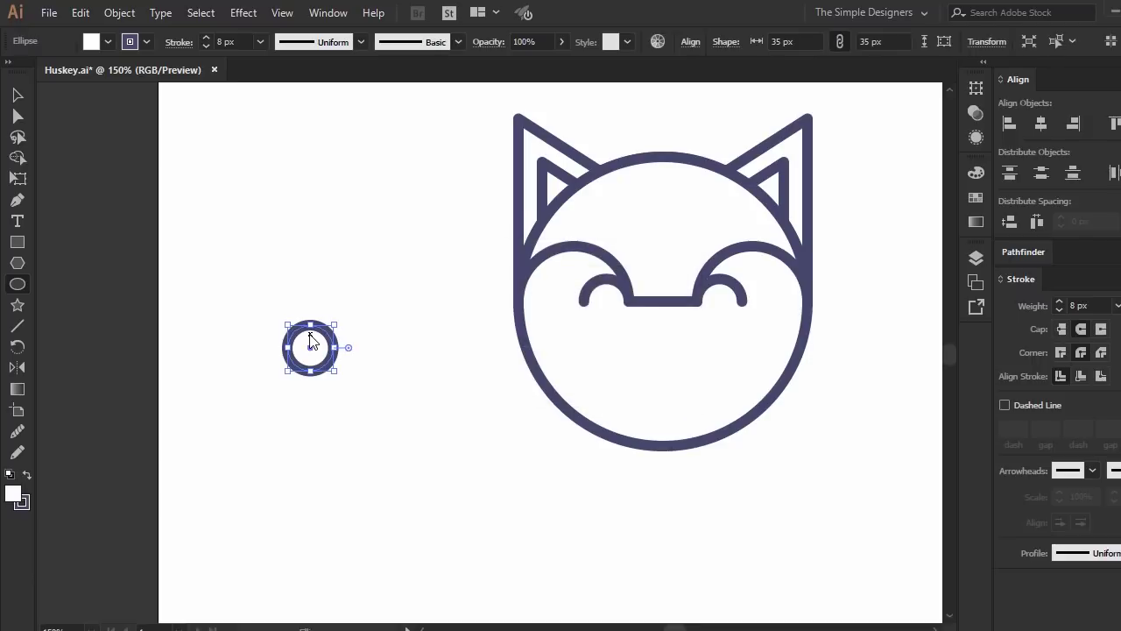
pyautogui.click(27, 475)
pyautogui.click(24, 501)
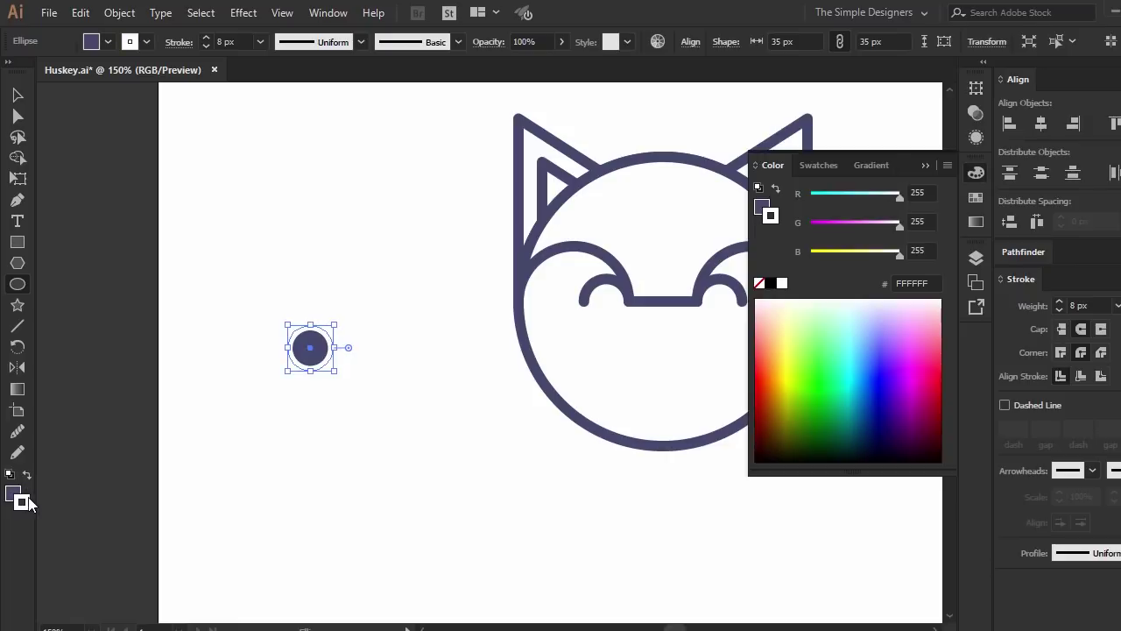
pyautogui.click(760, 282)
pyautogui.click(925, 164)
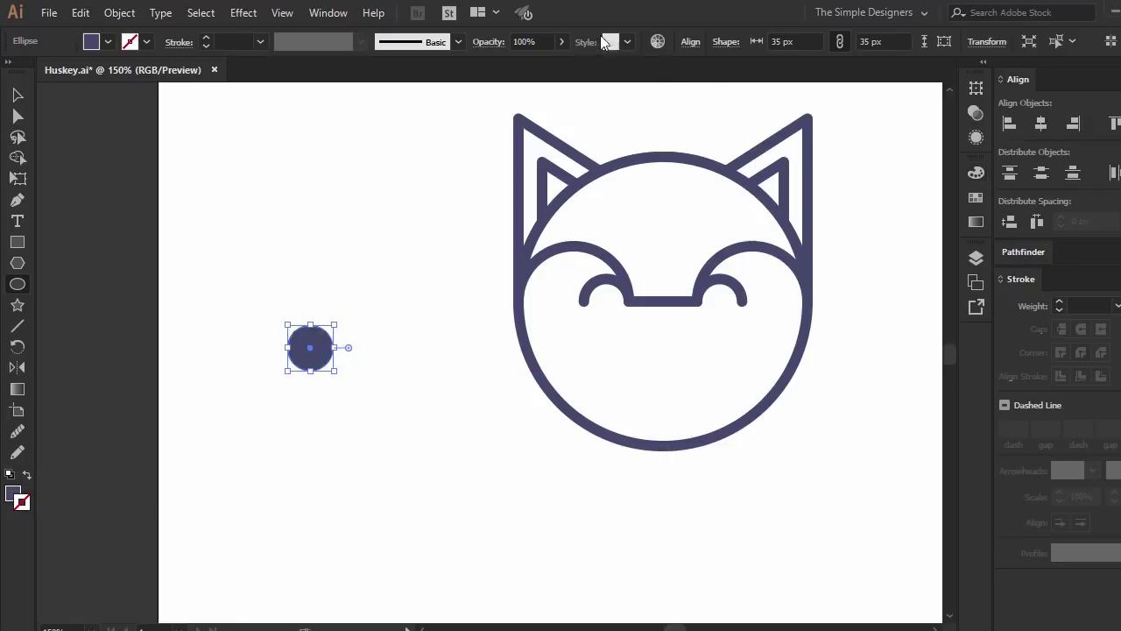
pyautogui.click(543, 39)
pyautogui.write('25')
pyautogui.press('Return')
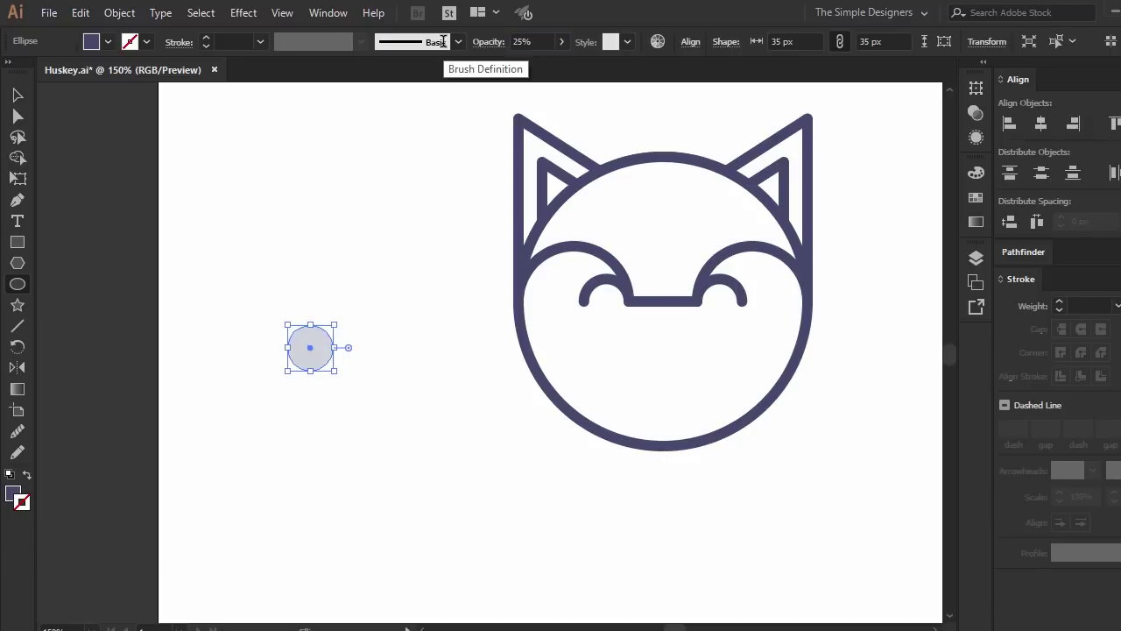
pyautogui.click(525, 41)
pyautogui.write('20')
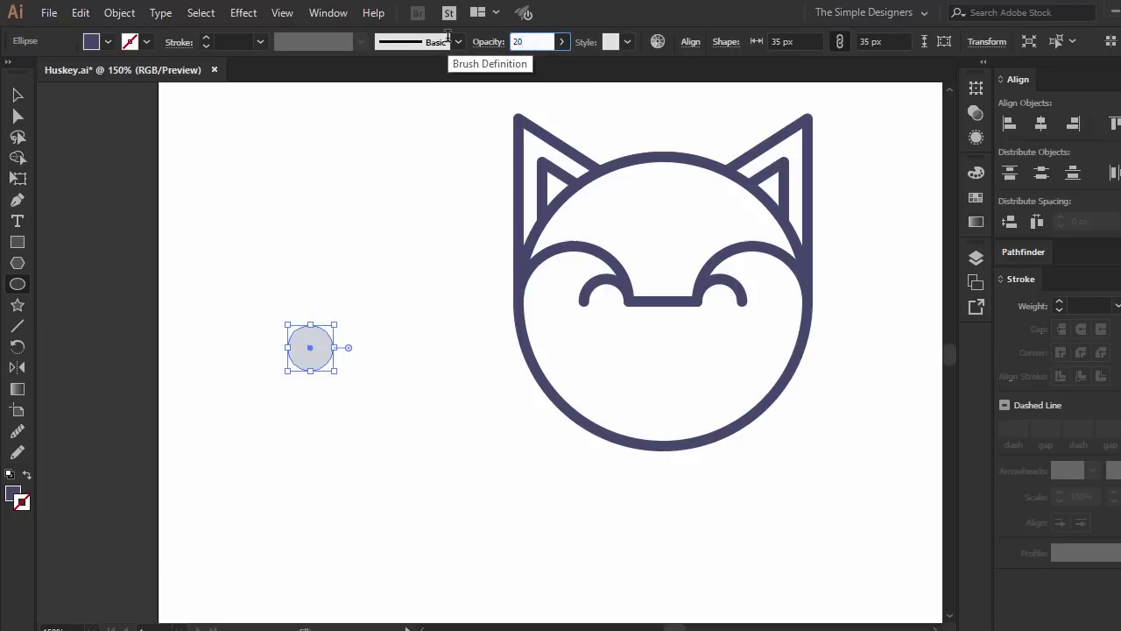
# Place the pale circle under the left eye arc, copy it under the right, and drag a copy toward the nose.
pyautogui.press('v')
pyautogui.click(388, 421)
pyautogui.moveTo(308, 346)
pyautogui.mouseDown()
pyautogui.moveTo(604, 300)
pyautogui.moveTo(613, 313)
pyautogui.mouseUp()
pyautogui.scroll(2, 623, 338)
pyautogui.scroll(1, 622, 338)
pyautogui.scroll(1, 495, 283)
pyautogui.moveTo(495, 283)
pyautogui.mouseDown()
pyautogui.moveTo(489, 351)
pyautogui.moveTo(478, 359)
pyautogui.mouseUp()
pyautogui.moveTo(298, 296); pyautogui.dragTo(749, 297)
pyautogui.scroll(-2, 745, 295)
pyautogui.scroll(-1, 746, 295)
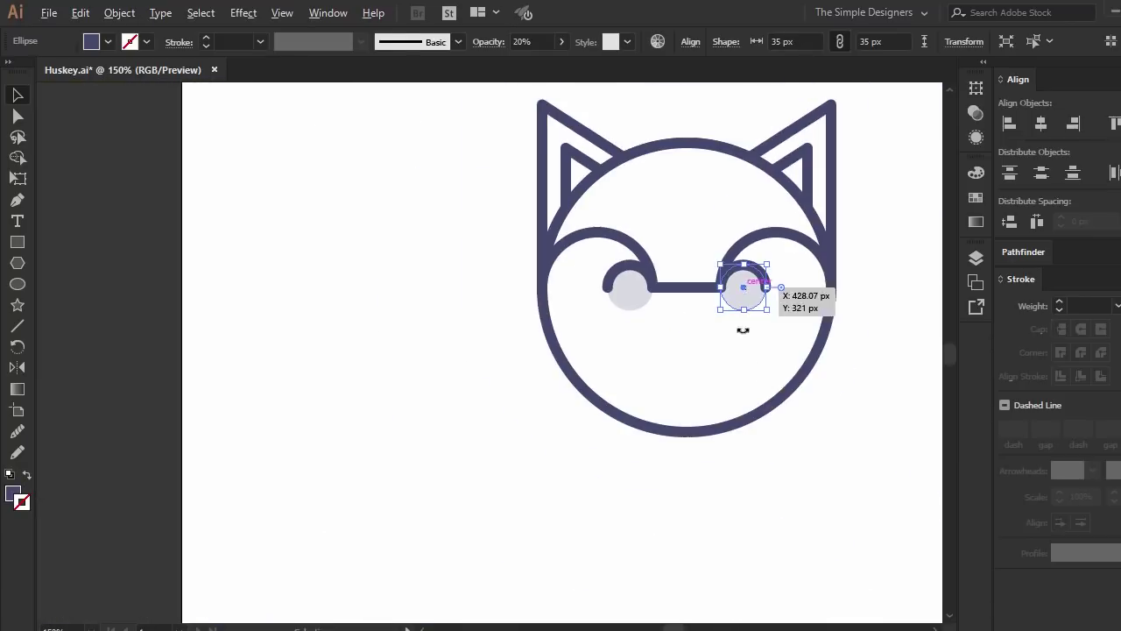
pyautogui.moveTo(707, 423); pyautogui.dragTo(518, 463)
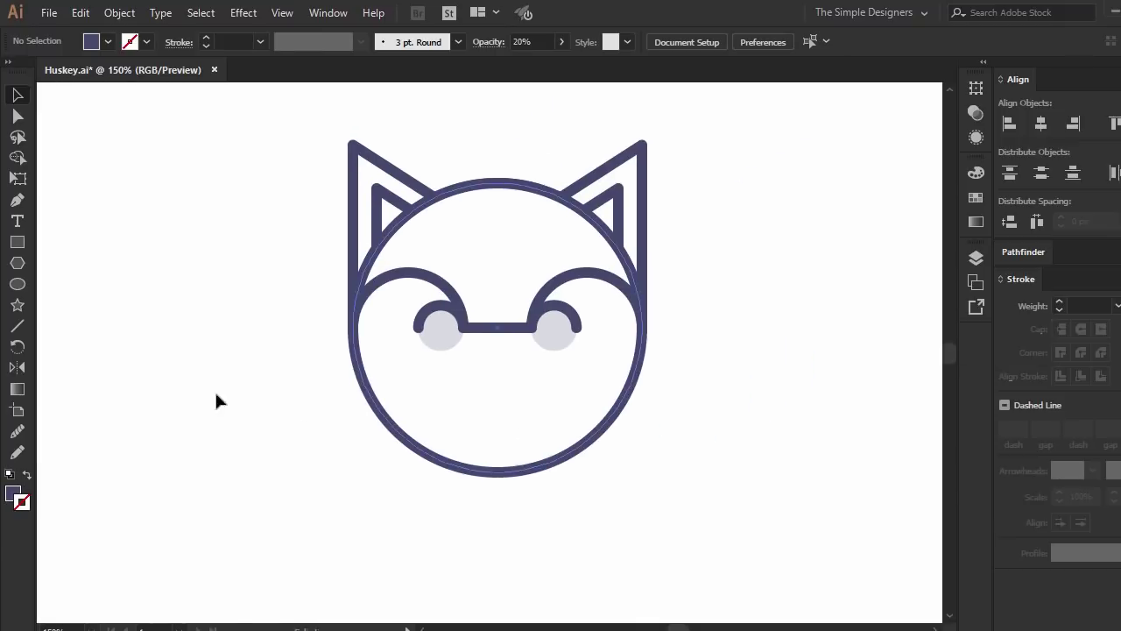
pyautogui.moveTo(439, 337); pyautogui.dragTo(491, 410)
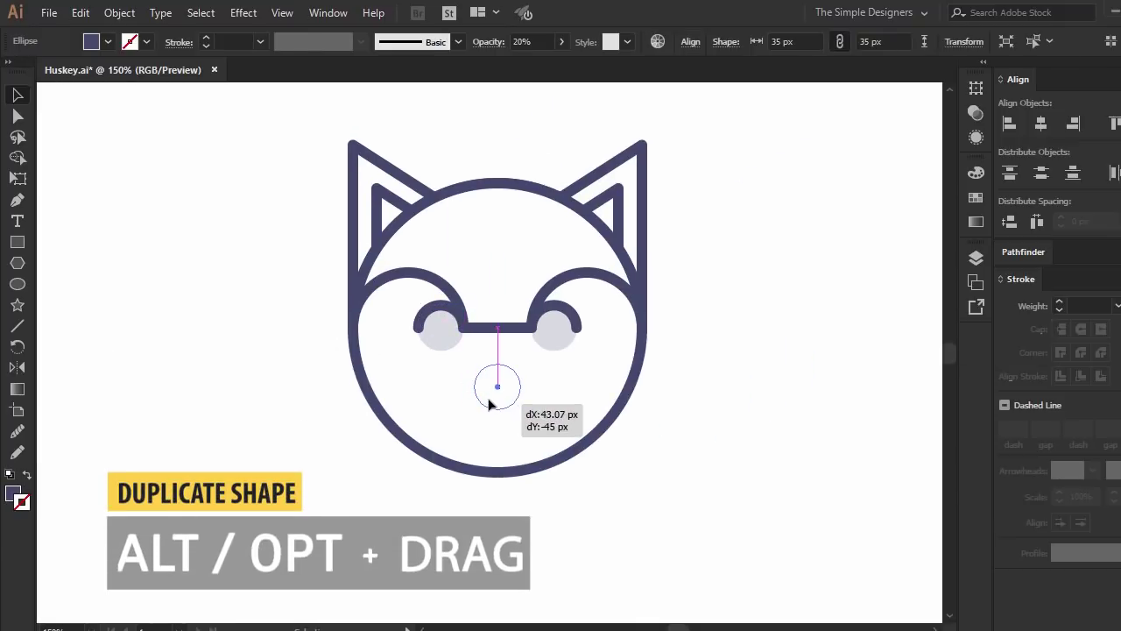
# Delete the nose circle's bottom point and round the two resulting bottom corners.
pyautogui.scroll(2, 491, 410)
pyautogui.scroll(1, 493, 405)
pyautogui.press('a')
pyautogui.click(498, 450)
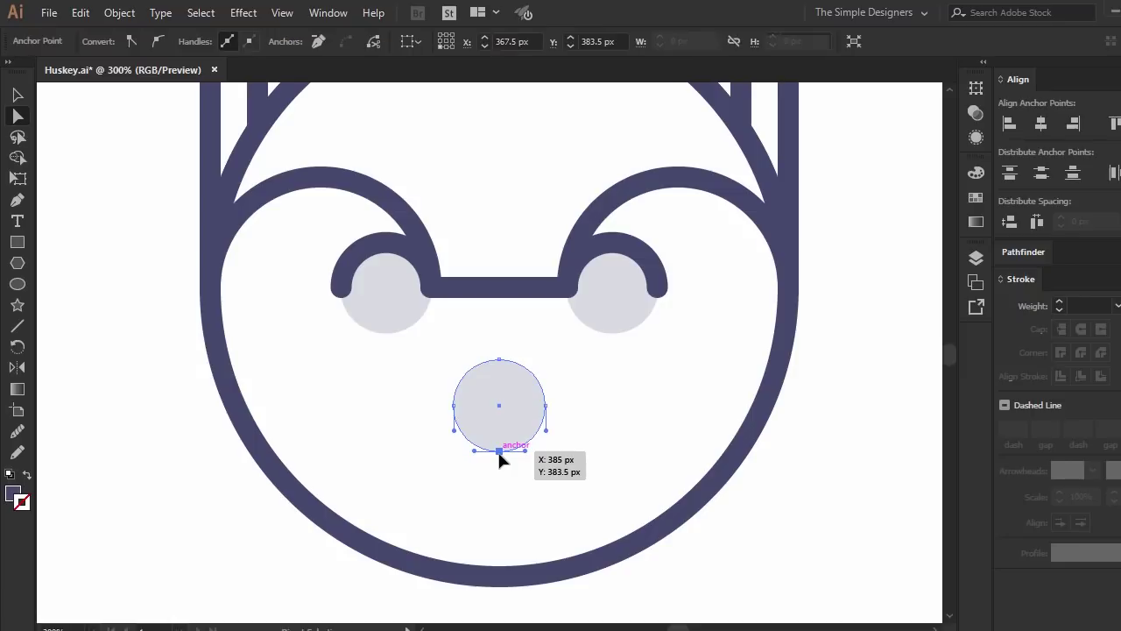
pyautogui.press('Delete')
pyautogui.click(545, 405)
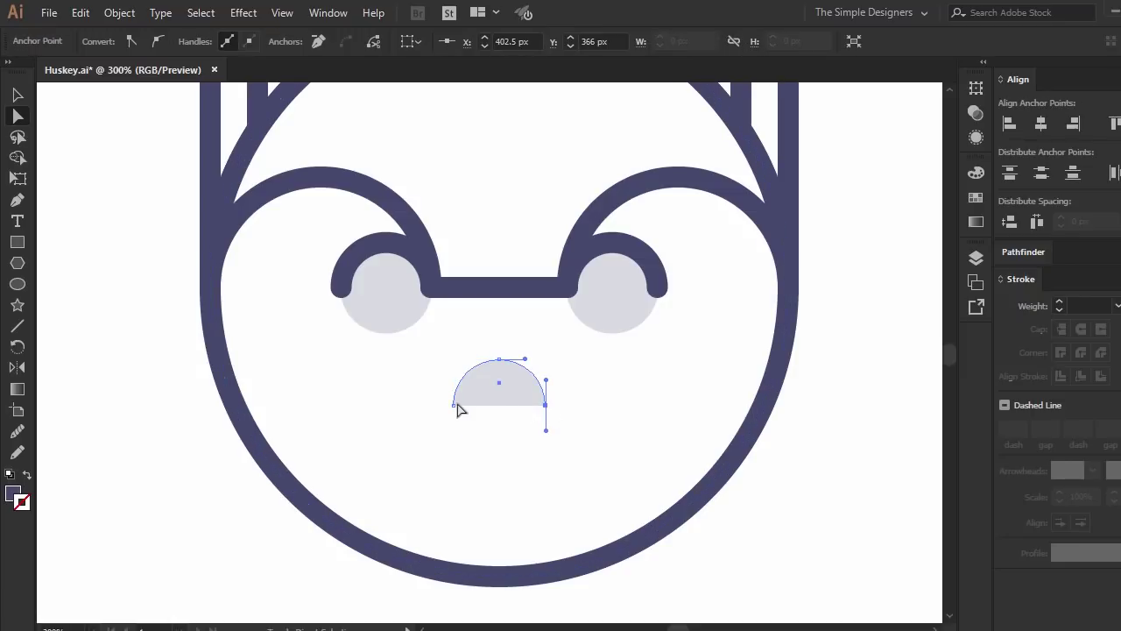
pyautogui.keyDown('shift'); pyautogui.click(454, 405); pyautogui.keyUp('shift')
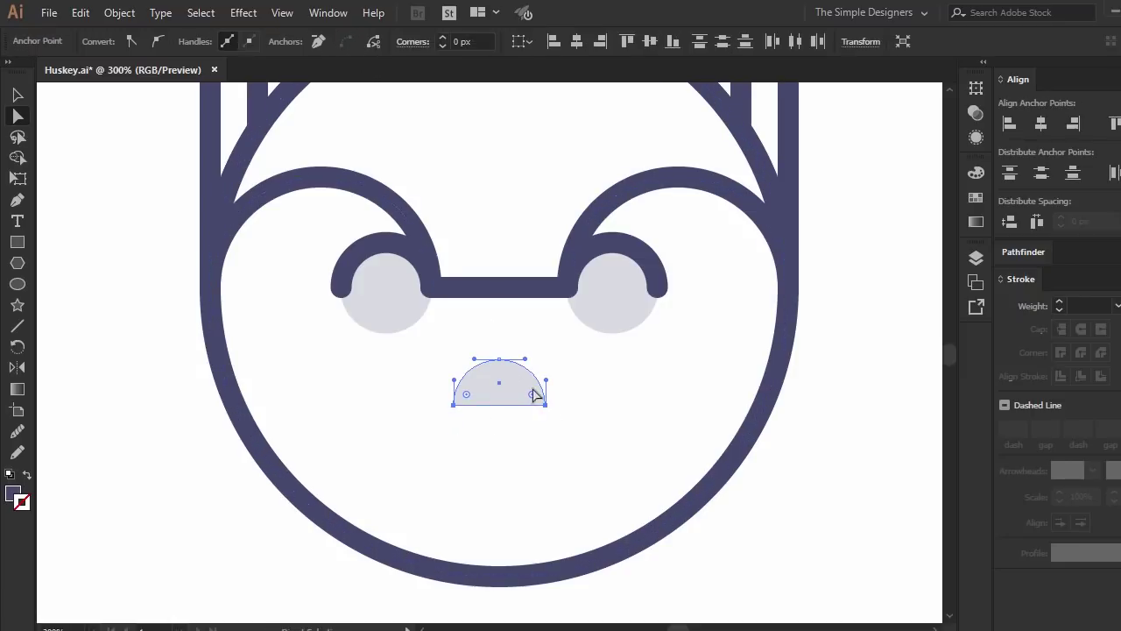
pyautogui.moveTo(533, 391); pyautogui.dragTo(520, 392)
# Make the nose shape solid at 100% opacity.
pyautogui.press('v')
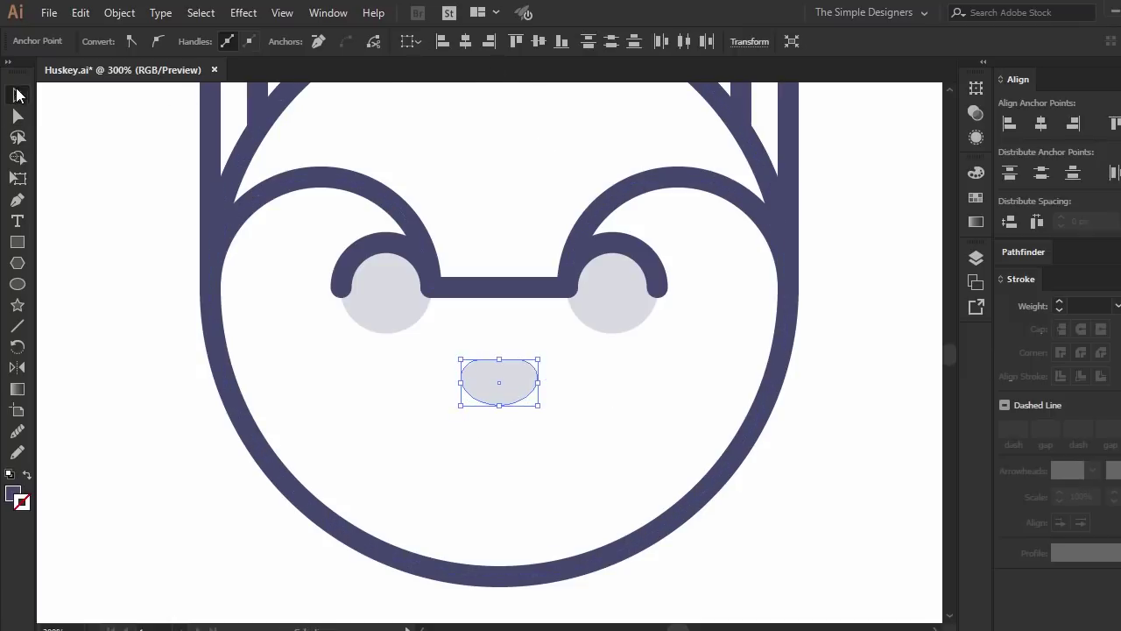
pyautogui.click(55, 143)
pyautogui.click(527, 387)
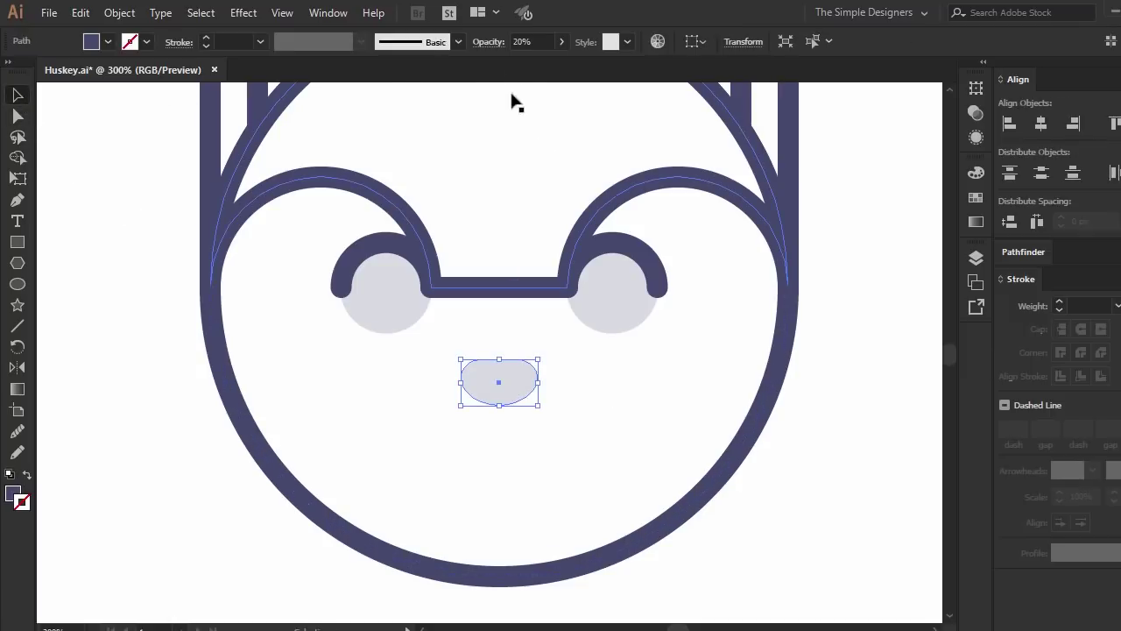
pyautogui.click(559, 41)
pyautogui.moveTo(510, 63); pyautogui.dragTo(557, 63)
pyautogui.click(639, 418)
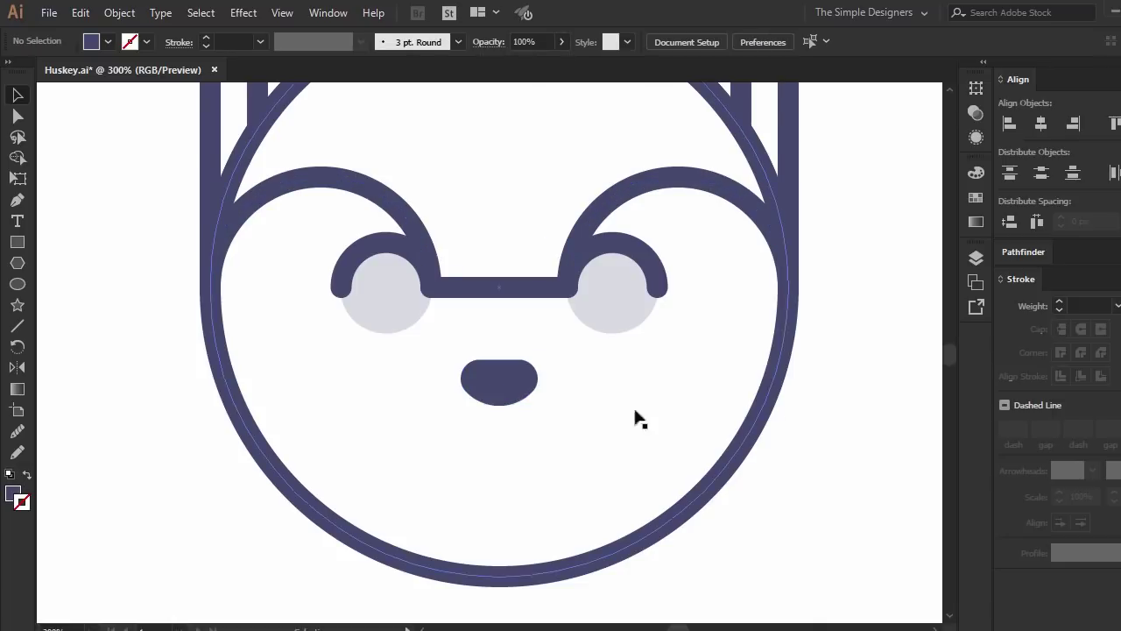
pyautogui.moveTo(511, 426); pyautogui.dragTo(579, 385)
# Draw a curved mouth line down-left from the nose with the outline's thick stroke and no fill.
pyautogui.press('p')
pyautogui.click(566, 340)
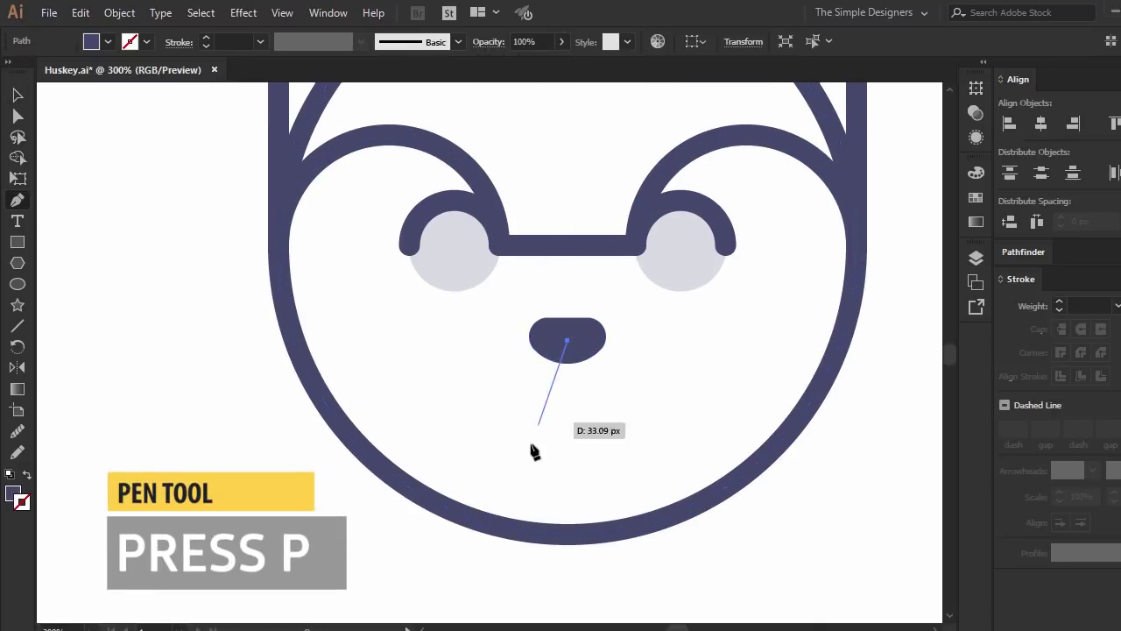
pyautogui.moveTo(499, 454); pyautogui.dragTo(417, 464)
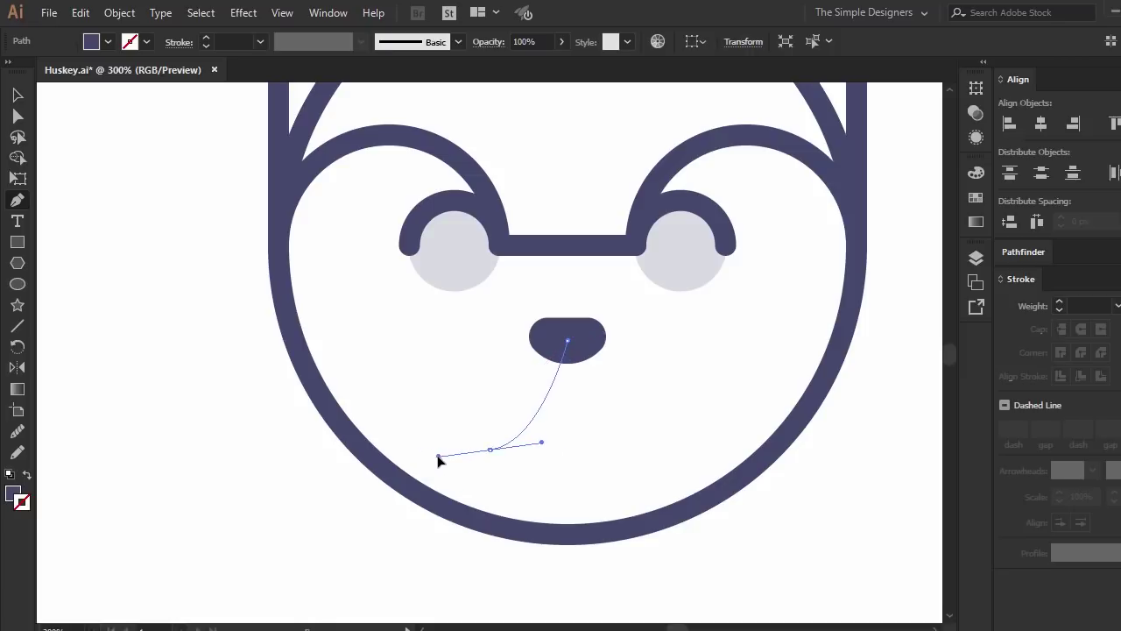
pyautogui.moveTo(417, 456); pyautogui.dragTo(421, 450)
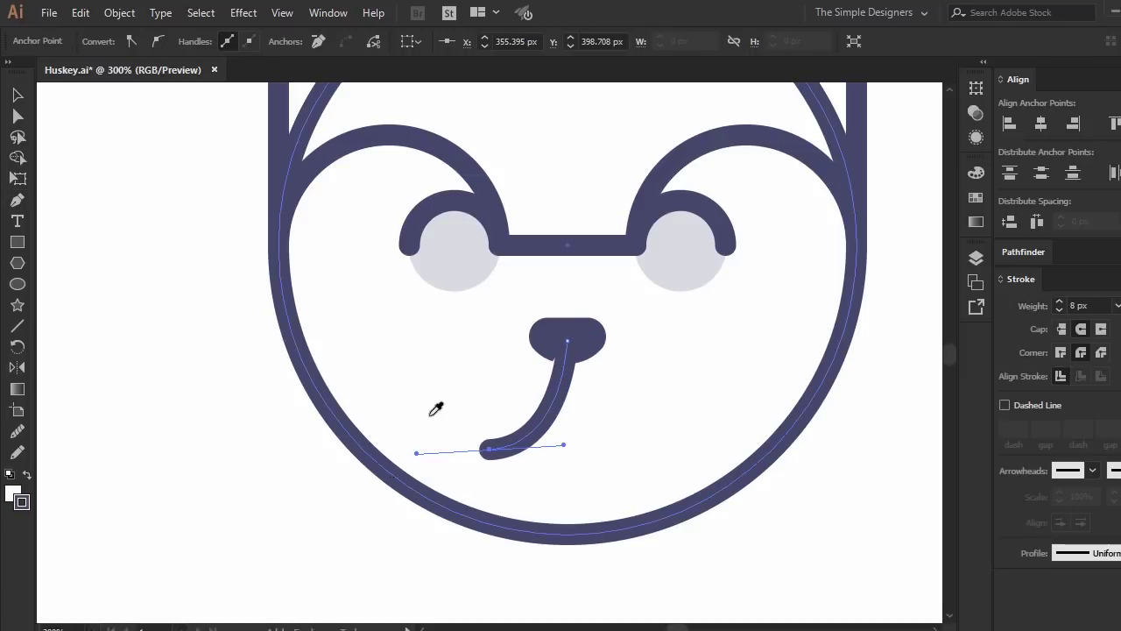
pyautogui.click(976, 172)
pyautogui.click(760, 286)
pyautogui.click(660, 540)
pyautogui.click(526, 453)
pyautogui.press('a')
pyautogui.moveTo(563, 445); pyautogui.dragTo(478, 452)
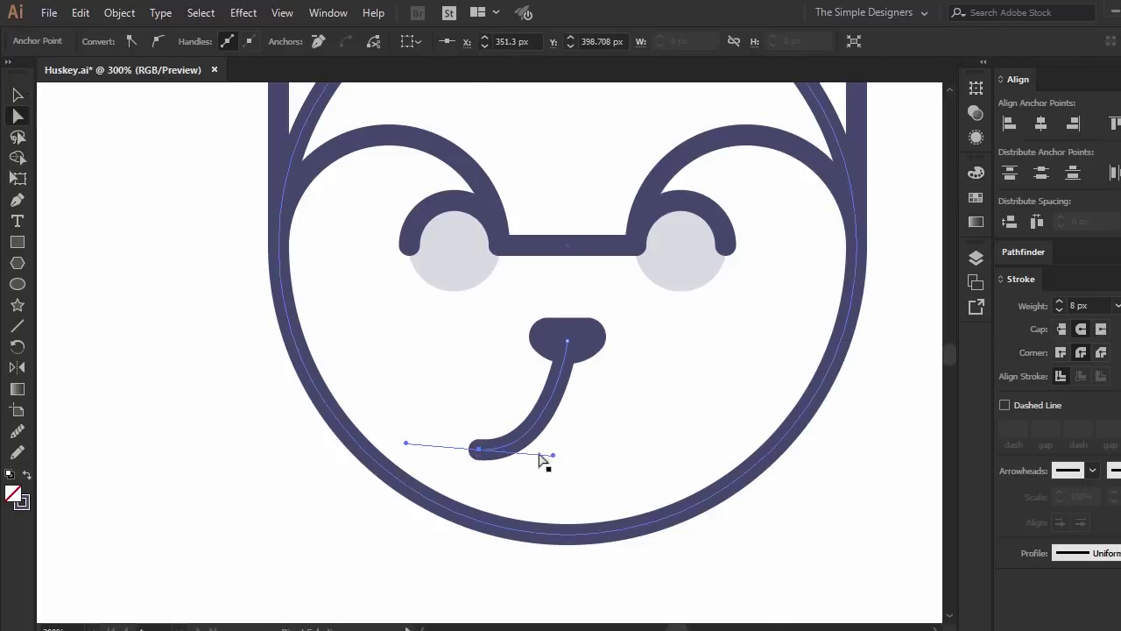
pyautogui.click(696, 553)
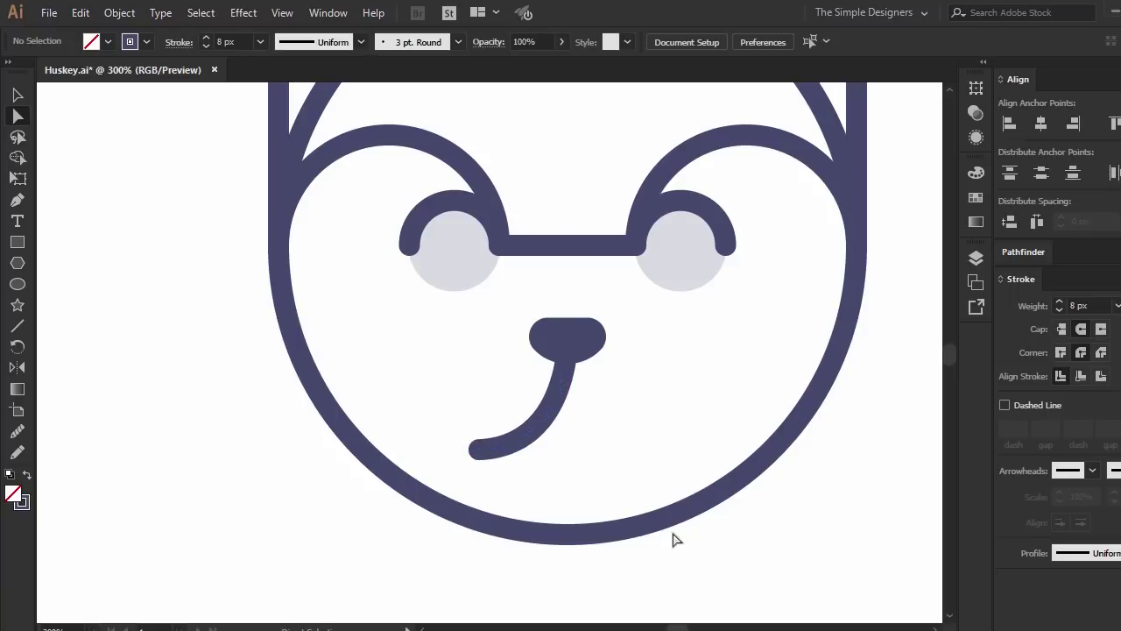
# Make a vertically mirrored copy of the mouth line across the nose centre.
pyautogui.press('v')
pyautogui.click(538, 431)
pyautogui.click(539, 431)
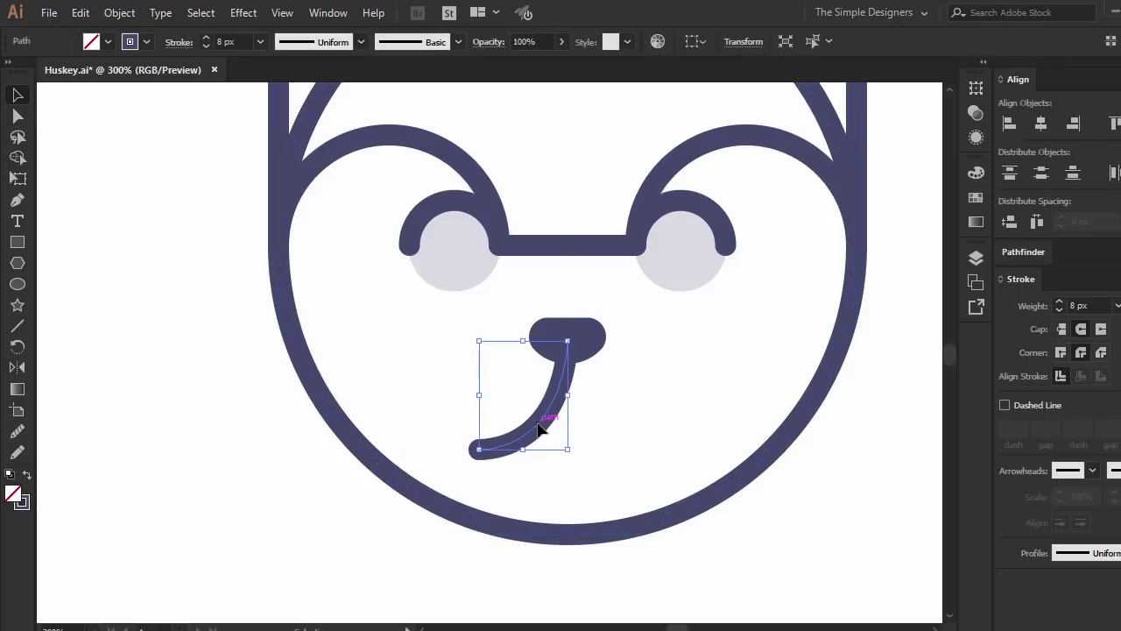
pyautogui.press('o')
pyautogui.keyDown('alt'); pyautogui.click(567, 340); pyautogui.keyUp('alt')
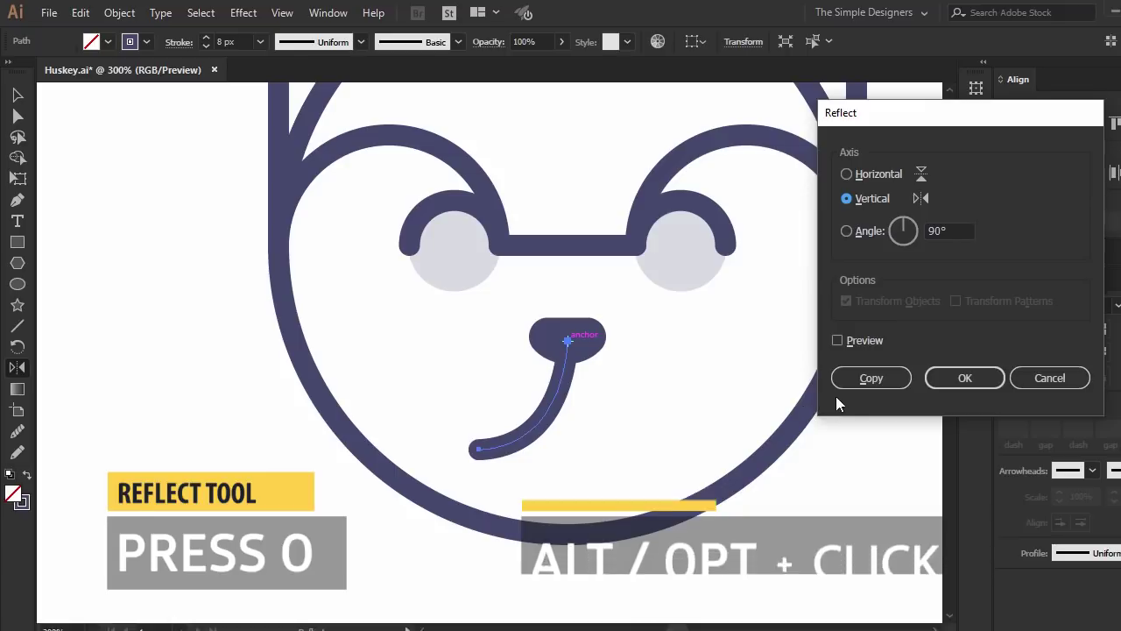
pyautogui.click(854, 377)
# Group the nose with both mouth halves and nudge the group slightly down.
pyautogui.press('v')
pyautogui.keyDown('shift'); pyautogui.click(545, 423); pyautogui.keyUp('shift')
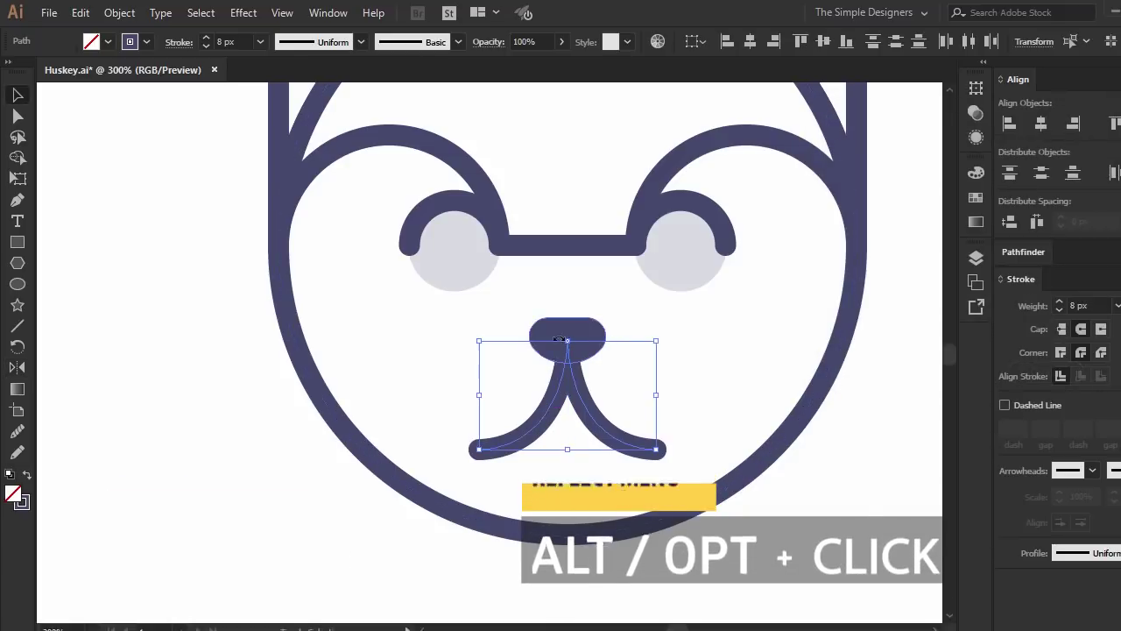
pyautogui.keyDown('shift'); pyautogui.click(574, 337); pyautogui.keyUp('shift')
pyautogui.hotkey('ctrl', 'g')
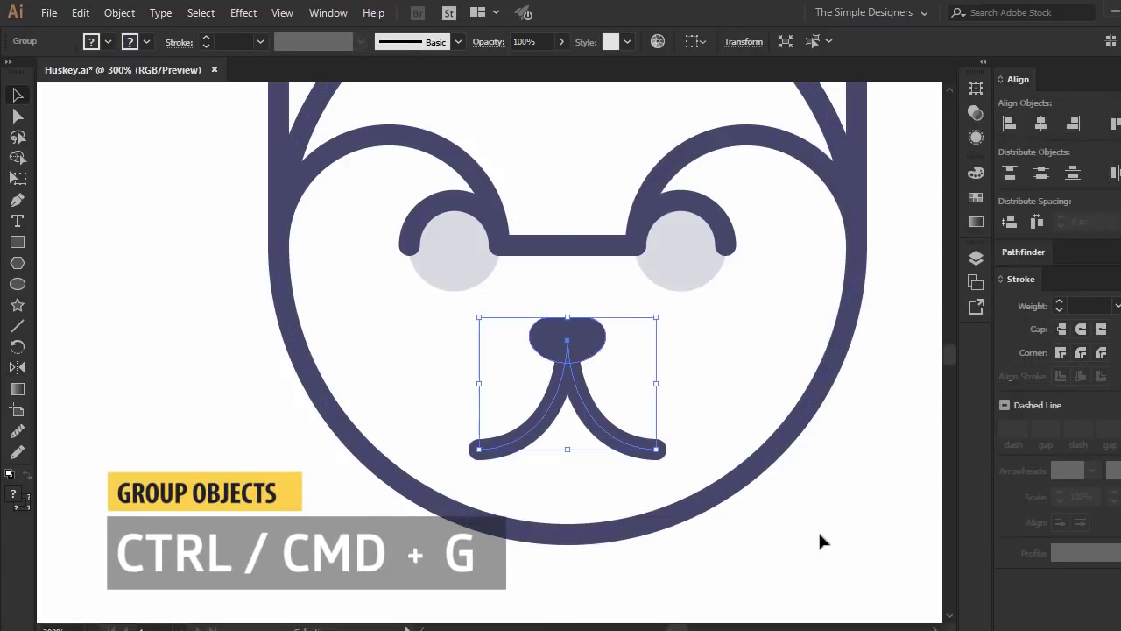
pyautogui.click(818, 529)
pyautogui.scroll(-1, 777, 470)
pyautogui.scroll(-1, 733, 523)
pyautogui.scroll(1, 659, 433)
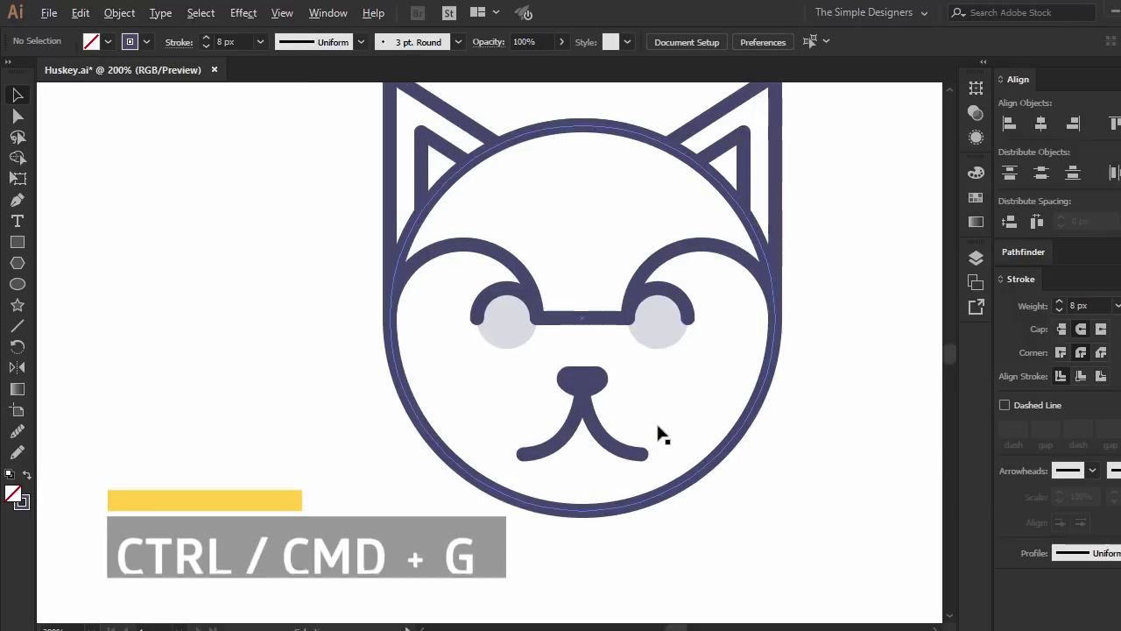
pyautogui.click(580, 395)
pyautogui.press('Down')
pyautogui.press('Down')
pyautogui.press('Down')
pyautogui.press('Down')
pyautogui.press('Down')
pyautogui.press('Down')
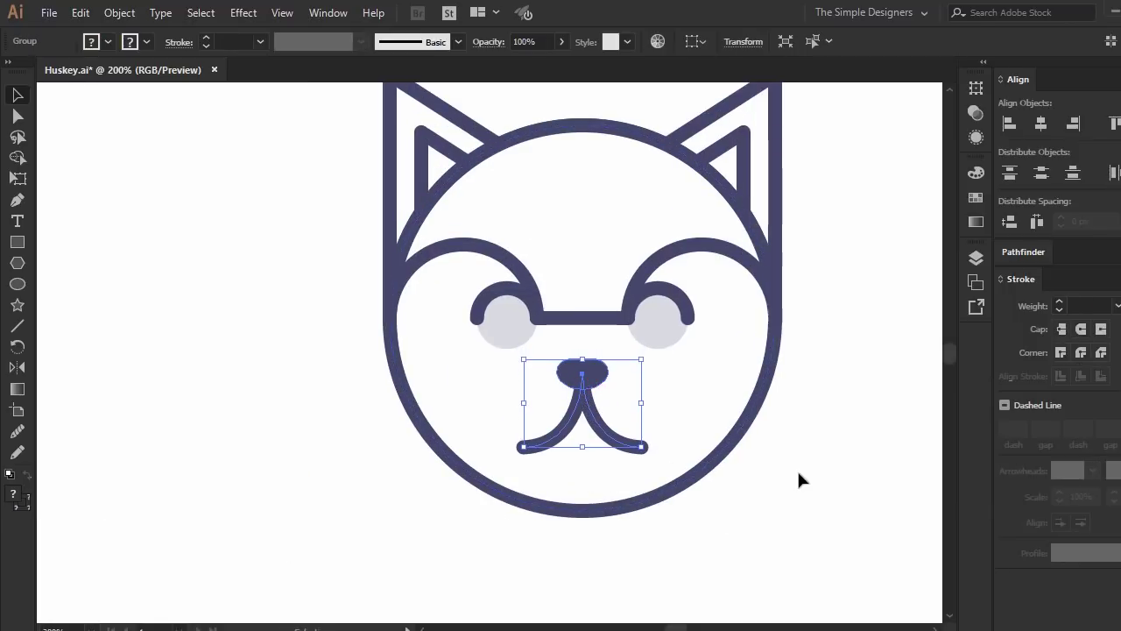
pyautogui.click(799, 479)
pyautogui.scroll(2, 679, 381)
# Scale a fully opaque 61.8% copy of the right eye circle to form the pupil.
pyautogui.click(636, 277)
pyautogui.press('s')
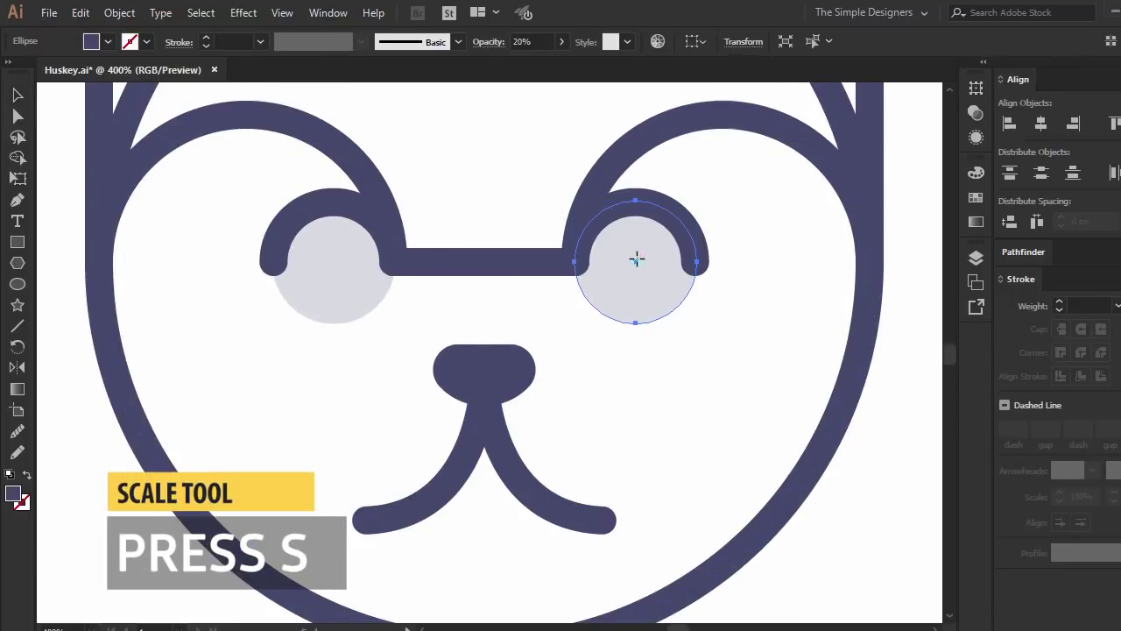
pyautogui.press('Return')
pyautogui.moveTo(543, 145); pyautogui.dragTo(311, 169)
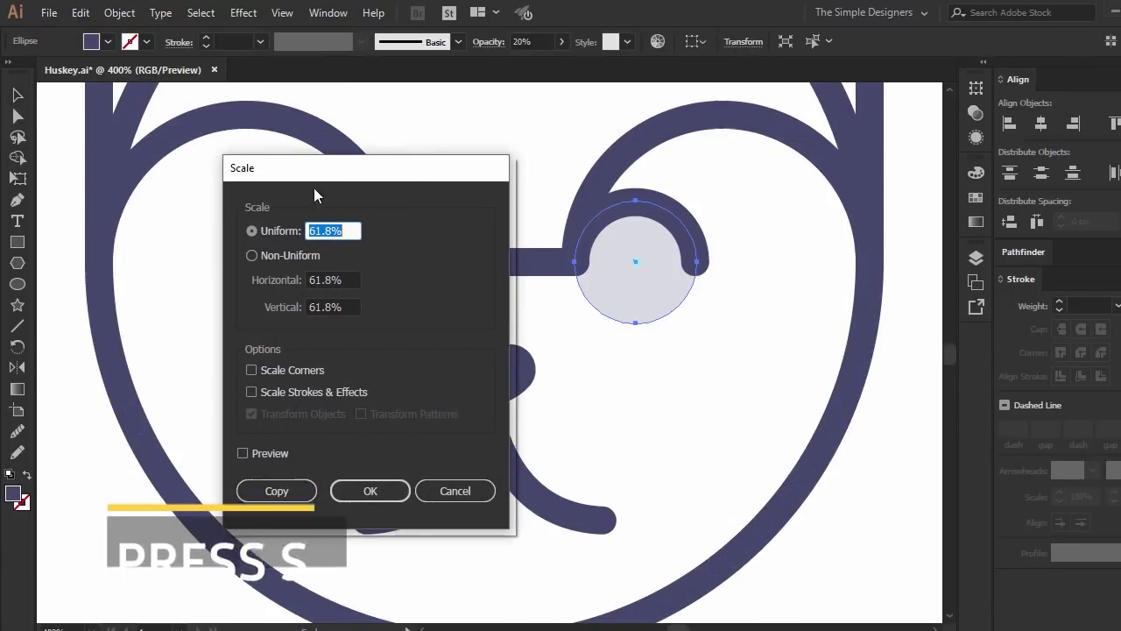
pyautogui.click(243, 451)
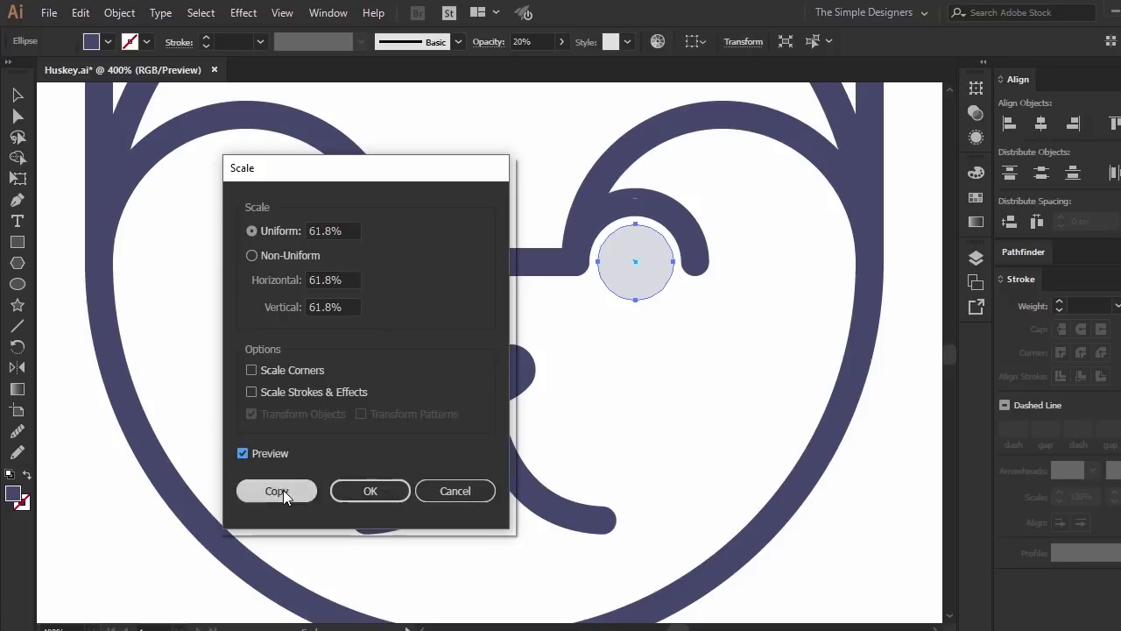
pyautogui.click(276, 491)
pyautogui.press('0')
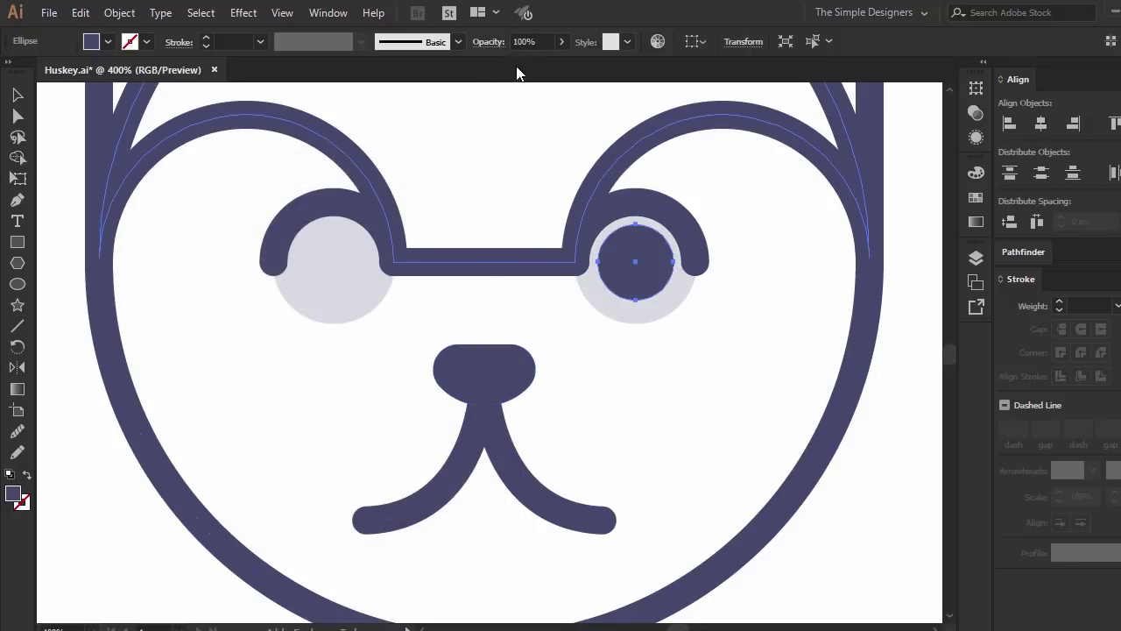
pyautogui.click(705, 361)
pyautogui.scroll(2, 601, 292)
pyautogui.press('p')
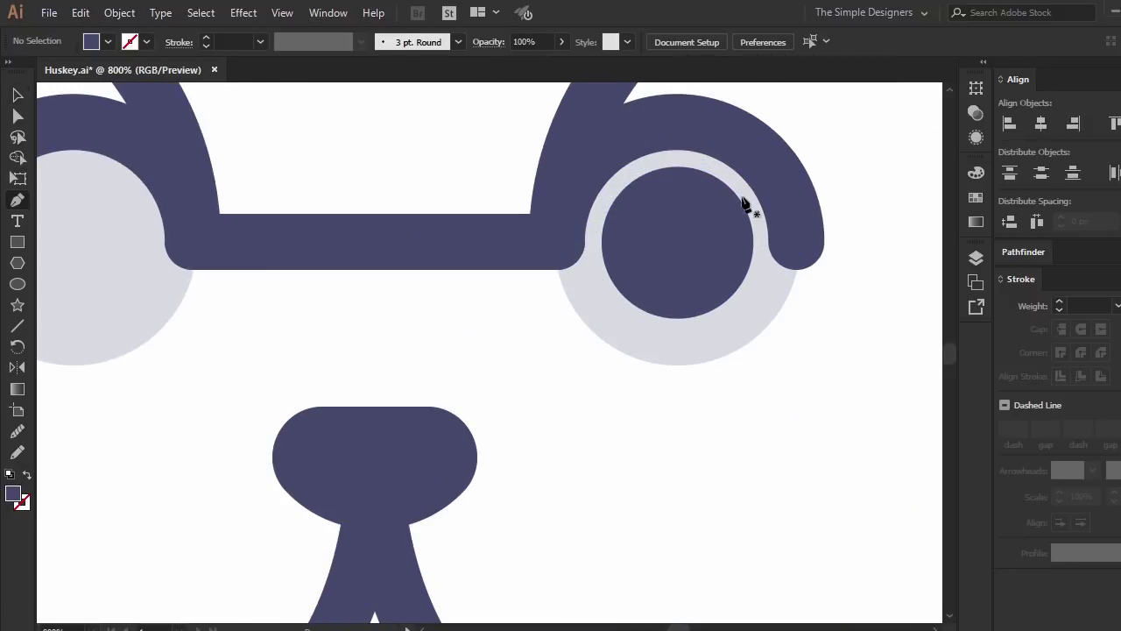
pyautogui.click(740, 187)
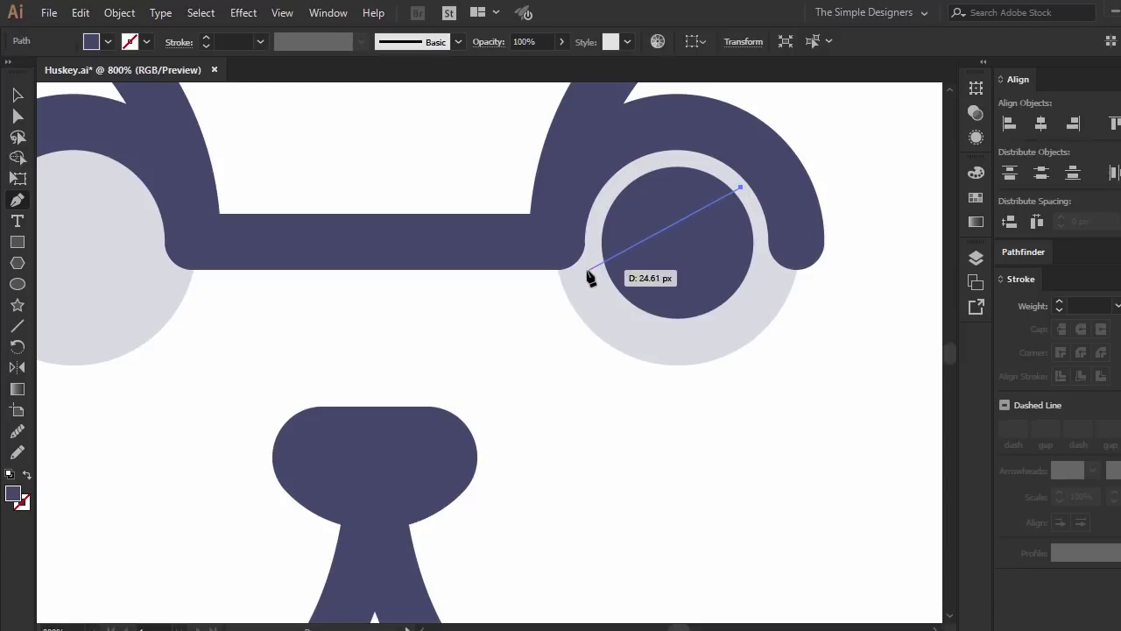
# Cut the pupil's top off with a pen polygon using Minus Front, then tilt it to about 351°.
pyautogui.click(582, 275)
pyautogui.click(583, 167)
pyautogui.click(677, 139)
pyautogui.click(725, 147)
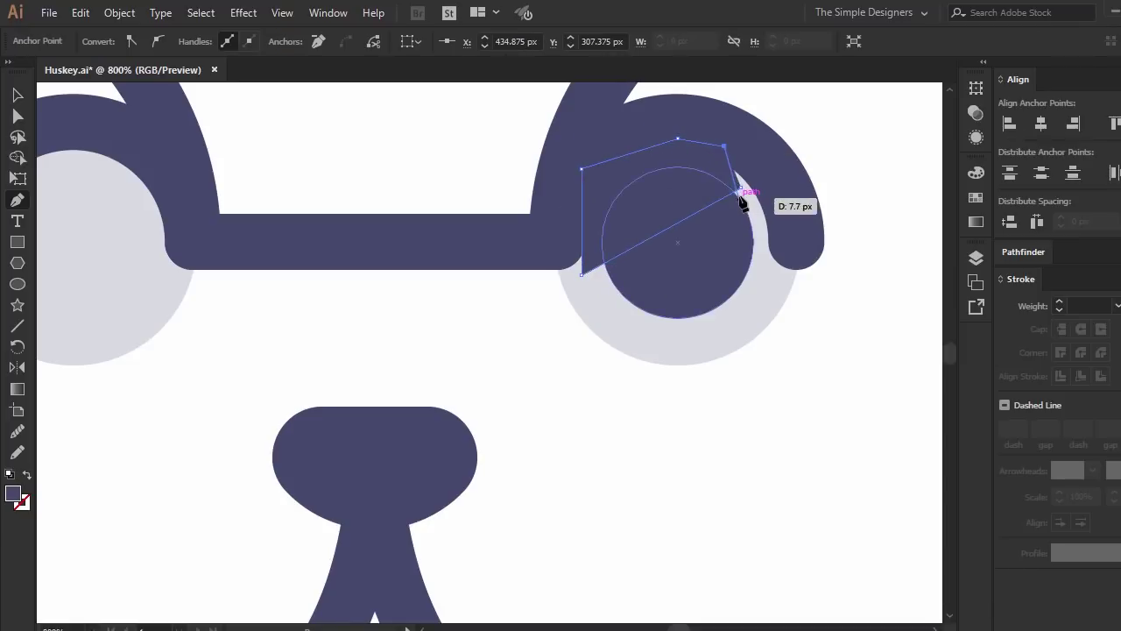
pyautogui.press('v')
pyautogui.click(692, 292)
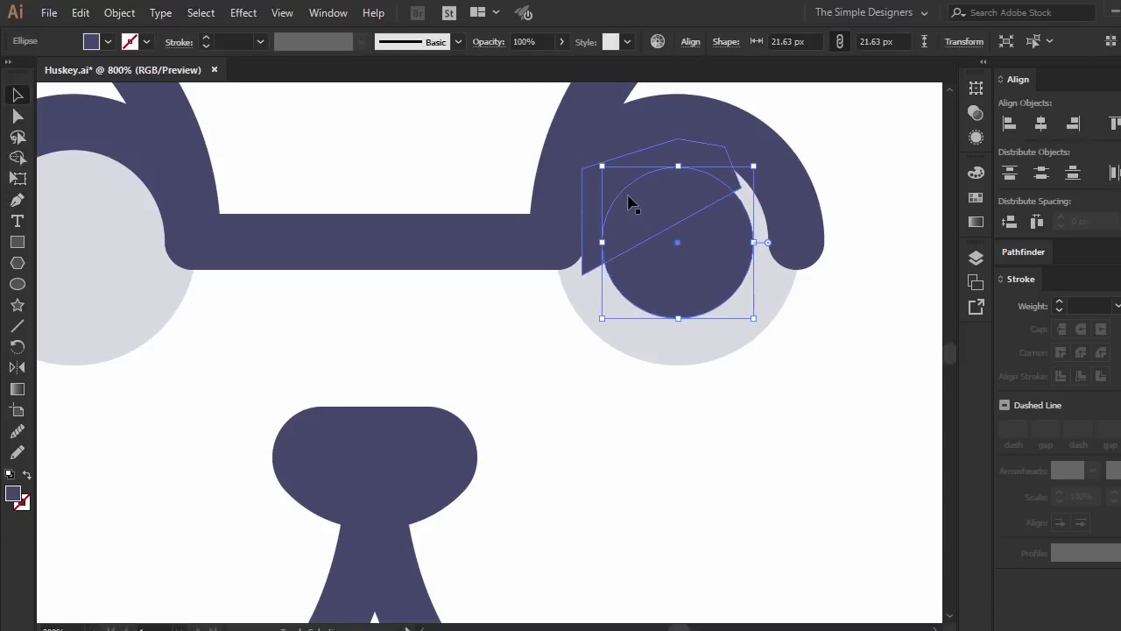
pyautogui.keyDown('shift'); pyautogui.click(620, 190); pyautogui.keyUp('shift')
pyautogui.click(1023, 251)
pyautogui.click(1041, 296)
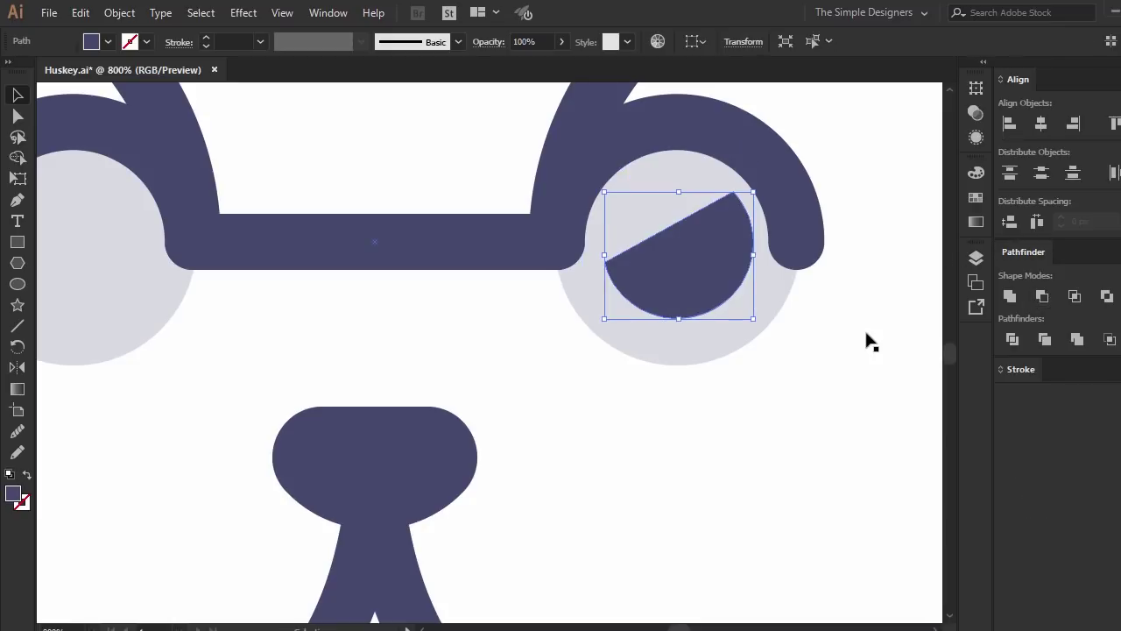
pyautogui.scroll(1, 793, 326)
pyautogui.click(802, 268)
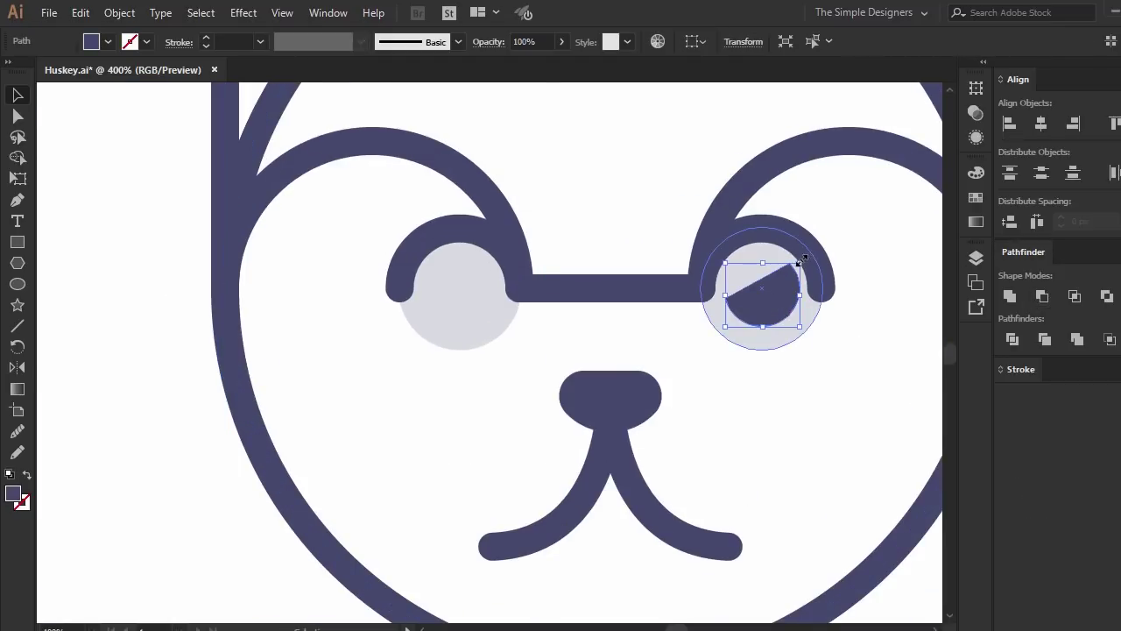
pyautogui.moveTo(800, 255); pyautogui.dragTo(805, 261)
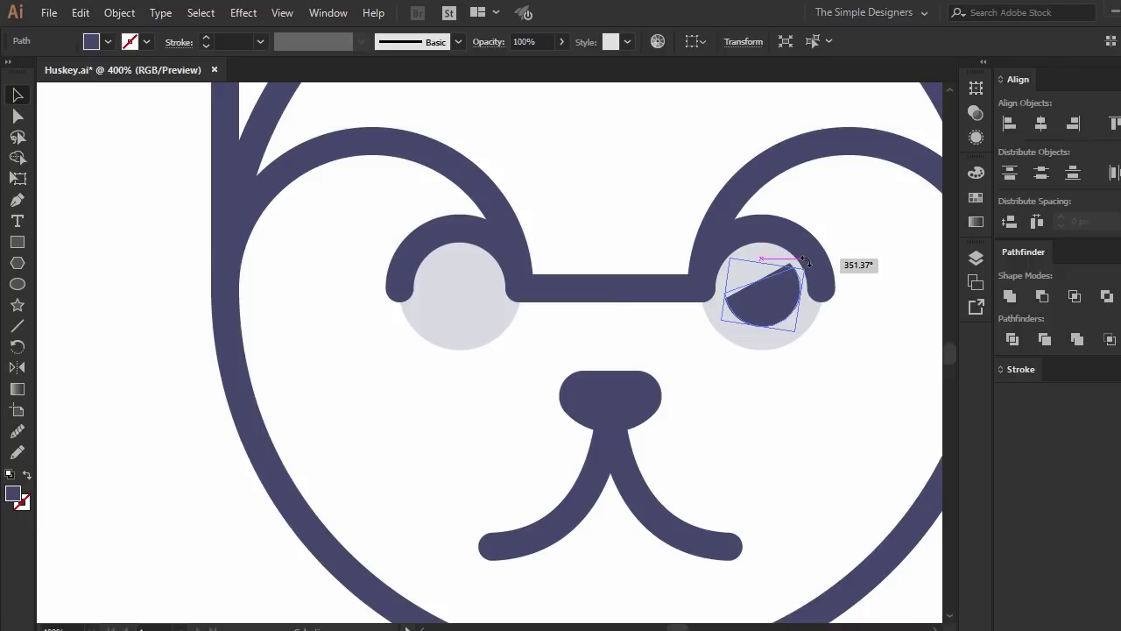
# Draw a tiny circle inside the slanted pupil.
pyautogui.scroll(-3, 833, 372)
pyautogui.click(833, 394)
pyautogui.moveTo(833, 393); pyautogui.dragTo(692, 337)
pyautogui.scroll(3, 686, 341)
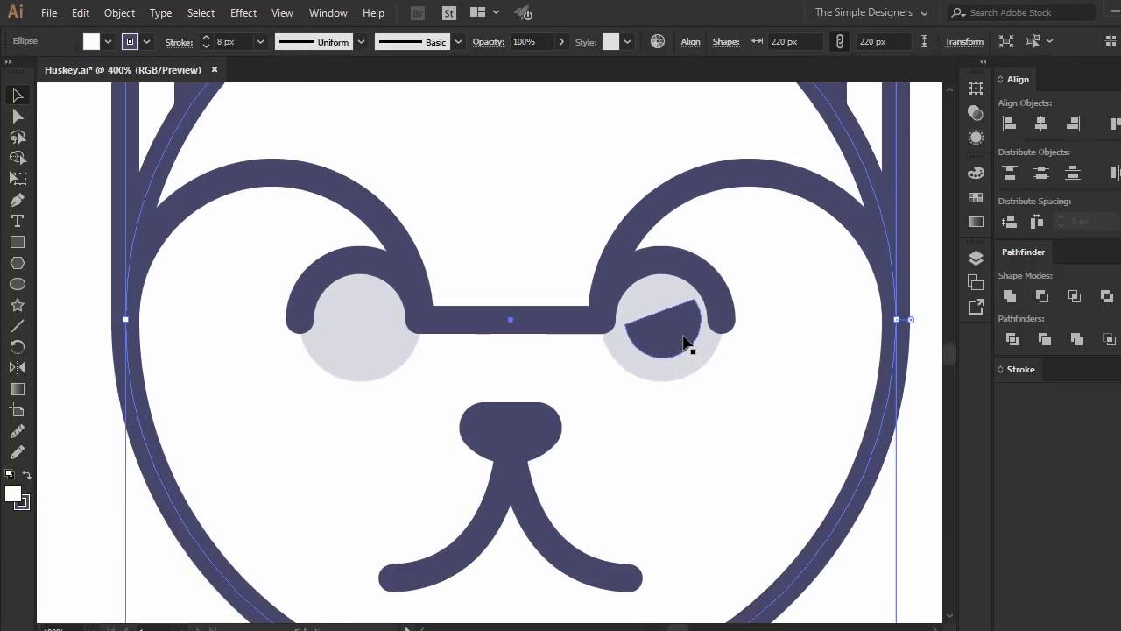
pyautogui.press('l')
pyautogui.moveTo(668, 320); pyautogui.dragTo(687, 334)
# Make the tiny circle white with no stroke and shift it slightly within the pupil.
pyautogui.press('i')
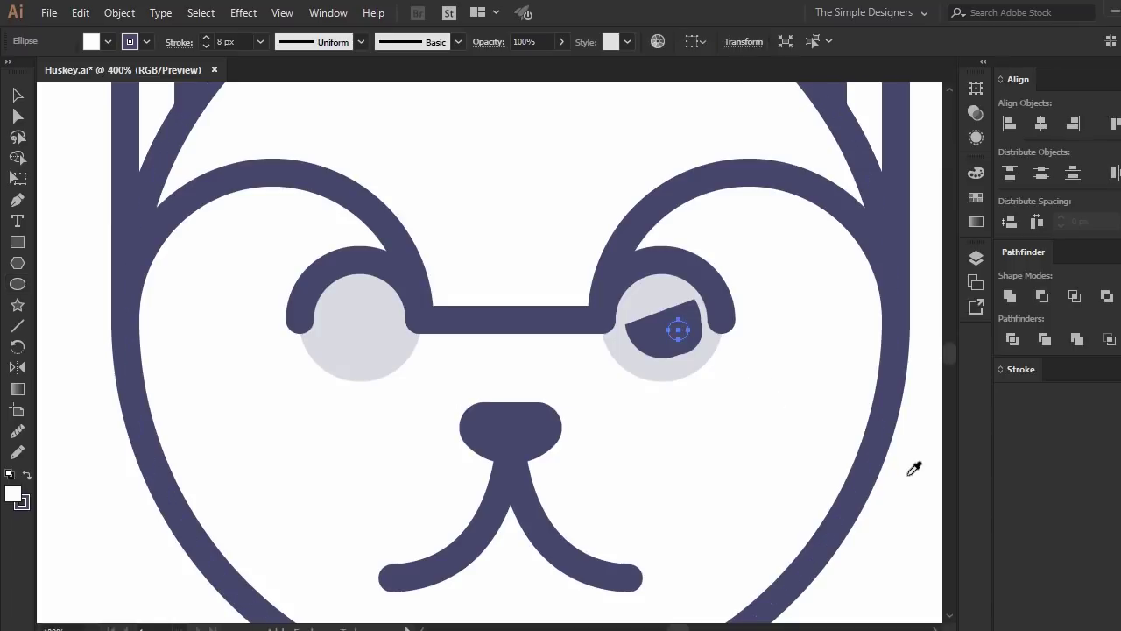
pyautogui.click(850, 430)
pyautogui.press('v')
pyautogui.keyDown('alt'); pyautogui.scroll(3, 670, 328); pyautogui.keyUp('alt')
pyautogui.moveTo(670, 327); pyautogui.dragTo(664, 320)
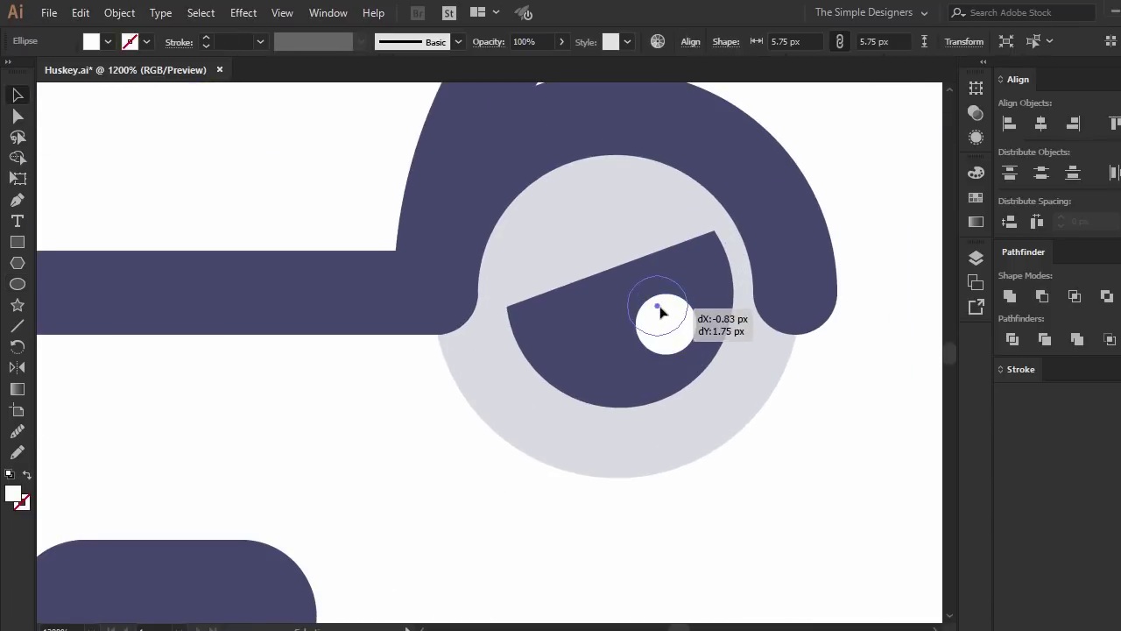
pyautogui.keyDown('alt'); pyautogui.scroll(-3, 664, 320); pyautogui.keyUp('alt')
pyautogui.click(765, 464)
pyautogui.keyDown('alt'); pyautogui.scroll(-2, 764, 464); pyautogui.keyUp('alt')
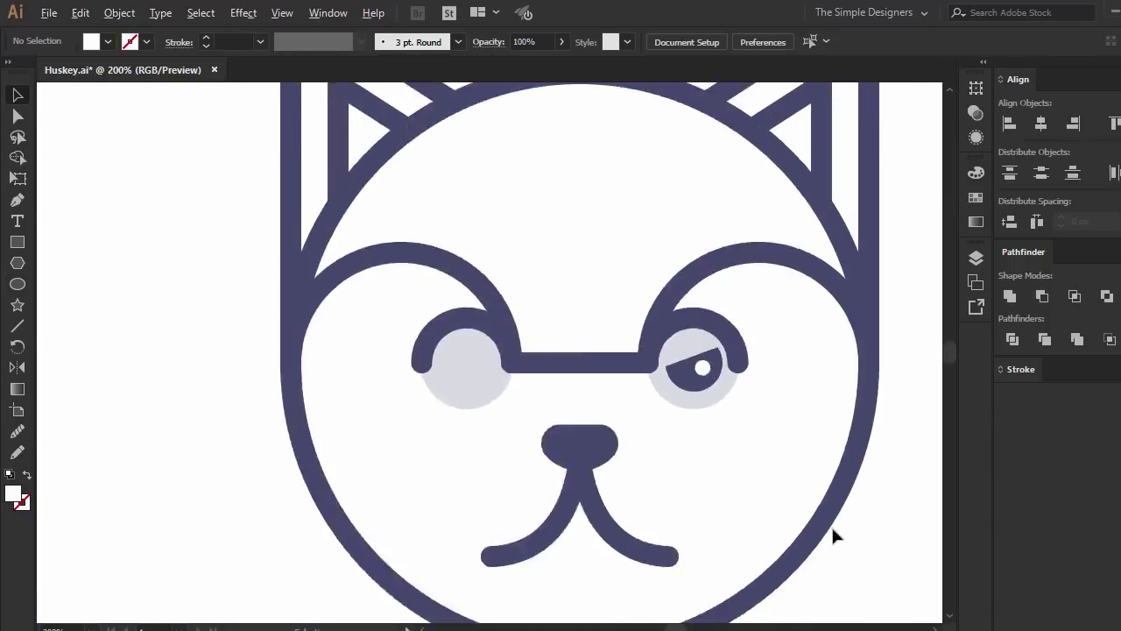
pyautogui.keyDown('alt'); pyautogui.scroll(-2, 833, 533); pyautogui.keyUp('alt')
pyautogui.keyDown('alt'); pyautogui.scroll(5, 806, 513); pyautogui.keyUp('alt')
# Set the white highlight's opacity to 95%.
pyautogui.click(709, 421)
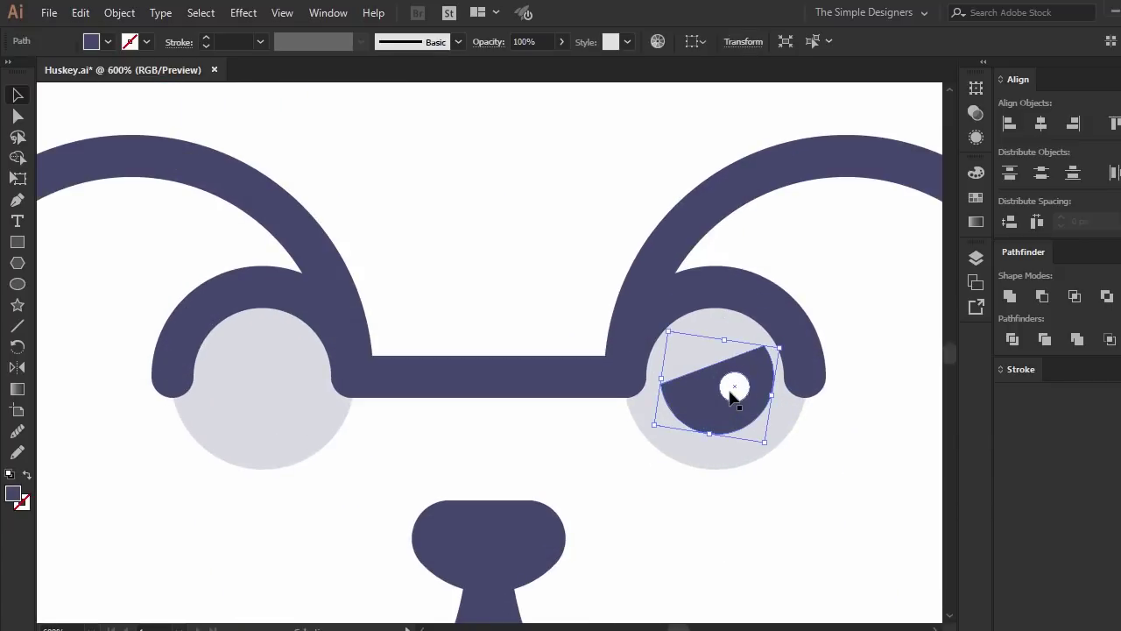
pyautogui.click(734, 385)
pyautogui.write('75')
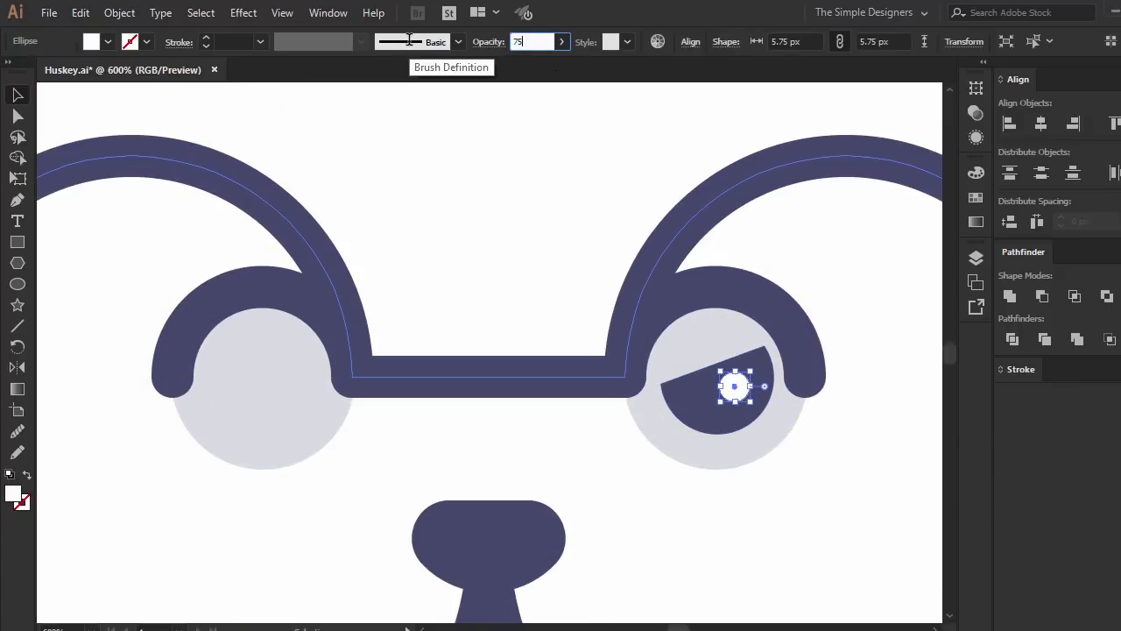
pyautogui.click(739, 496)
pyautogui.keyDown('alt'); pyautogui.scroll(-3, 746, 504); pyautogui.keyUp('alt')
pyautogui.keyDown('alt'); pyautogui.scroll(3, 745, 503); pyautogui.keyUp('alt')
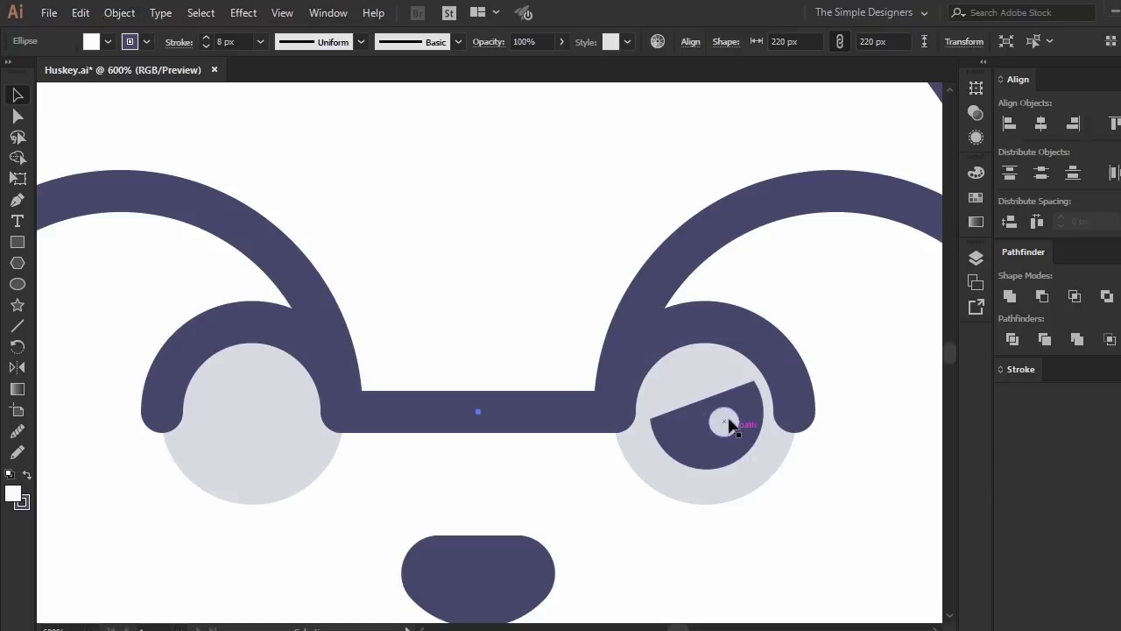
pyautogui.click(725, 421)
pyautogui.write('95')
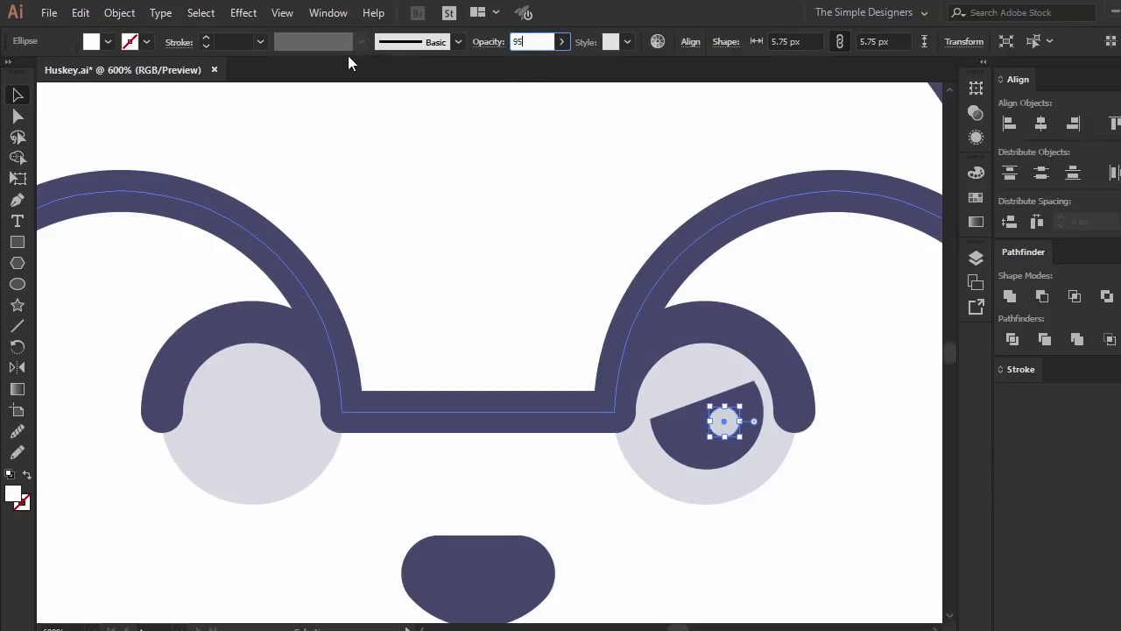
pyautogui.press('Return')
# Select the right eye's pupil and grey circle, then the plain left eye circle.
pyautogui.keyDown('shift'); pyautogui.click(688, 447); pyautogui.keyUp('shift')
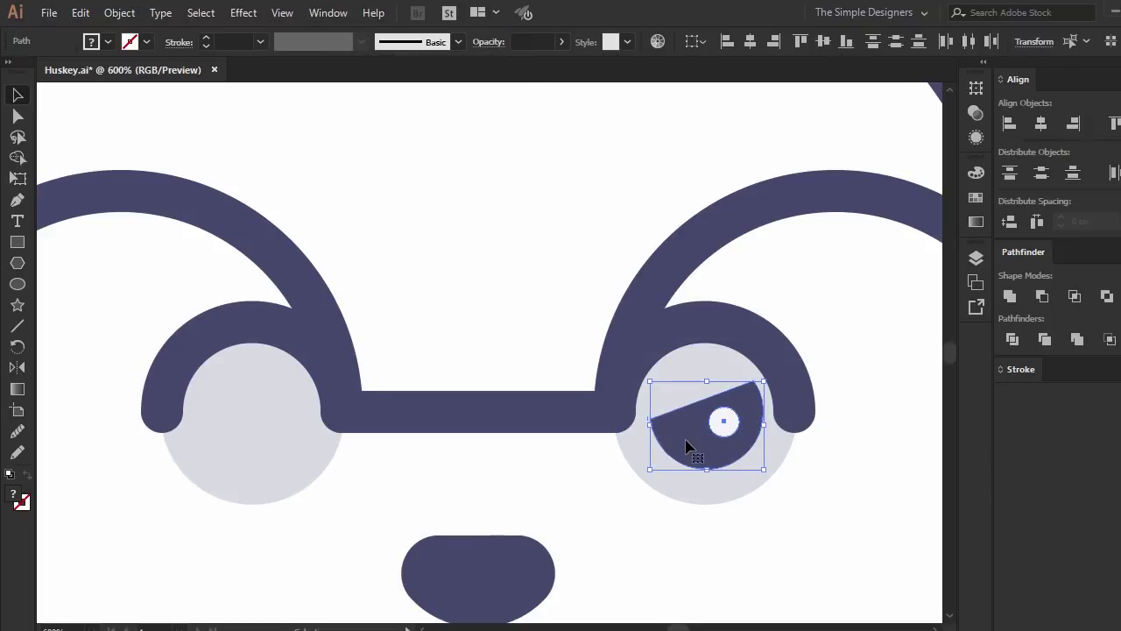
pyautogui.click(682, 481)
pyautogui.moveTo(694, 459)
pyautogui.mouseDown()
pyautogui.moveTo(683, 489)
pyautogui.moveTo(694, 484)
pyautogui.mouseUp()
pyautogui.click(294, 441)
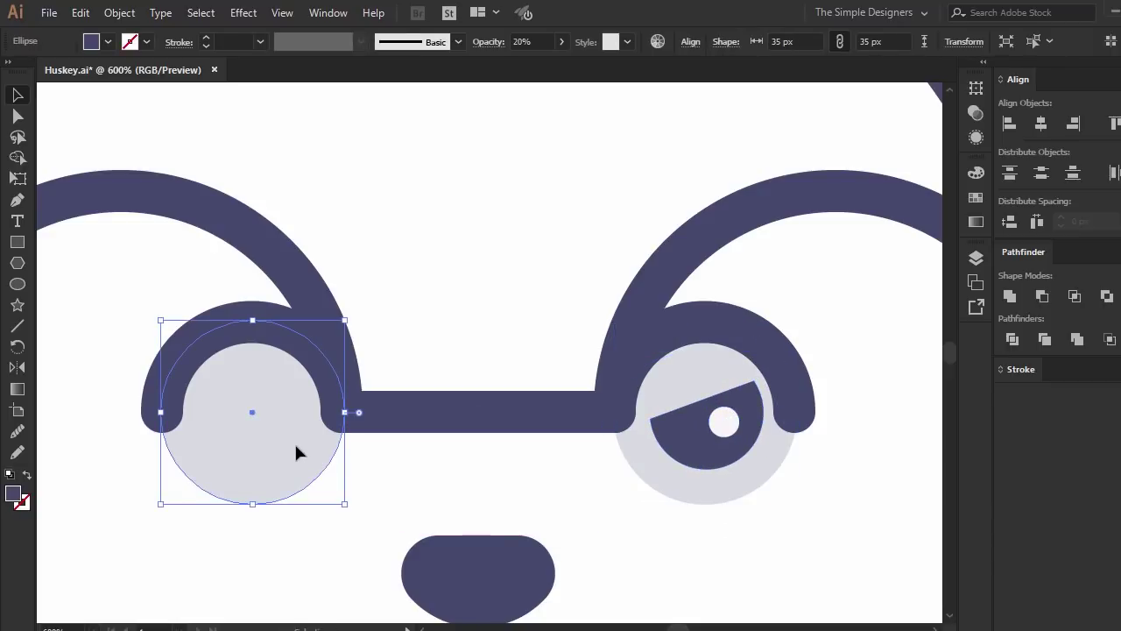
# Delete the plain left eye and mirror a copy of the finished right eye across the nose centre.
pyautogui.press('Delete')
pyautogui.click(724, 488)
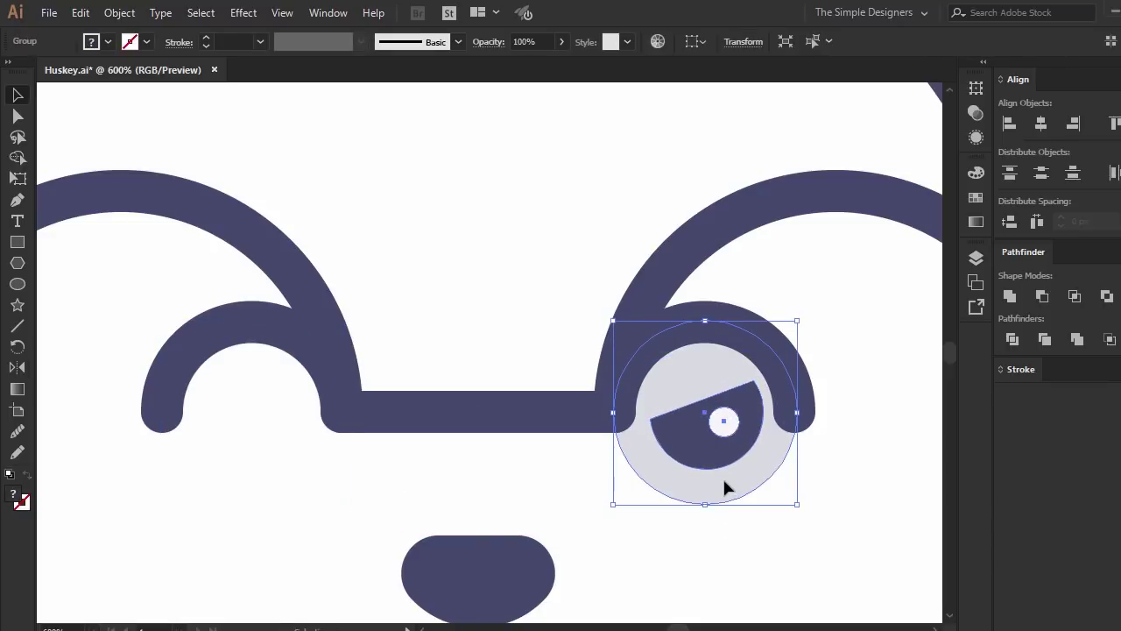
pyautogui.press('o')
pyautogui.keyDown('alt'); pyautogui.click(479, 580); pyautogui.keyUp('alt')
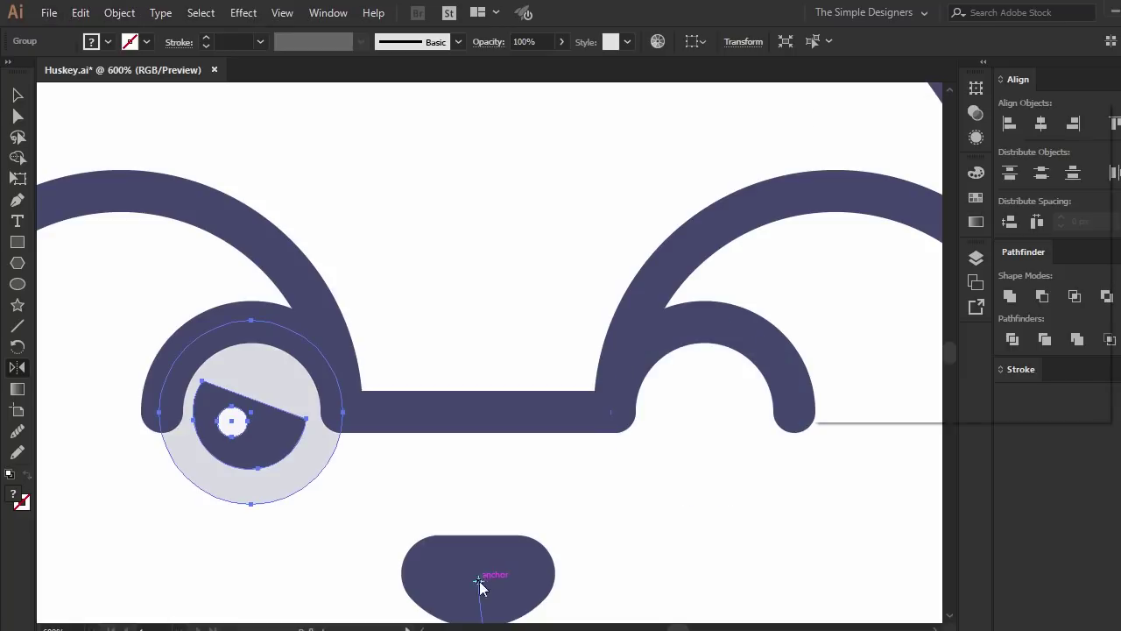
pyautogui.click(873, 378)
pyautogui.press('v')
pyautogui.hotkey('ctrl', '-')
pyautogui.hotkey('ctrl', '-')
pyautogui.click(862, 411)
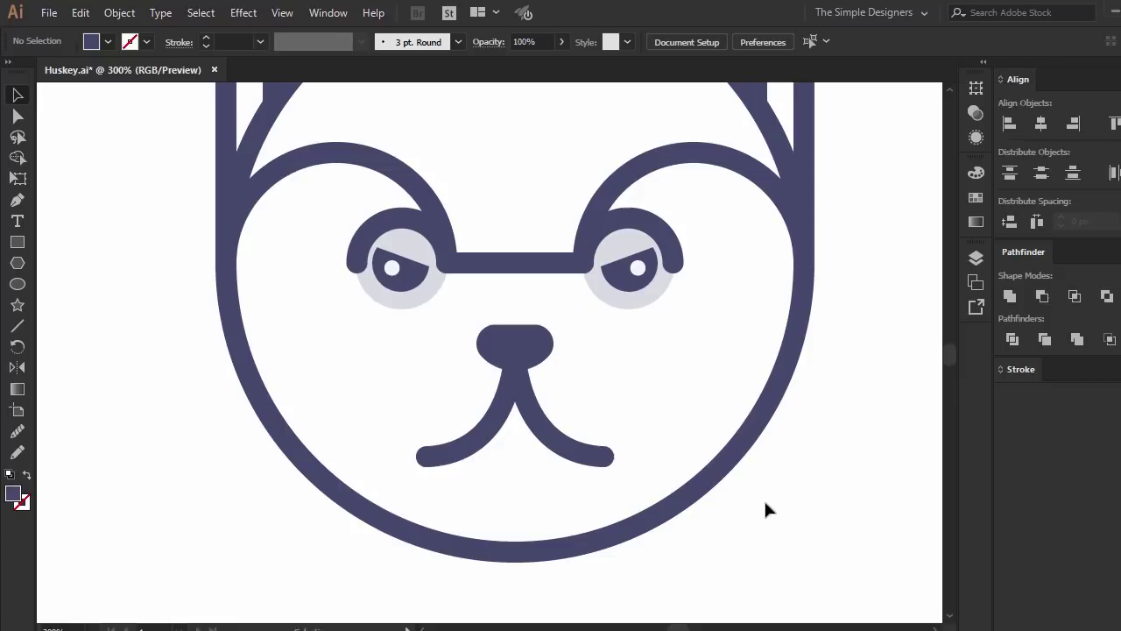
pyautogui.hotkey('ctrl', '-')
pyautogui.hotkey('ctrl', '-')
pyautogui.hotkey('ctrl', '-')
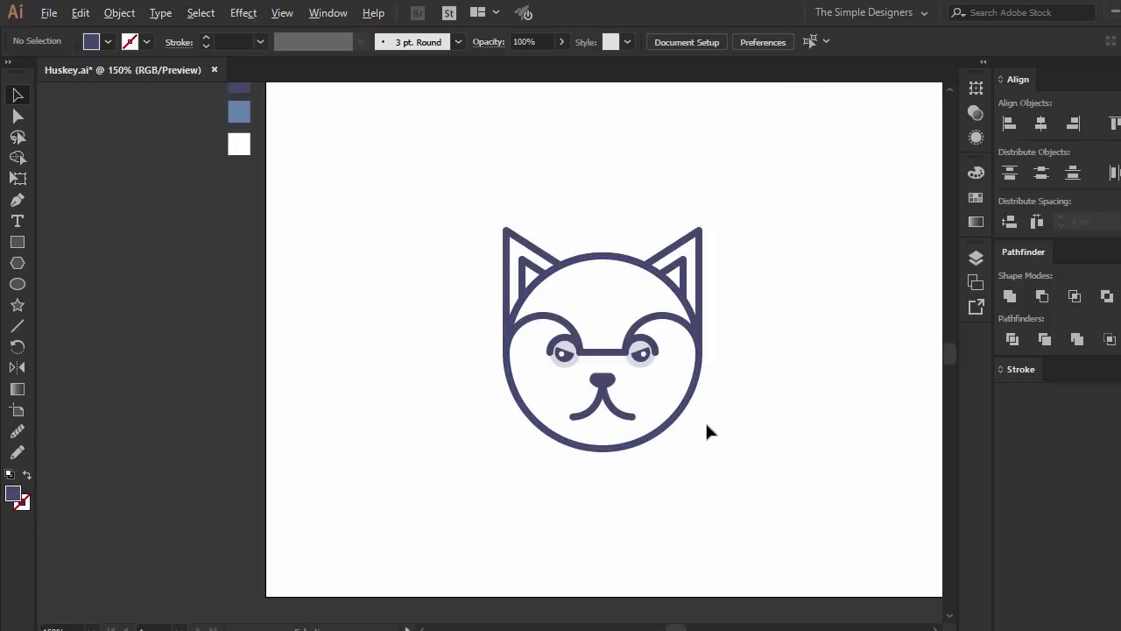
# Round the pointed inner ear corners with the corner widgets.
pyautogui.press('a')
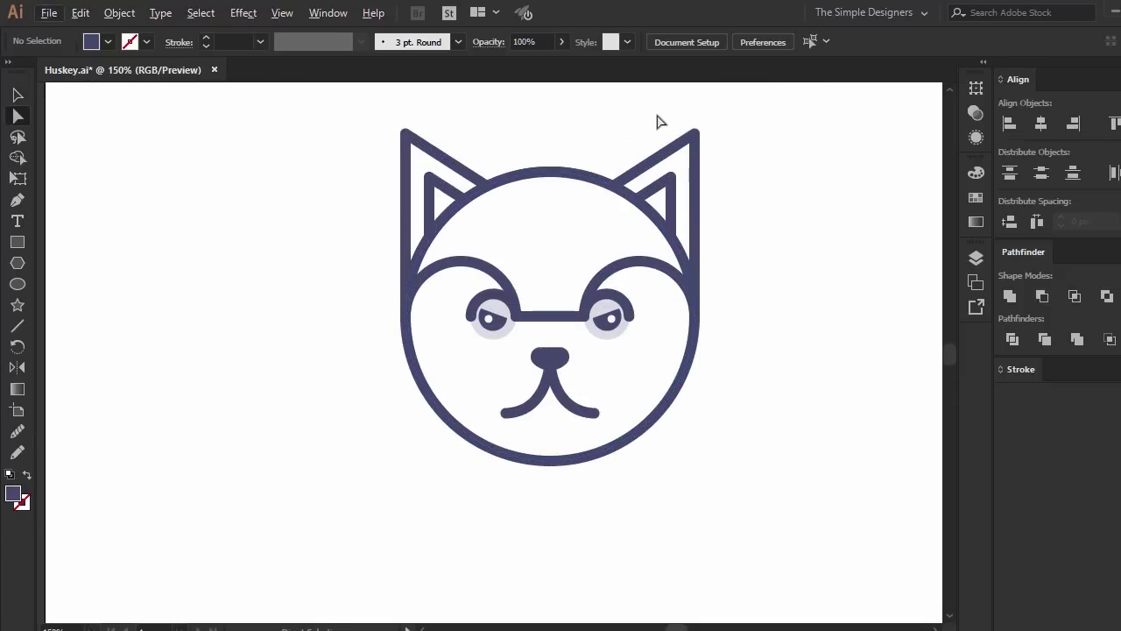
pyautogui.moveTo(715, 198); pyautogui.dragTo(715, 197)
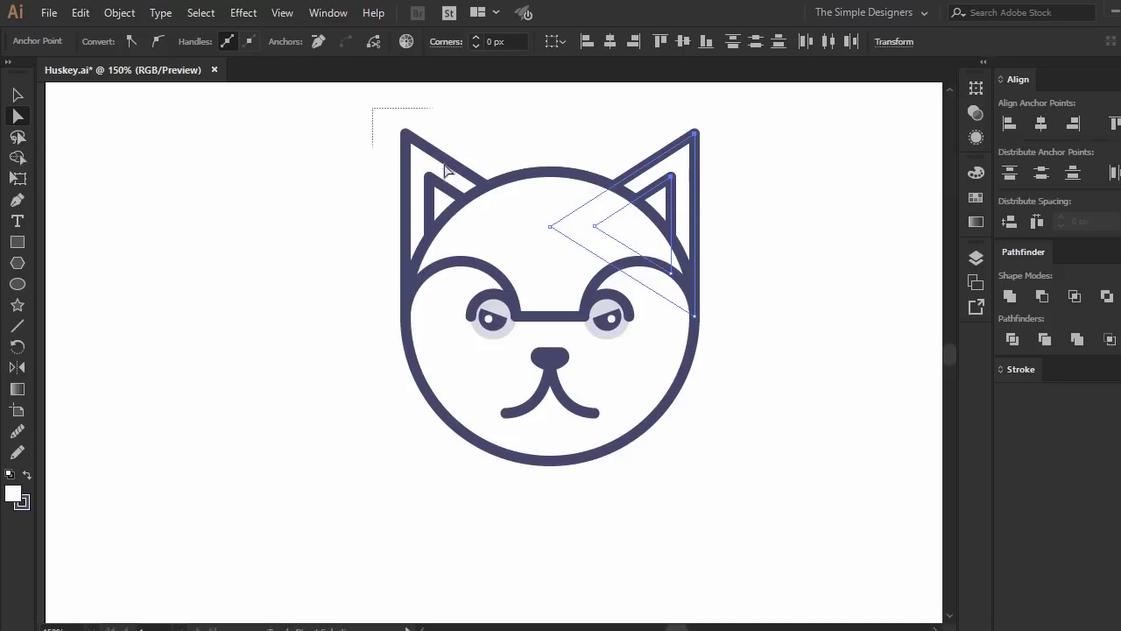
pyautogui.moveTo(450, 196); pyautogui.dragTo(450, 213)
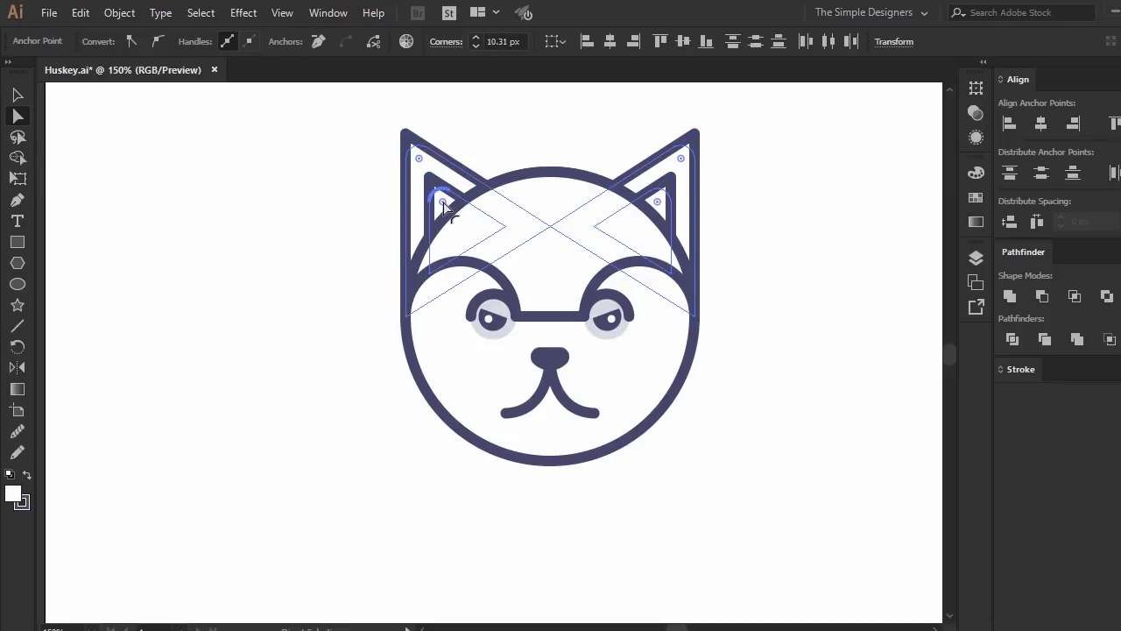
pyautogui.click(858, 334)
# Bend the bar between the eyes into a gentle upward arch.
pyautogui.scroll(-1, 640, 395)
pyautogui.keyDown('alt'); pyautogui.scroll(2, 590, 325); pyautogui.keyUp('alt')
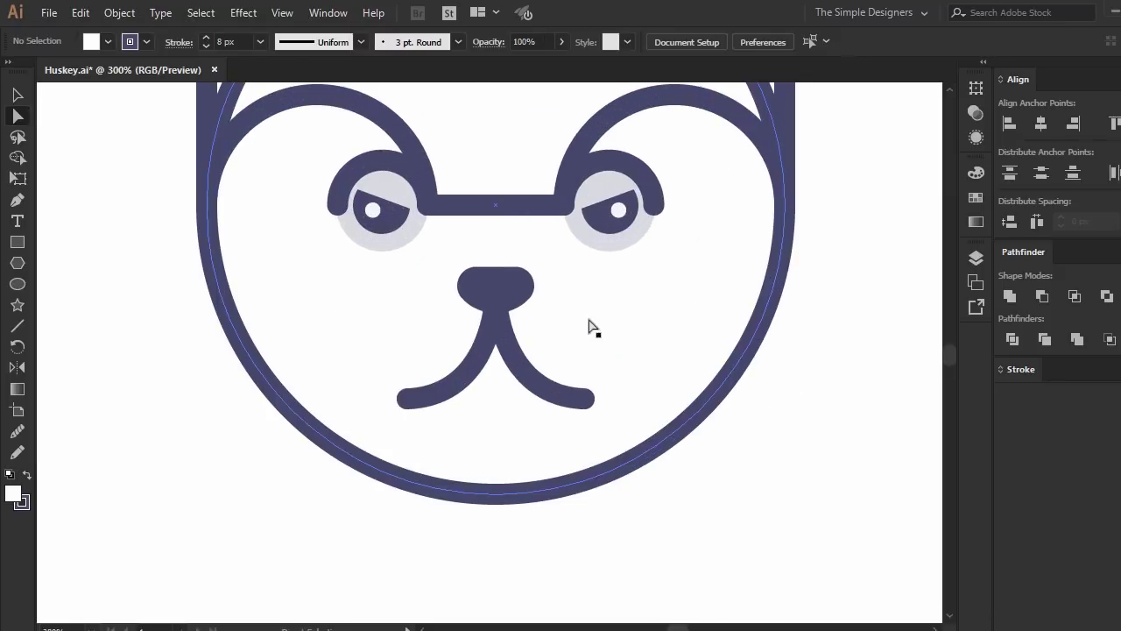
pyautogui.scroll(1, 554, 368)
pyautogui.scroll(1, 554, 369)
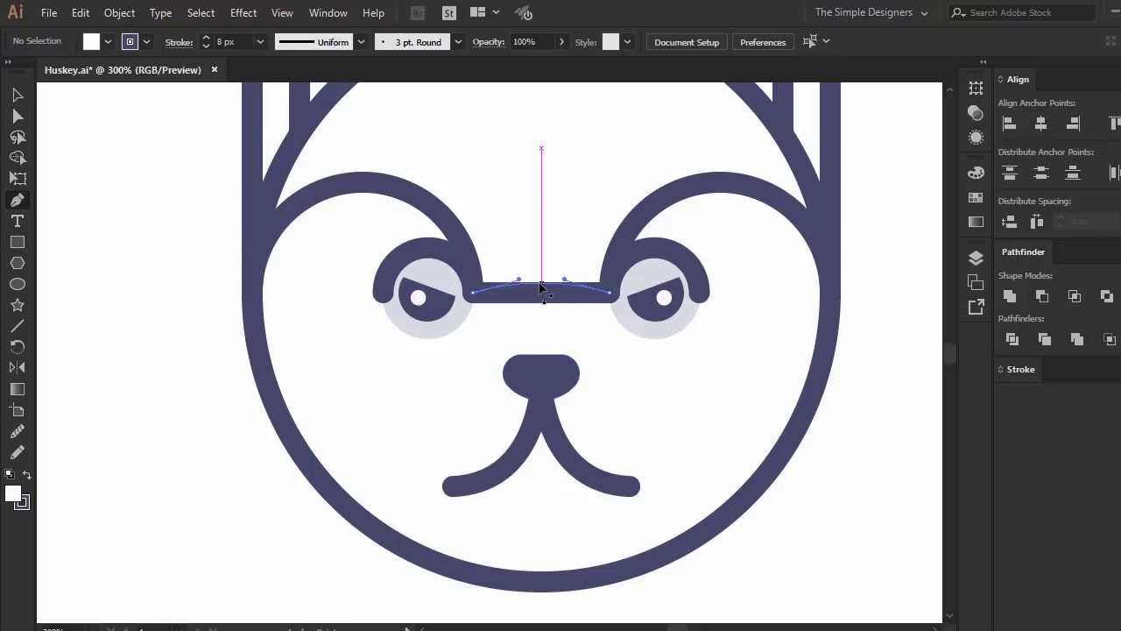
pyautogui.moveTo(541, 287); pyautogui.dragTo(540, 287)
pyautogui.press('v')
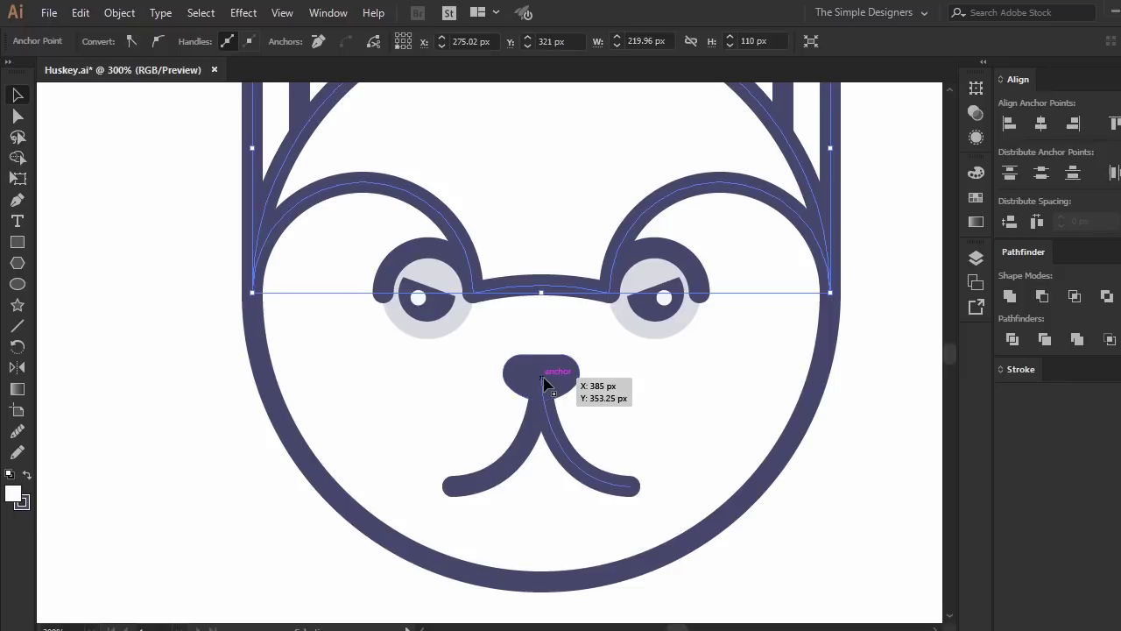
pyautogui.click(544, 382)
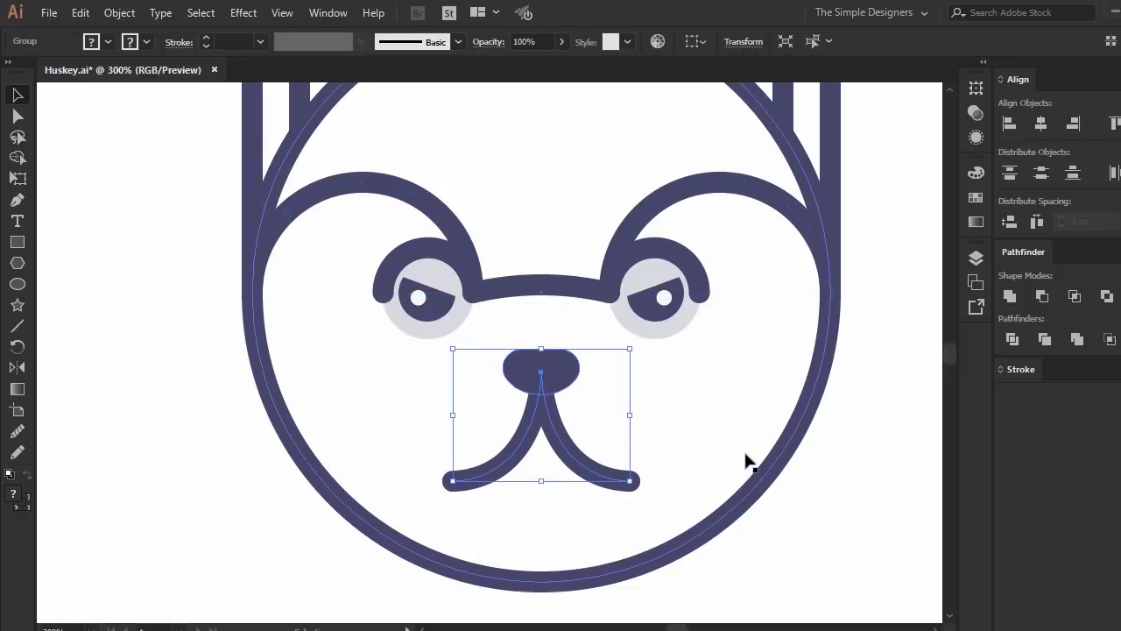
pyautogui.click(786, 485)
pyautogui.moveTo(785, 485); pyautogui.dragTo(757, 485)
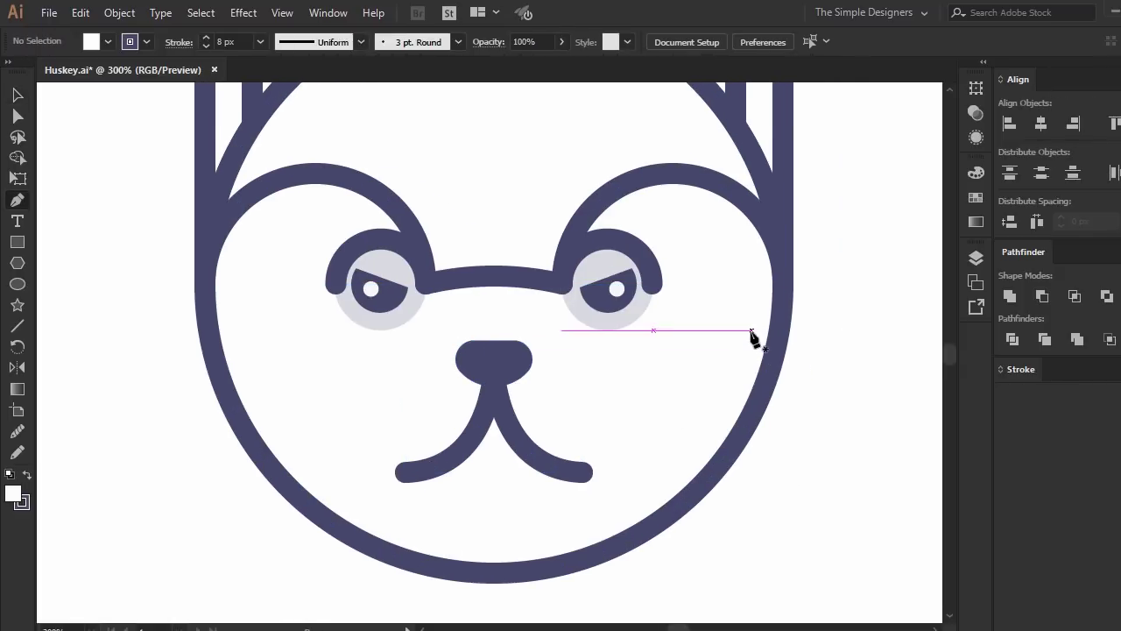
# Draw a zigzag fur path down the right cheek, ending on the face outline.
pyautogui.moveTo(749, 330); pyautogui.dragTo(802, 348)
pyautogui.click(803, 348)
pyautogui.click(749, 378)
pyautogui.click(775, 395)
pyautogui.click(726, 419)
pyautogui.click(756, 434)
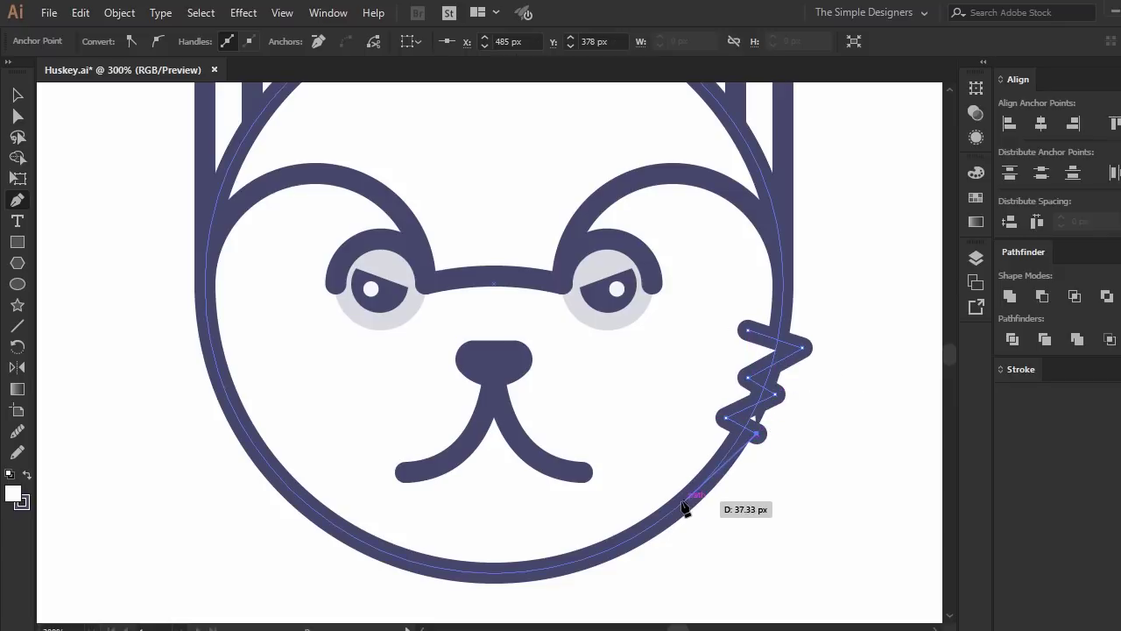
pyautogui.click(682, 510)
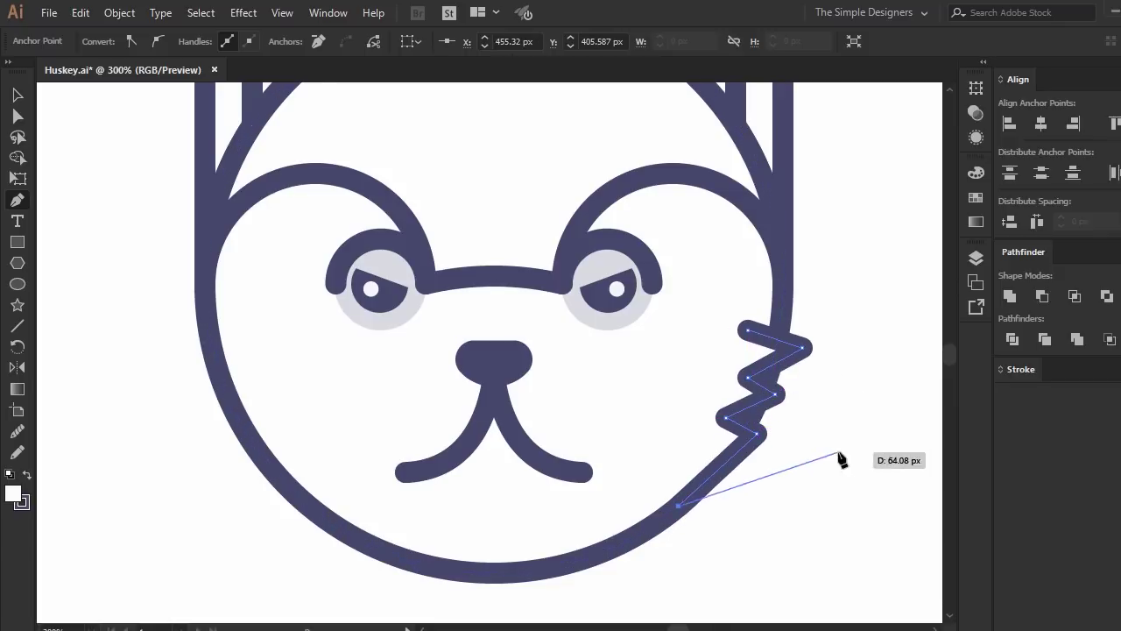
pyautogui.keyDown('ctrl'); pyautogui.click(808, 350); pyautogui.keyUp('ctrl')
# Rotate the zigzag slightly clockwise around its bottom end.
pyautogui.press('v')
pyautogui.click(740, 438)
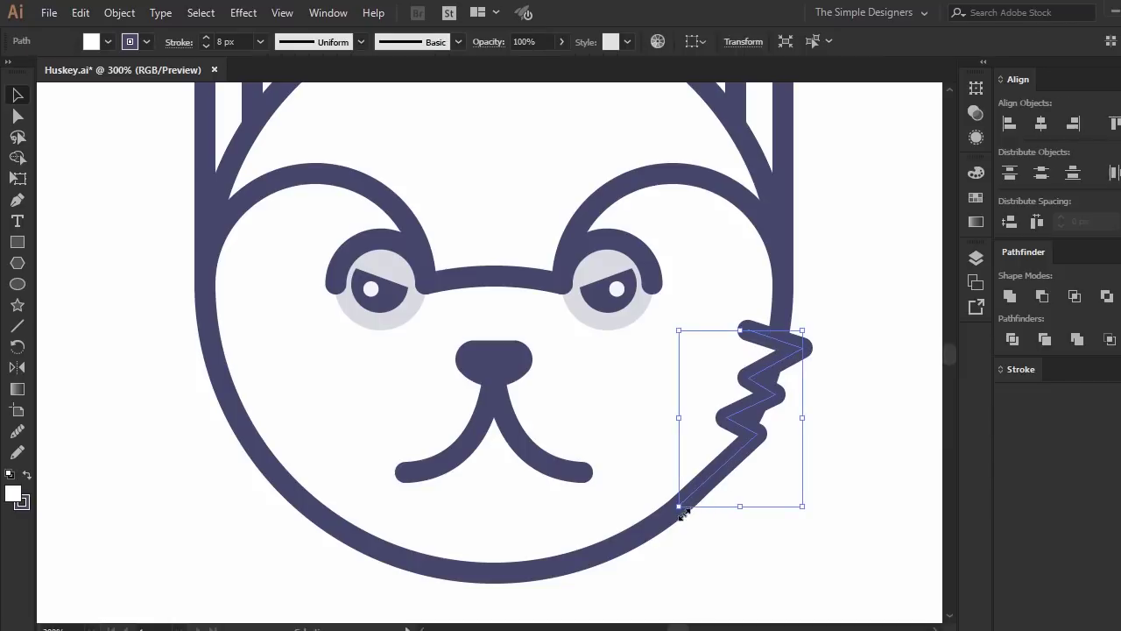
pyautogui.press('r')
pyautogui.click(679, 506)
pyautogui.moveTo(744, 313); pyautogui.dragTo(759, 315)
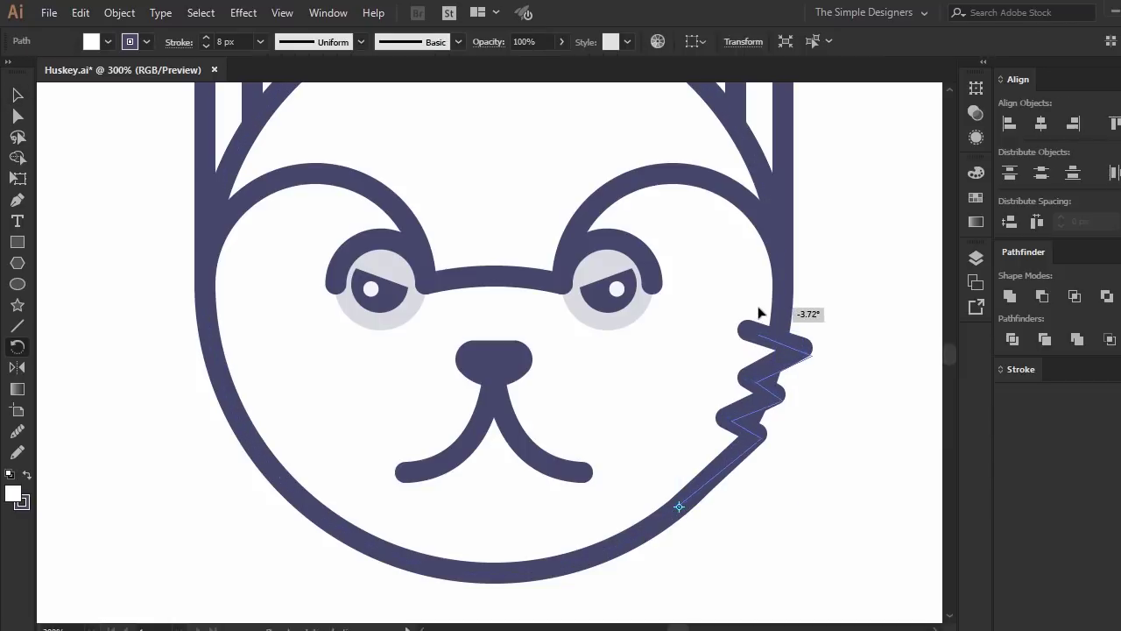
# Round off the zigzag's sharp corners with the corner widgets.
pyautogui.press('v')
pyautogui.click(808, 419)
pyautogui.press('a')
pyautogui.click(784, 401)
pyautogui.moveTo(792, 363); pyautogui.dragTo(782, 368)
pyautogui.click(822, 444)
# Shift the fur path's lower end point onto the head outline.
pyautogui.scroll(-2, 815, 436)
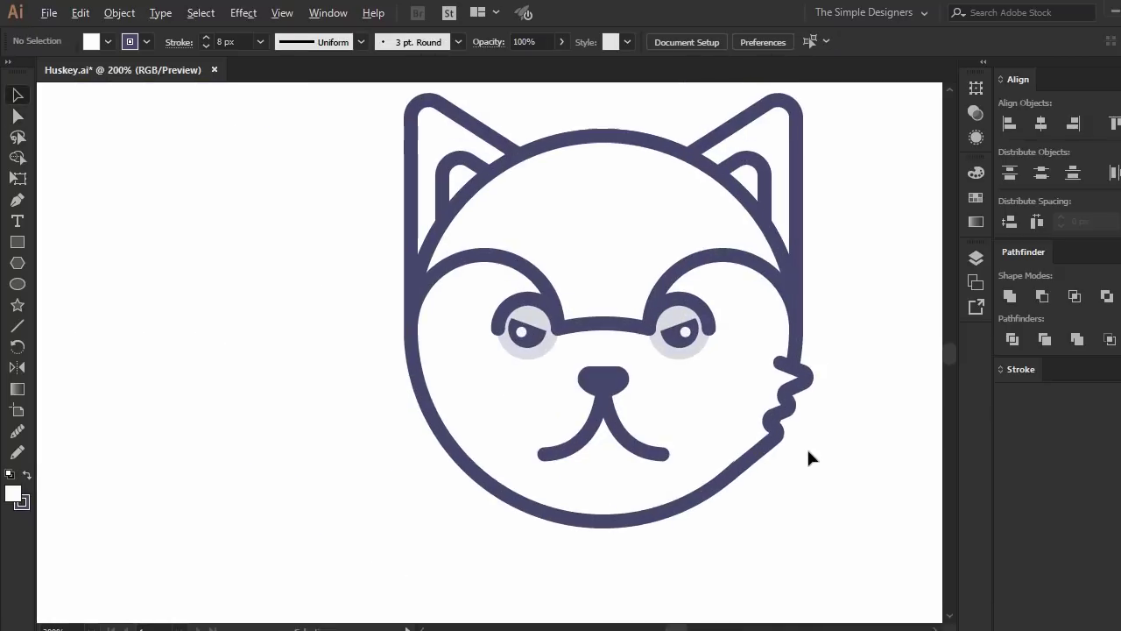
pyautogui.click(767, 443)
pyautogui.scroll(1, 767, 443)
pyautogui.scroll(1, 763, 450)
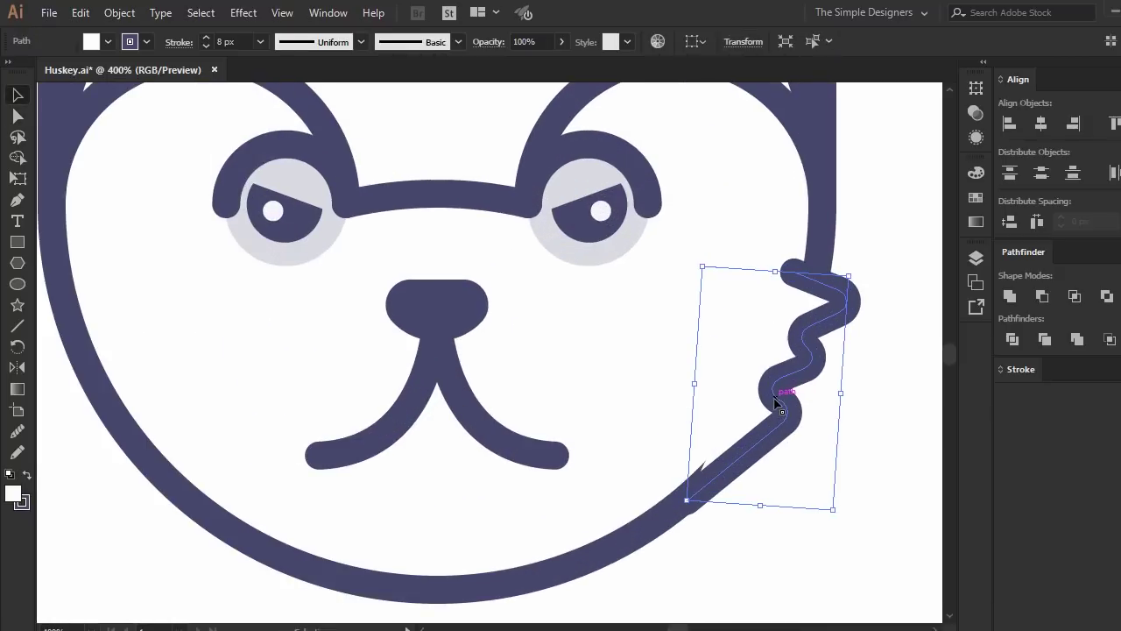
pyautogui.press('a')
pyautogui.moveTo(686, 501); pyautogui.dragTo(684, 513)
pyautogui.click(776, 546)
# Fine-tune the fur path's bottom end point against the outline curve.
pyautogui.scroll(-3, 787, 532)
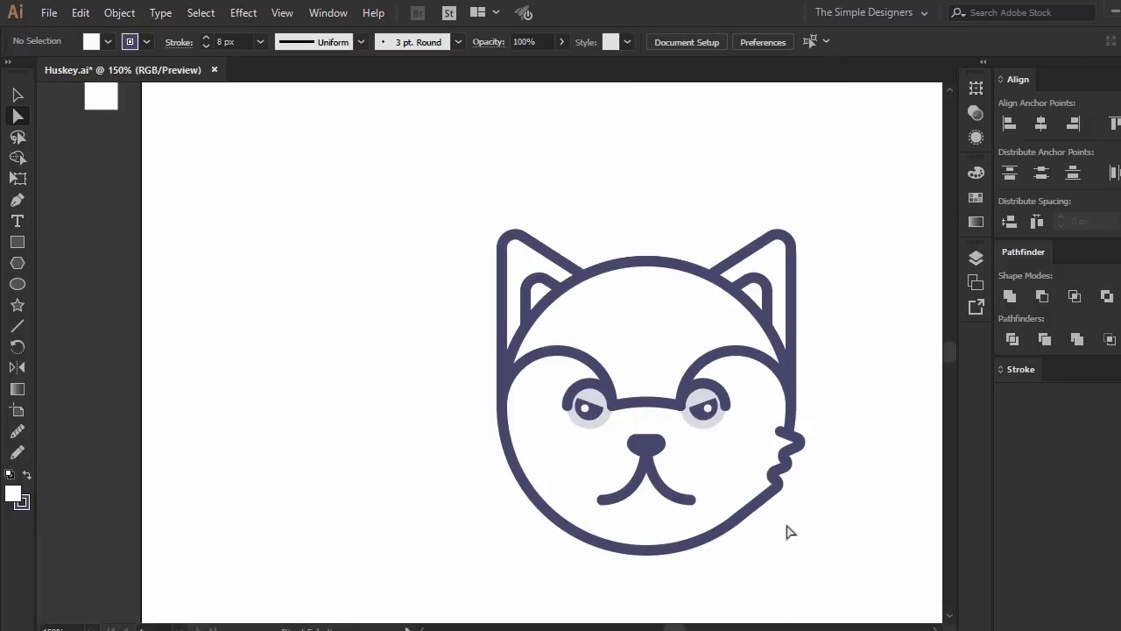
pyautogui.scroll(1, 772, 522)
pyautogui.click(768, 478)
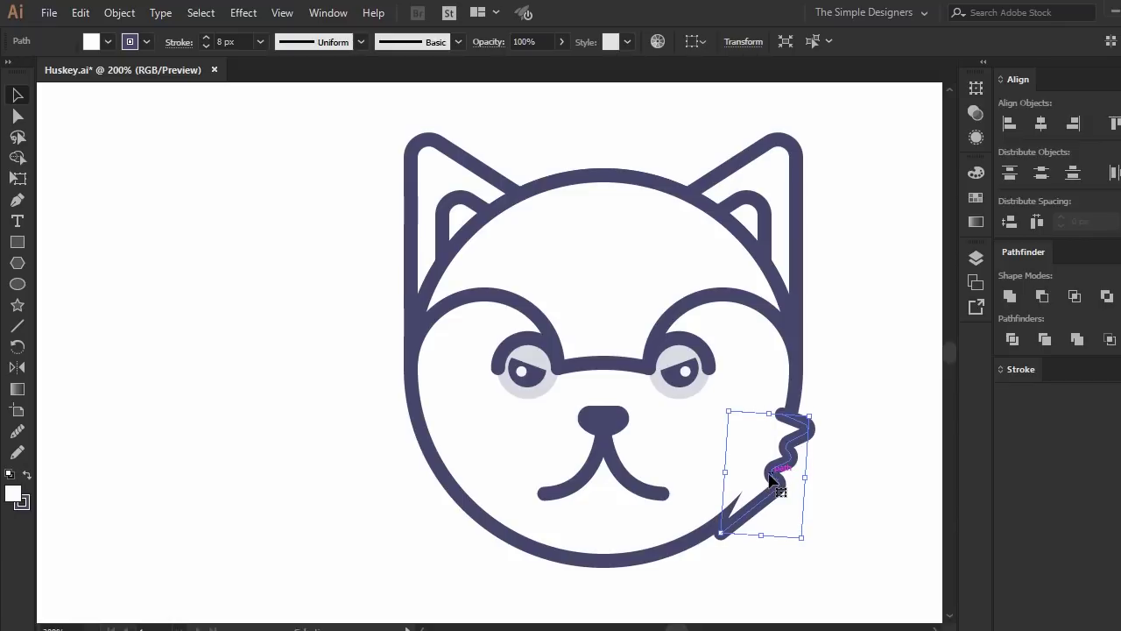
pyautogui.press('a')
pyautogui.scroll(2, 714, 548)
pyautogui.moveTo(724, 505); pyautogui.dragTo(698, 512)
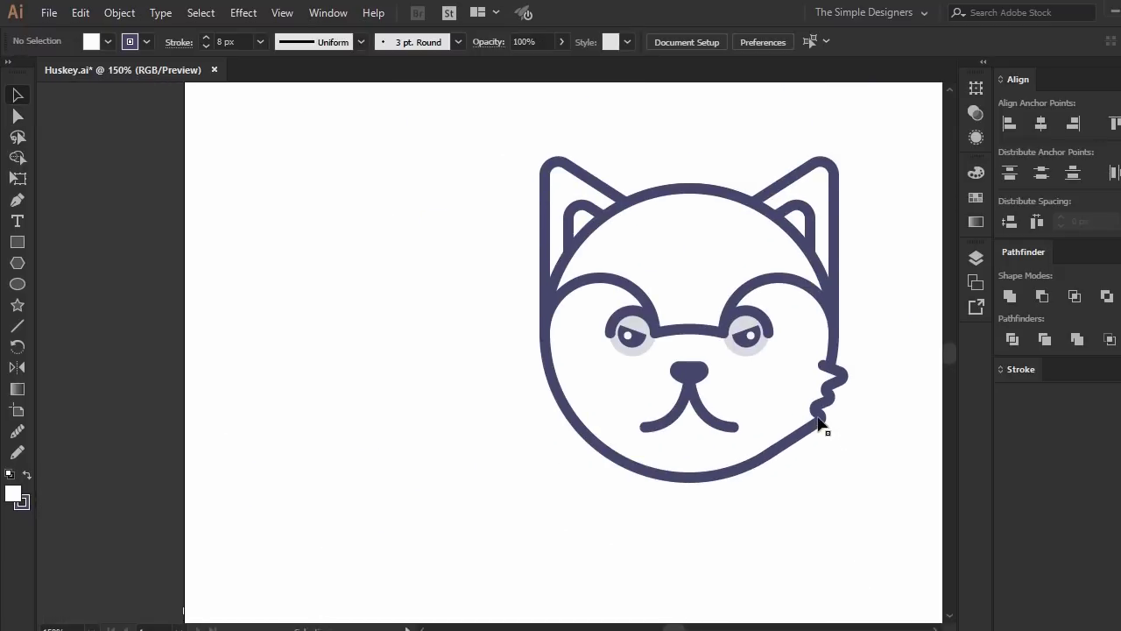
# Mirror a copy of the cheek fur onto the left cheek across the nose centre.
pyautogui.click(819, 425)
pyautogui.hotkey('shift', 'w')
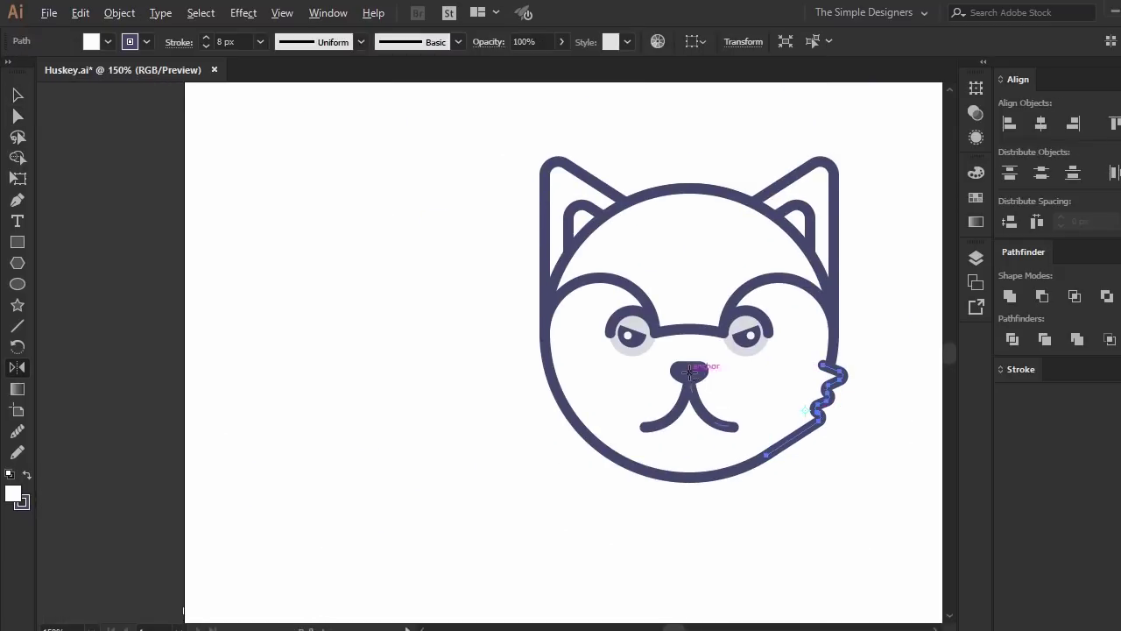
pyautogui.keyDown('alt'); pyautogui.click(690, 370); pyautogui.keyUp('alt')
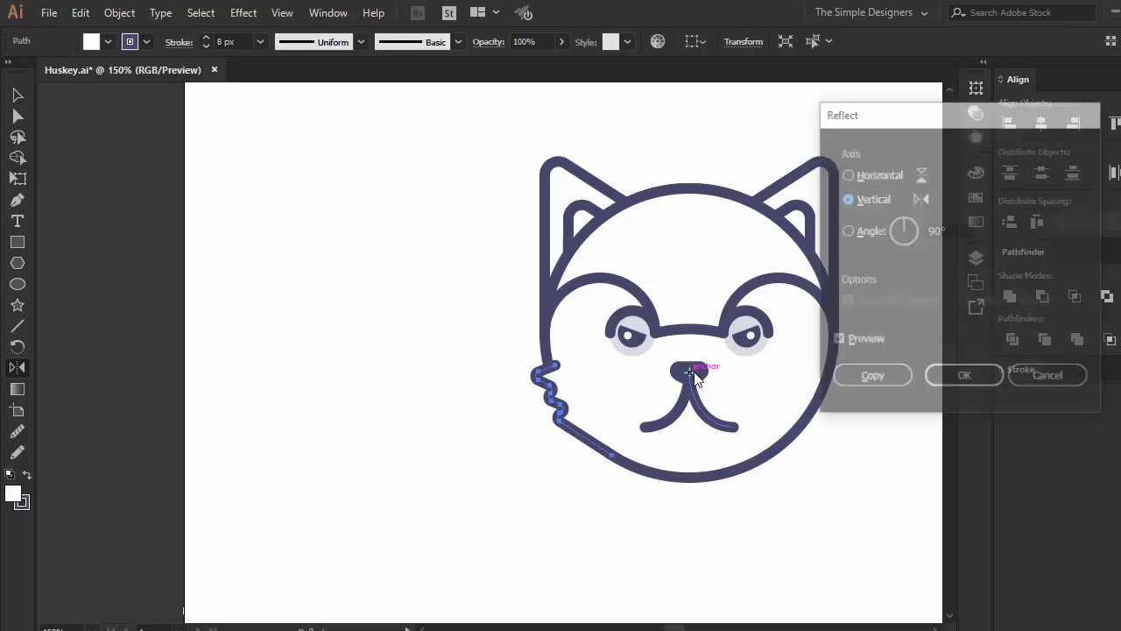
pyautogui.click(863, 378)
# Cut the face outline above and below the left fur with the Scissors tool.
pyautogui.press('v')
pyautogui.scroll(1, 681, 487)
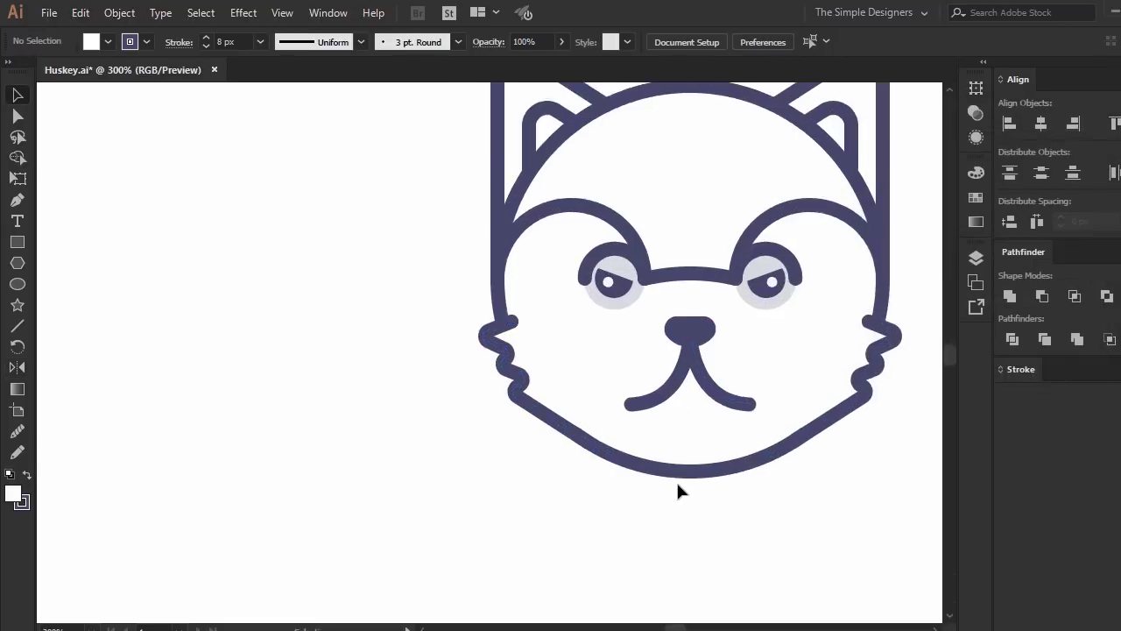
pyautogui.scroll(1, 680, 487)
pyautogui.click(630, 450)
pyautogui.press('c')
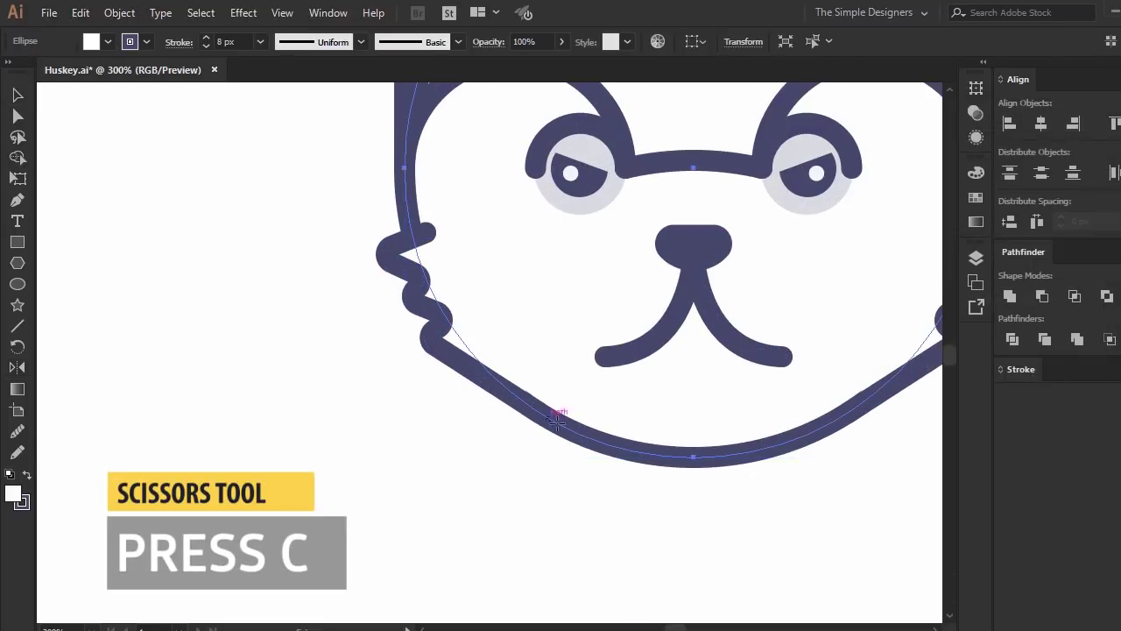
pyautogui.click(536, 411)
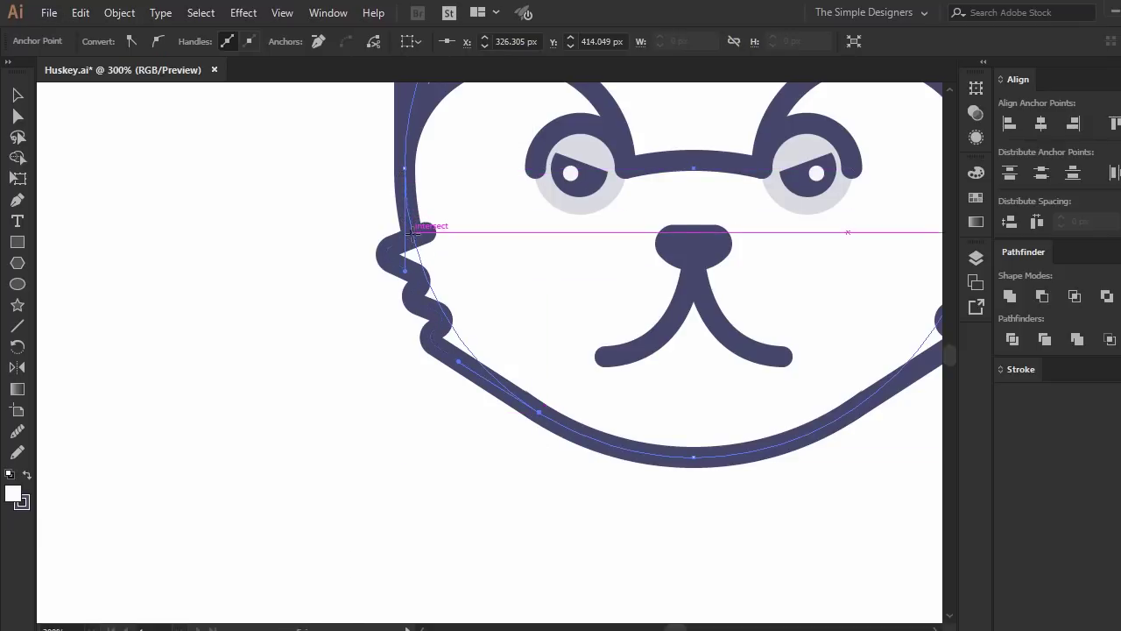
pyautogui.click(412, 231)
pyautogui.press('v')
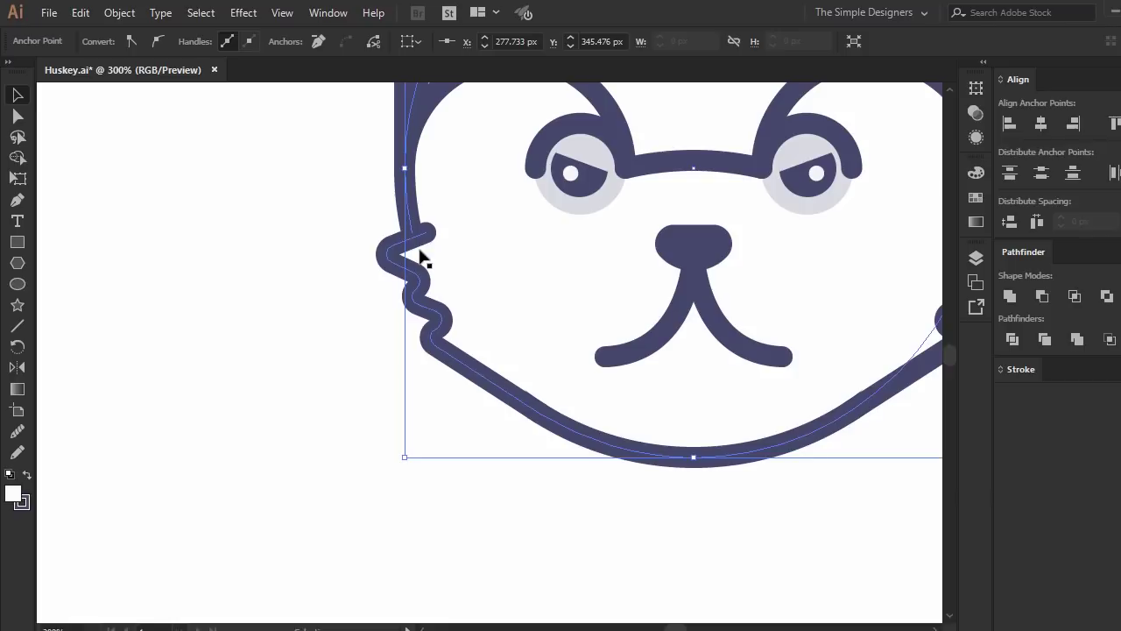
pyautogui.click(374, 212)
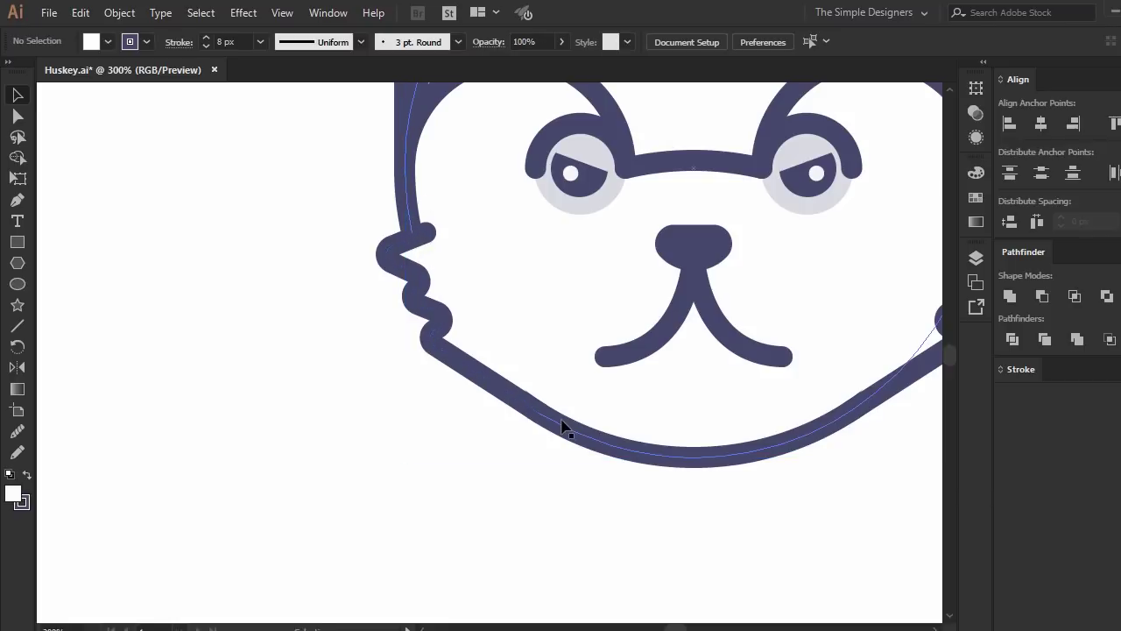
# Delete the overlapping head curve segment and move the zigzag onto the outline.
pyautogui.click(443, 347)
pyautogui.moveTo(450, 330); pyautogui.dragTo(394, 318)
pyautogui.click(442, 313)
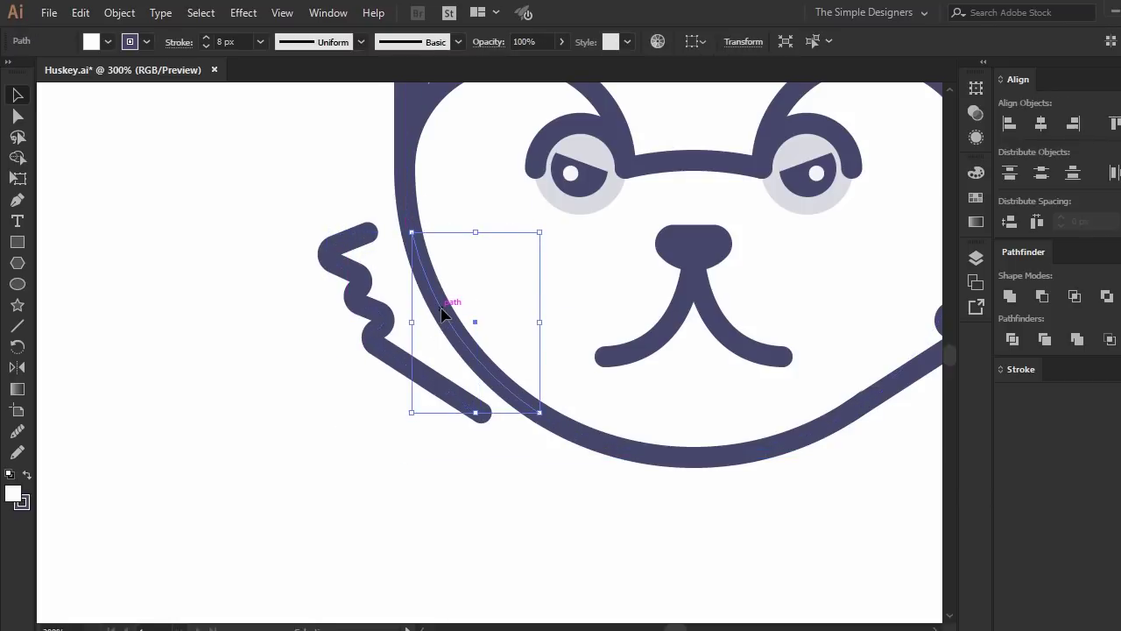
pyautogui.press('Delete')
pyautogui.moveTo(388, 362); pyautogui.dragTo(454, 351)
pyautogui.click(542, 449)
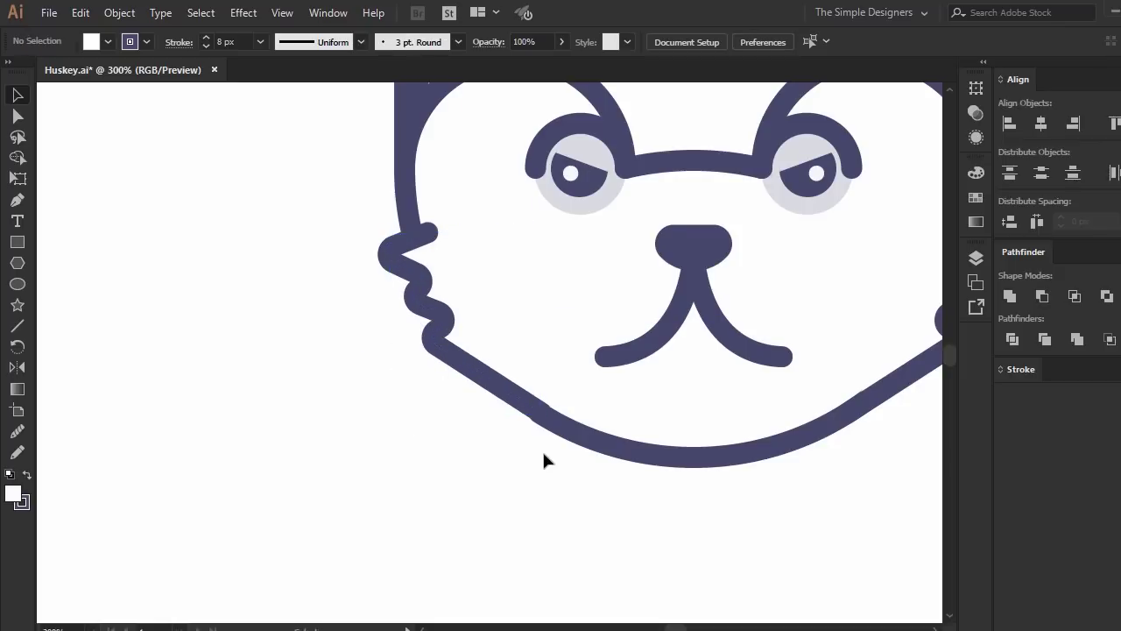
# In Outline mode, move the junction anchor onto the head curve's end.
pyautogui.click(517, 398)
pyautogui.hotkey('ctrl', 'y')
pyautogui.click(554, 474)
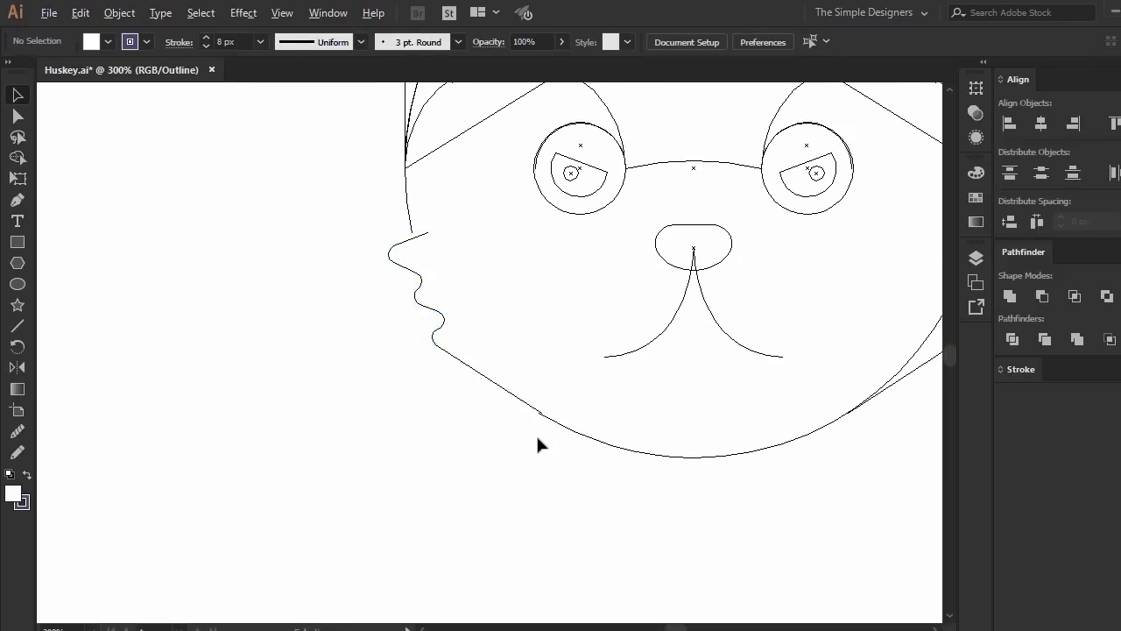
pyautogui.scroll(2, 536, 433)
pyautogui.moveTo(517, 372); pyautogui.dragTo(513, 376)
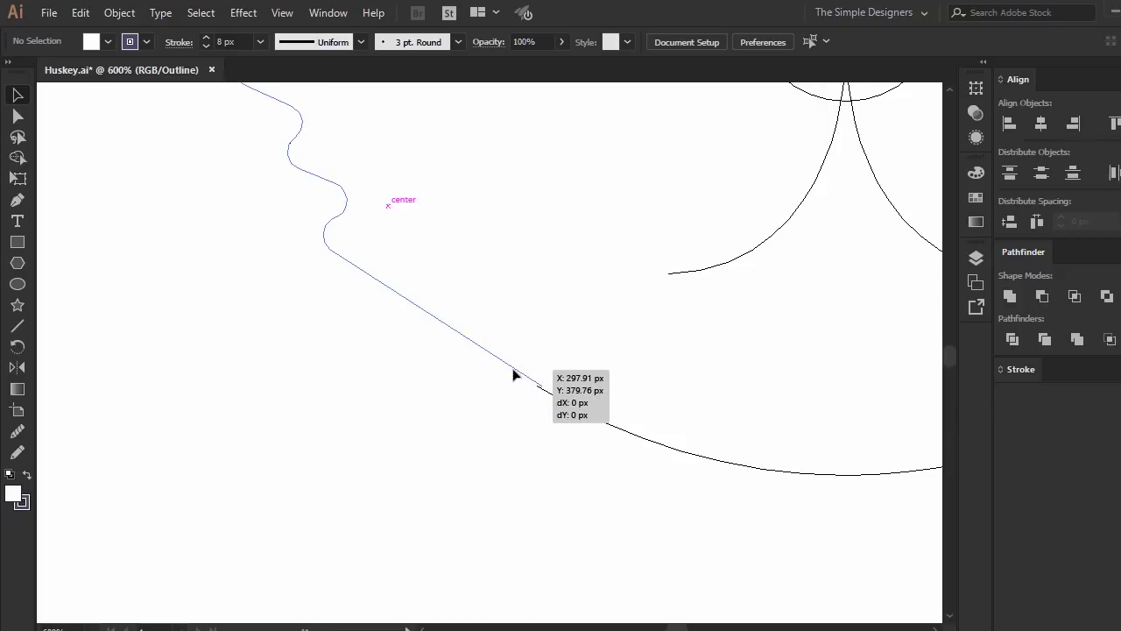
pyautogui.scroll(4, 565, 403)
pyautogui.press('a')
pyautogui.moveTo(458, 330); pyautogui.dragTo(445, 331)
pyautogui.click(446, 371)
# Average the two overlapping junction anchors so the fur joins the outline seamlessly.
pyautogui.moveTo(421, 283); pyautogui.dragTo(450, 333)
pyautogui.rightClick(446, 327)
pyautogui.click(500, 439)
pyautogui.click(555, 382)
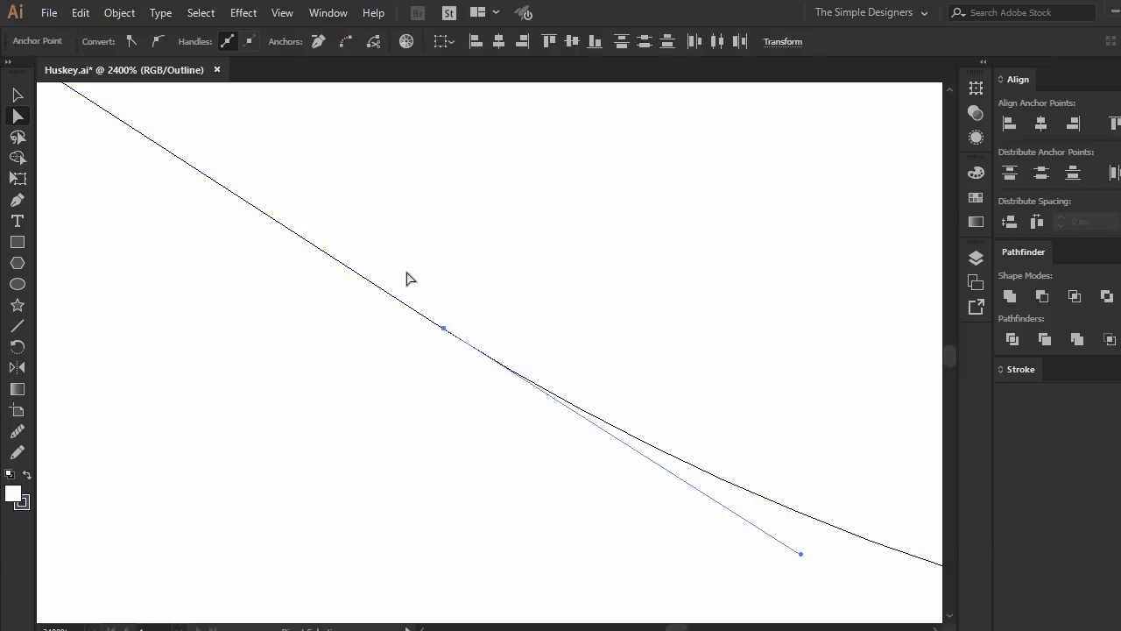
pyautogui.hotkey('ctrl', 'y')
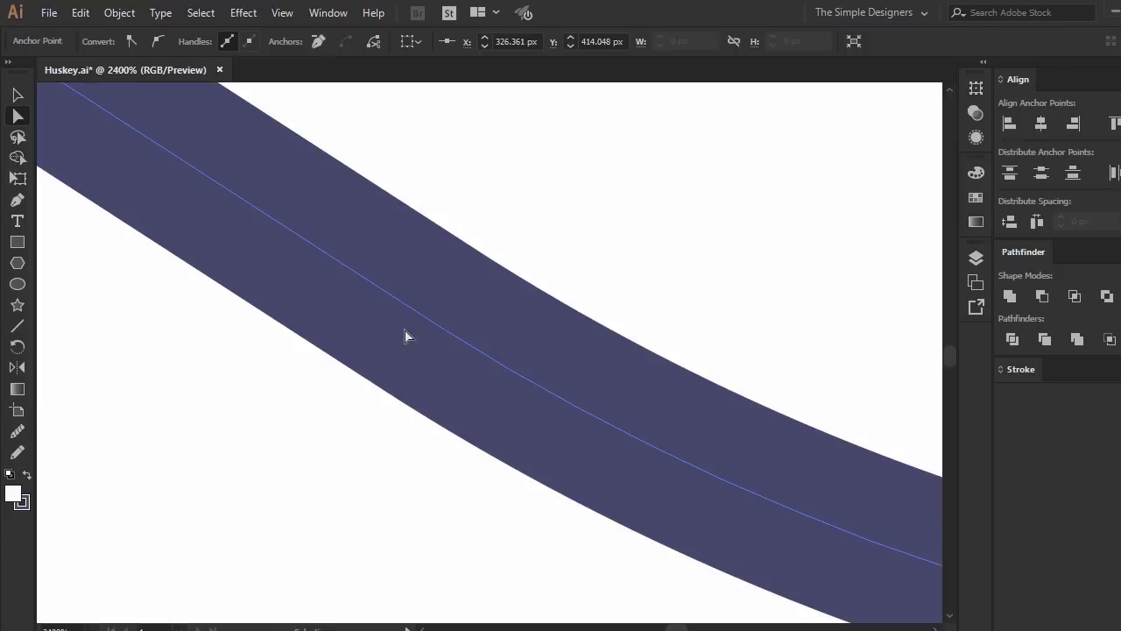
pyautogui.hotkey('ctrl', '-')
pyautogui.hotkey('ctrl', '-')
pyautogui.moveTo(362, 401); pyautogui.dragTo(522, 525)
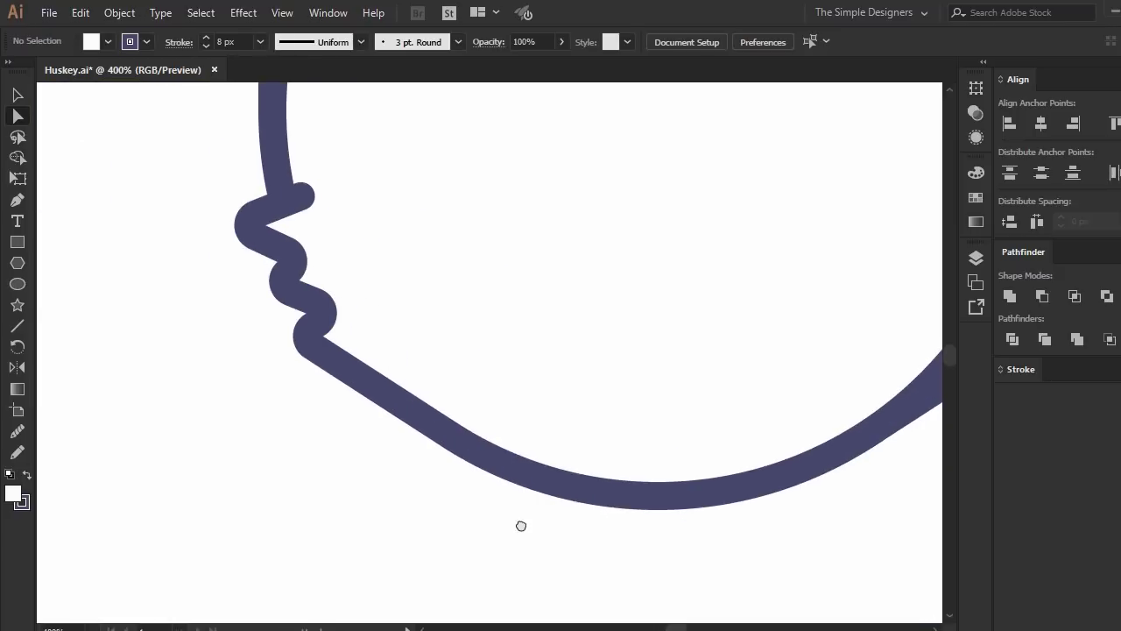
pyautogui.hotkey('ctrl', '-')
pyautogui.hotkey('ctrl', '-')
pyautogui.hotkey('ctrl', '-')
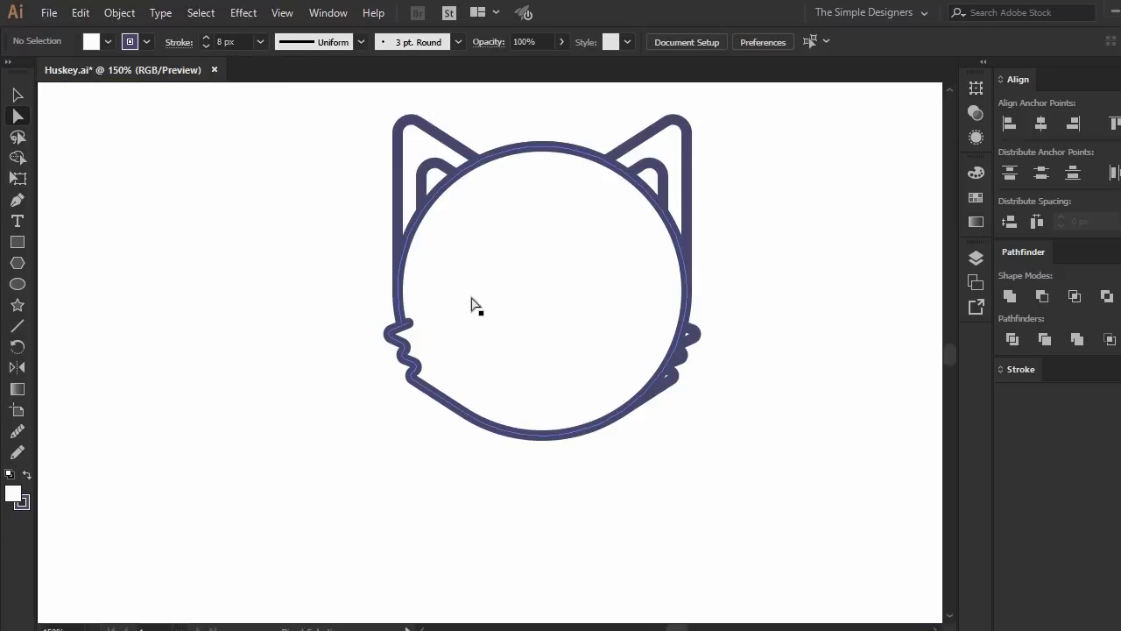
# Delete the right cheek zigzag, leaving the head circle.
pyautogui.click(532, 441)
pyautogui.click(677, 401)
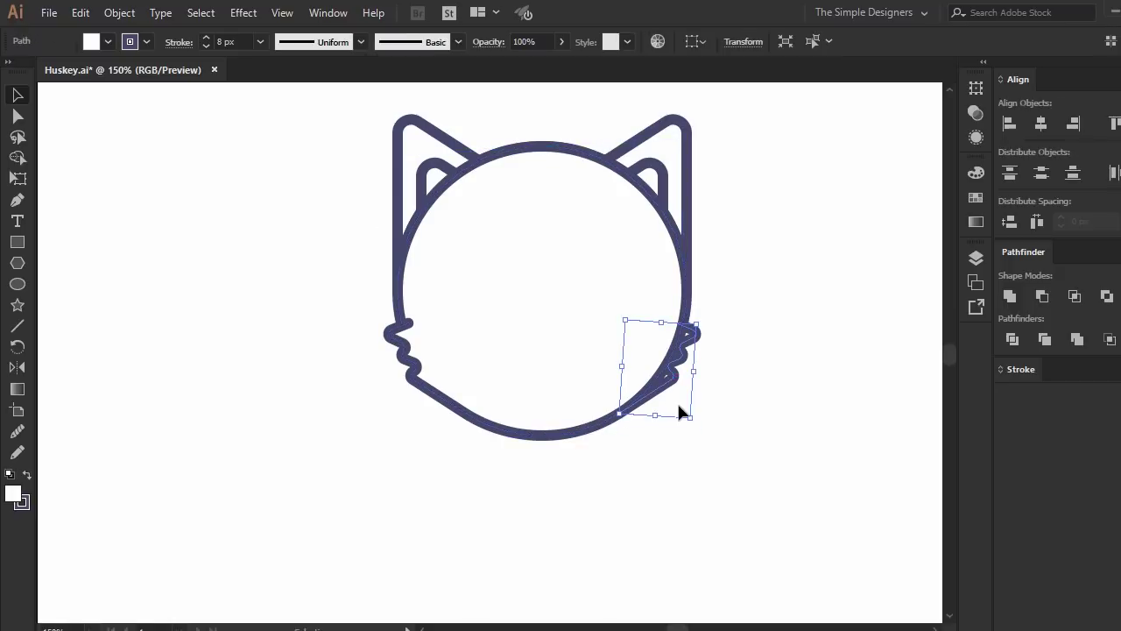
pyautogui.press('Delete')
pyautogui.click(563, 407)
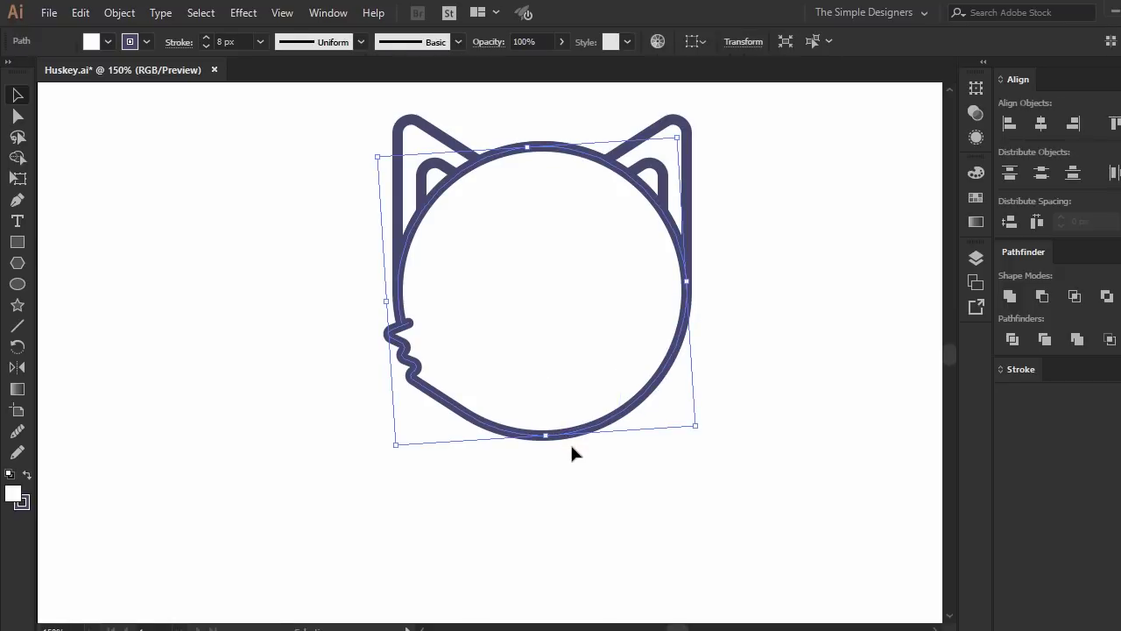
pyautogui.click(570, 443)
# Erase the head's right half with a covering rectangle and Shape Builder.
pyautogui.press('m')
pyautogui.moveTo(540, 114); pyautogui.dragTo(732, 583)
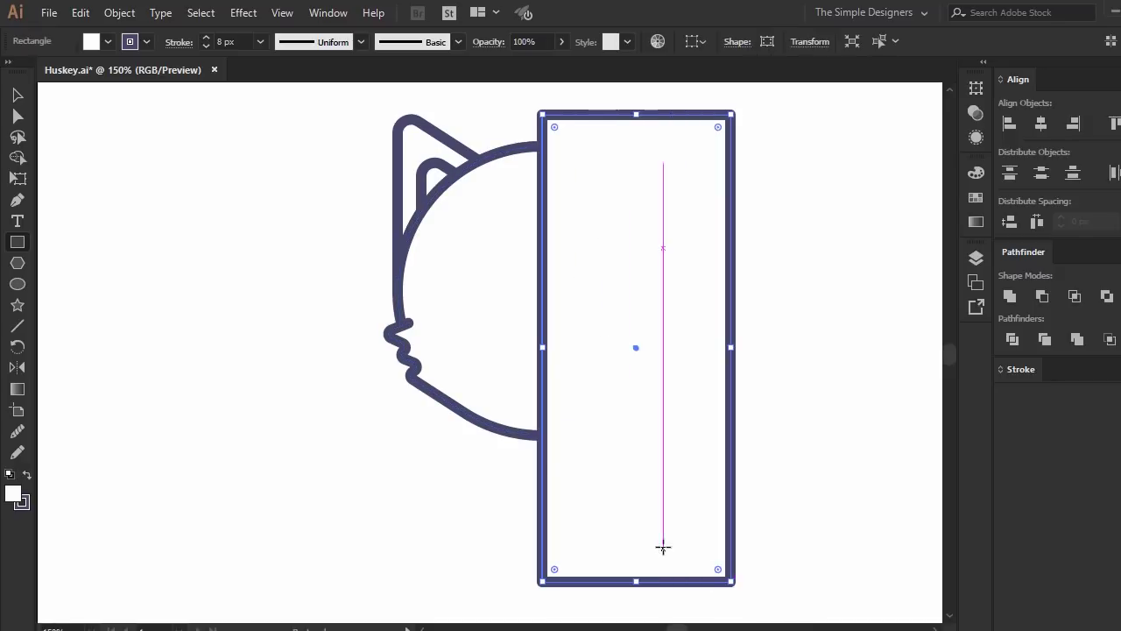
pyautogui.keyDown('ctrl'); pyautogui.keyDown('shift'); pyautogui.click(428, 332); pyautogui.keyUp('shift'); pyautogui.keyUp('ctrl')
pyautogui.hotkey('shift', 'm')
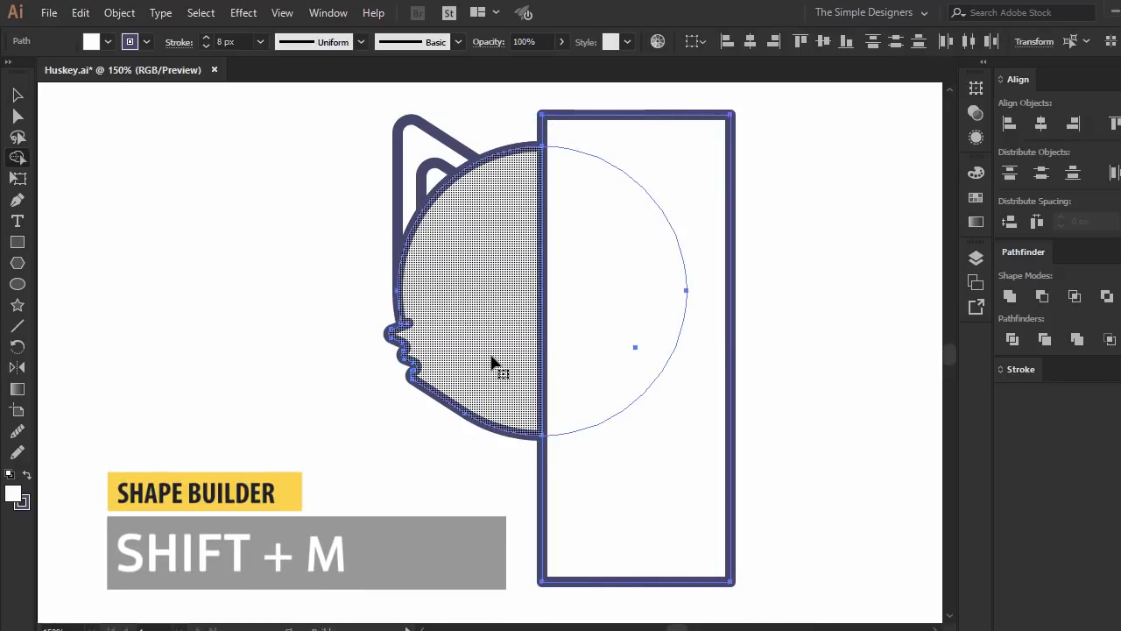
pyautogui.keyDown('alt'); pyautogui.click(601, 358); pyautogui.keyUp('alt')
pyautogui.press('v')
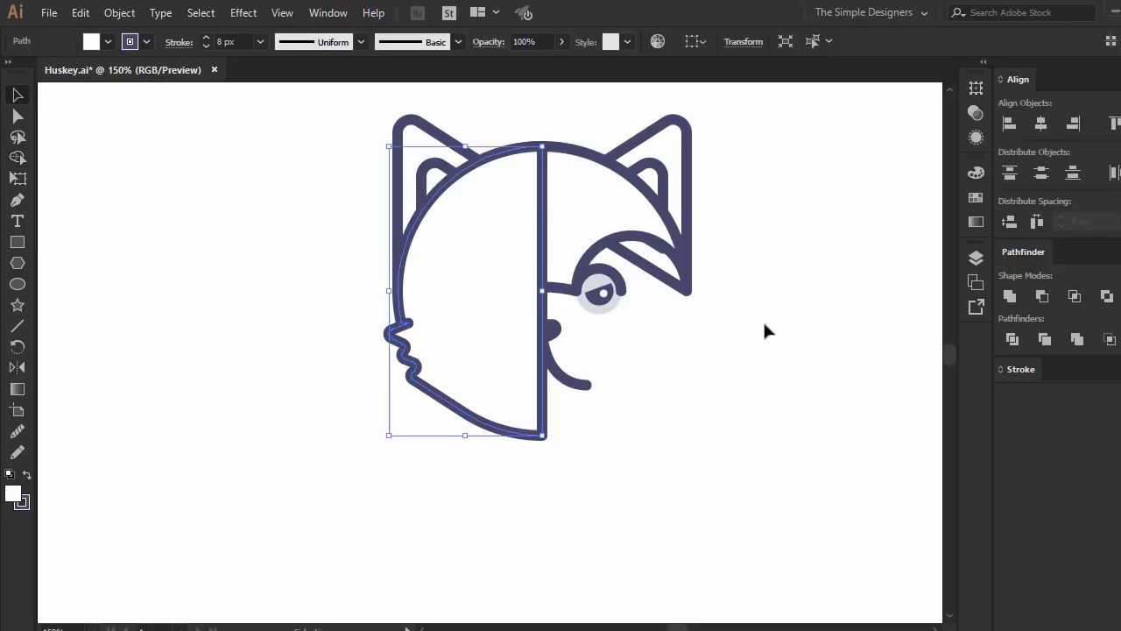
# Reflect-copy the left half, merge both halves, and send the face behind the features.
pyautogui.press('o')
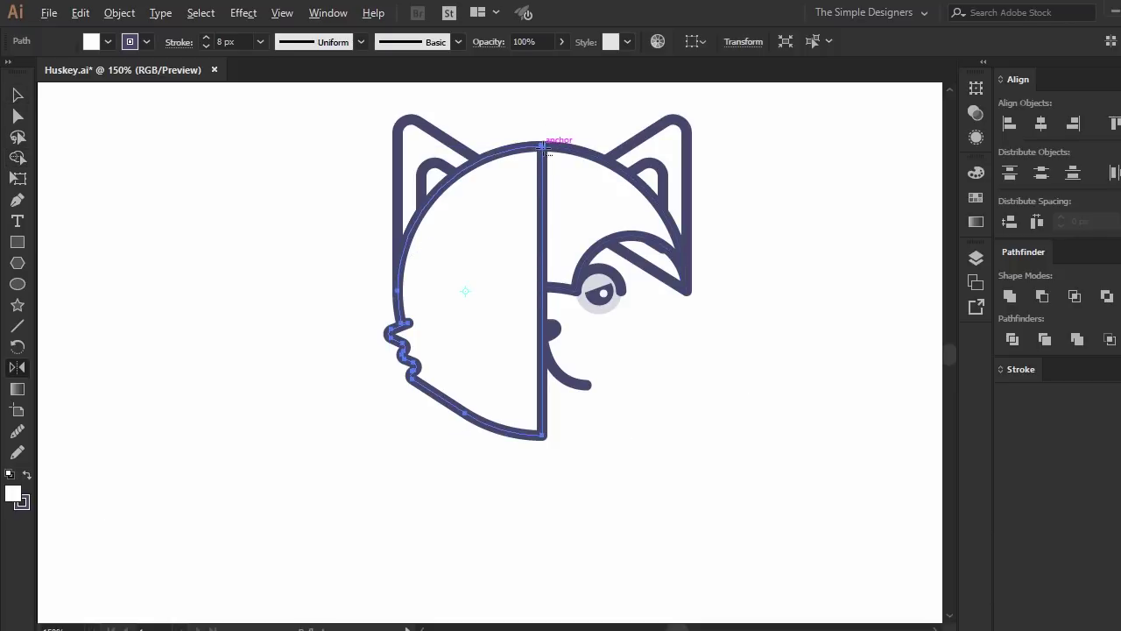
pyautogui.keyDown('alt'); pyautogui.click(543, 146); pyautogui.keyUp('alt')
pyautogui.click(854, 378)
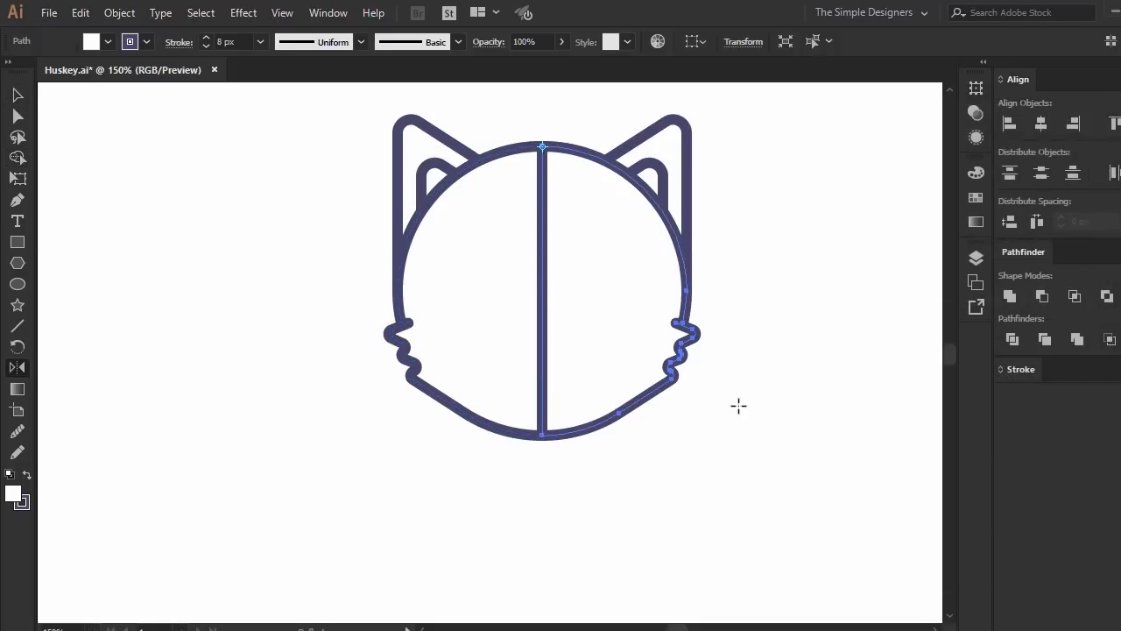
pyautogui.press('v')
pyautogui.hotkey('ctrl', 'a')
pyautogui.hotkey('shift', 'm')
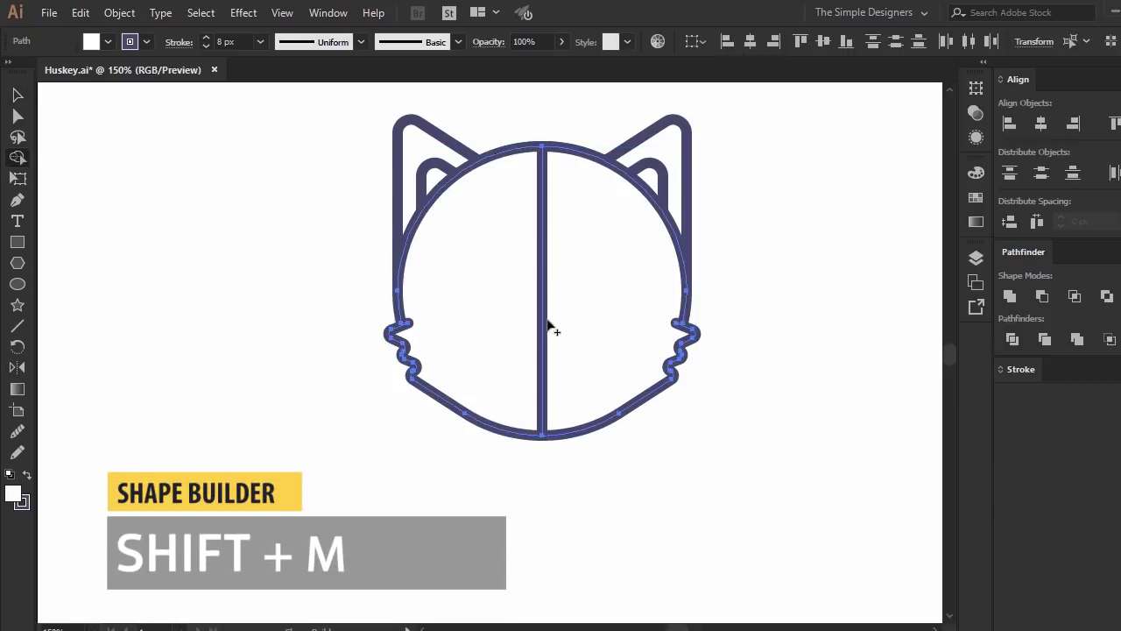
pyautogui.moveTo(550, 325); pyautogui.dragTo(523, 356)
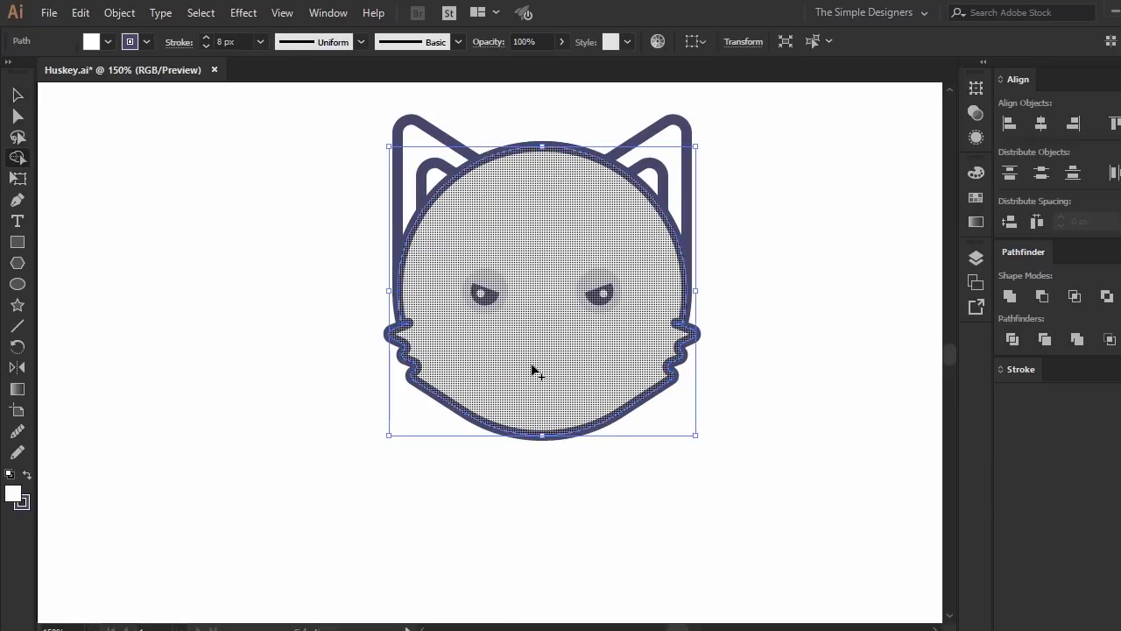
pyautogui.hotkey('ctrl', '[')
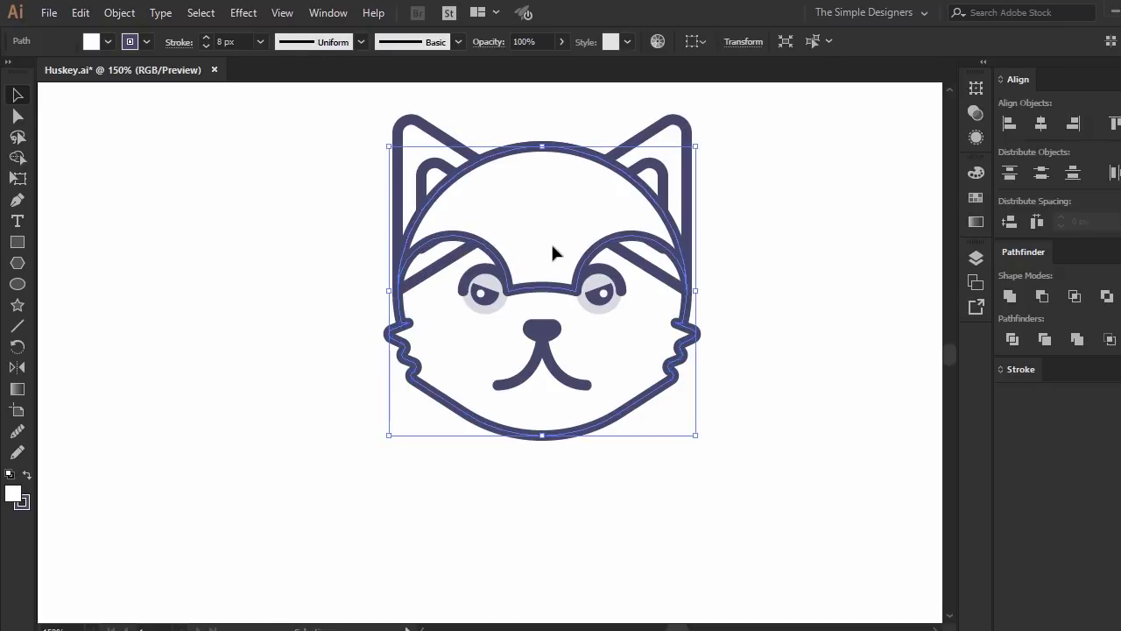
pyautogui.click(807, 182)
# Copy the right eyebrow arc down, trim it to a short arc inside the right cheek.
pyautogui.click(674, 179)
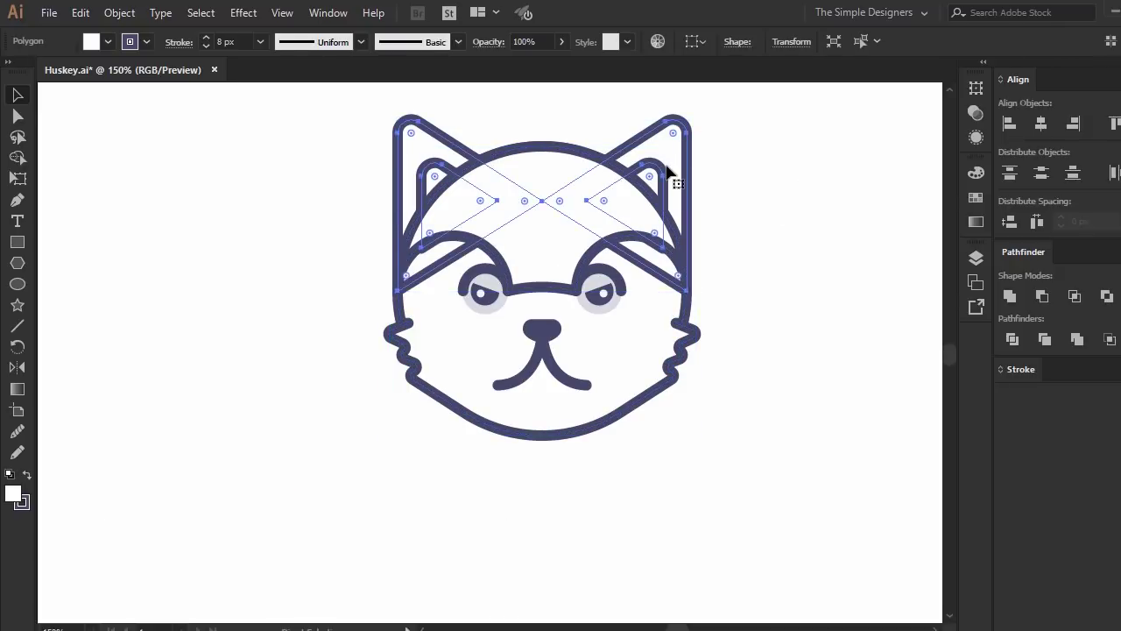
pyautogui.press('a')
pyautogui.click(555, 254)
pyautogui.moveTo(590, 294); pyautogui.dragTo(625, 442)
pyautogui.press('Delete')
pyautogui.press('v')
pyautogui.click(755, 479)
pyautogui.moveTo(582, 429); pyautogui.dragTo(649, 457)
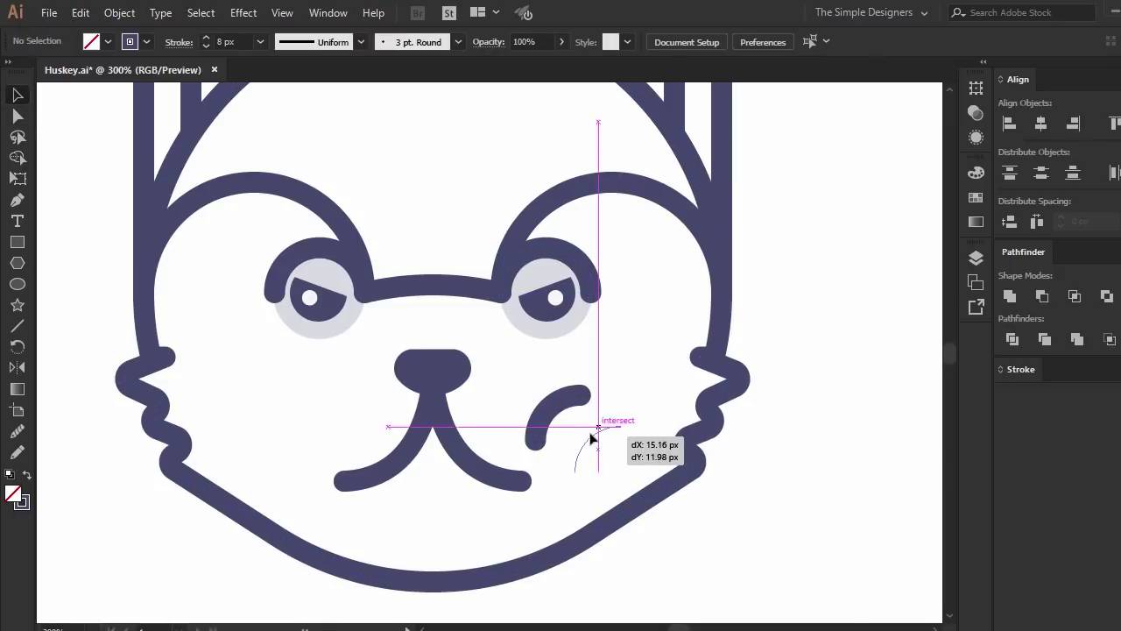
pyautogui.click(799, 523)
# Reflect a copy of the cheek arc across the nose onto the left cheek.
pyautogui.scroll(-3, 706, 446)
pyautogui.scroll(2, 683, 458)
pyautogui.click(692, 405)
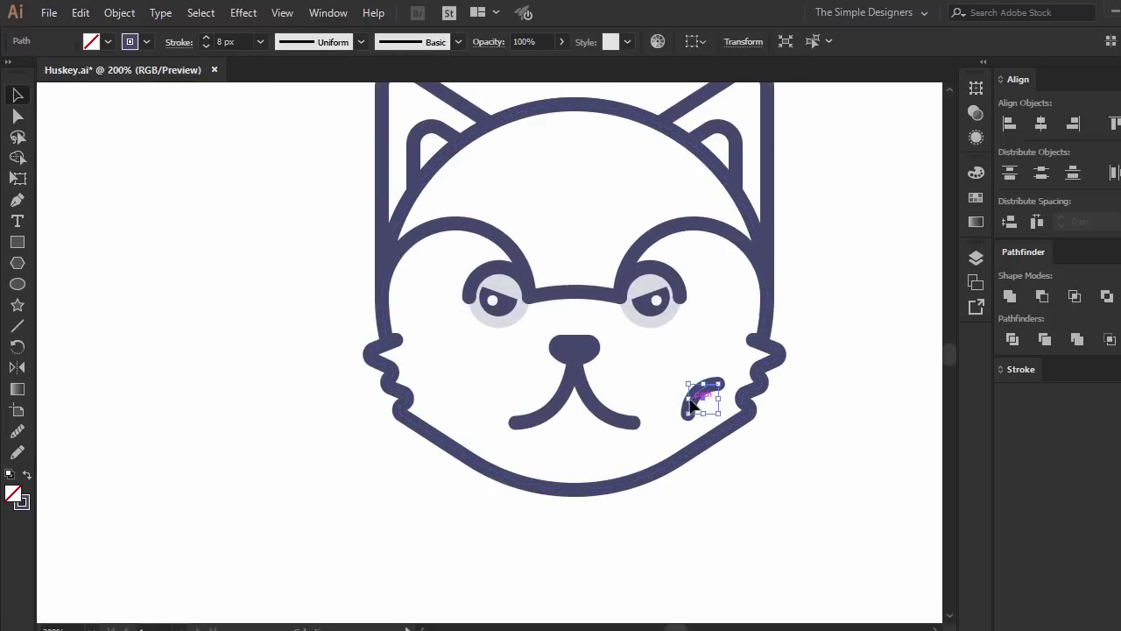
pyautogui.press('o')
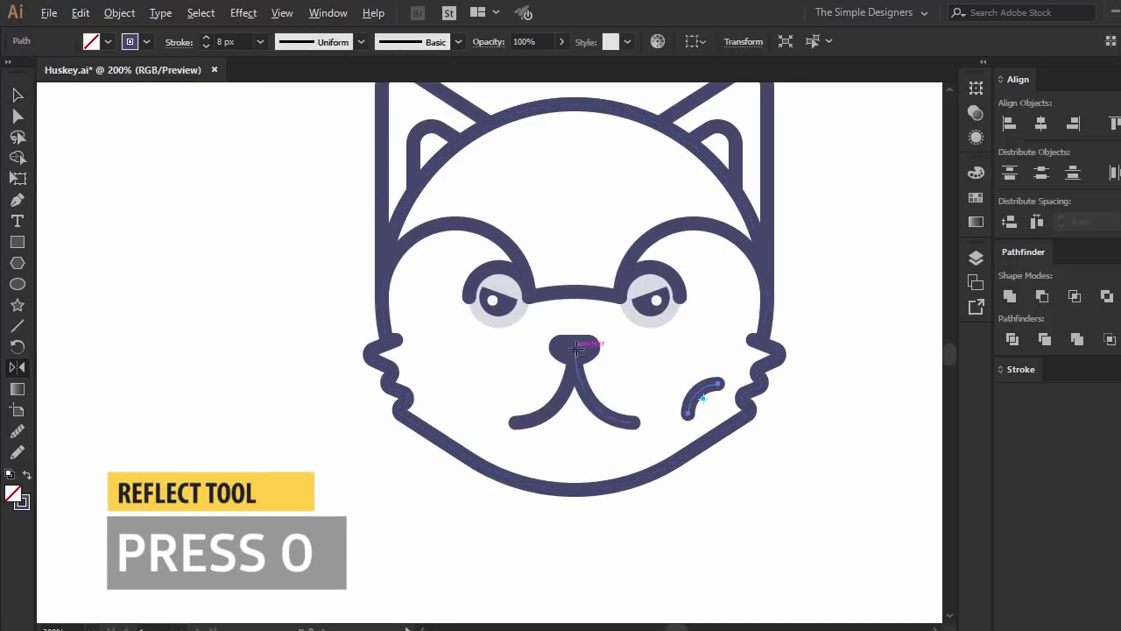
pyautogui.keyDown('alt'); pyautogui.click(577, 348); pyautogui.keyUp('alt')
pyautogui.click(842, 374)
pyautogui.press('v')
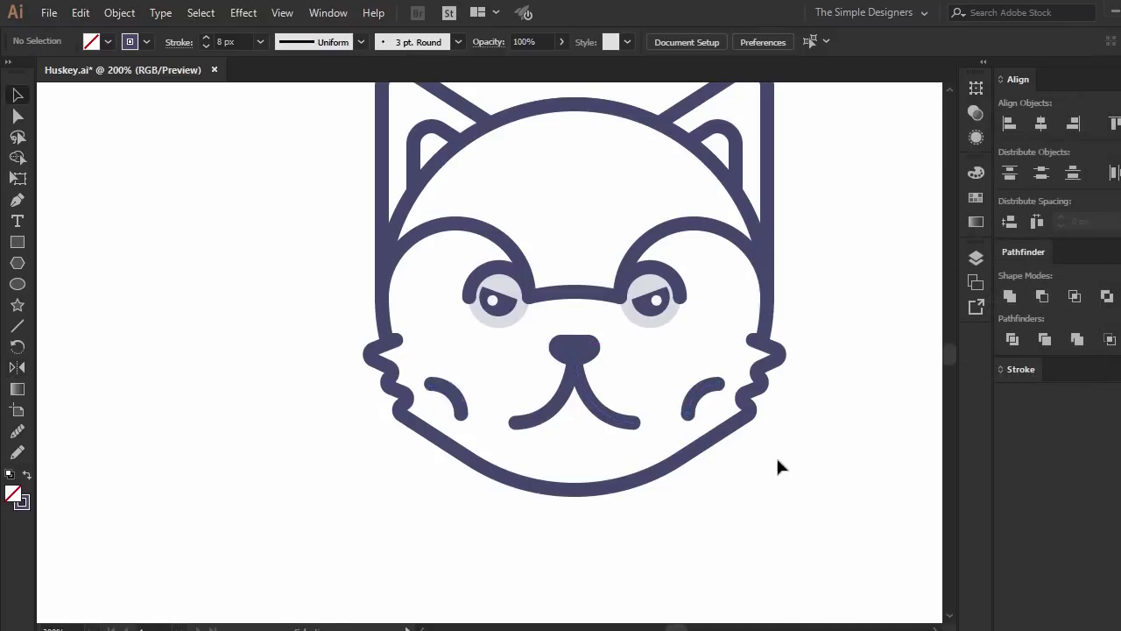
pyautogui.click(778, 459)
pyautogui.scroll(-3, 754, 461)
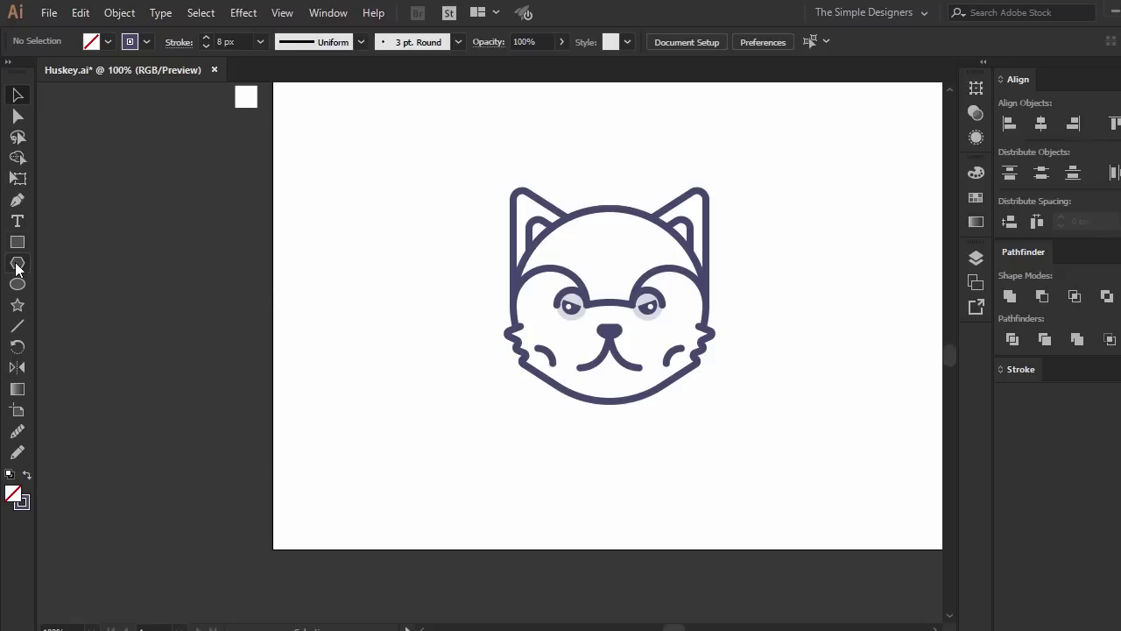
# Create a three-sided polygon, rotated to point downward and widened.
pyautogui.click(306, 292)
pyautogui.press('Return')
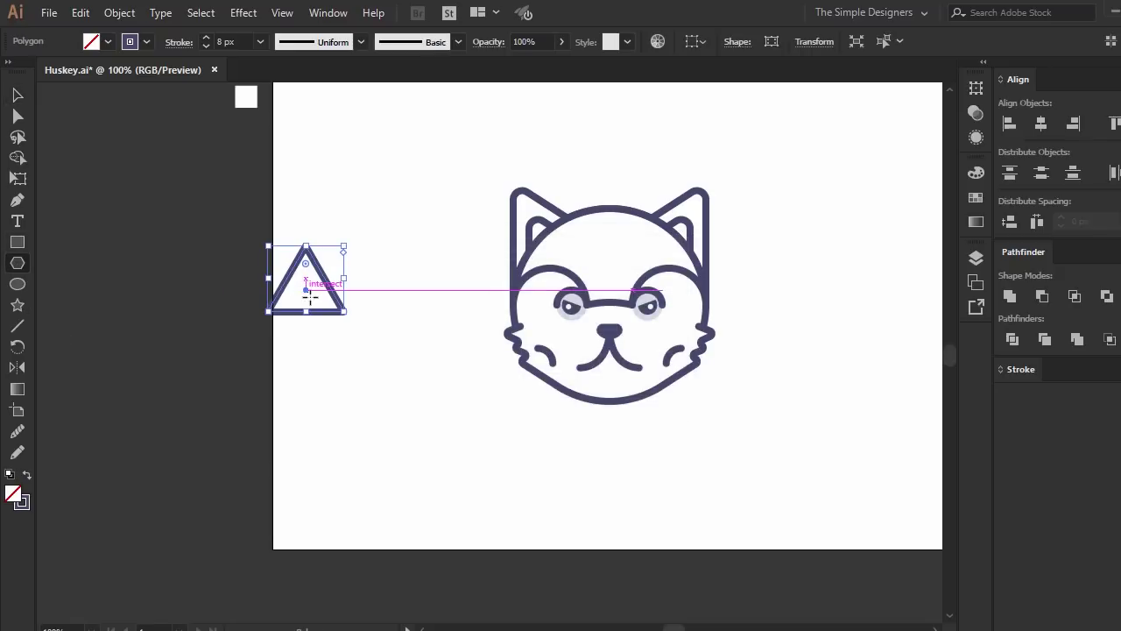
pyautogui.moveTo(351, 241); pyautogui.dragTo(332, 329)
pyautogui.moveTo(354, 300)
pyautogui.mouseDown()
pyautogui.moveTo(374, 303)
pyautogui.moveTo(447, 416)
pyautogui.mouseUp()
pyautogui.press('v')
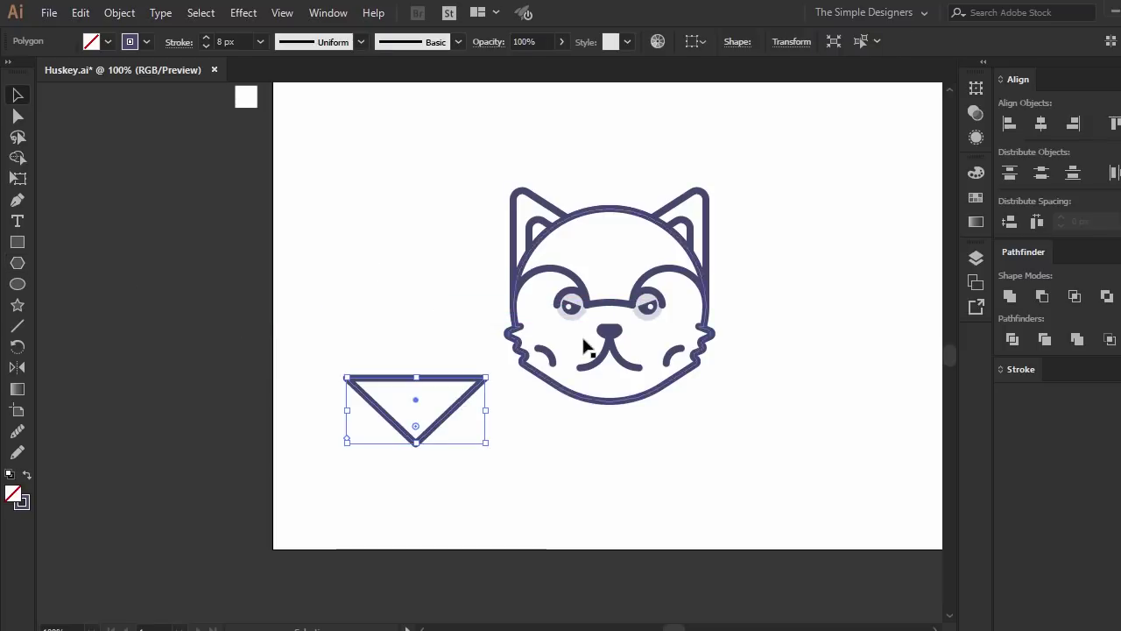
# Enlarge the triangle and position it just below the husky's chin.
pyautogui.press('p')
pyautogui.press('v')
pyautogui.click(345, 299)
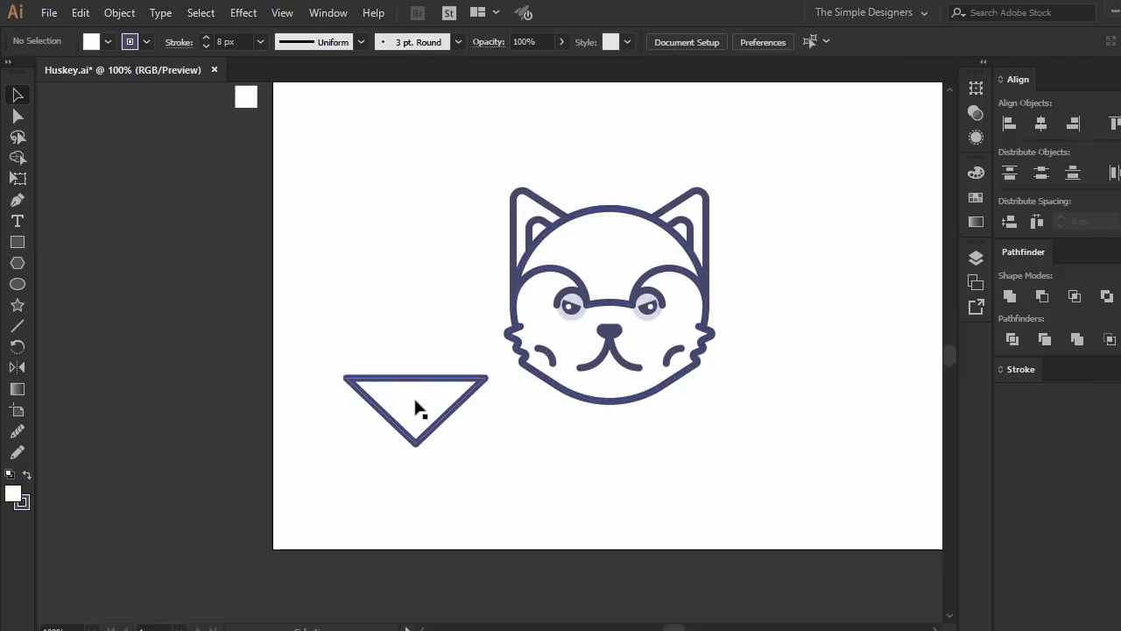
pyautogui.moveTo(411, 383); pyautogui.dragTo(598, 412)
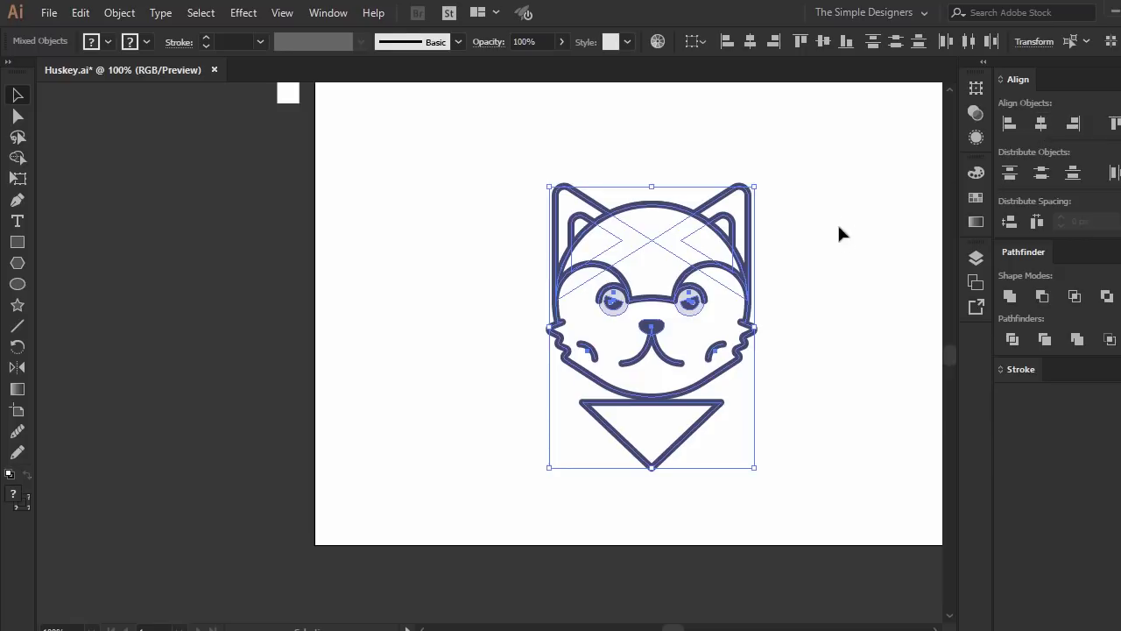
pyautogui.click(838, 233)
pyautogui.click(672, 449)
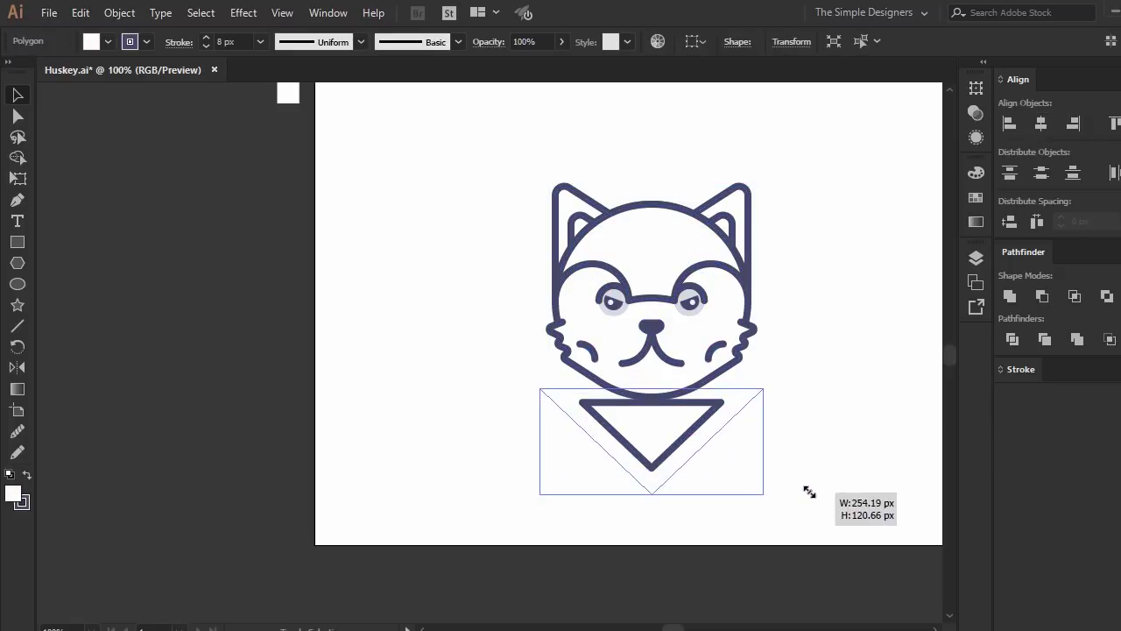
pyautogui.moveTo(729, 469); pyautogui.dragTo(769, 500)
pyautogui.moveTo(652, 468); pyautogui.dragTo(655, 430)
pyautogui.click(823, 430)
# Round the triangle's corners, enlarge it, and send it behind the face.
pyautogui.click(648, 431)
pyautogui.press('a')
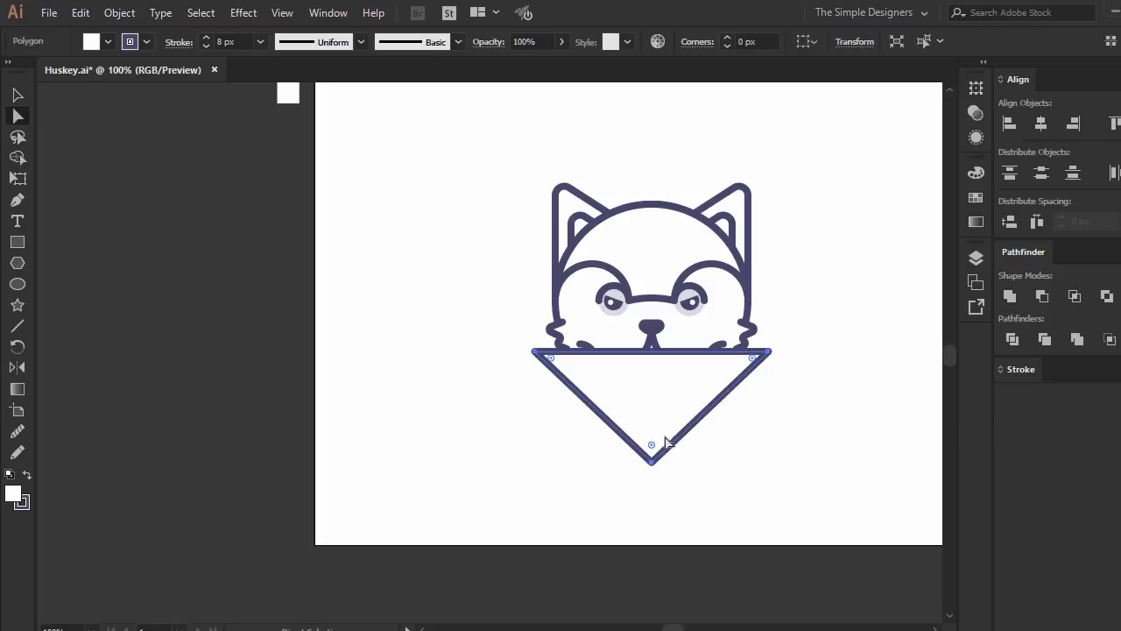
pyautogui.moveTo(651, 449); pyautogui.dragTo(647, 429)
pyautogui.moveTo(769, 461); pyautogui.dragTo(811, 489)
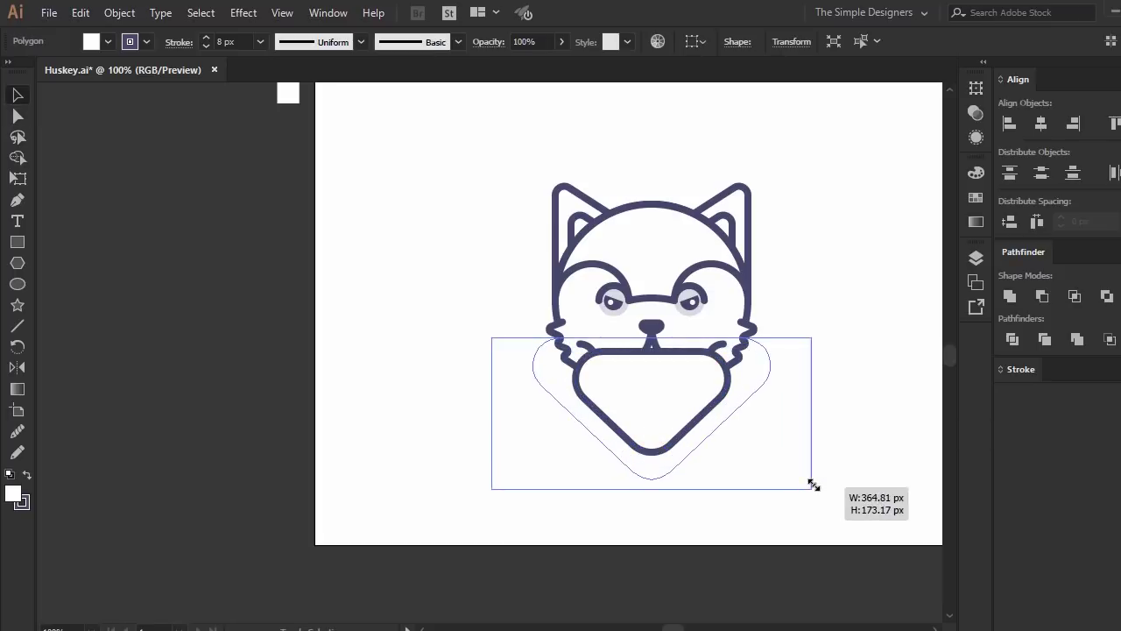
pyautogui.hotkey('ctrl', '[')
# Increase the bottom corner's rounding for a smooth curved chin.
pyautogui.click(729, 510)
pyautogui.press('a')
pyautogui.click(627, 455)
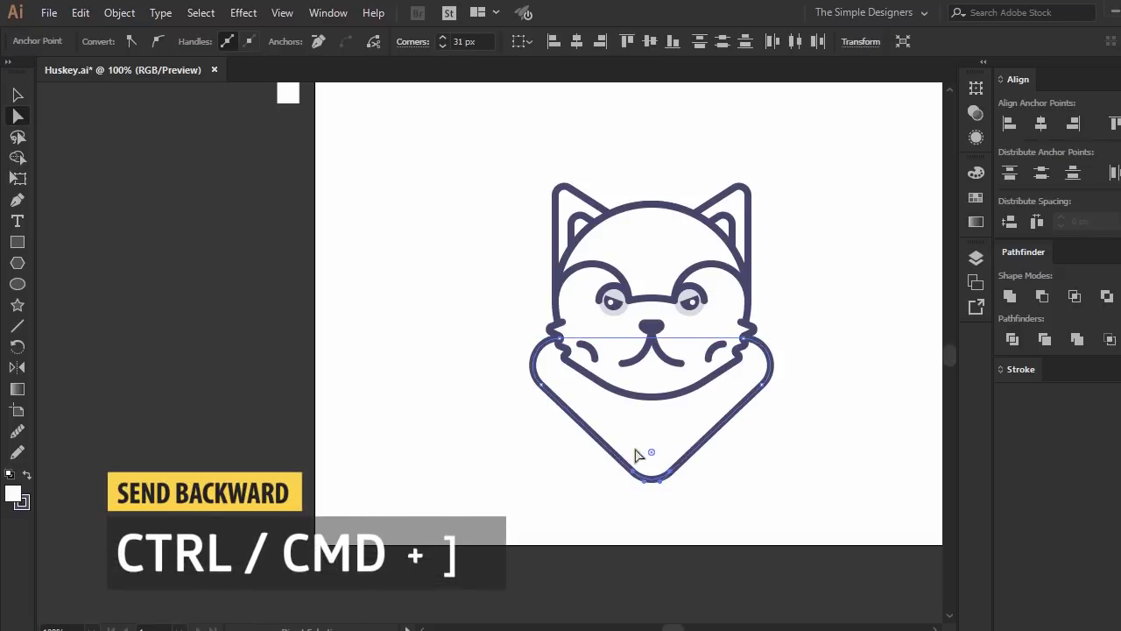
pyautogui.moveTo(651, 433); pyautogui.dragTo(649, 460)
pyautogui.click(796, 488)
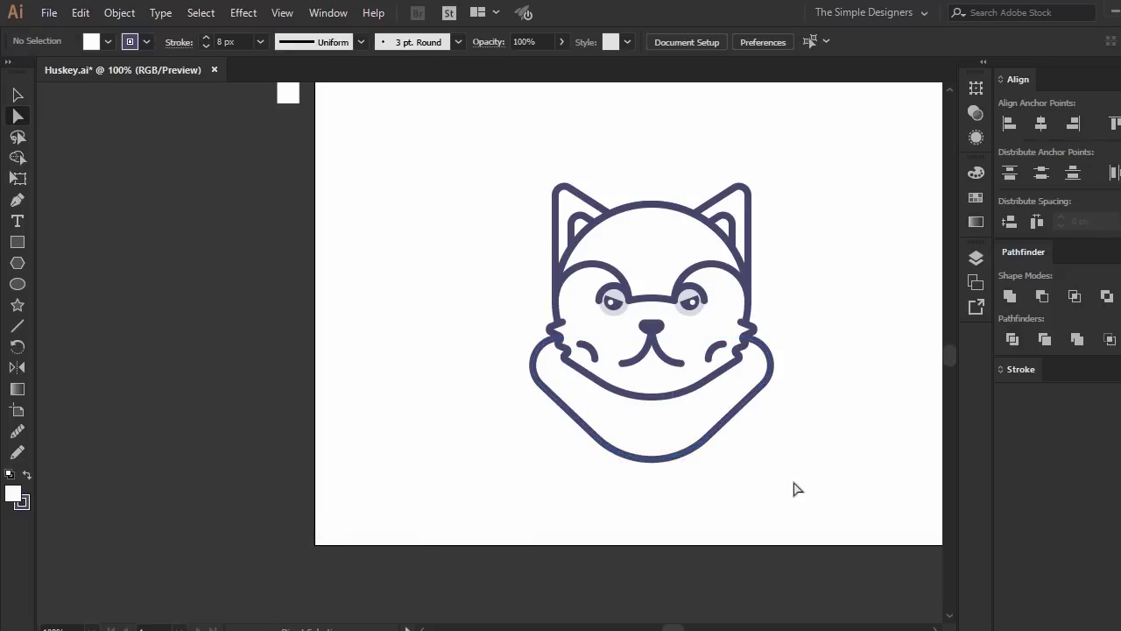
pyautogui.click(662, 456)
# Round the ruff's bottom corners more, recentre the husky head on the artboard and group its parts.
pyautogui.moveTo(651, 383); pyautogui.dragTo(651, 378)
pyautogui.click(782, 462)
pyautogui.moveTo(619, 419); pyautogui.dragTo(626, 376)
pyautogui.moveTo(639, 275); pyautogui.dragTo(500, 205)
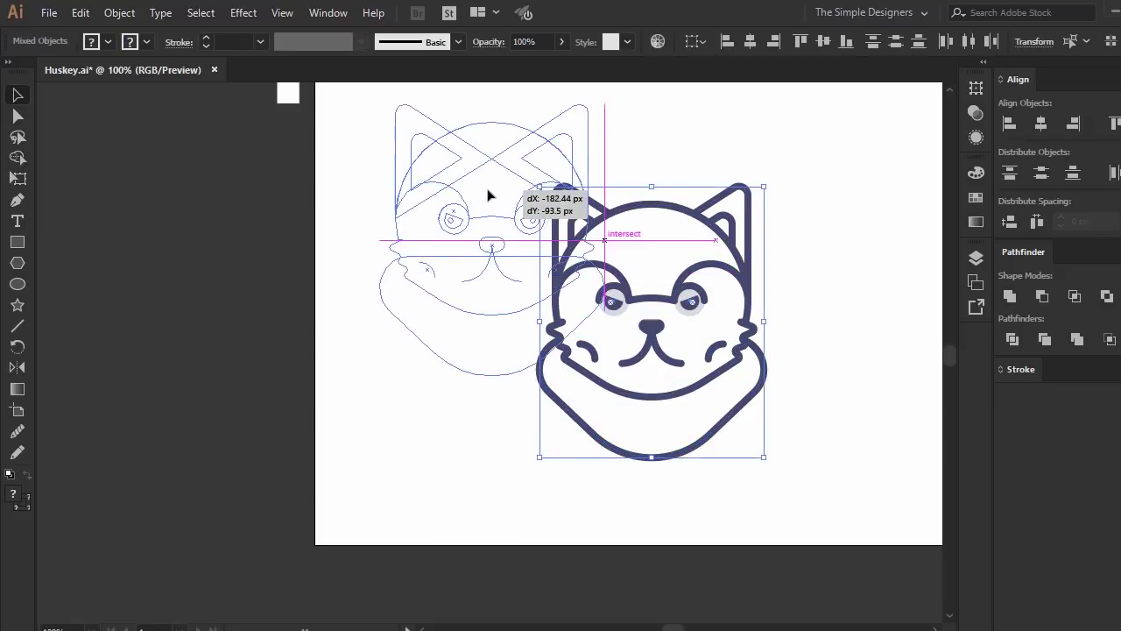
pyautogui.click(692, 289)
pyautogui.hotkey('ctrl', '-')
pyautogui.moveTo(492, 256); pyautogui.dragTo(577, 228)
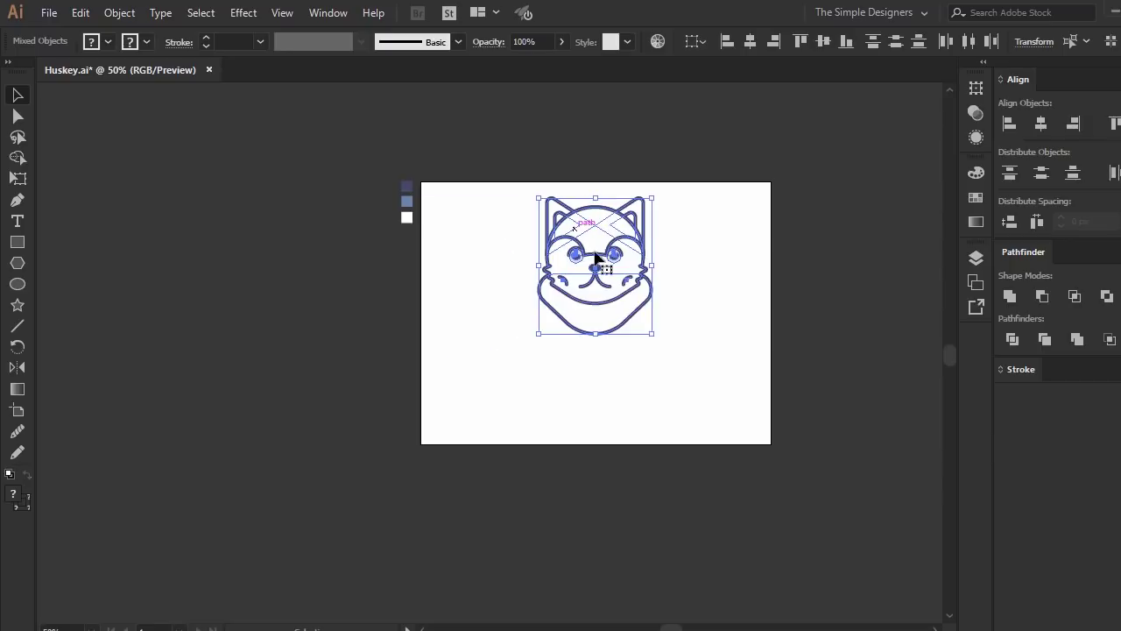
pyautogui.hotkey('ctrl', 'g')
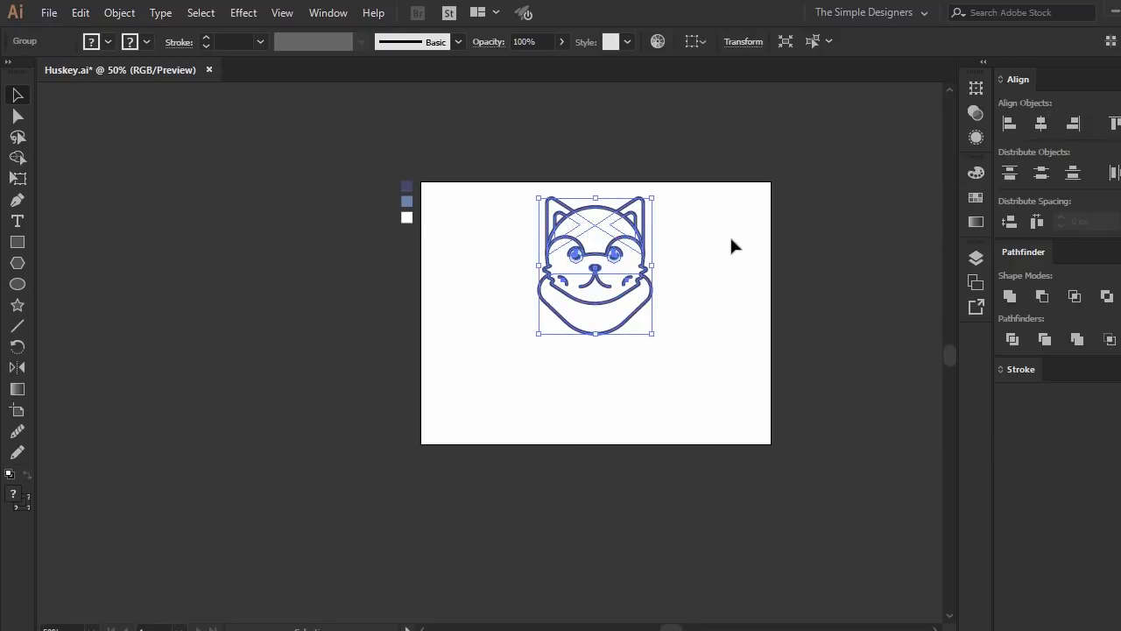
pyautogui.click(734, 246)
pyautogui.hotkey('ctrl', '+')
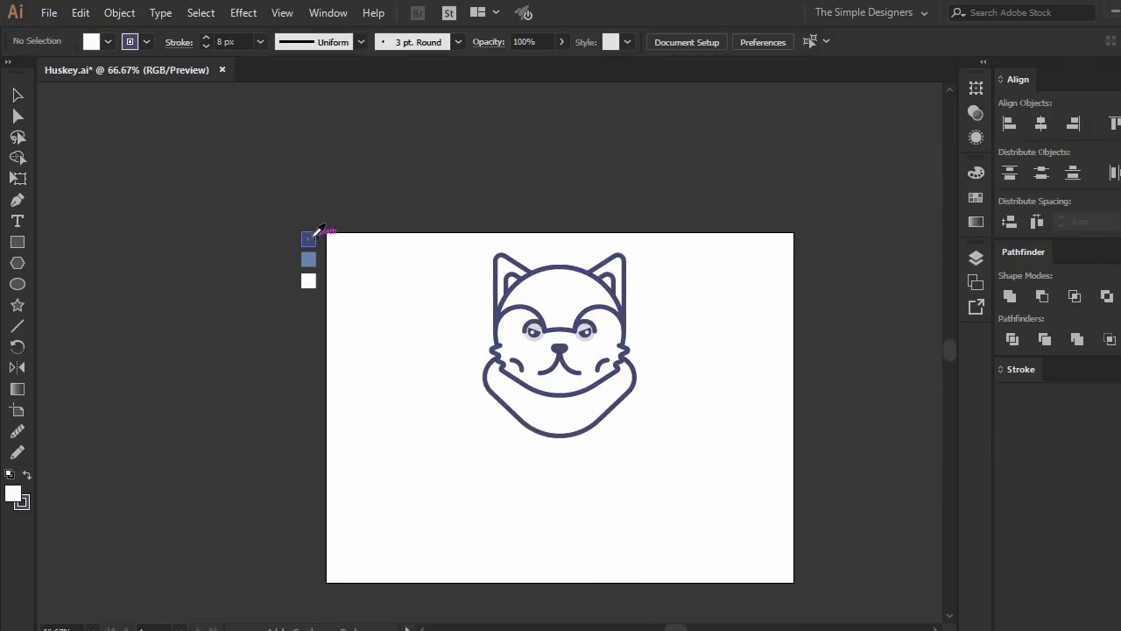
# Sample the light blue swatch as the current fill colour.
pyautogui.click(313, 251)
pyautogui.hotkey('ctrl', '+')
pyautogui.hotkey('ctrl', '+')
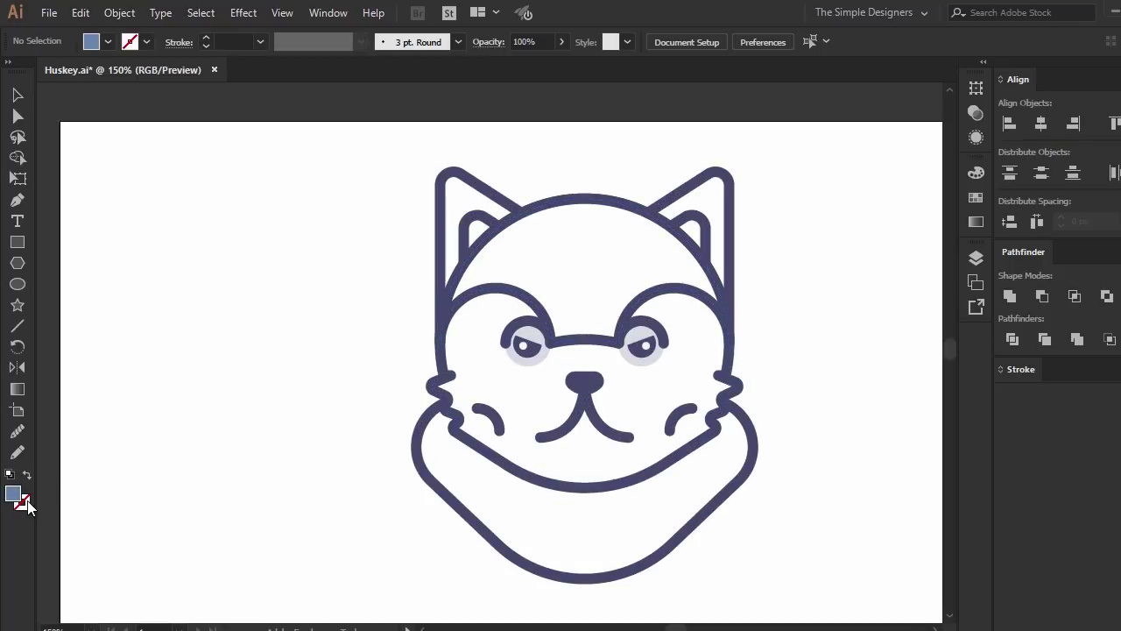
pyautogui.click(26, 502)
pyautogui.click(929, 153)
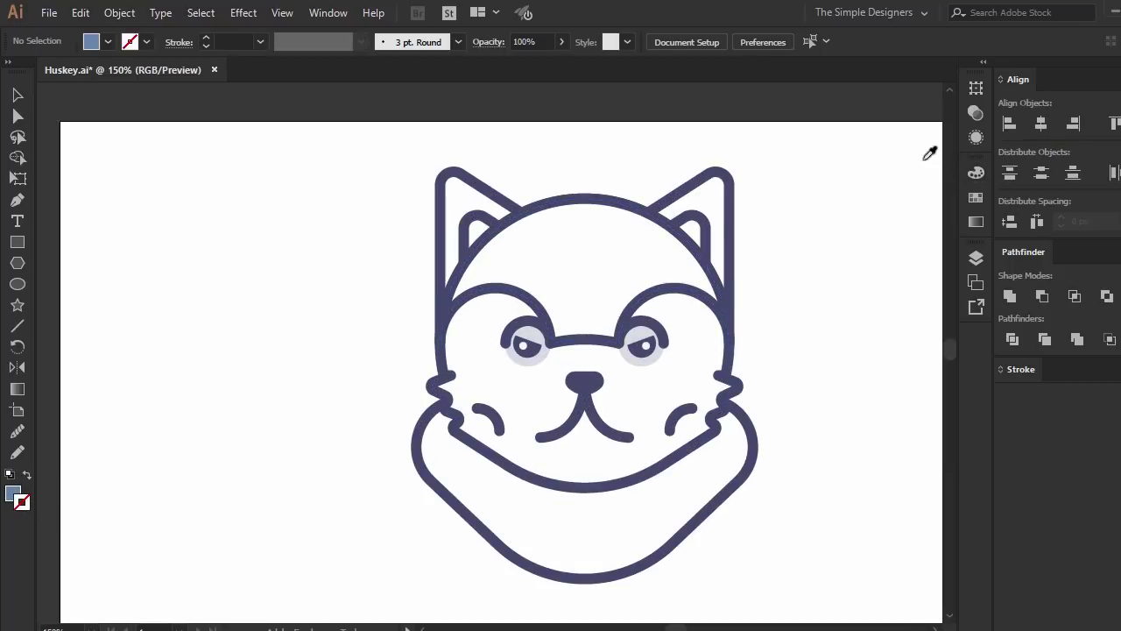
pyautogui.press('v')
pyautogui.click(630, 255)
pyautogui.click(802, 288)
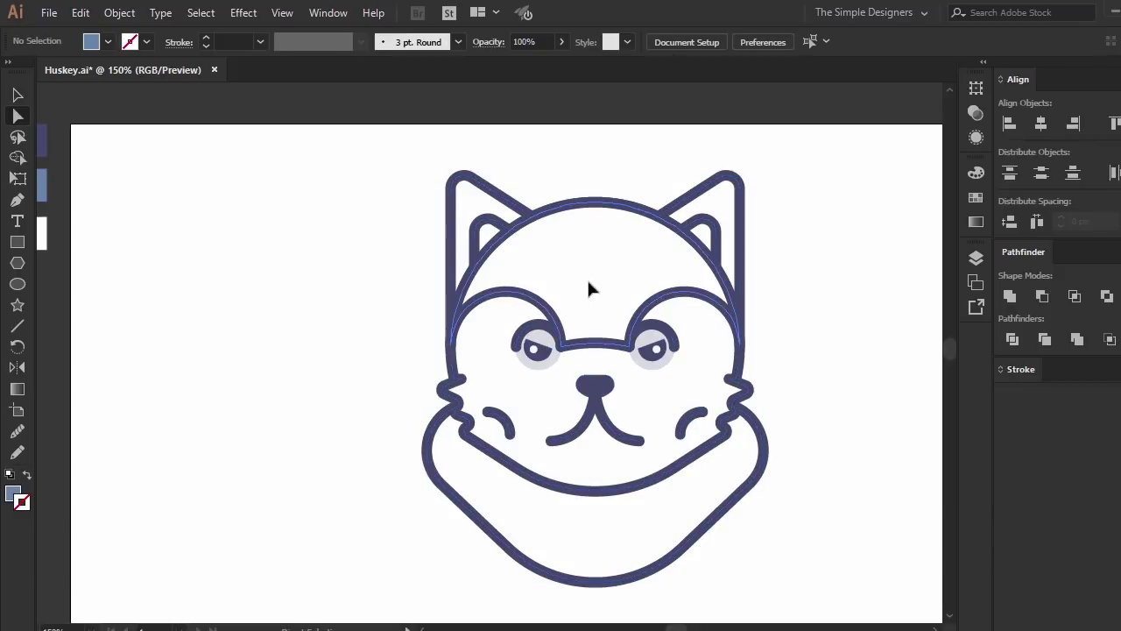
# Fill the head cap and right ear with light blue using the Eyedropper.
pyautogui.click(588, 288)
pyautogui.moveTo(355, 289); pyautogui.dragTo(414, 291)
pyautogui.moveTo(285, 321); pyautogui.dragTo(293, 375)
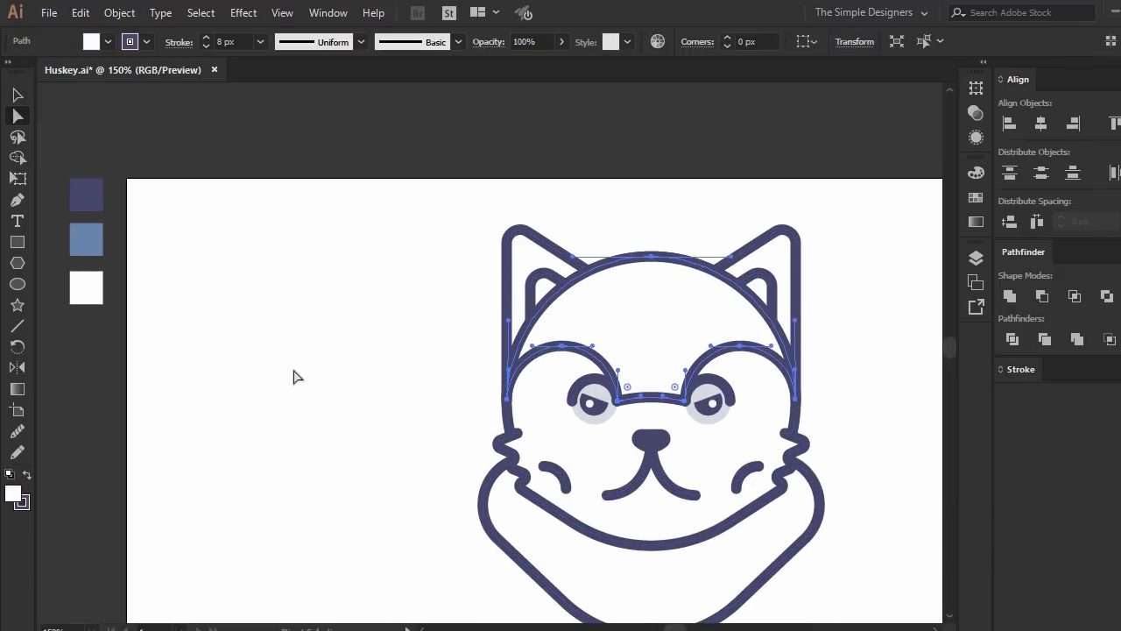
pyautogui.press('i')
pyautogui.click(86, 238)
pyautogui.press('v')
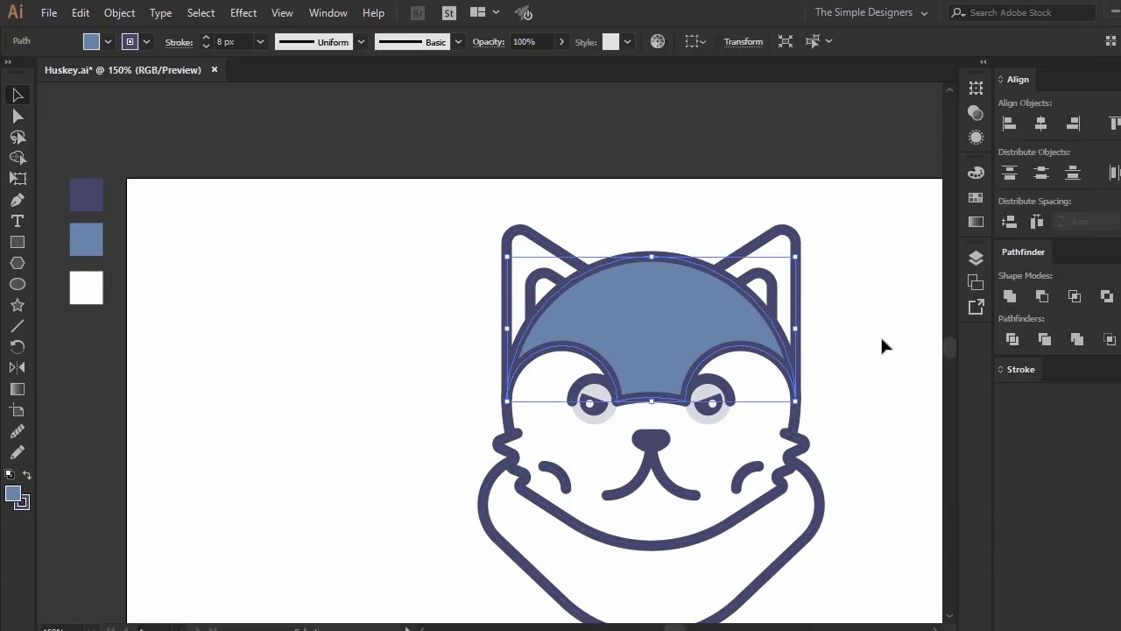
pyautogui.click(880, 337)
pyautogui.click(770, 255)
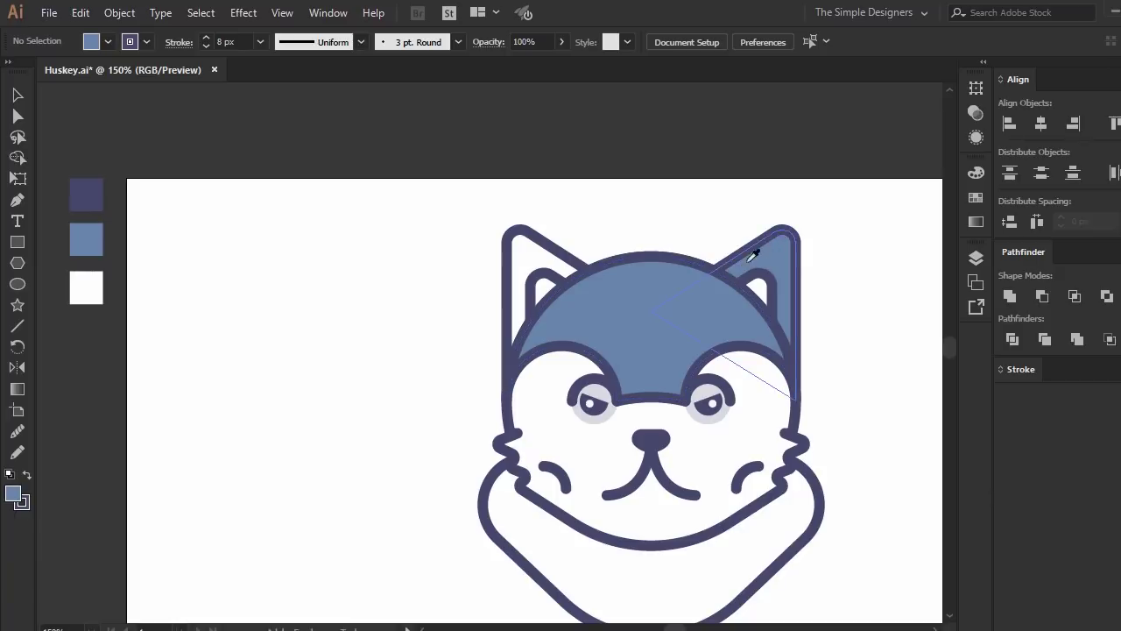
pyautogui.moveTo(651, 463); pyautogui.dragTo(581, 383)
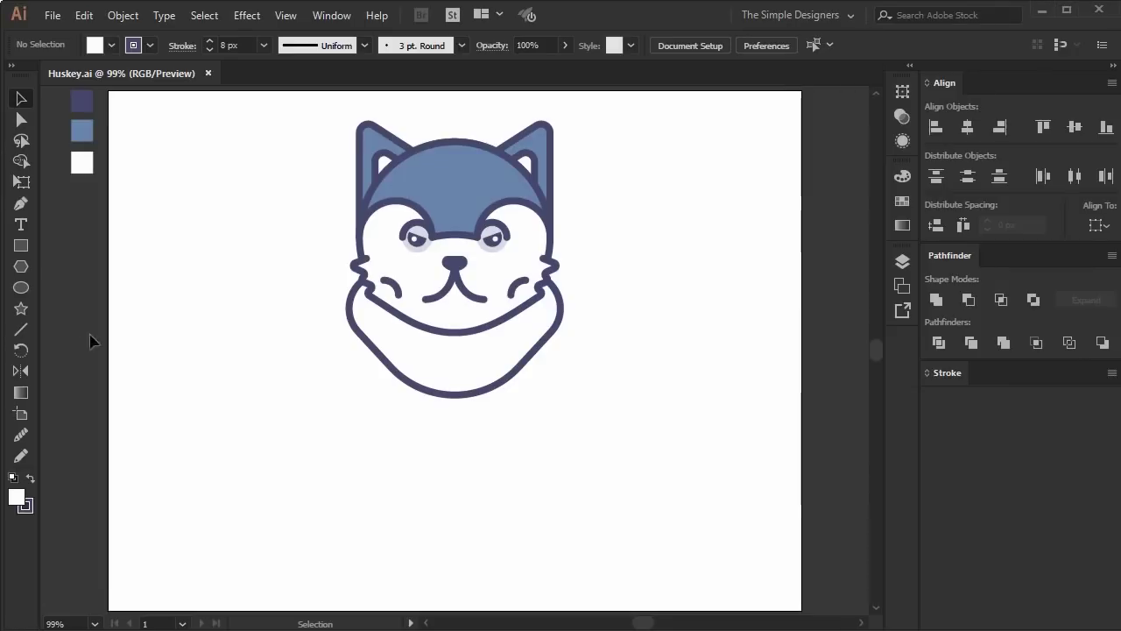
pyautogui.click(21, 247)
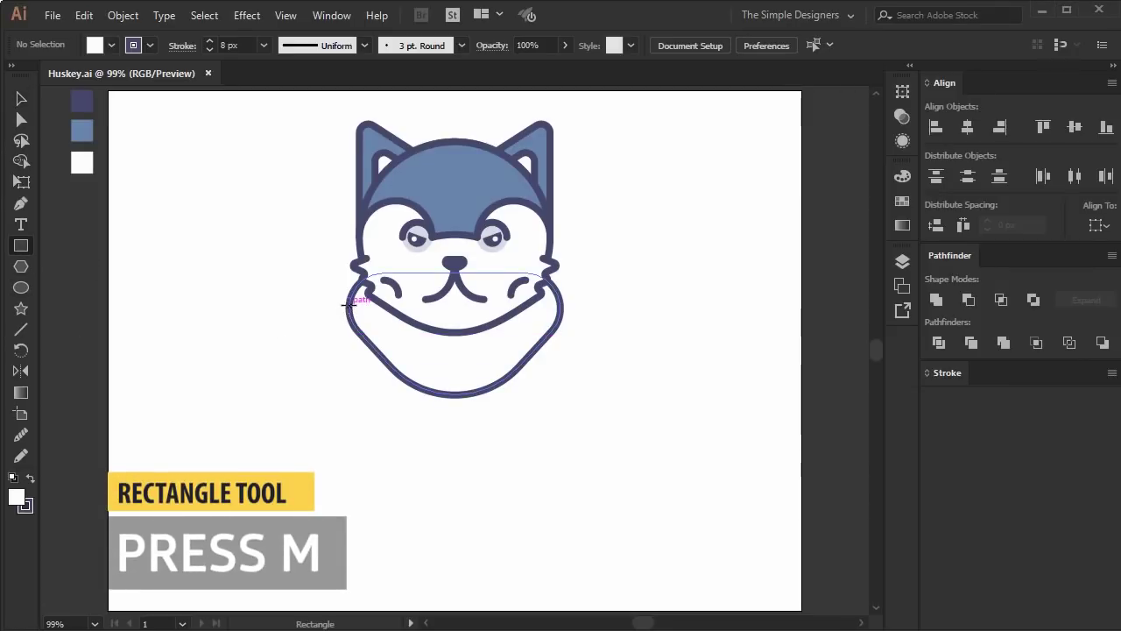
# Draw a tall rectangle below the head and send it behind the chest ruff.
pyautogui.moveTo(350, 304); pyautogui.dragTo(563, 403)
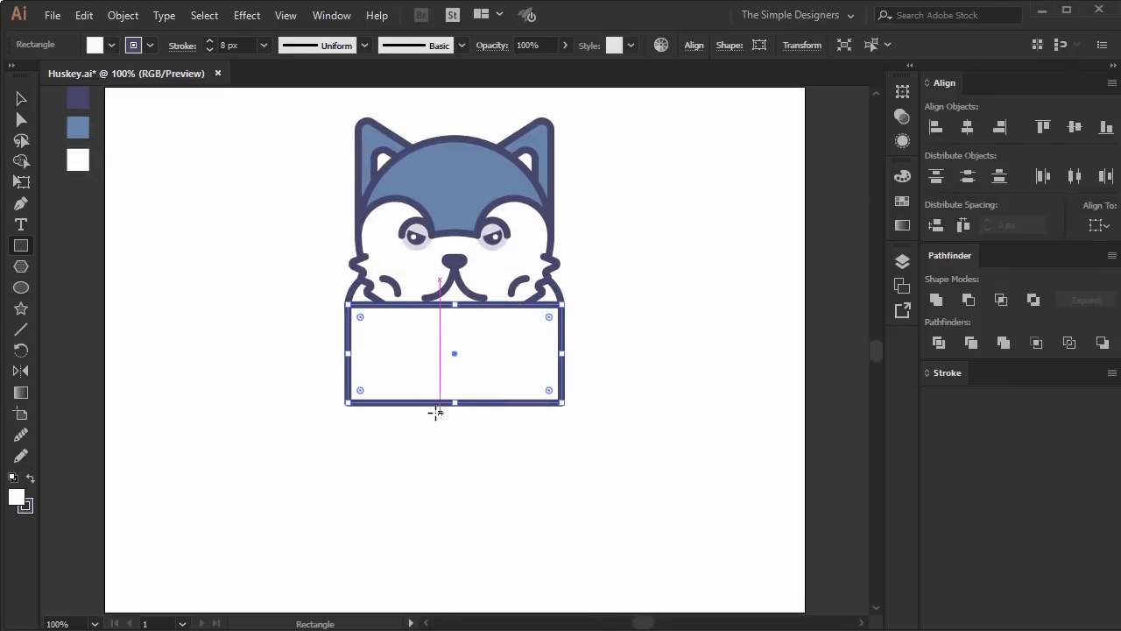
pyautogui.moveTo(457, 408); pyautogui.dragTo(463, 502)
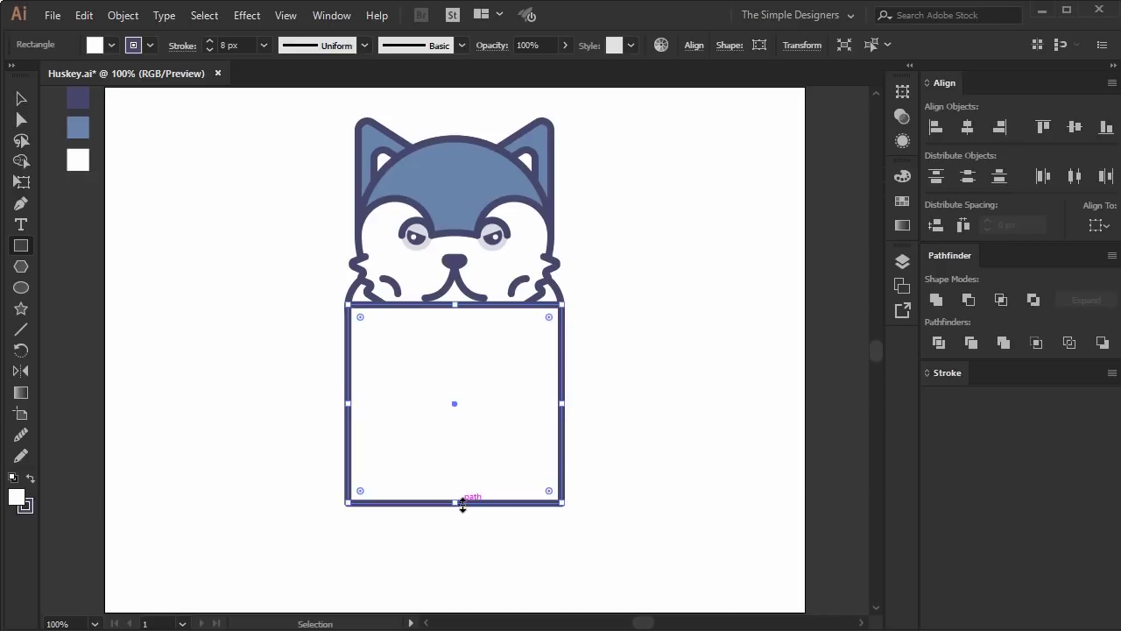
pyautogui.hotkey('ctrl', '[')
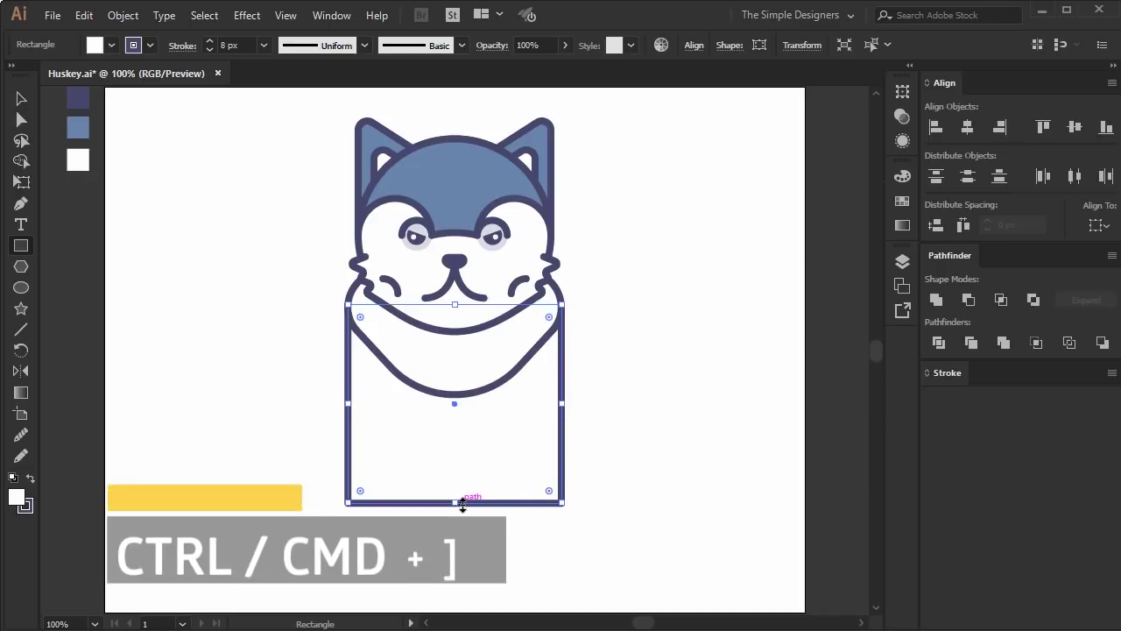
pyautogui.press('v')
pyautogui.click(638, 440)
pyautogui.click(477, 464)
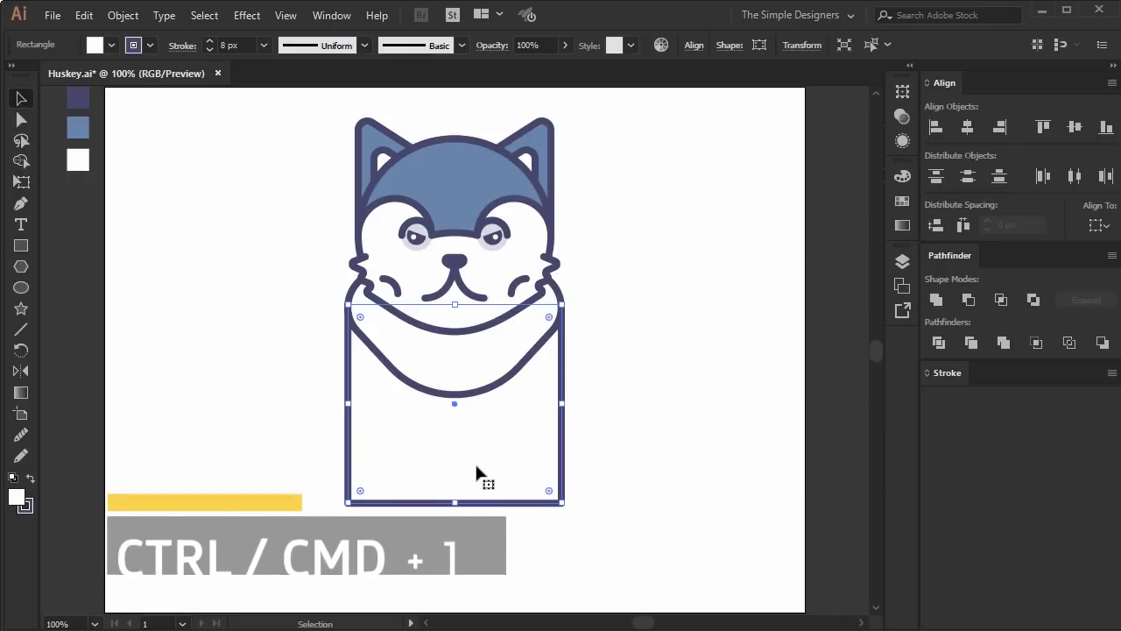
# Taper the body rectangle's bottom corners inward with Free Transform perspective.
pyautogui.press('e')
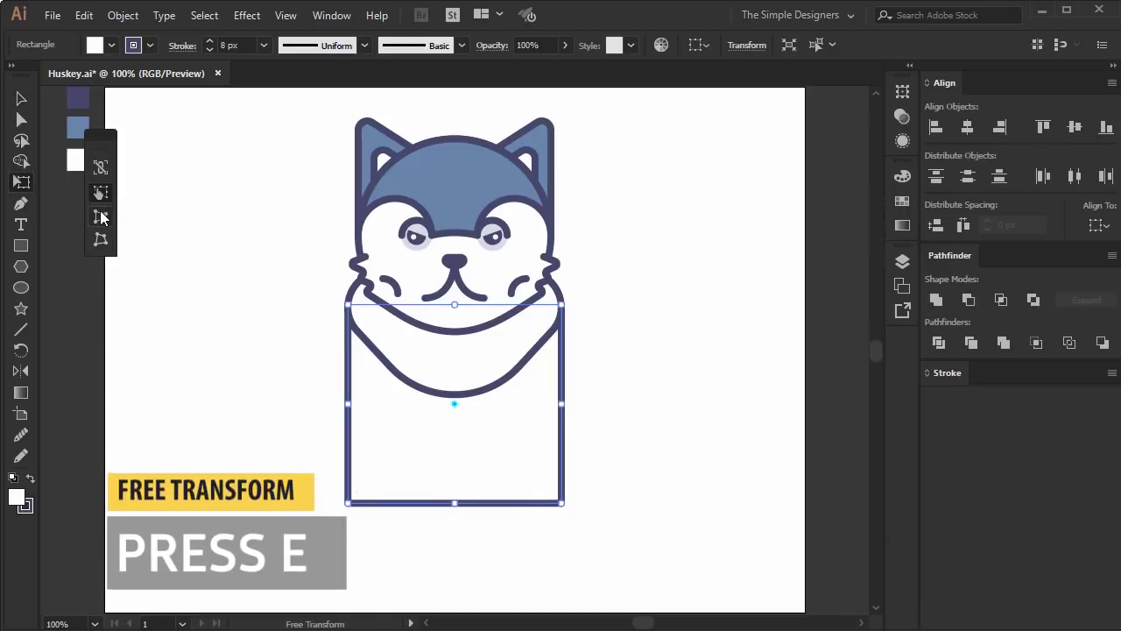
pyautogui.moveTo(572, 518)
pyautogui.mouseDown()
pyautogui.moveTo(548, 516)
pyautogui.moveTo(542, 501)
pyautogui.mouseUp()
pyautogui.press('v')
pyautogui.click(620, 514)
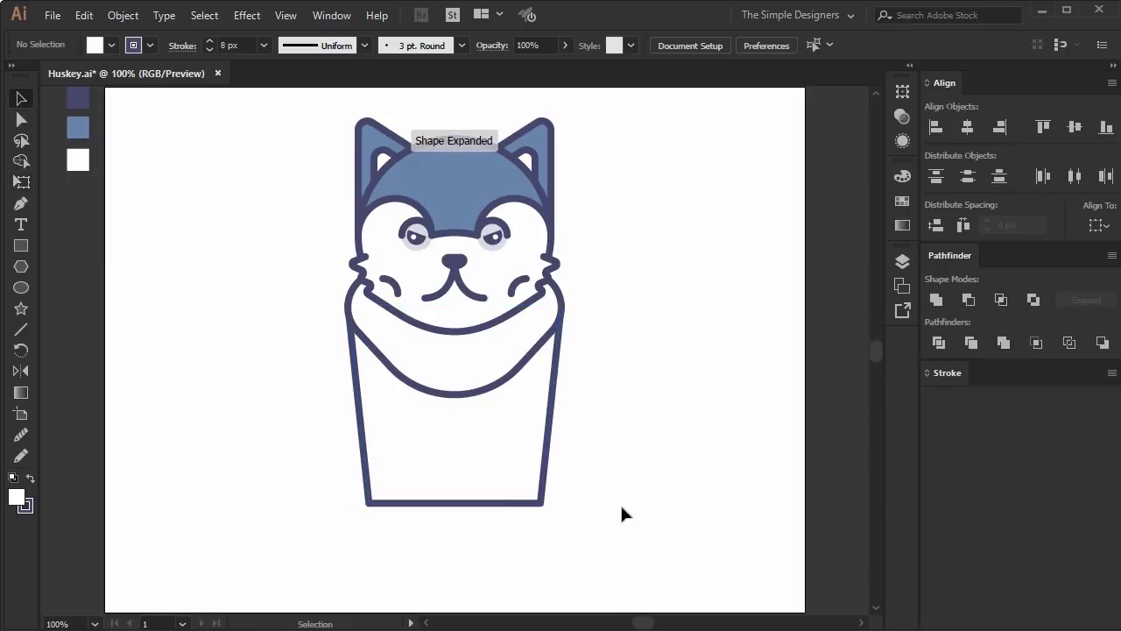
pyautogui.hotkey('ctrl', '=')
pyautogui.click(458, 541)
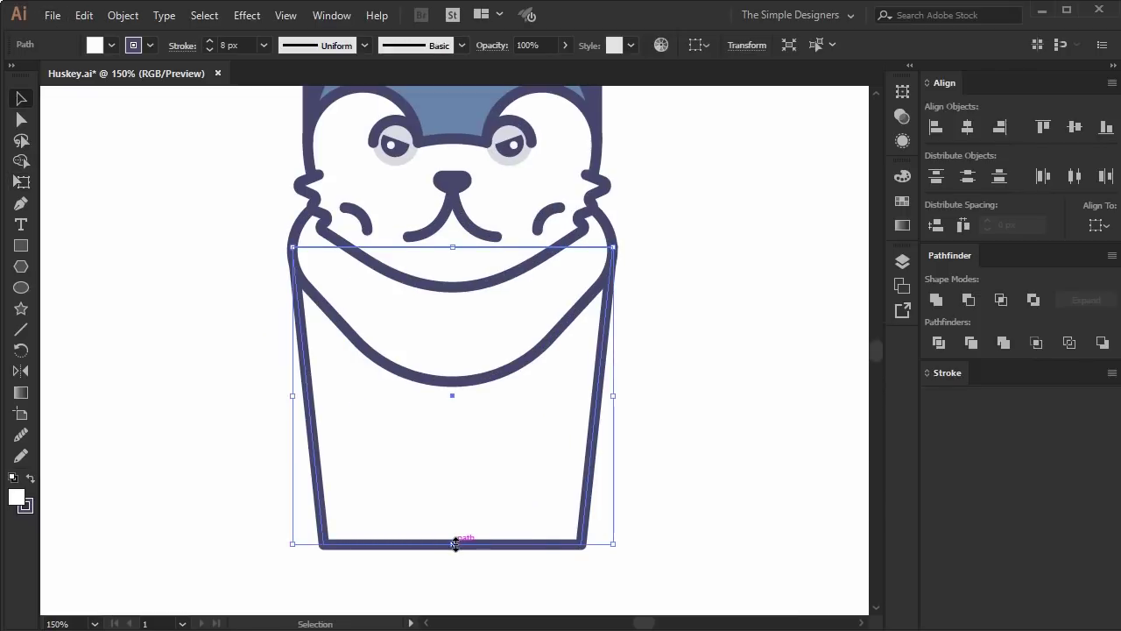
# Shorten the body slightly and horizontally centre a narrow rectangle at its bottom.
pyautogui.moveTo(454, 543); pyautogui.dragTo(455, 537)
pyautogui.click(675, 483)
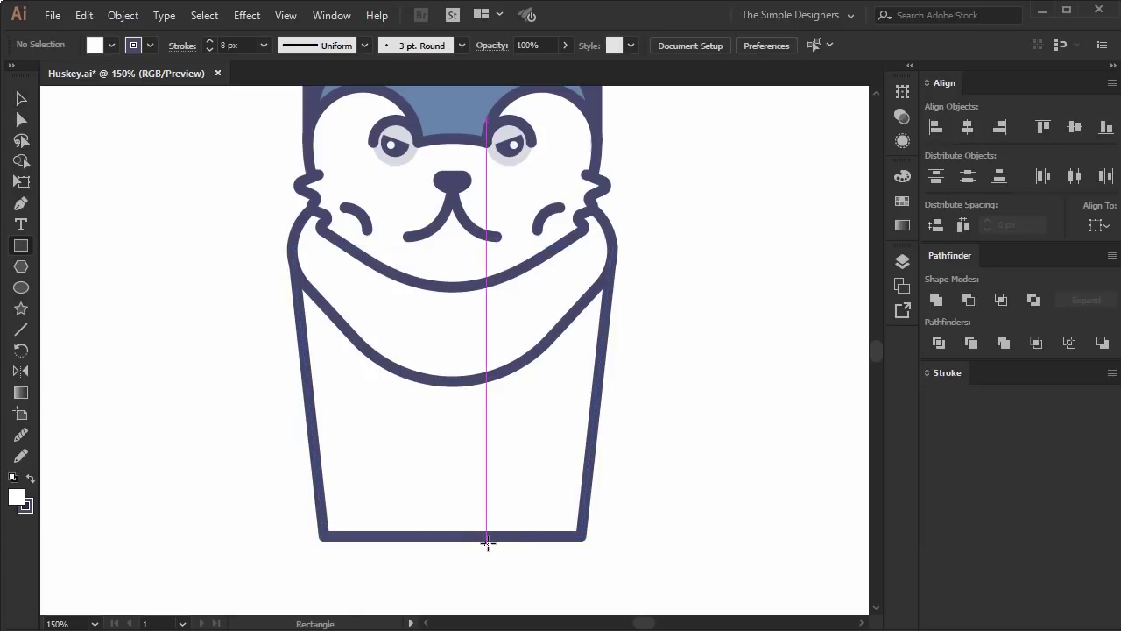
pyautogui.moveTo(486, 536); pyautogui.dragTo(399, 394)
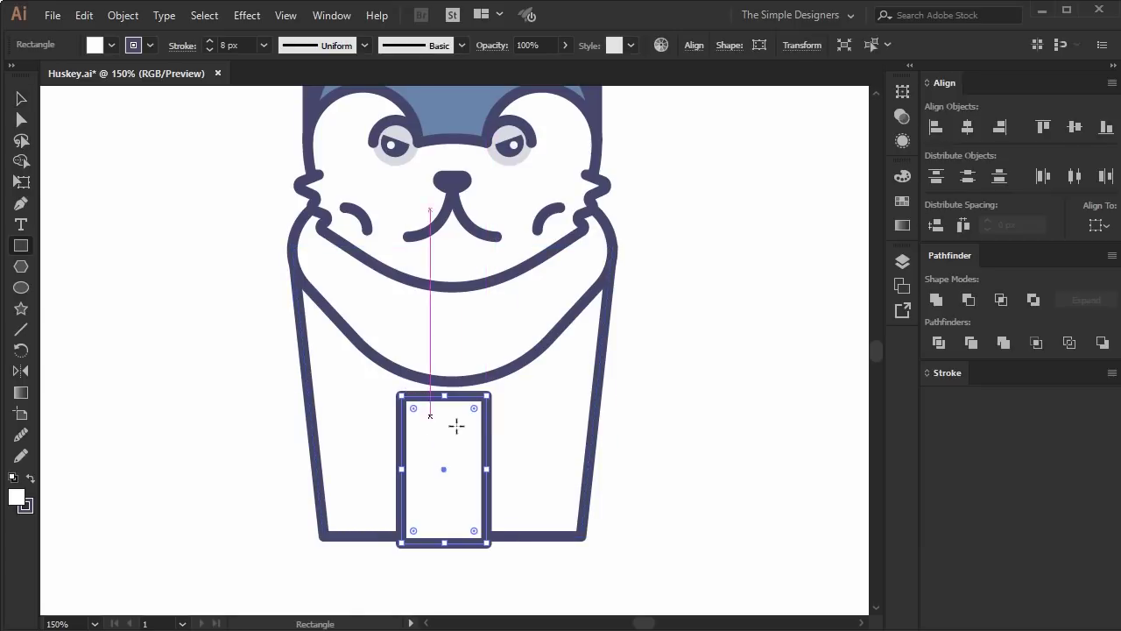
pyautogui.press('v')
pyautogui.hotkey('ctrl', '-')
pyautogui.hotkey('ctrl', '-')
pyautogui.moveTo(383, 456); pyautogui.dragTo(385, 448)
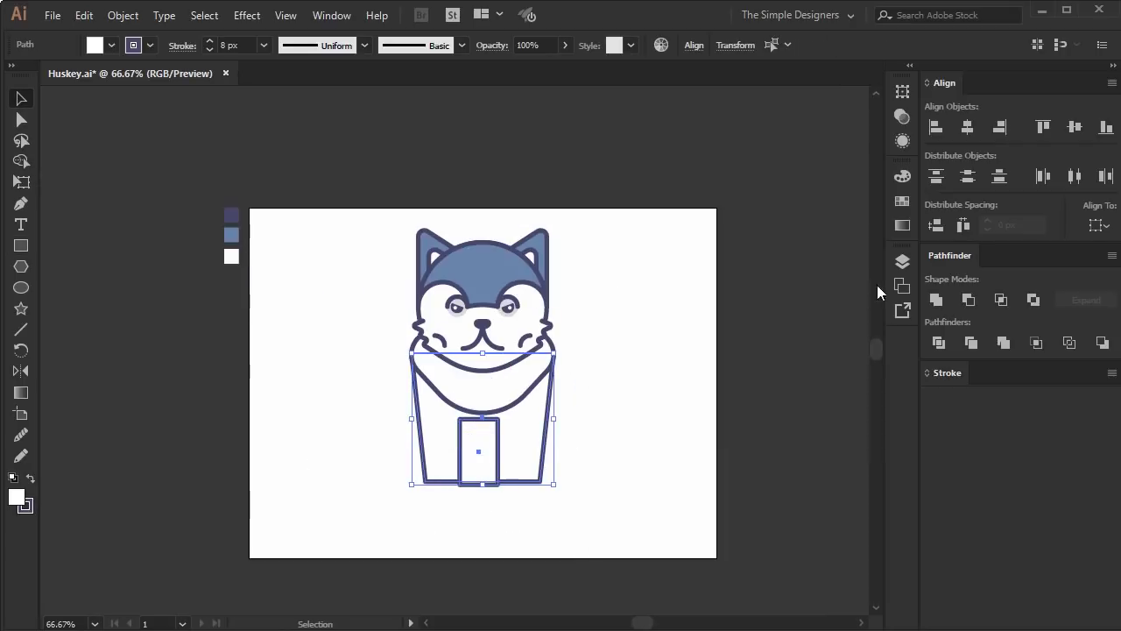
pyautogui.click(963, 129)
pyautogui.click(587, 403)
# Lower the narrow rectangle's top and round its top corners into an arch with live corners.
pyautogui.moveTo(571, 495); pyautogui.dragTo(488, 267)
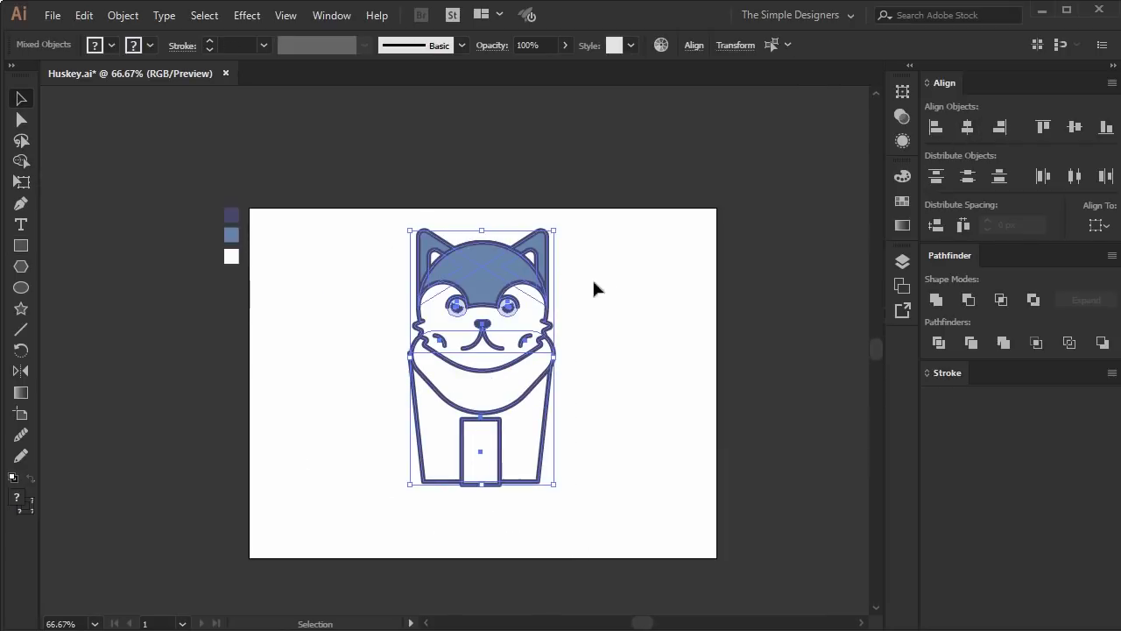
pyautogui.click(603, 382)
pyautogui.hotkey('ctrl', '+')
pyautogui.hotkey('ctrl', '+')
pyautogui.scroll(-1, 465, 499)
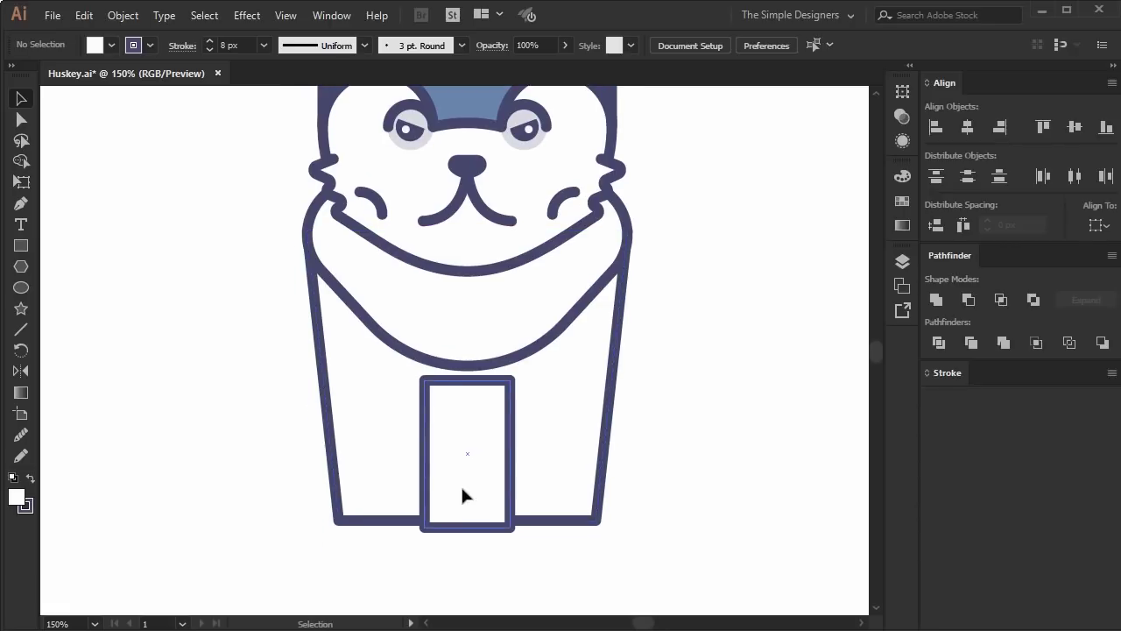
pyautogui.click(463, 424)
pyautogui.press('a')
pyautogui.moveTo(468, 384); pyautogui.dragTo(435, 388)
pyautogui.moveTo(561, 376)
pyautogui.mouseDown()
pyautogui.moveTo(418, 398)
pyautogui.moveTo(450, 531)
pyautogui.mouseUp()
pyautogui.click(698, 420)
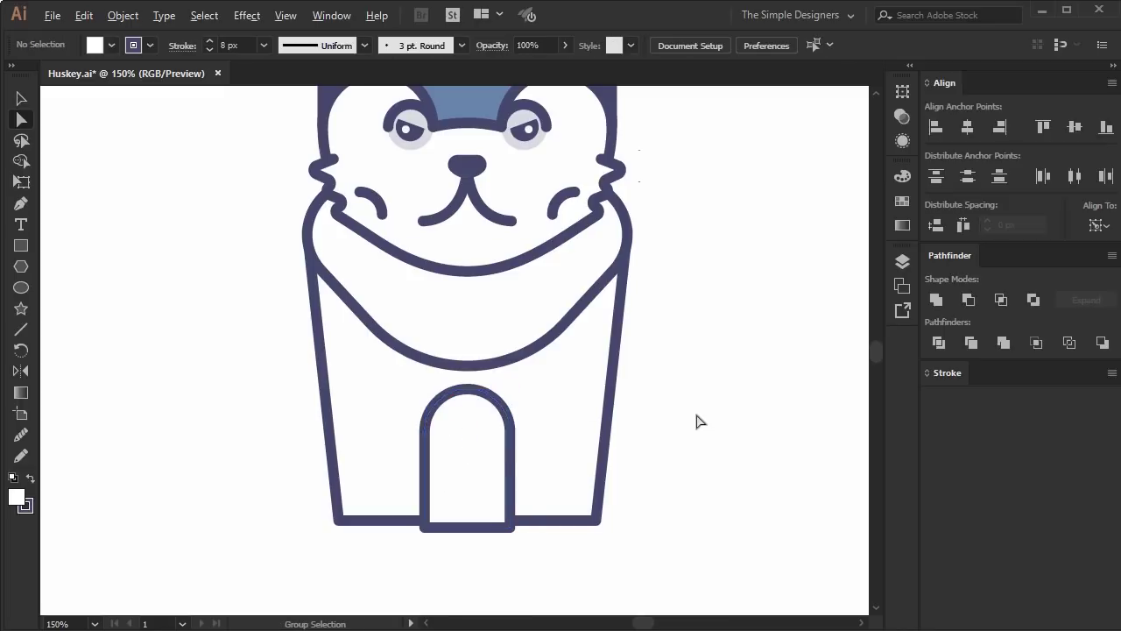
pyautogui.hotkey('ctrl', '0')
pyautogui.hotkey('ctrl', '1')
pyautogui.click(558, 448)
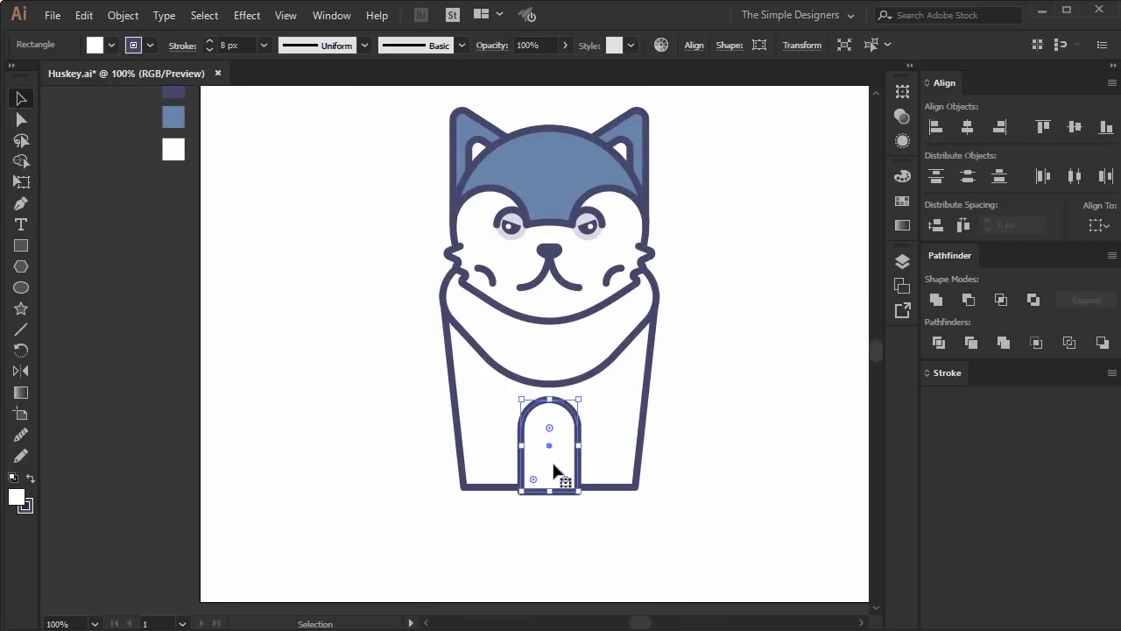
# Move the arch aside and taper the body's bottom corners further inward.
pyautogui.moveTo(552, 455); pyautogui.dragTo(369, 433)
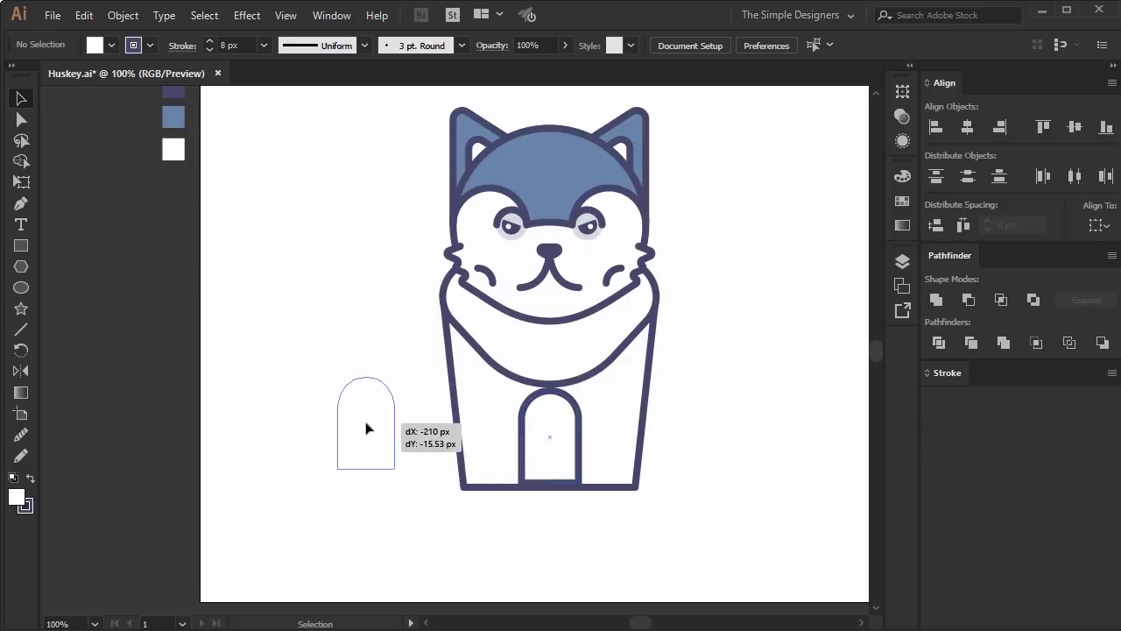
pyautogui.press('a')
pyautogui.click(23, 182)
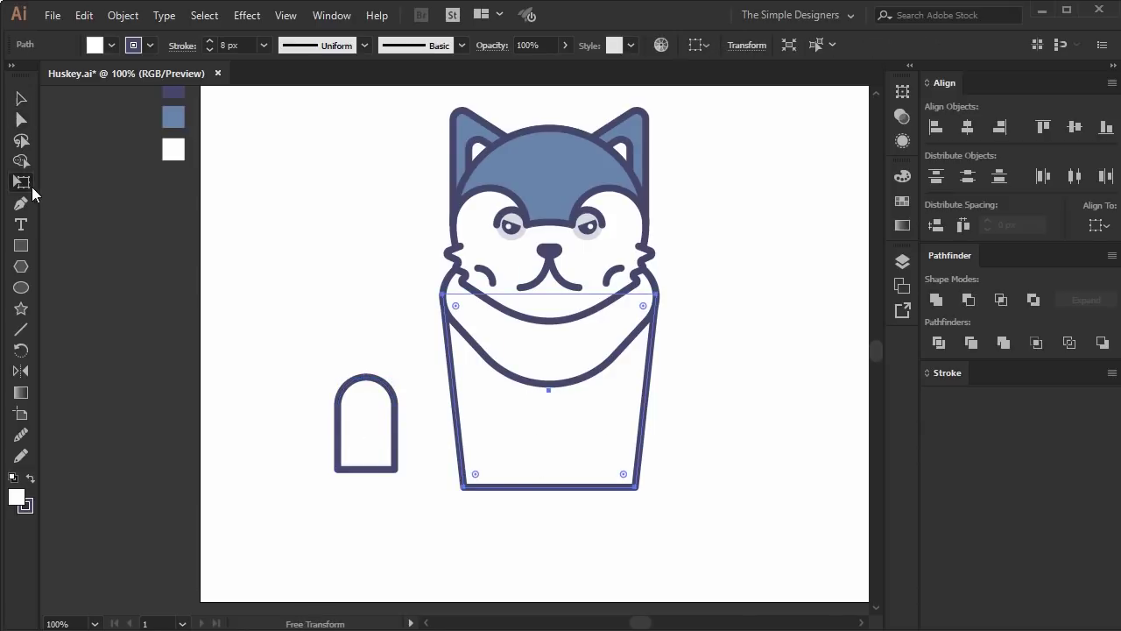
pyautogui.moveTo(656, 487); pyautogui.dragTo(630, 484)
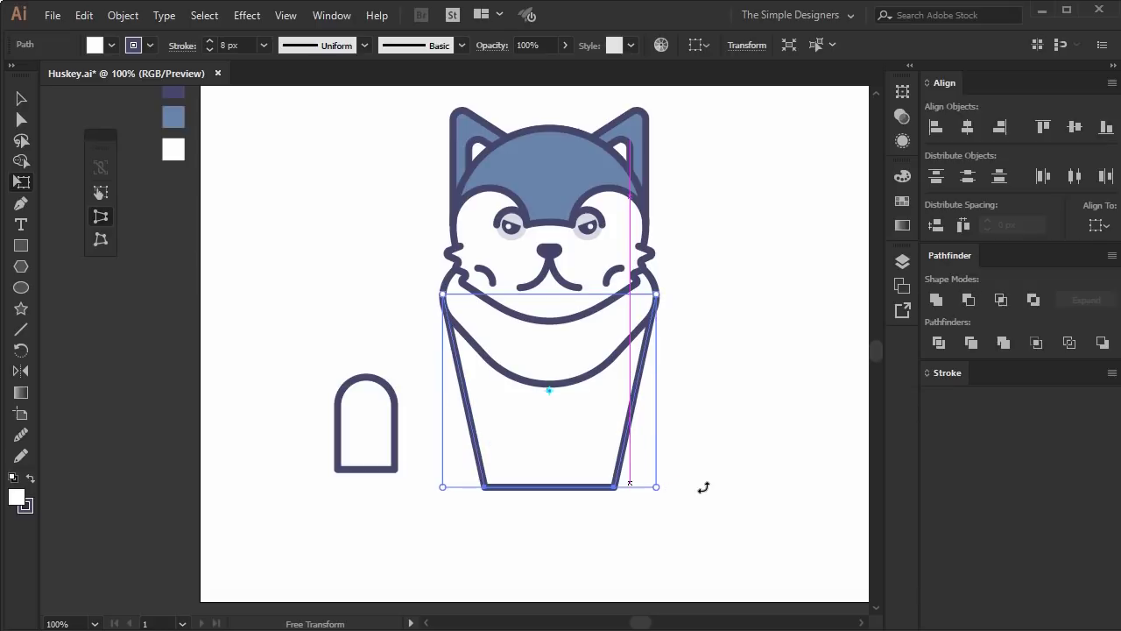
pyautogui.press('v')
pyautogui.click(672, 532)
# Remove the arch's rounding and place it at the body's bottom centre as a narrower, taller rectangle.
pyautogui.press('a')
pyautogui.click(369, 415)
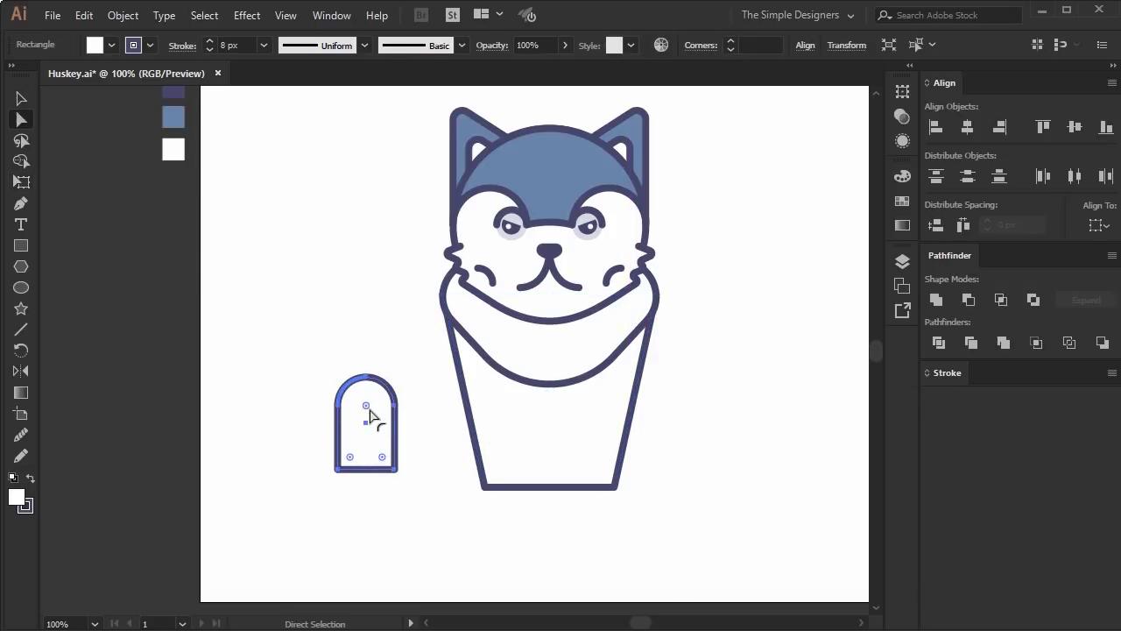
pyautogui.moveTo(368, 309); pyautogui.dragTo(368, 309)
pyautogui.press('v')
pyautogui.moveTo(354, 438); pyautogui.dragTo(542, 500)
pyautogui.hotkey('ctrl', '+')
pyautogui.moveTo(607, 485); pyautogui.dragTo(586, 485)
pyautogui.moveTo(549, 386); pyautogui.dragTo(549, 331)
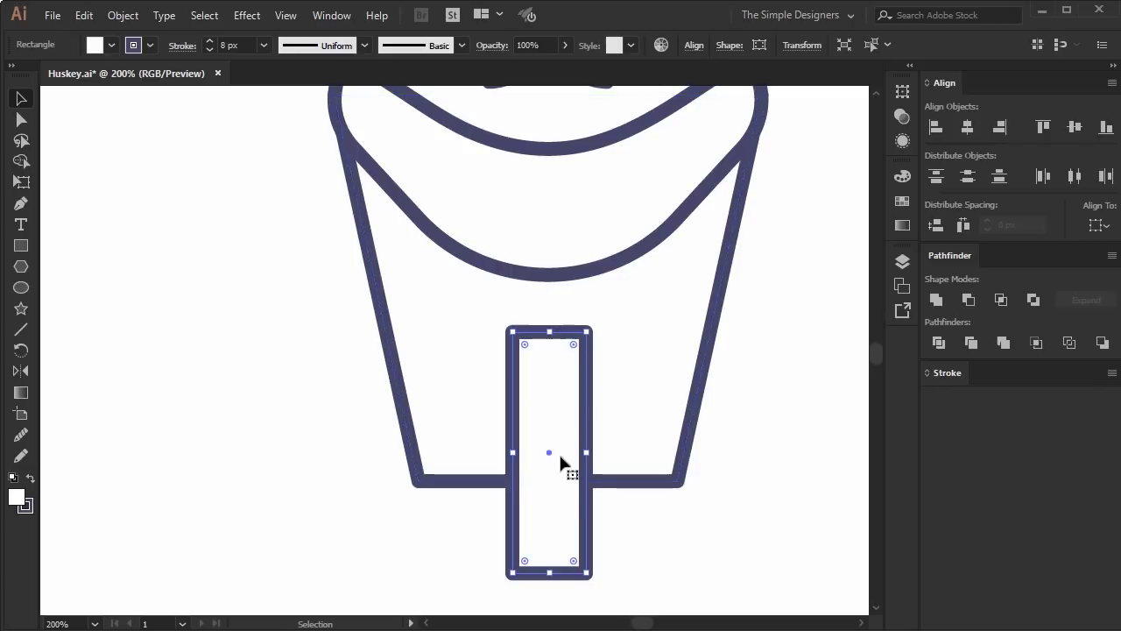
pyautogui.moveTo(587, 452); pyautogui.dragTo(580, 453)
pyautogui.moveTo(550, 336); pyautogui.dragTo(547, 318)
# Round the leg rectangle's two top corners fully and select it together with the body.
pyautogui.press('a')
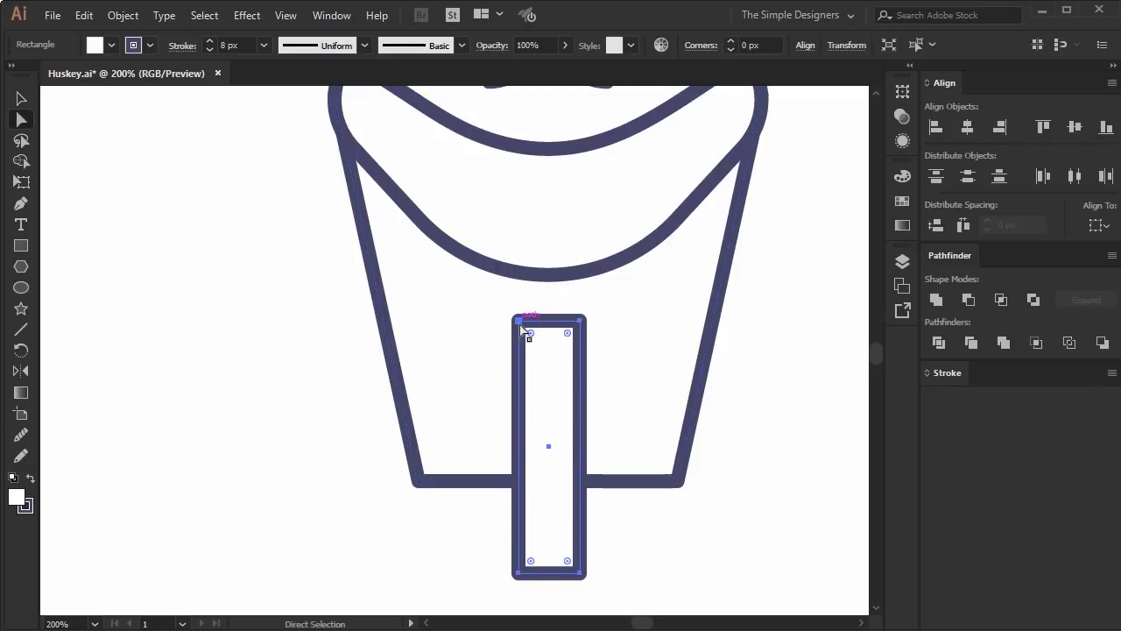
pyautogui.click(517, 321)
pyautogui.keyDown('shift'); pyautogui.click(580, 322); pyautogui.keyUp('shift')
pyautogui.moveTo(568, 334)
pyautogui.mouseDown()
pyautogui.moveTo(650, 572)
pyautogui.moveTo(607, 495)
pyautogui.mouseUp()
pyautogui.click(651, 572)
pyautogui.hotkey('ctrl', '0')
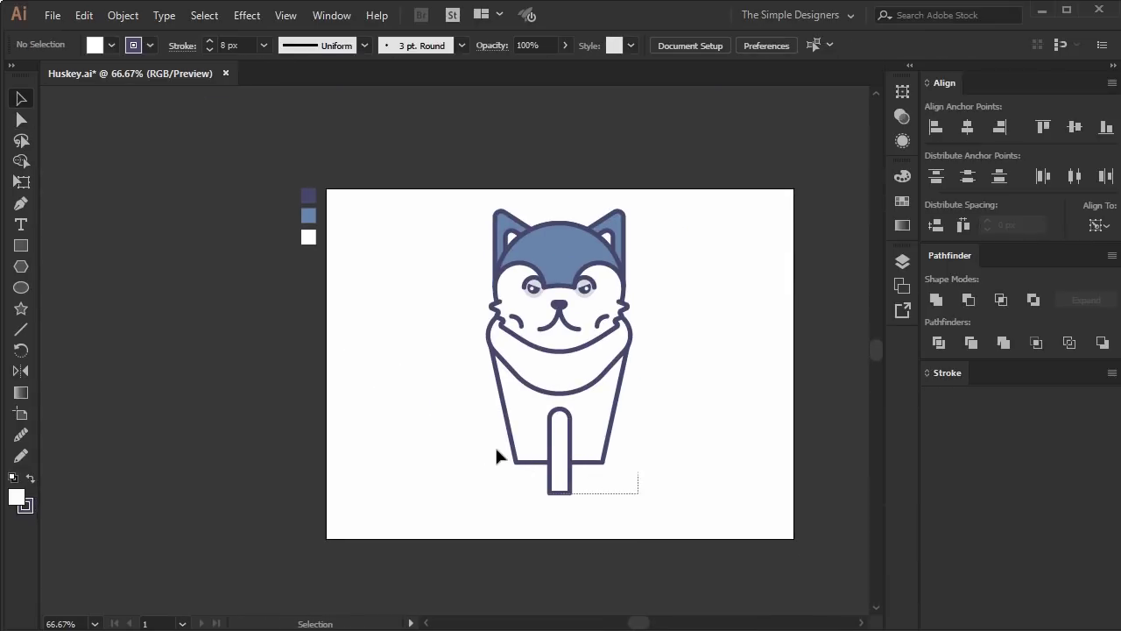
pyautogui.moveTo(519, 469); pyautogui.dragTo(488, 453)
pyautogui.hotkey('shift', 'm')
# Erase the leg rectangle pieces from the body with Shape Builder to open the leg gap.
pyautogui.keyDown('alt'); pyautogui.click(560, 478); pyautogui.keyUp('alt')
pyautogui.keyDown('alt'); pyautogui.click(561, 438); pyautogui.keyUp('alt')
pyautogui.press('v')
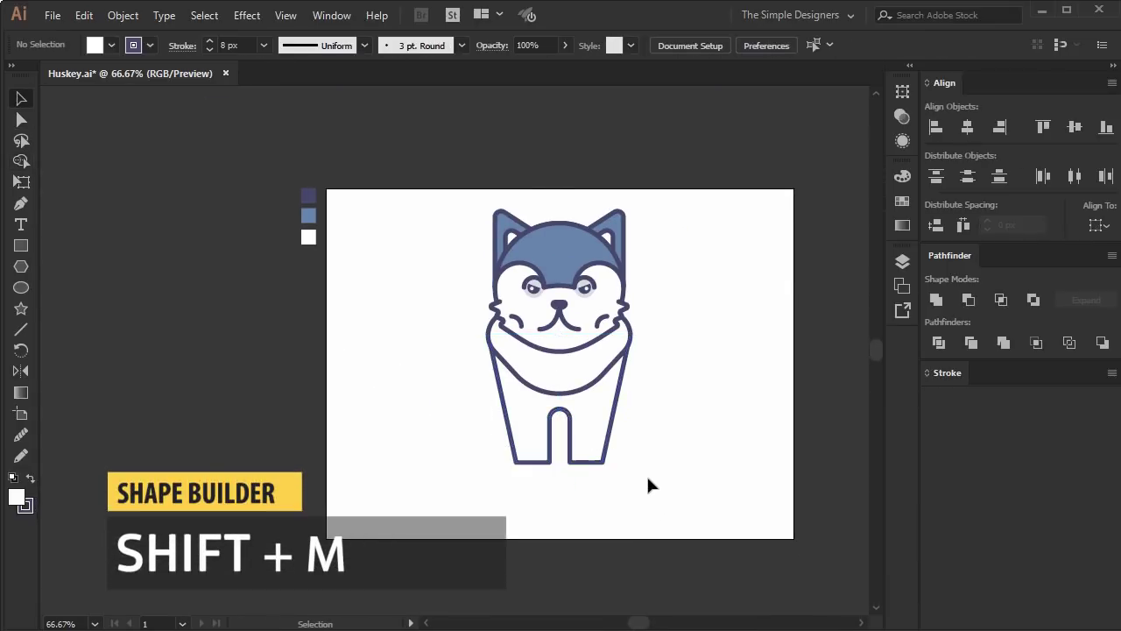
pyautogui.click(650, 484)
pyautogui.scroll(2, 567, 491)
pyautogui.press('m')
# Draw a small square at the left leg's bottom and round its top corners into a dome.
pyautogui.moveTo(325, 393); pyautogui.dragTo(417, 474)
pyautogui.press('a')
pyautogui.click(333, 393)
pyautogui.moveTo(338, 401)
pyautogui.mouseDown()
pyautogui.moveTo(351, 426)
pyautogui.moveTo(359, 407)
pyautogui.moveTo(420, 414)
pyautogui.moveTo(362, 438)
pyautogui.moveTo(494, 438)
pyautogui.mouseUp()
pyautogui.click(482, 500)
pyautogui.press('v')
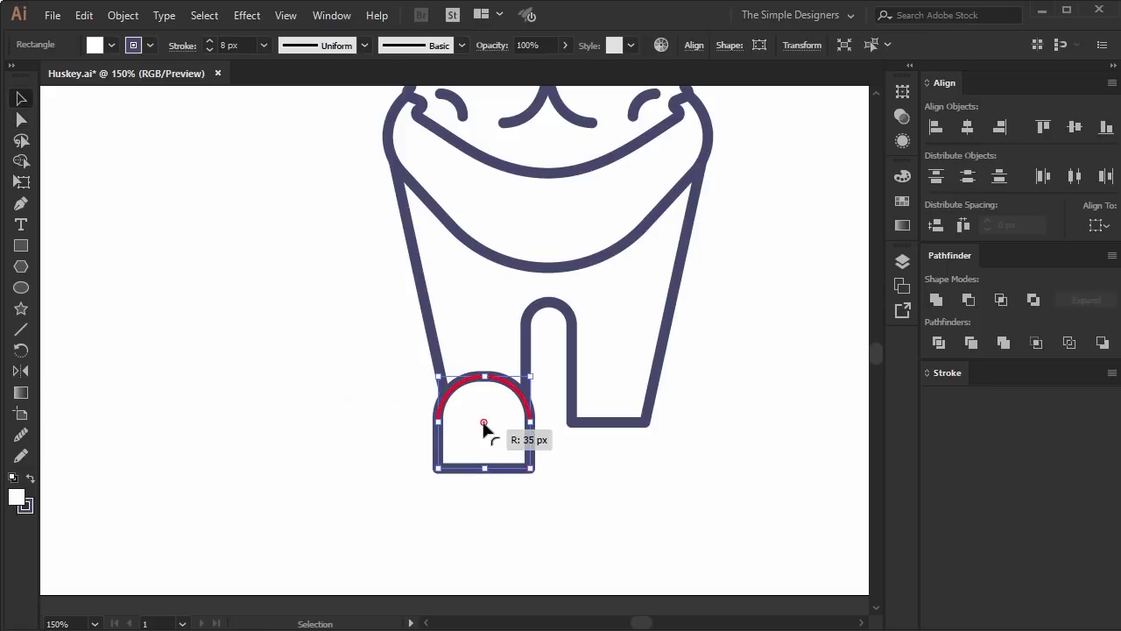
# Cut away the dome's lower half with an overlapping rectangle using Pathfinder Minus Front.
pyautogui.moveTo(579, 497); pyautogui.dragTo(353, 430)
pyautogui.press('v')
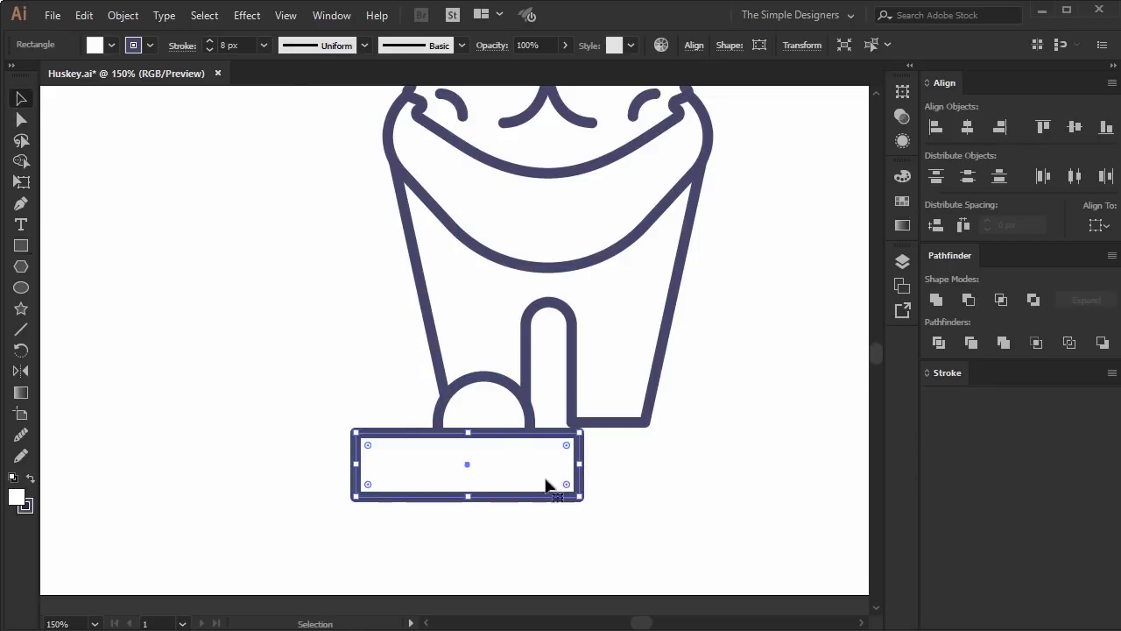
pyautogui.click(968, 299)
pyautogui.scroll(2, 485, 425)
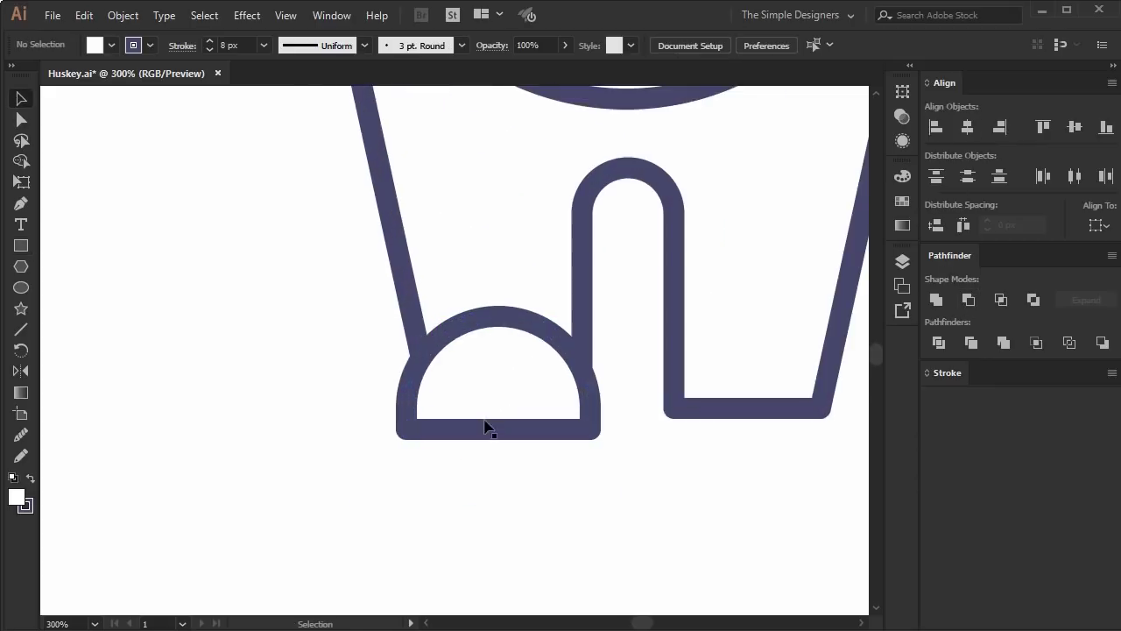
pyautogui.scroll(-2, 595, 393)
pyautogui.click(513, 489)
# Fill the body with the head's blue using the Eyedropper.
pyautogui.press('i')
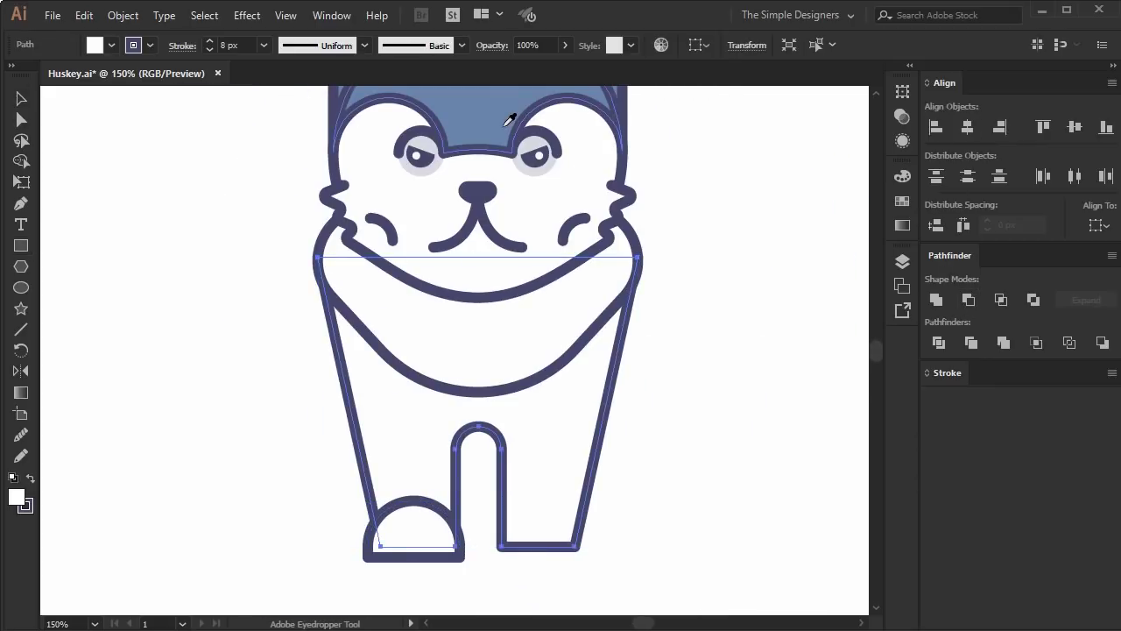
pyautogui.click(513, 118)
pyautogui.press('v')
pyautogui.click(454, 564)
# Resize the half-dome foot to fit the left leg and copy it under the right leg.
pyautogui.scroll(2, 454, 568)
pyautogui.click(460, 442)
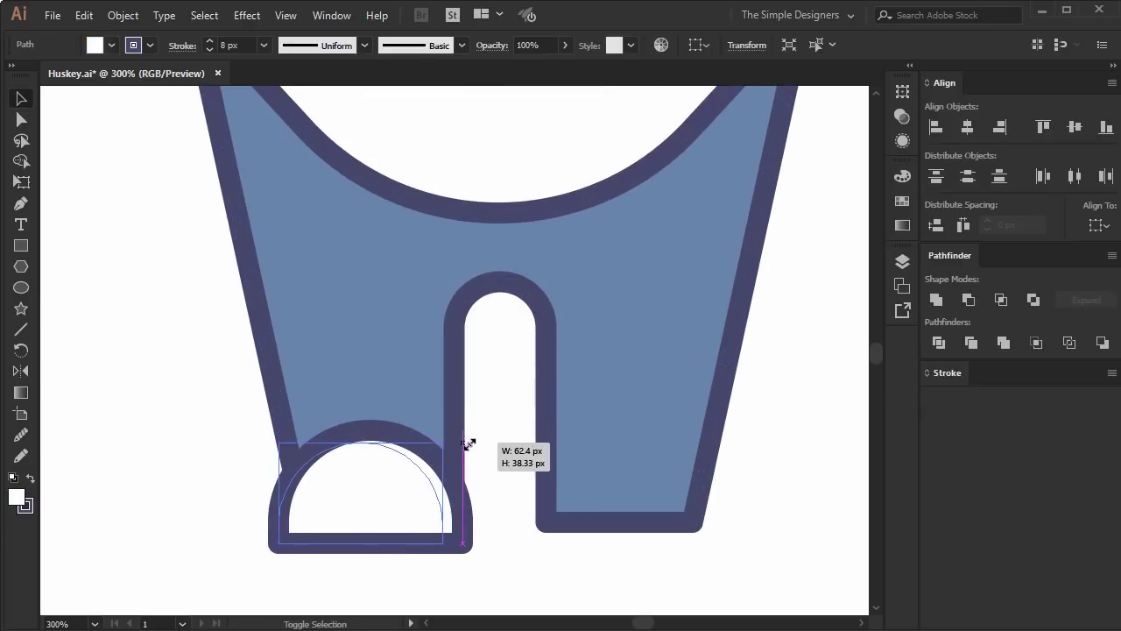
pyautogui.moveTo(464, 426); pyautogui.dragTo(476, 441)
pyautogui.moveTo(377, 447); pyautogui.dragTo(376, 451)
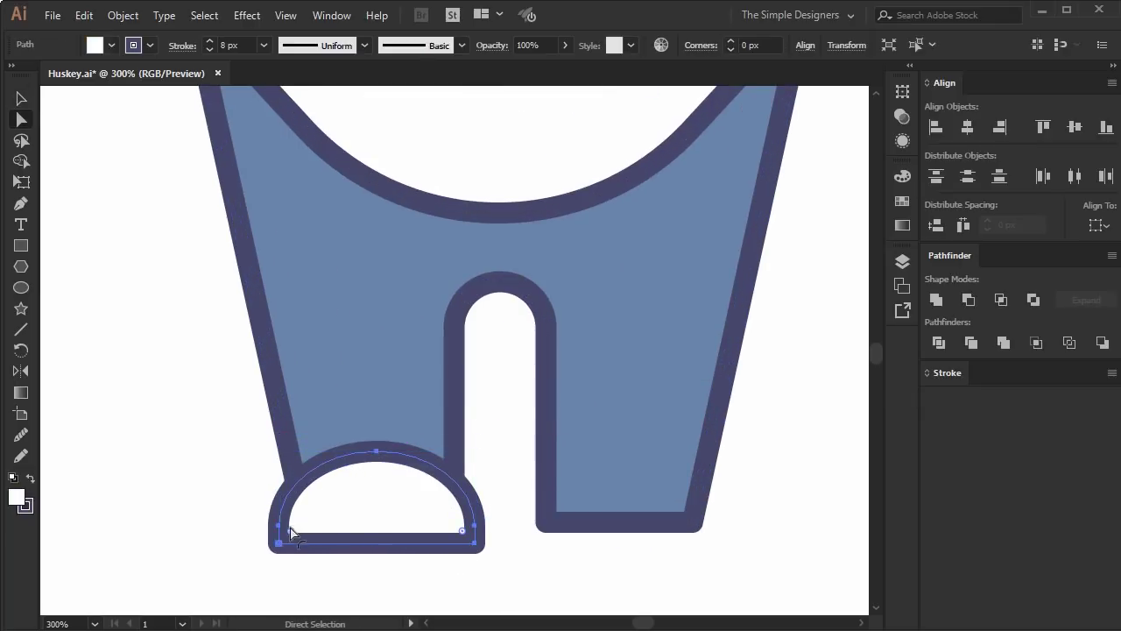
pyautogui.scroll(-2, 374, 462)
pyautogui.moveTo(421, 457); pyautogui.dragTo(423, 452)
pyautogui.moveTo(382, 483)
pyautogui.mouseDown()
pyautogui.moveTo(375, 487)
pyautogui.moveTo(498, 488)
pyautogui.mouseUp()
pyautogui.hotkey('ctrl', 'shift', 'a')
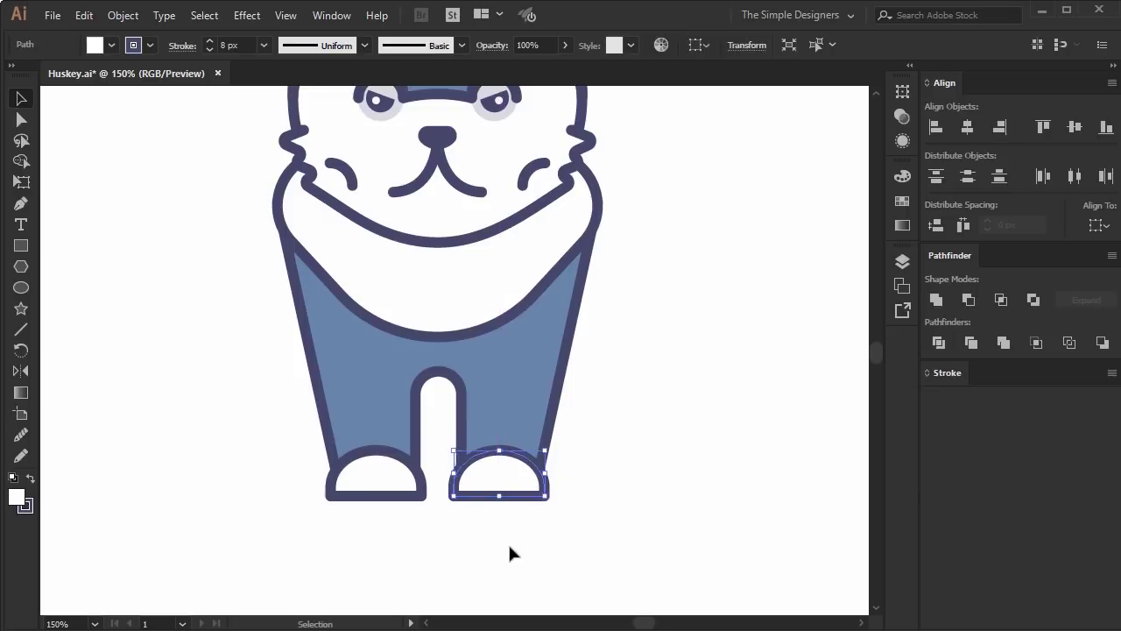
pyautogui.hotkey('ctrl', 'shift', 'a')
pyautogui.click(388, 492)
# Delete the old left foot and draw a rectangle at the bottom of the left leg.
pyautogui.press('Delete')
pyautogui.click(362, 489)
pyautogui.scroll(1, 362, 489)
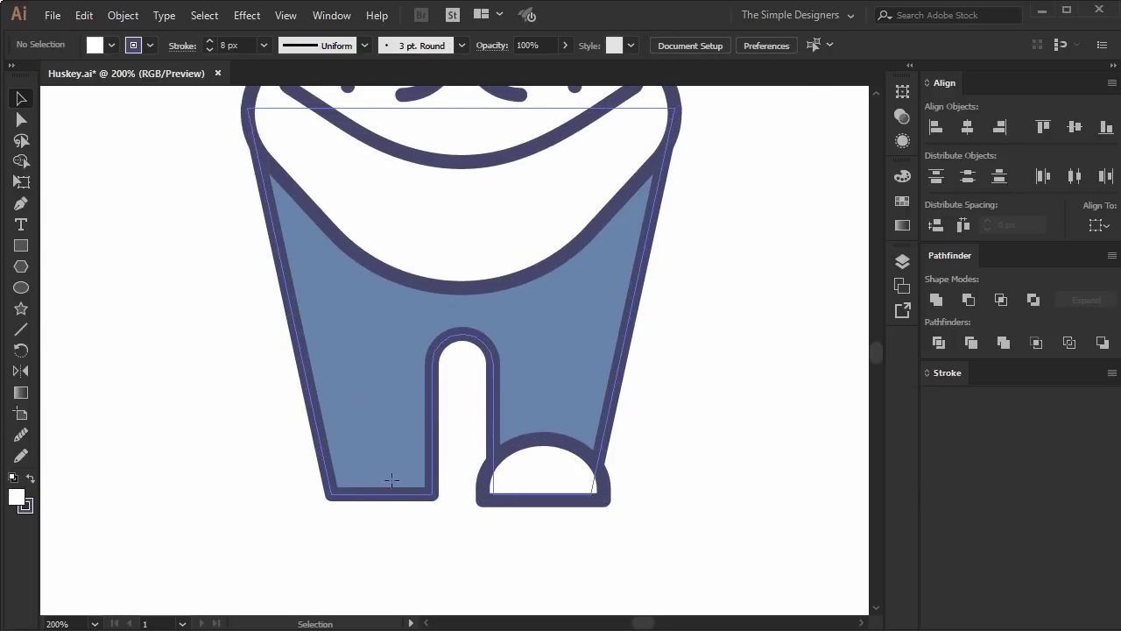
pyautogui.hotkey('ctrl', 'shift', 'a')
pyautogui.press('m')
pyautogui.moveTo(435, 490); pyautogui.dragTo(297, 443)
pyautogui.press('v')
pyautogui.moveTo(365, 467); pyautogui.dragTo(377, 513)
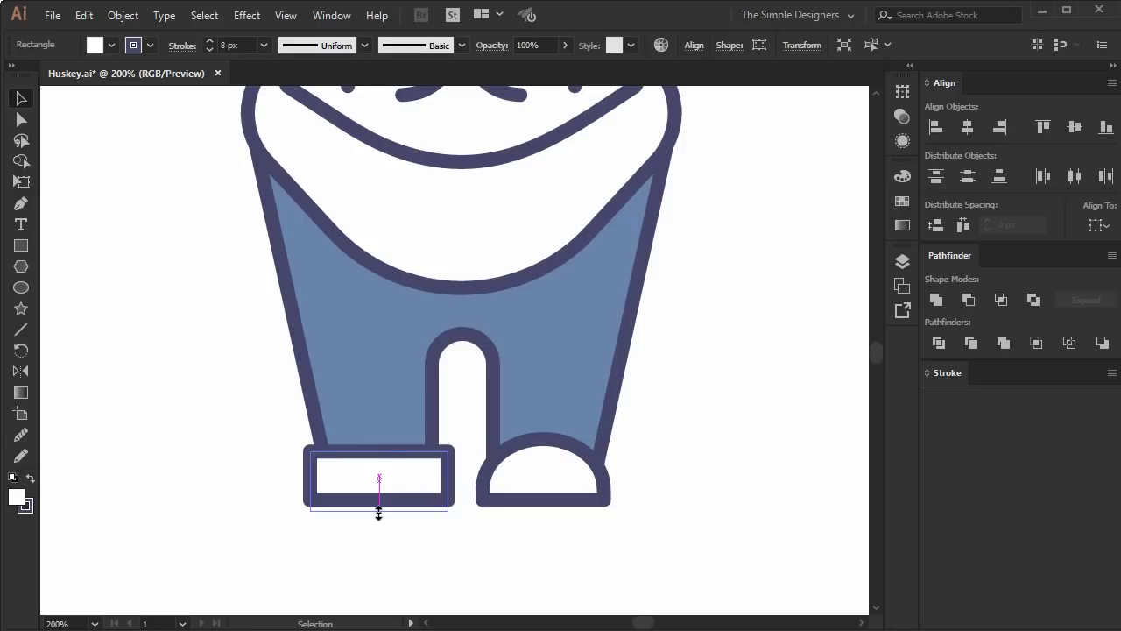
# Round the rectangle's top corners into a half-dome foot.
pyautogui.press('a')
pyautogui.click(309, 450)
pyautogui.keyDown('shift'); pyautogui.click(446, 453); pyautogui.keyUp('shift')
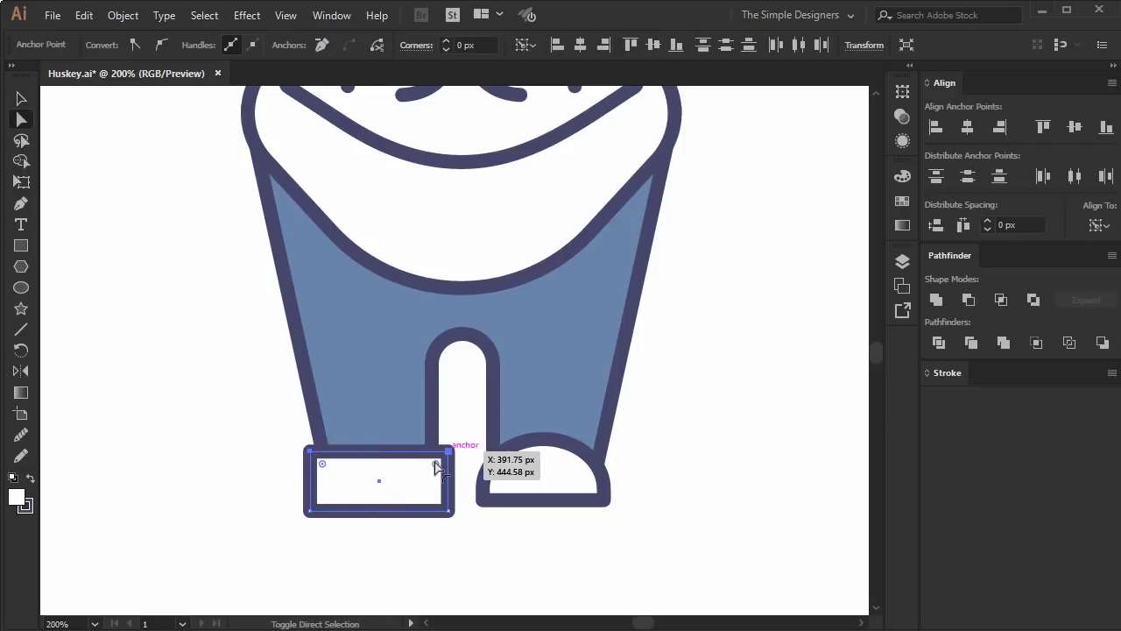
pyautogui.moveTo(438, 462); pyautogui.dragTo(406, 518)
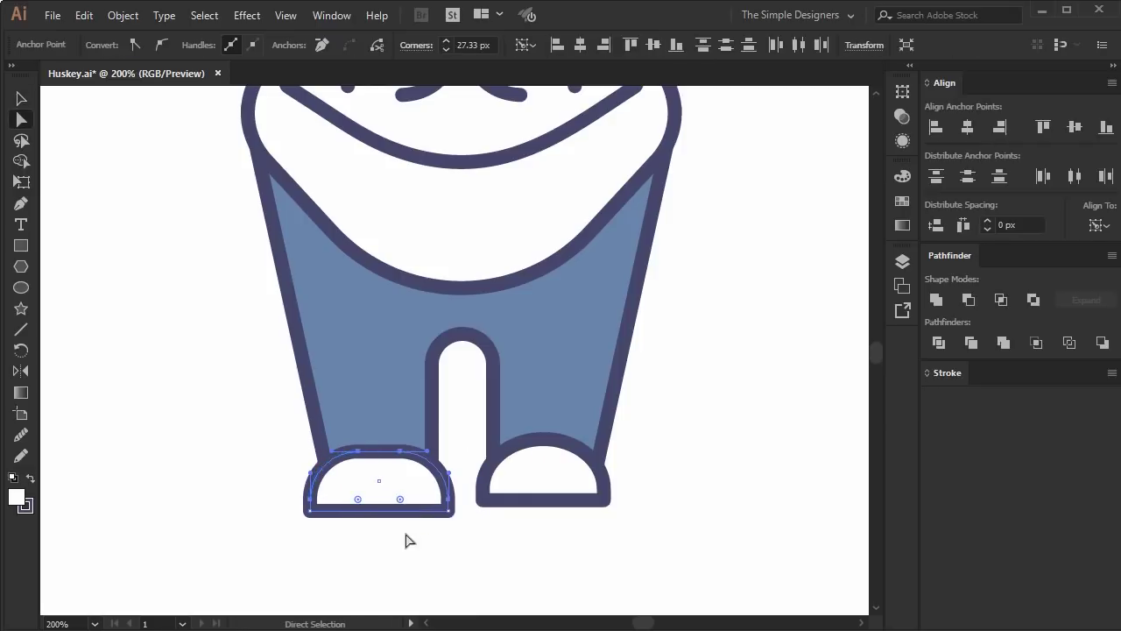
pyautogui.click(411, 554)
pyautogui.press('v')
# Delete the old right foot, narrow the new foot, and copy it under the right leg.
pyautogui.click(525, 498)
pyautogui.press('Delete')
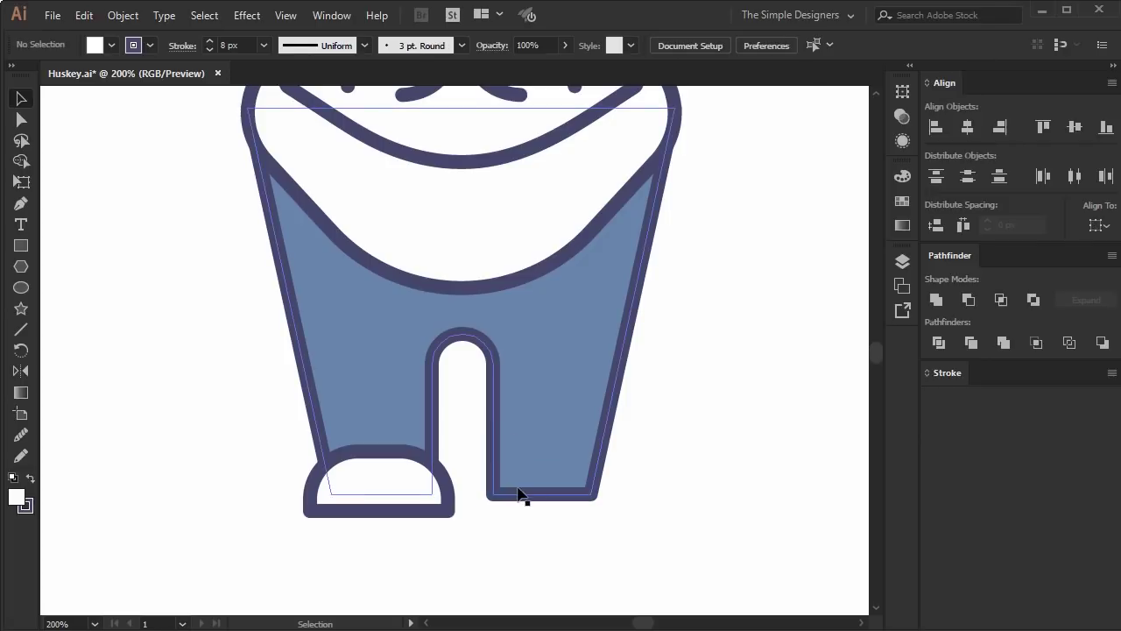
pyautogui.click(425, 487)
pyautogui.moveTo(448, 455); pyautogui.dragTo(436, 456)
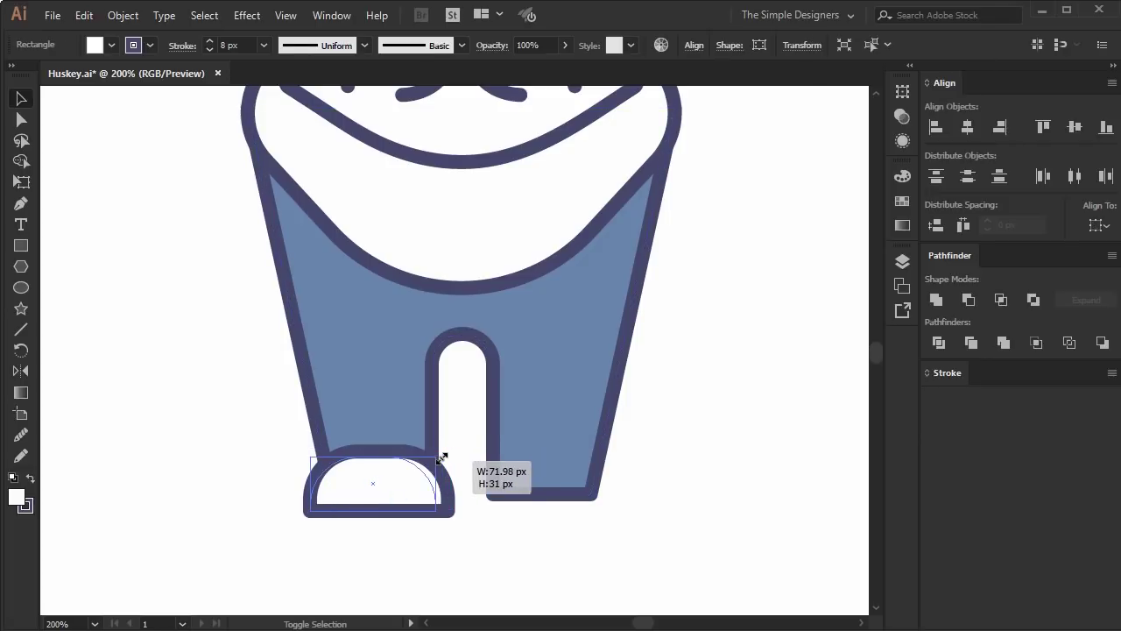
pyautogui.click(435, 527)
pyautogui.moveTo(380, 497)
pyautogui.mouseDown()
pyautogui.moveTo(387, 487)
pyautogui.moveTo(546, 482)
pyautogui.mouseUp()
pyautogui.click(496, 551)
# Draw a blue rectangle covering the husky's lower body.
pyautogui.hotkey('ctrl', '1')
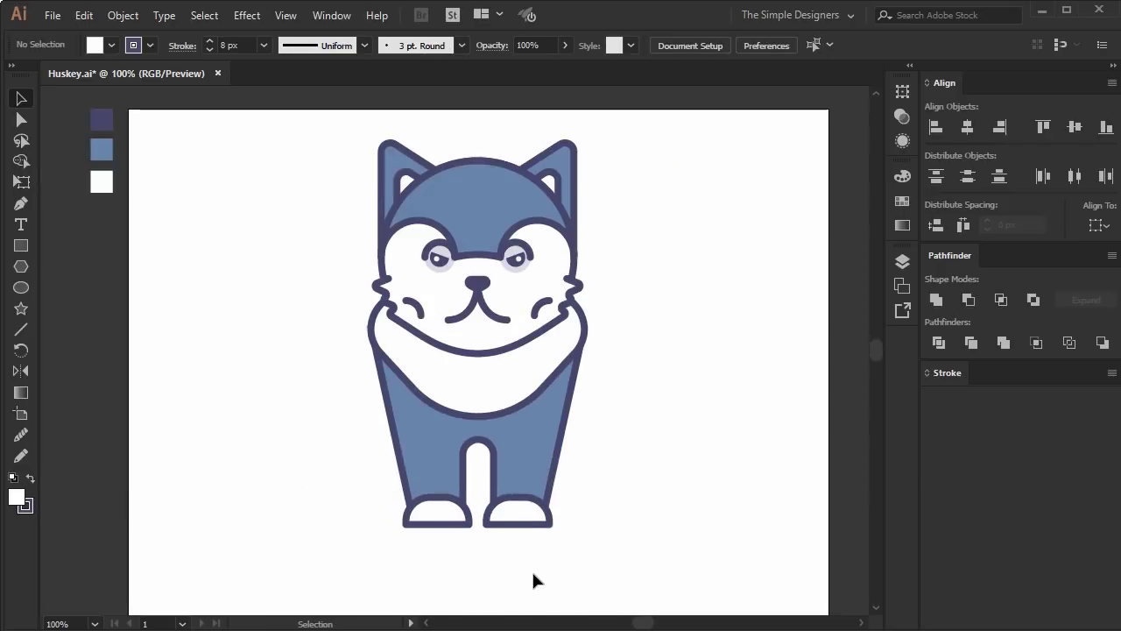
pyautogui.hotkey('ctrl', '+')
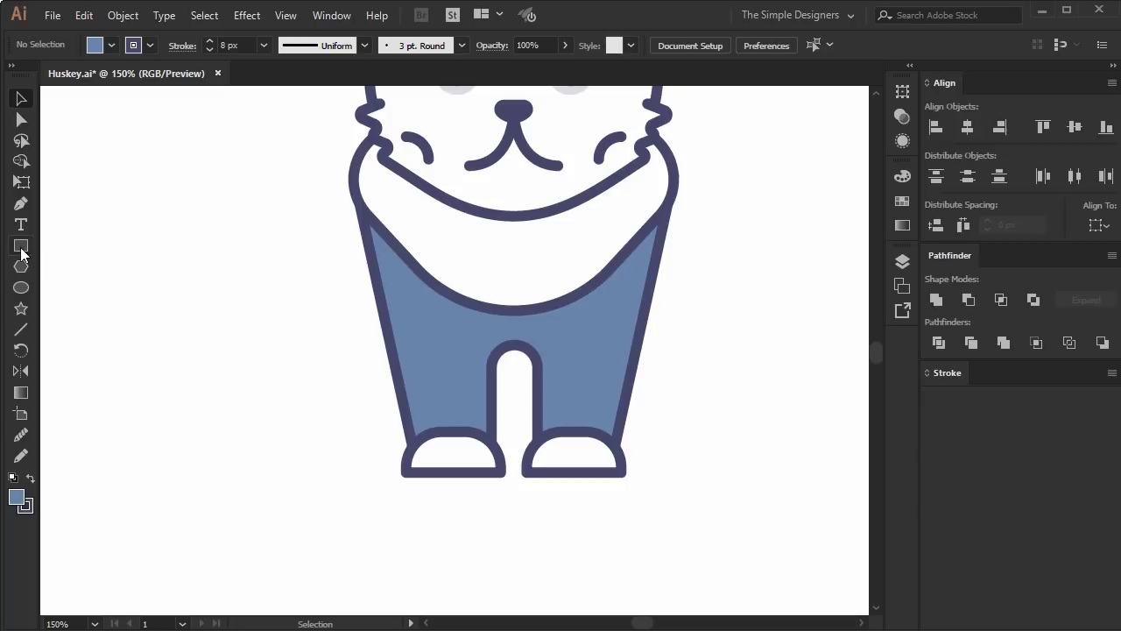
pyautogui.click(21, 248)
pyautogui.moveTo(352, 175)
pyautogui.mouseDown()
pyautogui.moveTo(643, 508)
pyautogui.moveTo(673, 491)
pyautogui.mouseUp()
pyautogui.moveTo(674, 486); pyautogui.dragTo(673, 439)
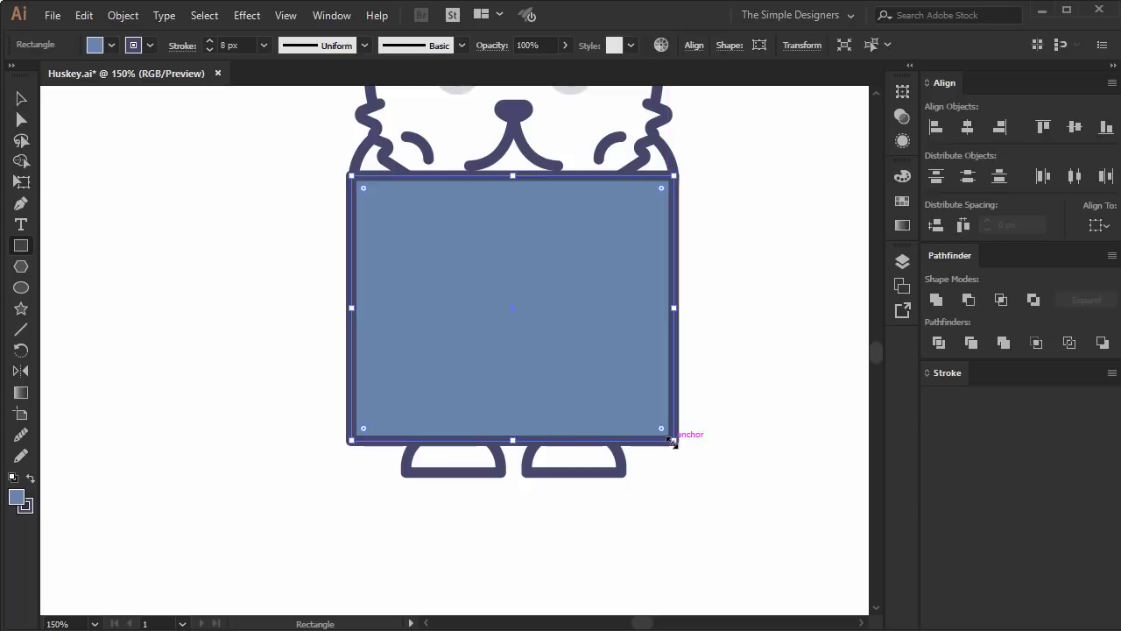
# Send the blue rectangle behind the body, taper it toward the bottom, and shorten it to about 194.77 px.
pyautogui.hotkey('ctrl', ']')
pyautogui.hotkey('ctrl', ']')
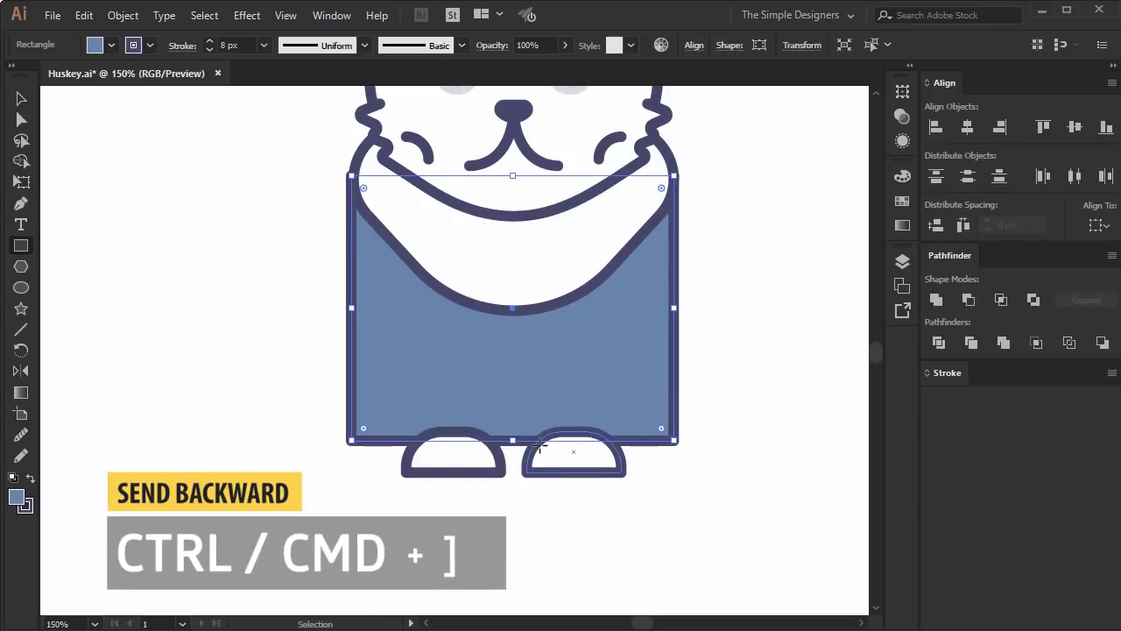
pyautogui.hotkey('ctrl', ']')
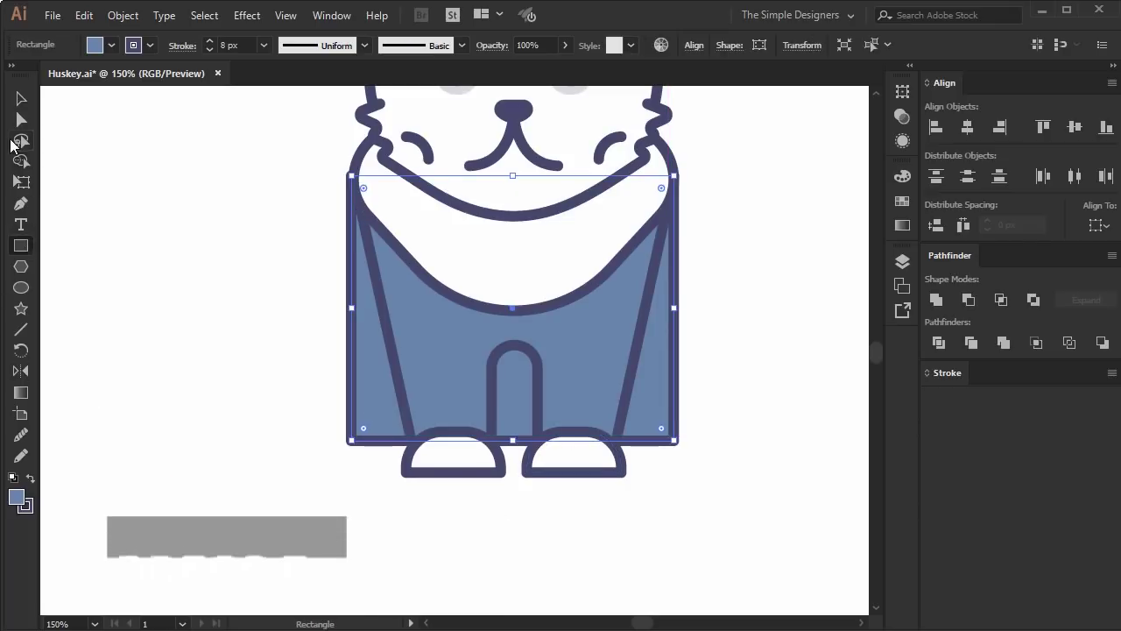
pyautogui.press('e')
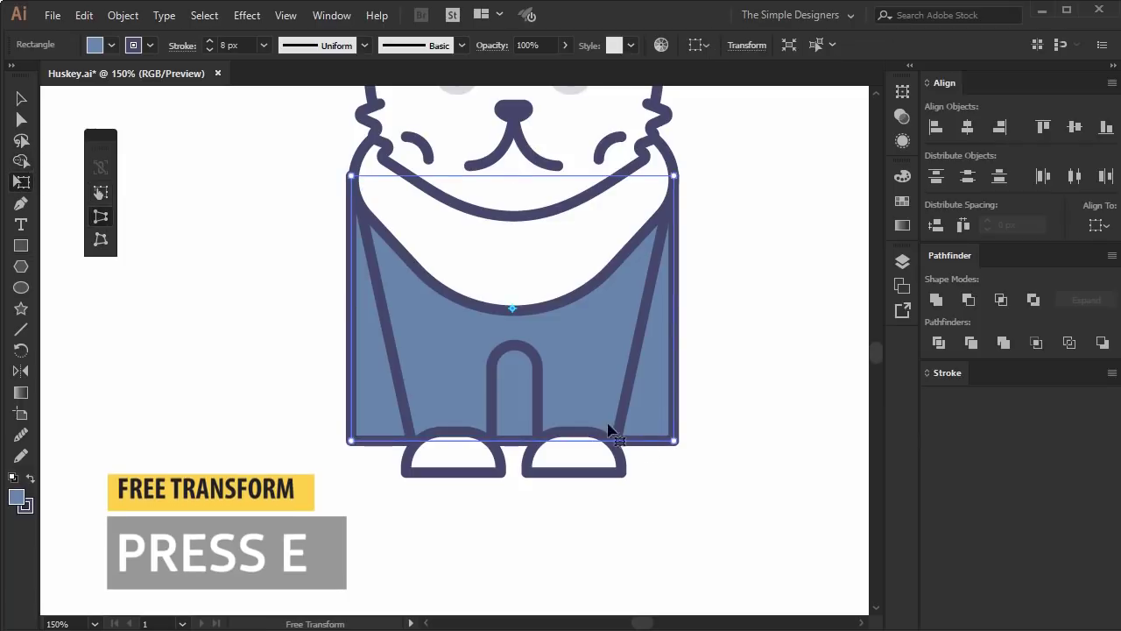
pyautogui.moveTo(673, 441)
pyautogui.mouseDown()
pyautogui.moveTo(677, 457)
pyautogui.moveTo(644, 439)
pyautogui.mouseUp()
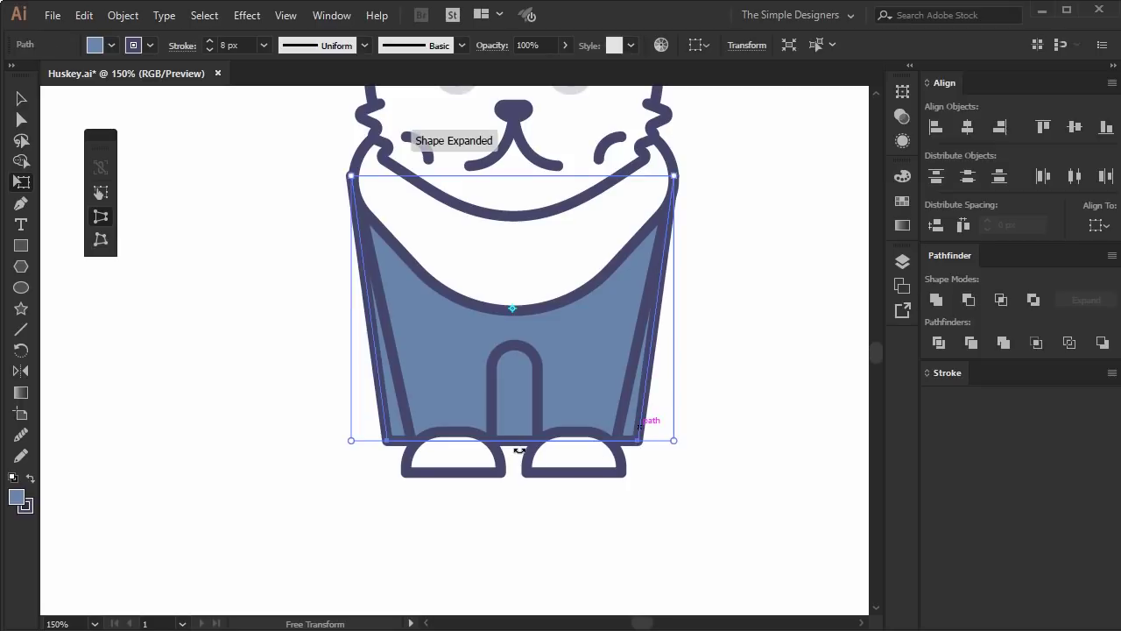
pyautogui.moveTo(351, 177); pyautogui.dragTo(360, 177)
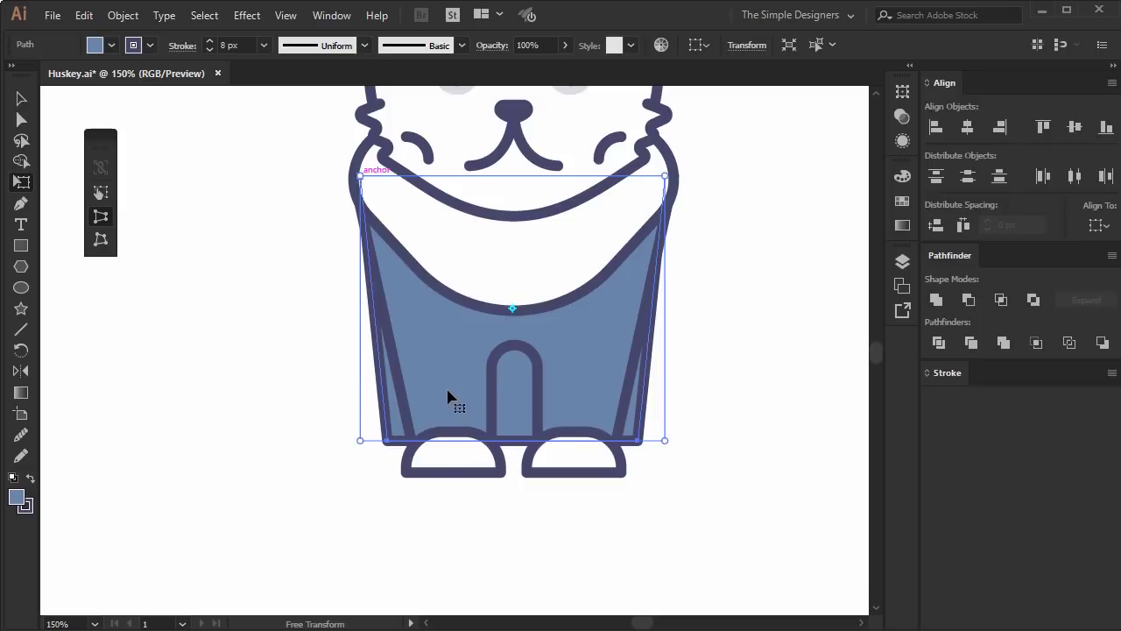
pyautogui.press('v')
pyautogui.moveTo(512, 439); pyautogui.dragTo(512, 431)
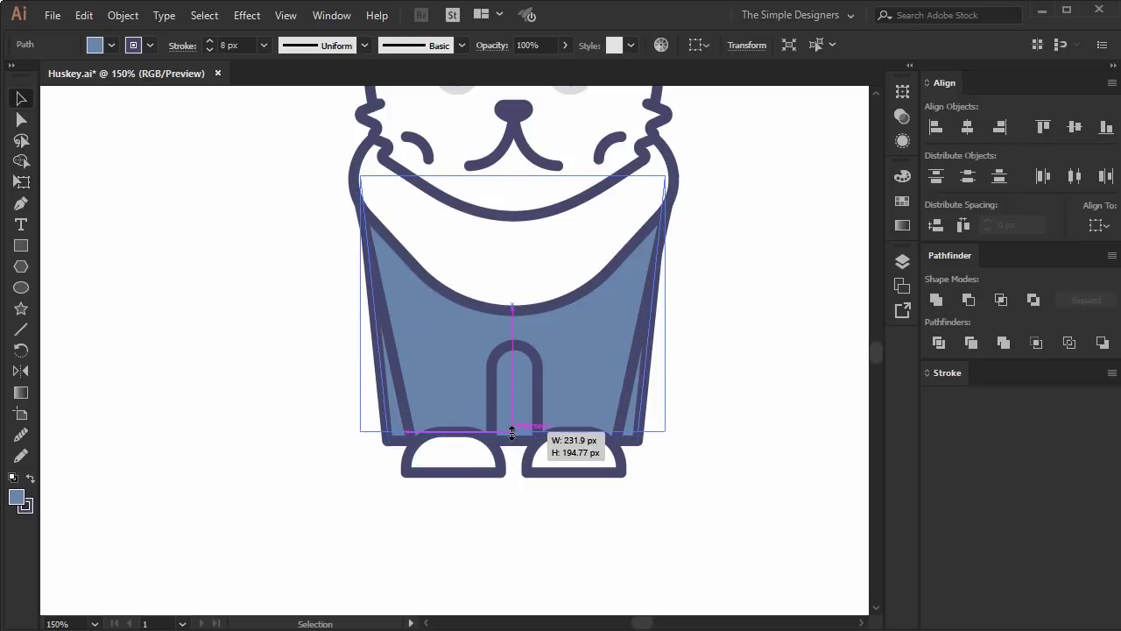
pyautogui.click(517, 537)
# Copy a smaller foot behind the body's left side and another copy to its right side.
pyautogui.moveTo(451, 461)
pyautogui.mouseDown()
pyautogui.moveTo(301, 438)
pyautogui.moveTo(340, 468)
pyautogui.moveTo(417, 434)
pyautogui.mouseUp()
pyautogui.click(339, 468)
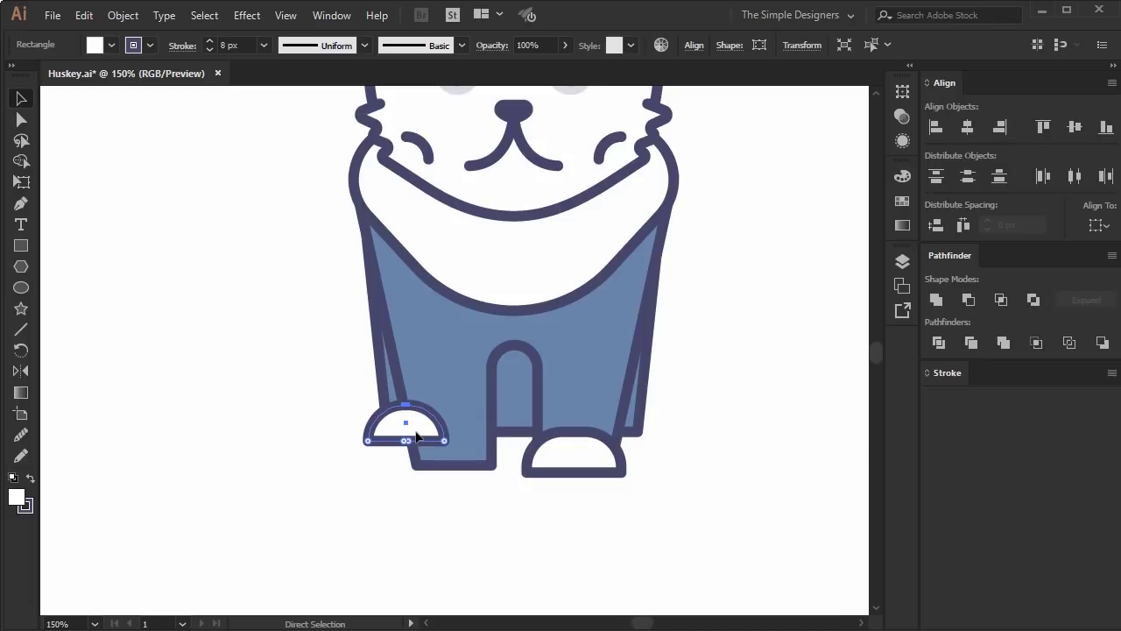
pyautogui.hotkey('ctrl', 'shift', '[')
pyautogui.click(378, 454)
pyautogui.moveTo(398, 428); pyautogui.dragTo(633, 427)
pyautogui.click(632, 504)
pyautogui.moveTo(557, 464); pyautogui.dragTo(438, 464)
pyautogui.click(463, 500)
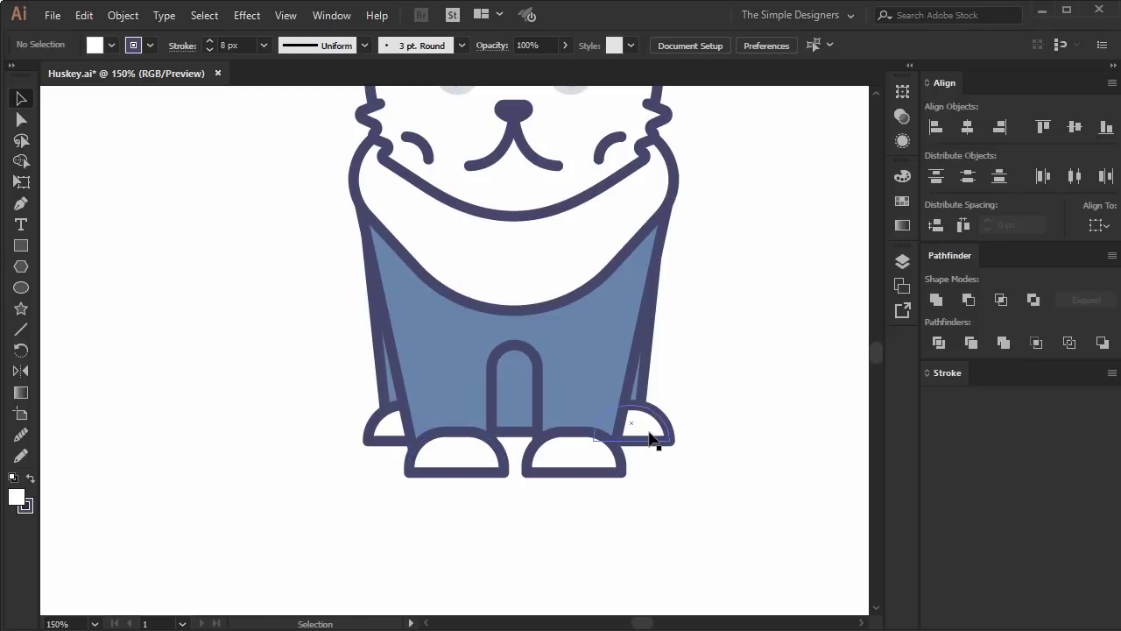
pyautogui.moveTo(650, 438); pyautogui.dragTo(636, 438)
# Vertically align both back feet to the same height and narrow them symmetrically.
pyautogui.click(394, 425)
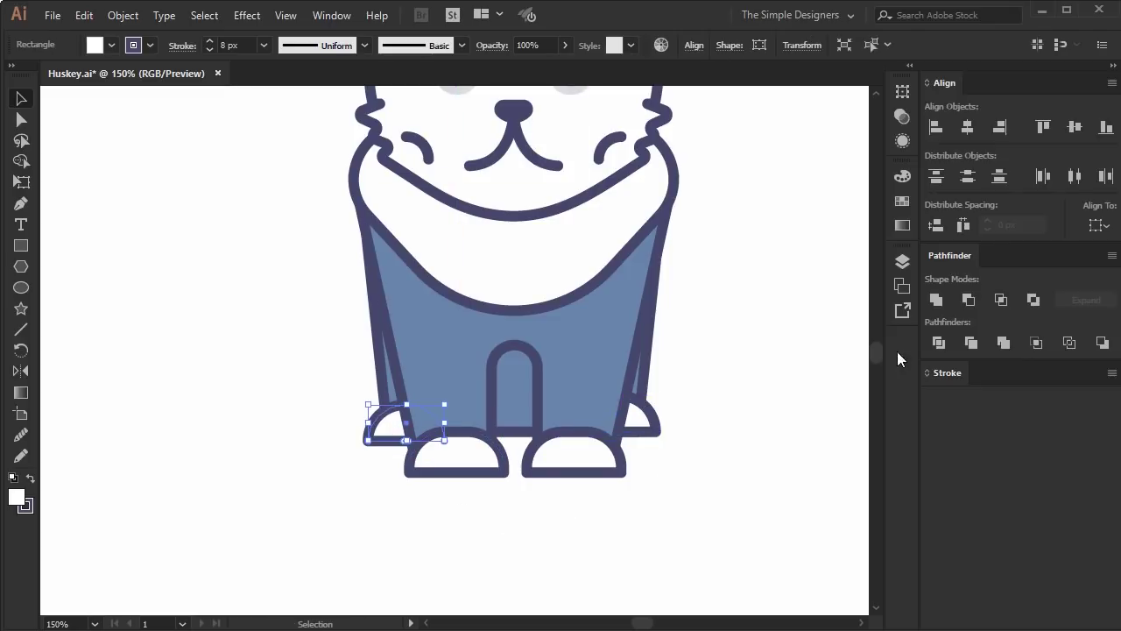
pyautogui.click(1070, 128)
pyautogui.keyDown('shift'); pyautogui.click(657, 415); pyautogui.keyUp('shift')
pyautogui.click(1075, 127)
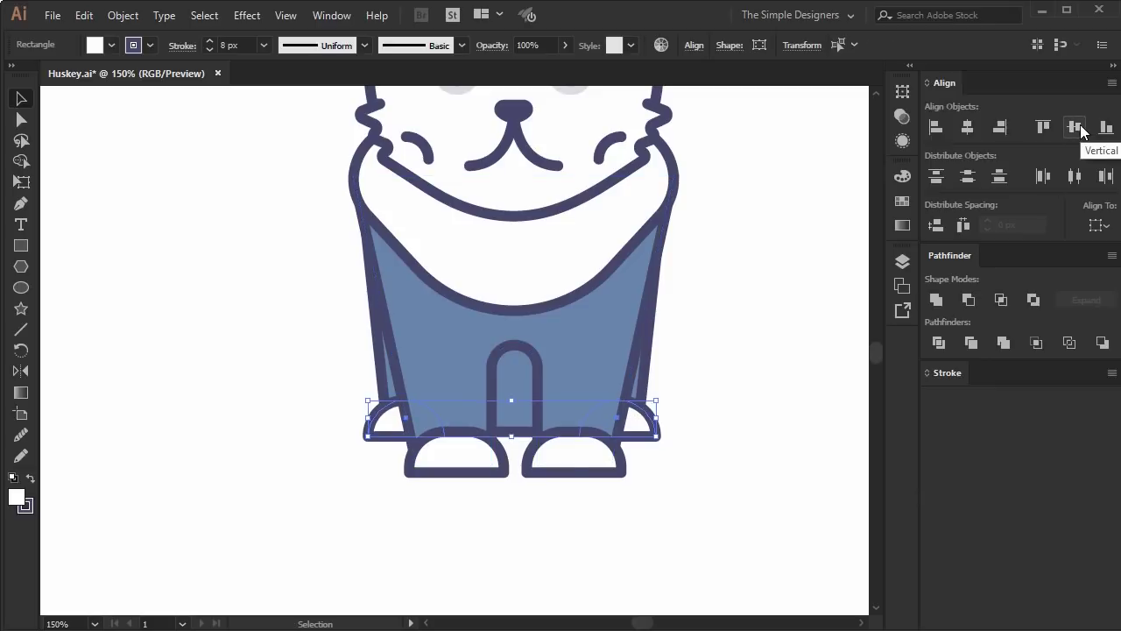
pyautogui.click(1083, 130)
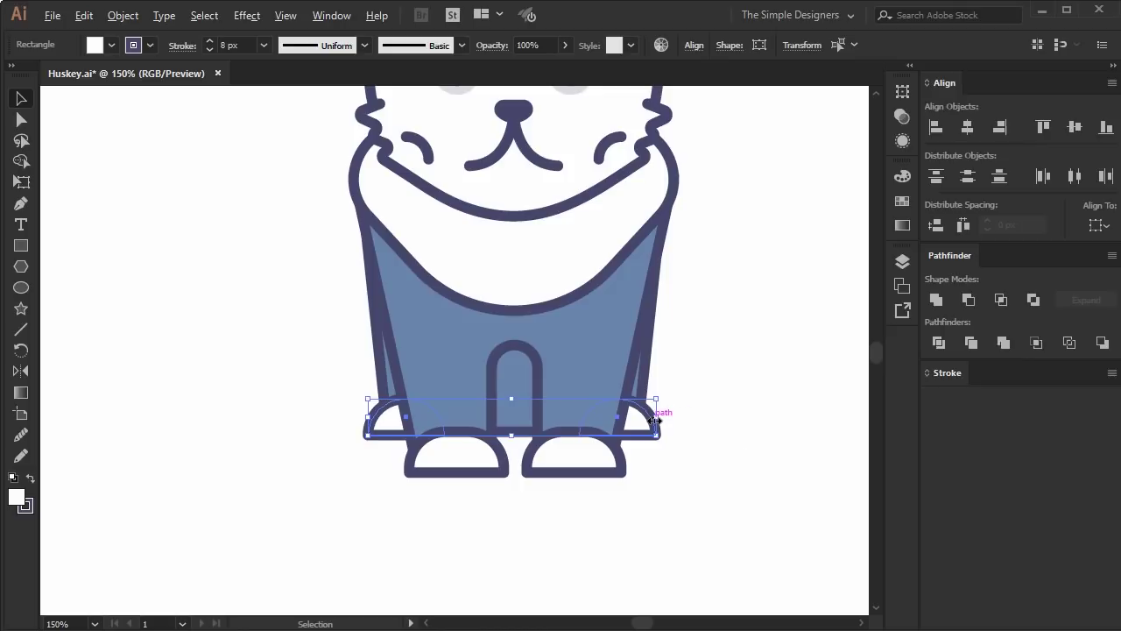
pyautogui.moveTo(655, 421); pyautogui.dragTo(646, 421)
pyautogui.click(685, 416)
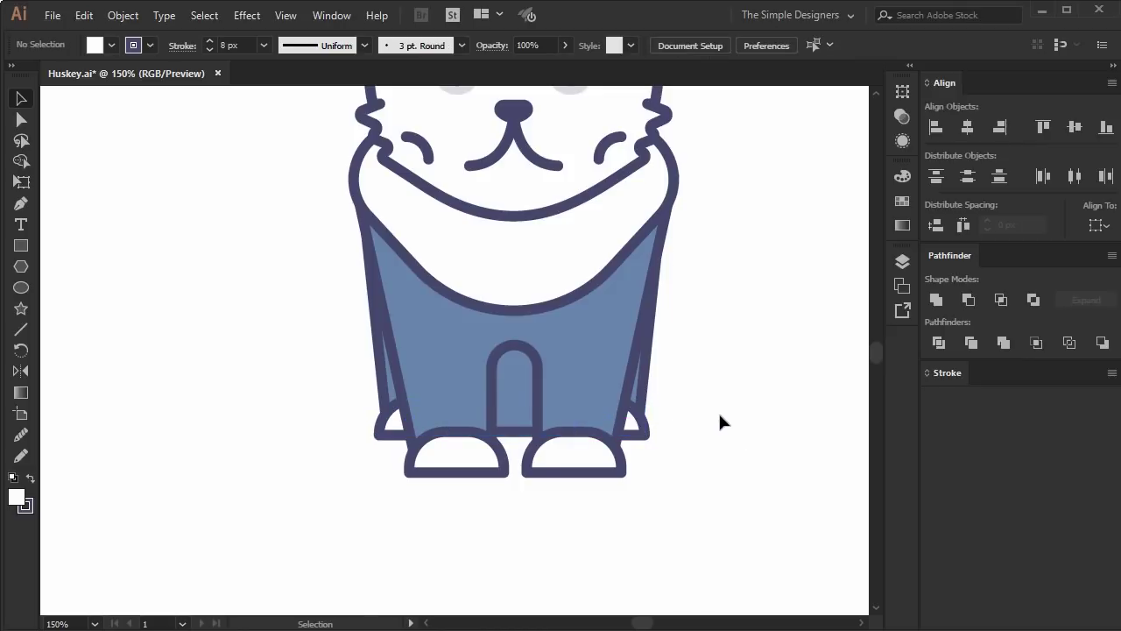
pyautogui.scroll(-1, 713, 411)
pyautogui.scroll(2, 700, 381)
pyautogui.click(656, 394)
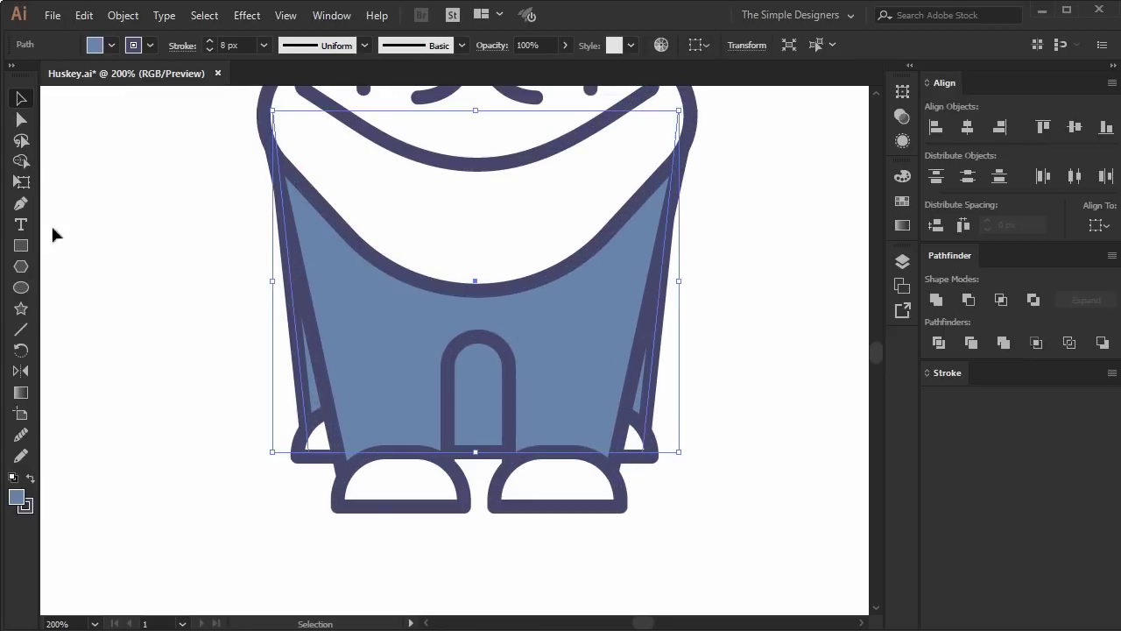
# Pull the blue body's bottom corners slightly inward with perspective distortion.
pyautogui.click(21, 182)
pyautogui.click(101, 217)
pyautogui.moveTo(677, 452); pyautogui.dragTo(670, 453)
pyautogui.press('v')
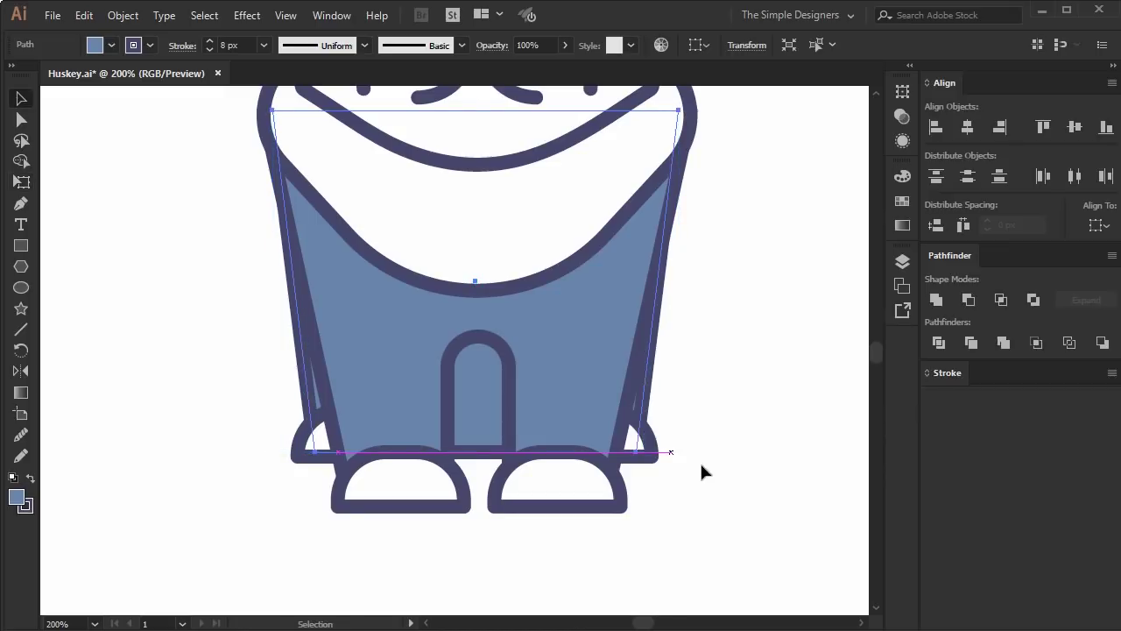
pyautogui.click(637, 506)
# Cut a leg gap into the body by removing a rectangle region with Shape Builder.
pyautogui.press('m')
pyautogui.moveTo(412, 306); pyautogui.dragTo(563, 482)
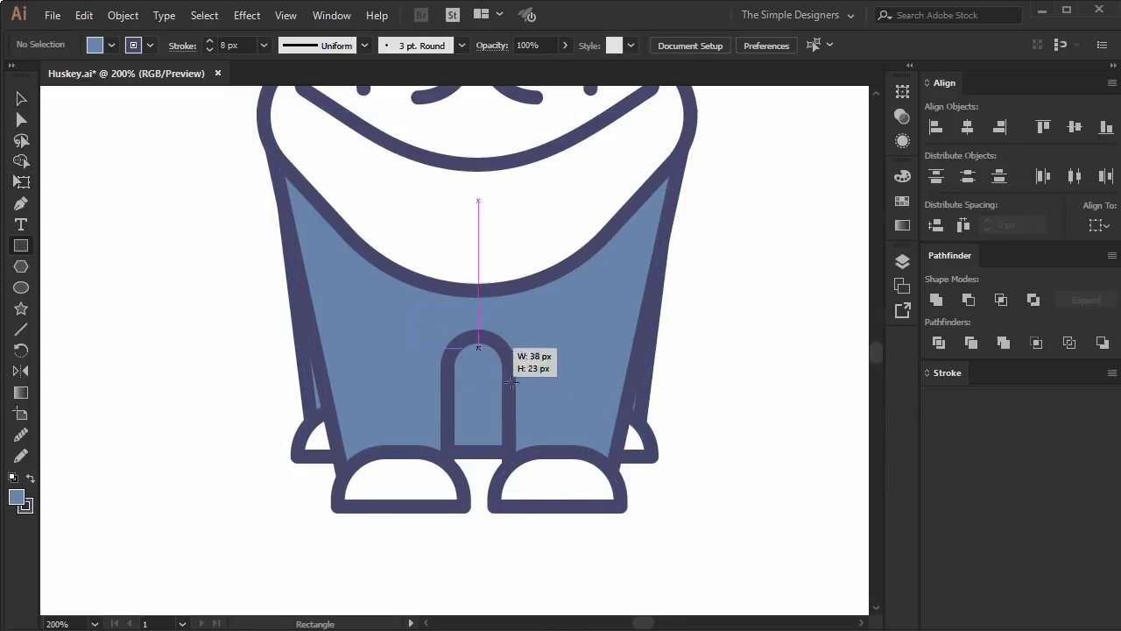
pyautogui.press('v')
pyautogui.click(644, 403)
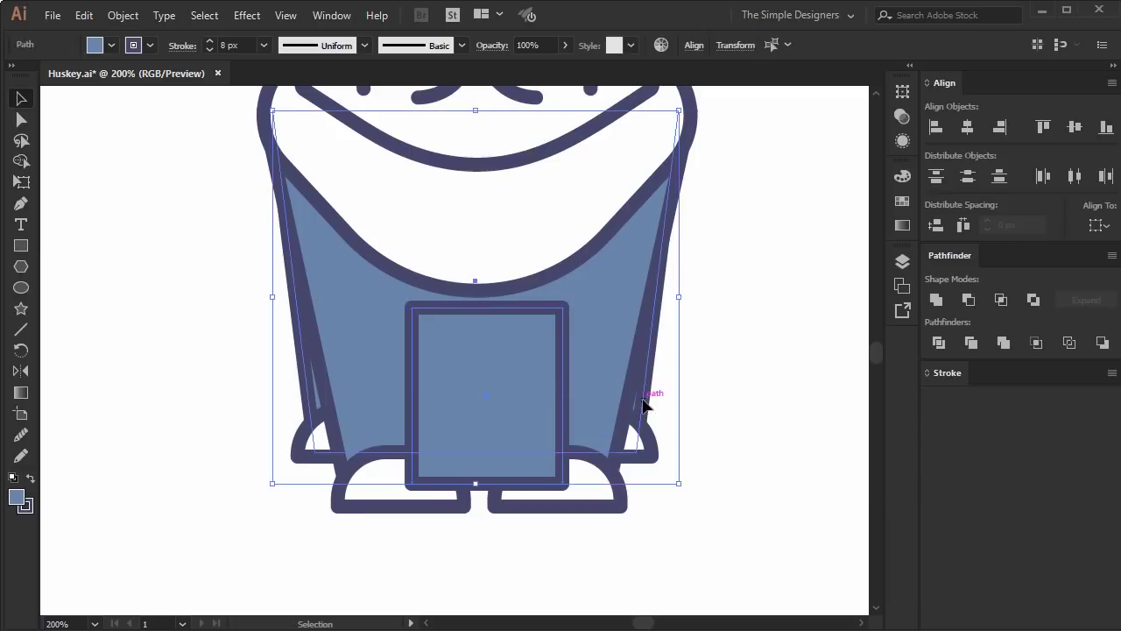
pyautogui.hotkey('shift', 'm')
pyautogui.keyDown('alt'); pyautogui.click(496, 388); pyautogui.keyUp('alt')
pyautogui.press('v')
pyautogui.click(760, 398)
pyautogui.hotkey('ctrl', '-')
pyautogui.hotkey('ctrl', '-')
pyautogui.hotkey('ctrl', '-')
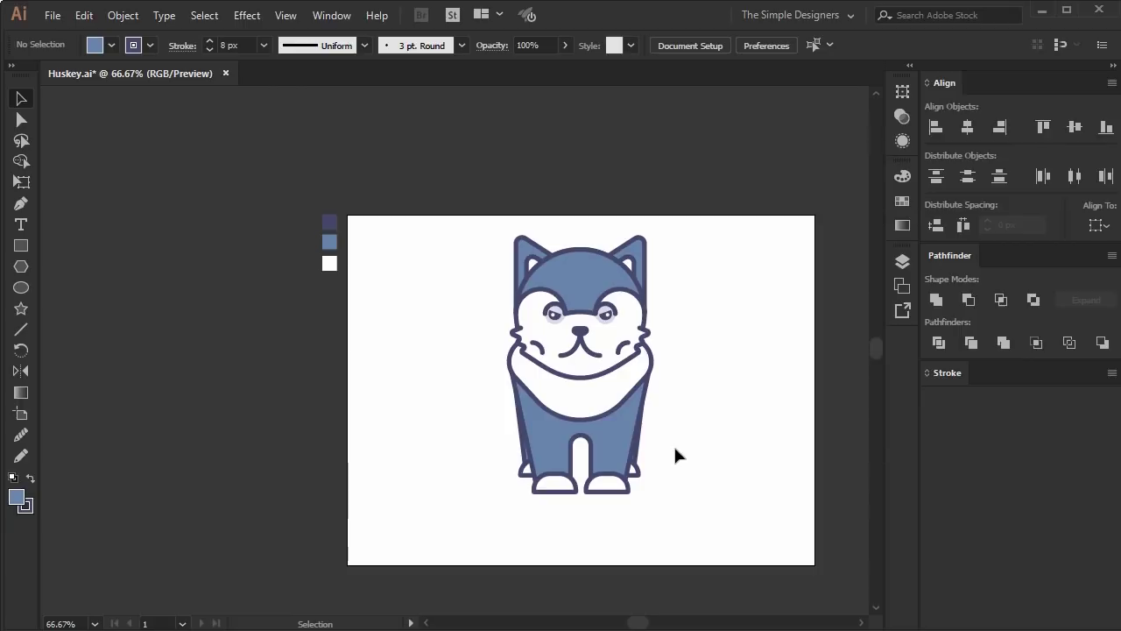
# Group the body with the feet, bring the white chest in front, and nudge both up.
pyautogui.click(520, 465)
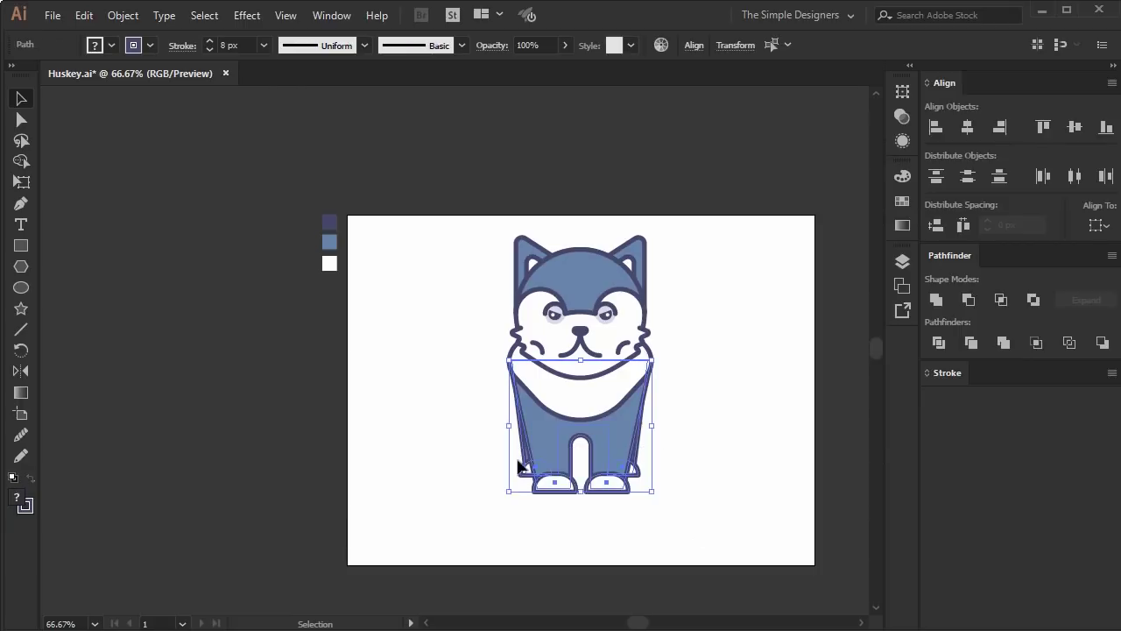
pyautogui.keyDown('shift'); pyautogui.click(592, 477); pyautogui.keyUp('shift')
pyautogui.hotkey('ctrl', 'g')
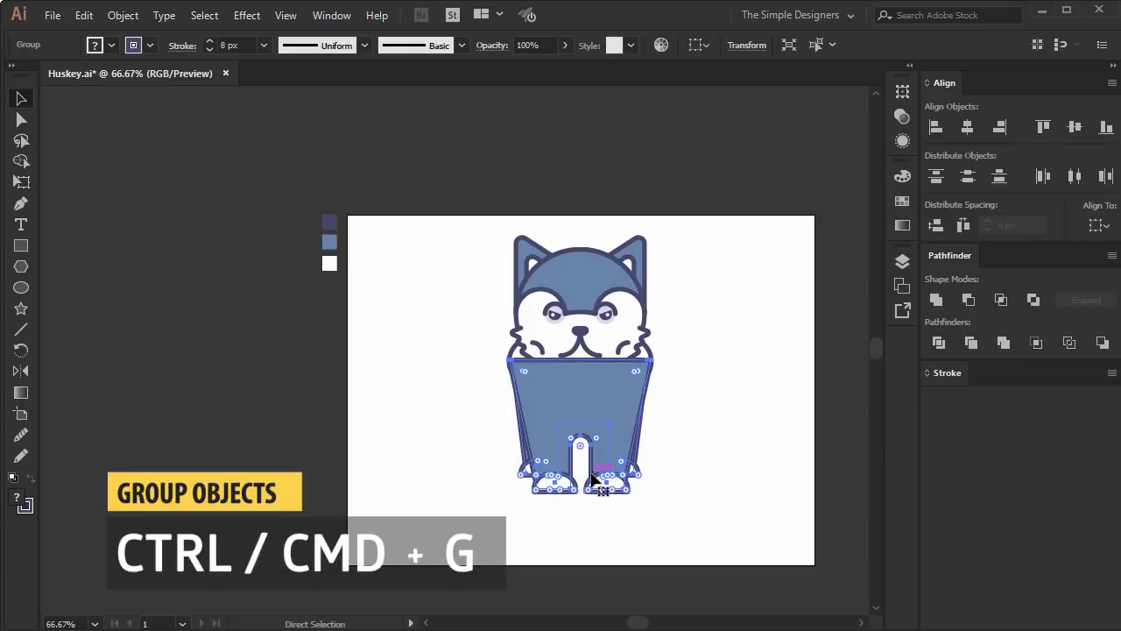
pyautogui.hotkey('ctrl', 'shift', '[')
pyautogui.click(751, 363)
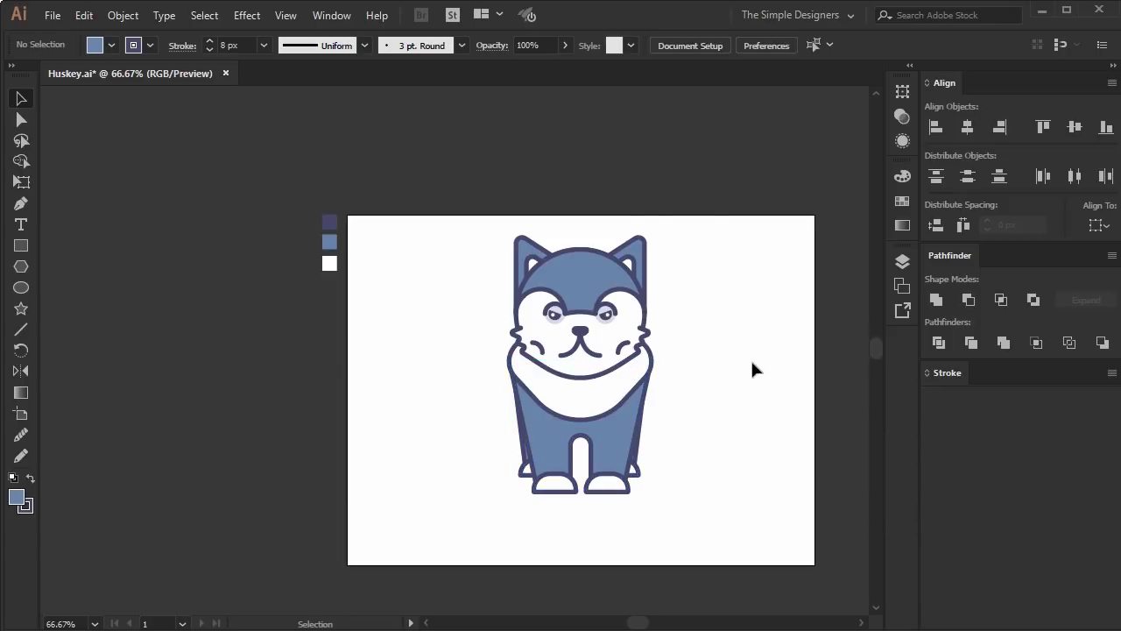
pyautogui.hotkey('ctrl', '+')
pyautogui.moveTo(496, 532); pyautogui.dragTo(402, 479)
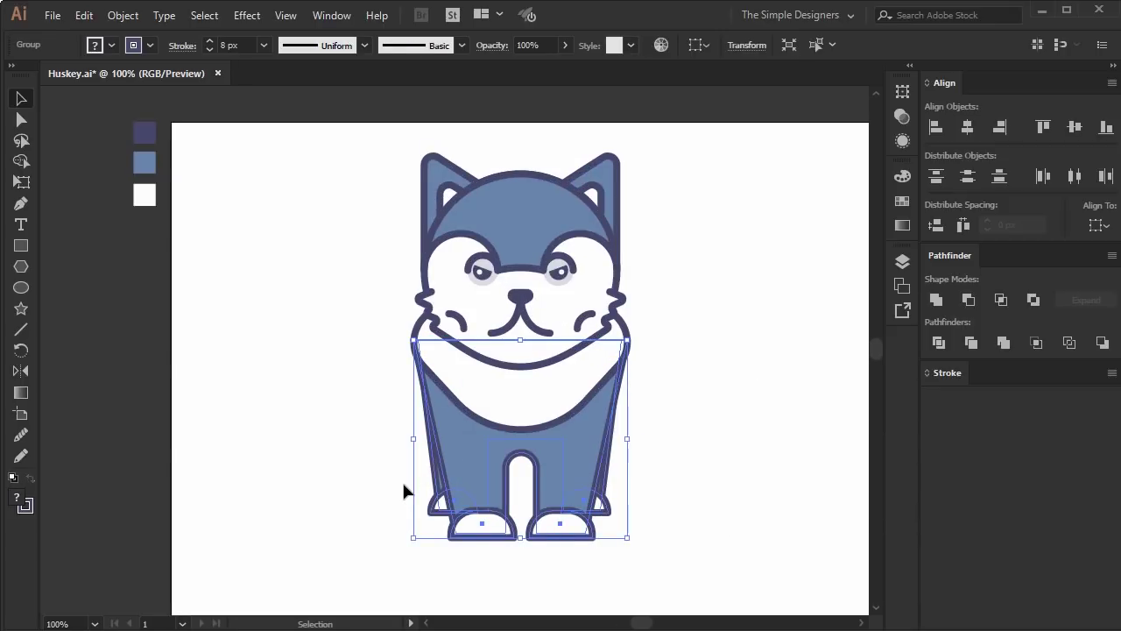
pyautogui.press('Up')
pyautogui.press('Up')
pyautogui.press('Up')
pyautogui.click(783, 419)
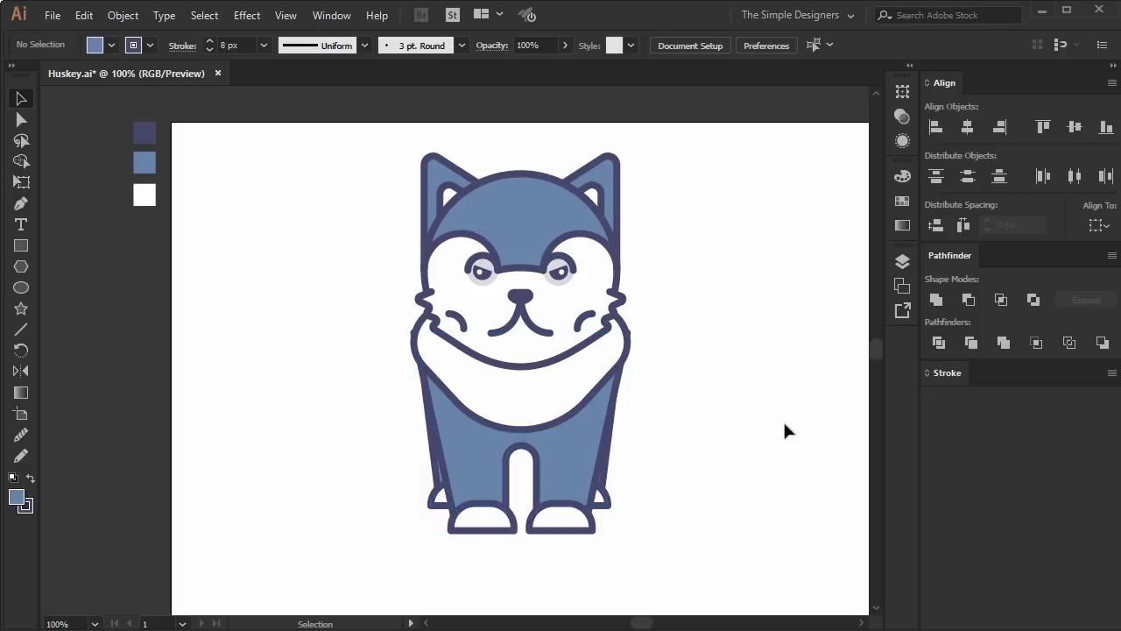
# Widen the white chest shape symmetrically and check the shapes in outline view.
pyautogui.click(621, 355)
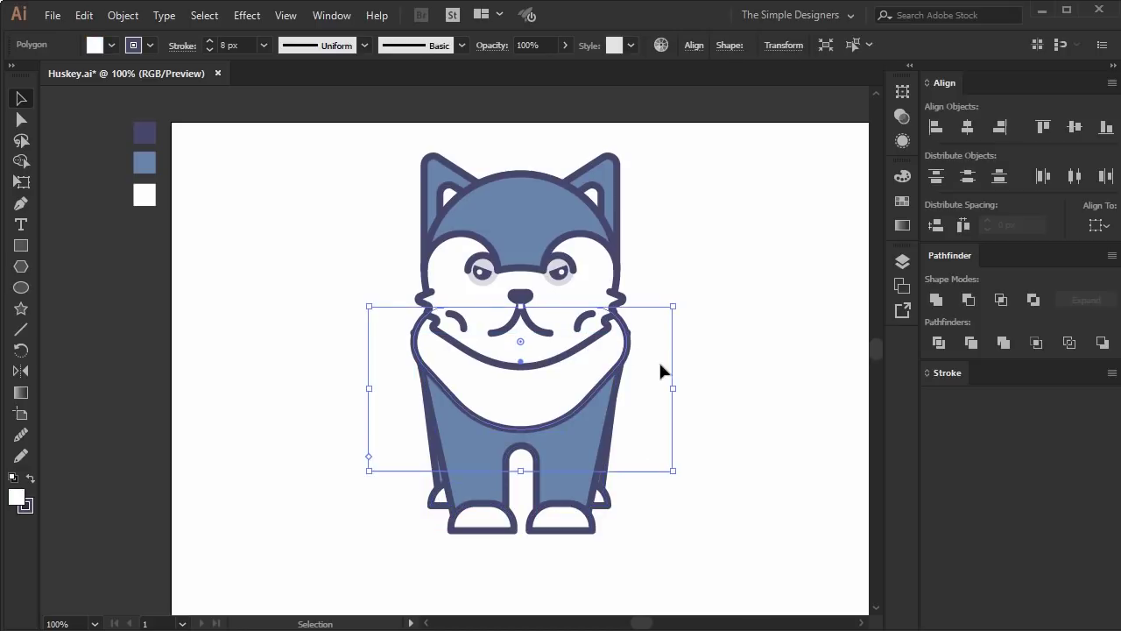
pyautogui.moveTo(677, 389); pyautogui.dragTo(675, 388)
pyautogui.click(708, 405)
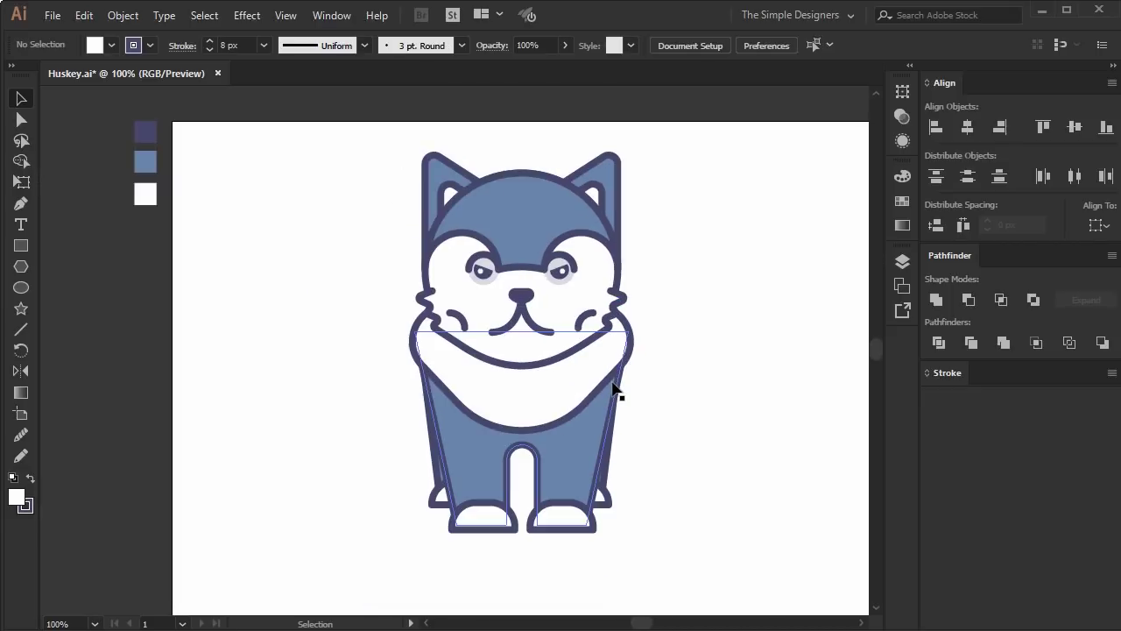
pyautogui.hotkey('ctrl', 'y')
pyautogui.hotkey('ctrl', 'y')
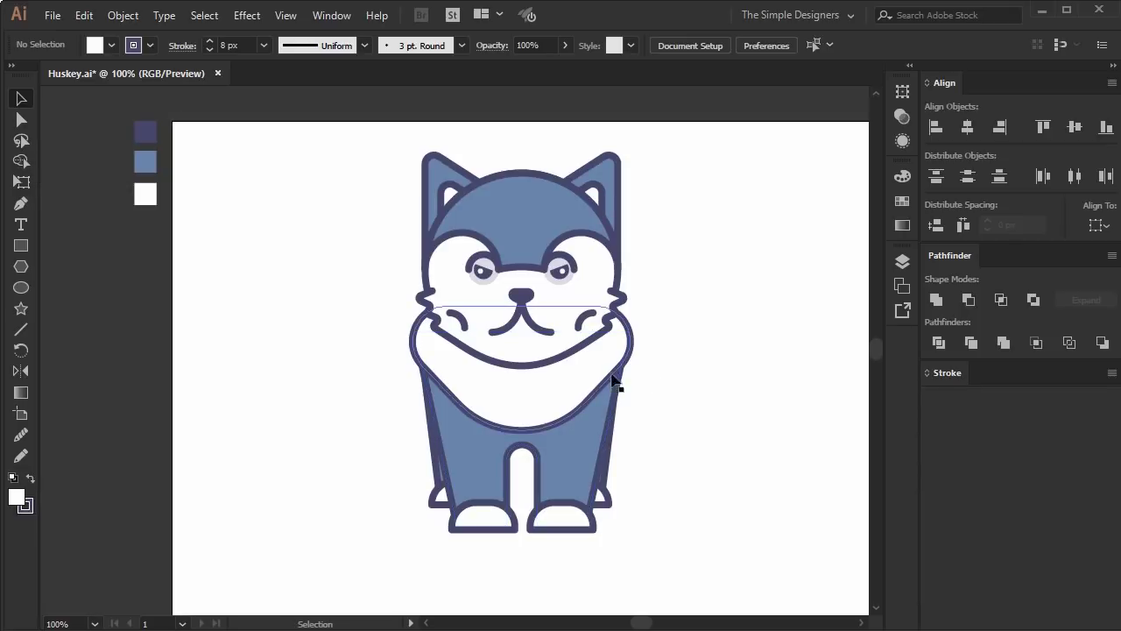
pyautogui.hotkey('ctrl', '0')
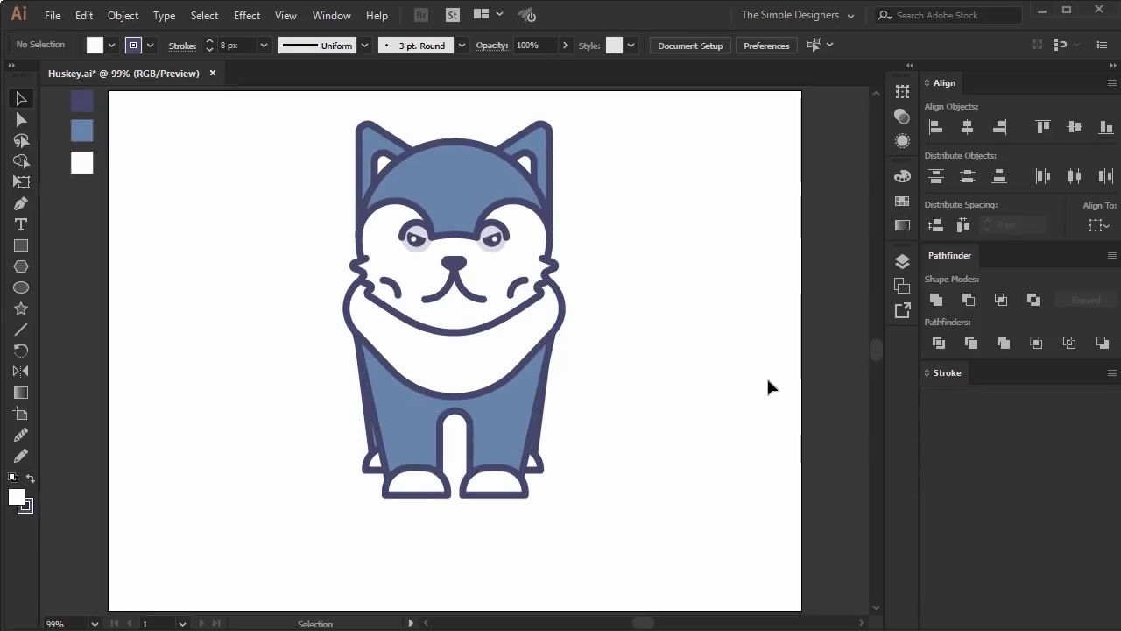
# Move the whole husky about 47 px lower on the artboard.
pyautogui.moveTo(298, 226); pyautogui.dragTo(283, 134)
pyautogui.moveTo(443, 207); pyautogui.dragTo(443, 245)
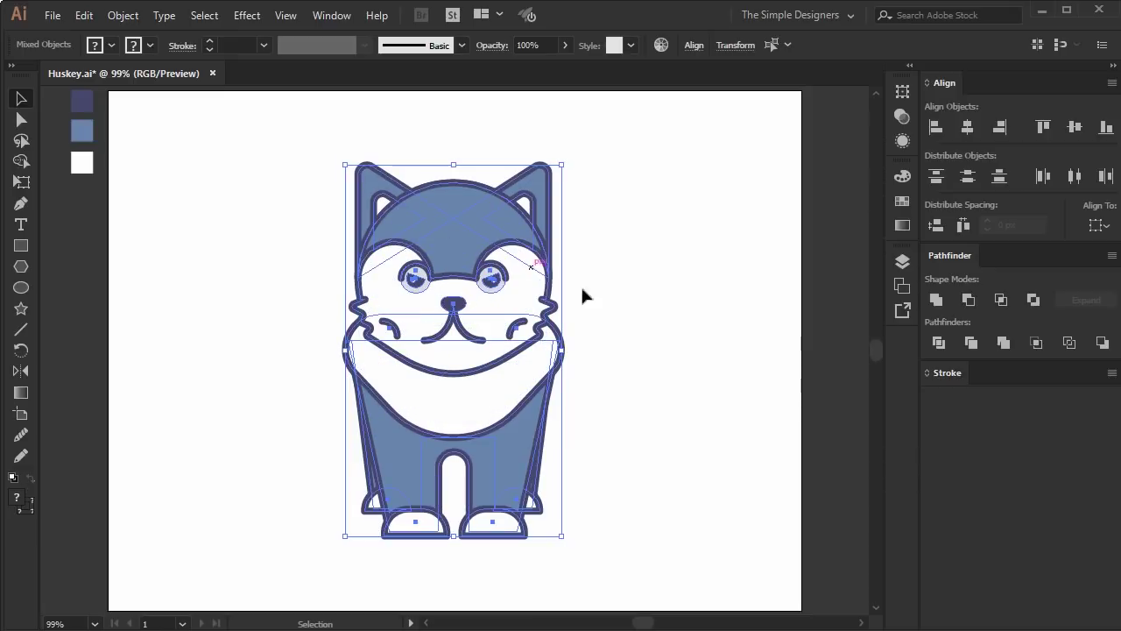
pyautogui.click(648, 305)
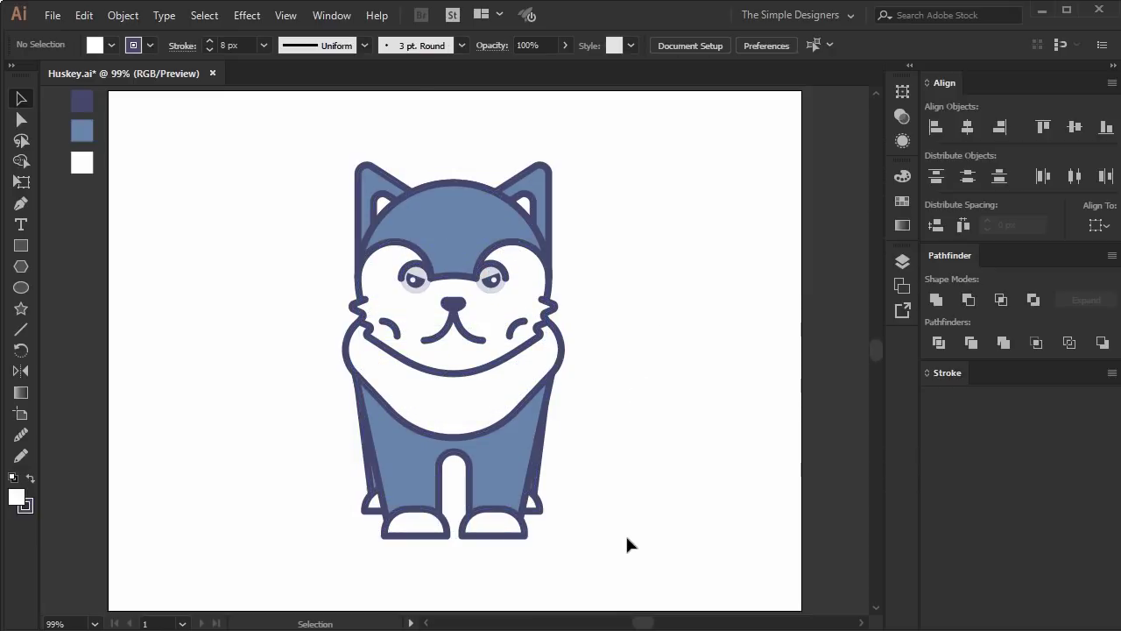
pyautogui.hotkey('ctrl', '0')
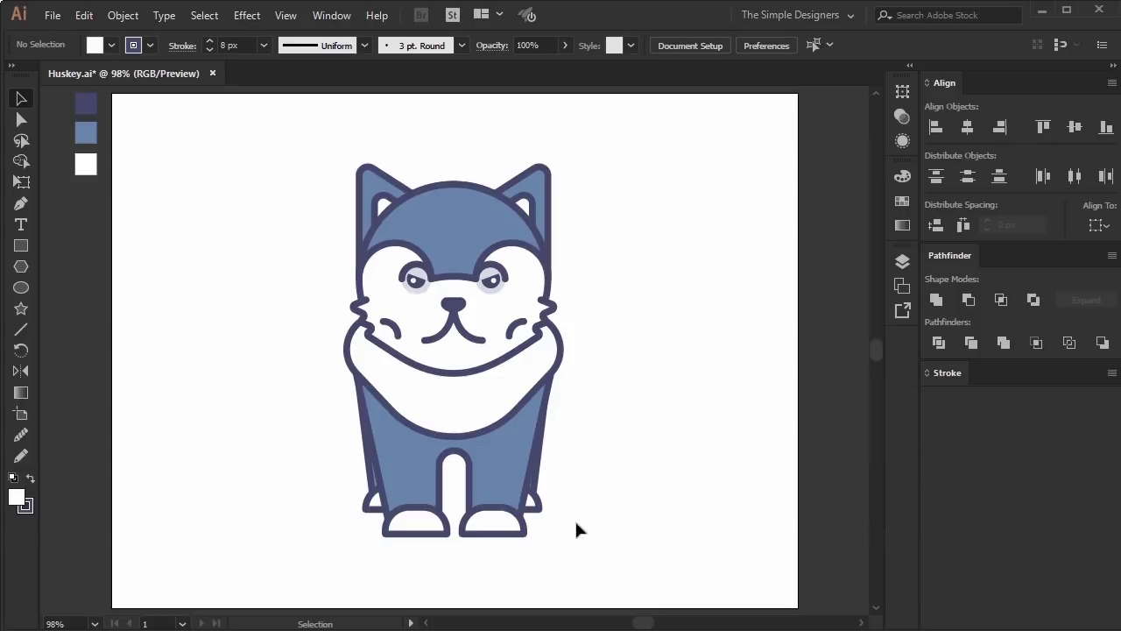
# Place a backup copy of the husky to the left of the artboard.
pyautogui.keyDown('alt'); pyautogui.scroll(-1, 575, 518); pyautogui.keyUp('alt')
pyautogui.moveTo(605, 530); pyautogui.dragTo(419, 289)
pyautogui.keyDown('alt'); pyautogui.moveTo(501, 390); pyautogui.dragTo(203, 405); pyautogui.keyUp('alt')
pyautogui.click(607, 396)
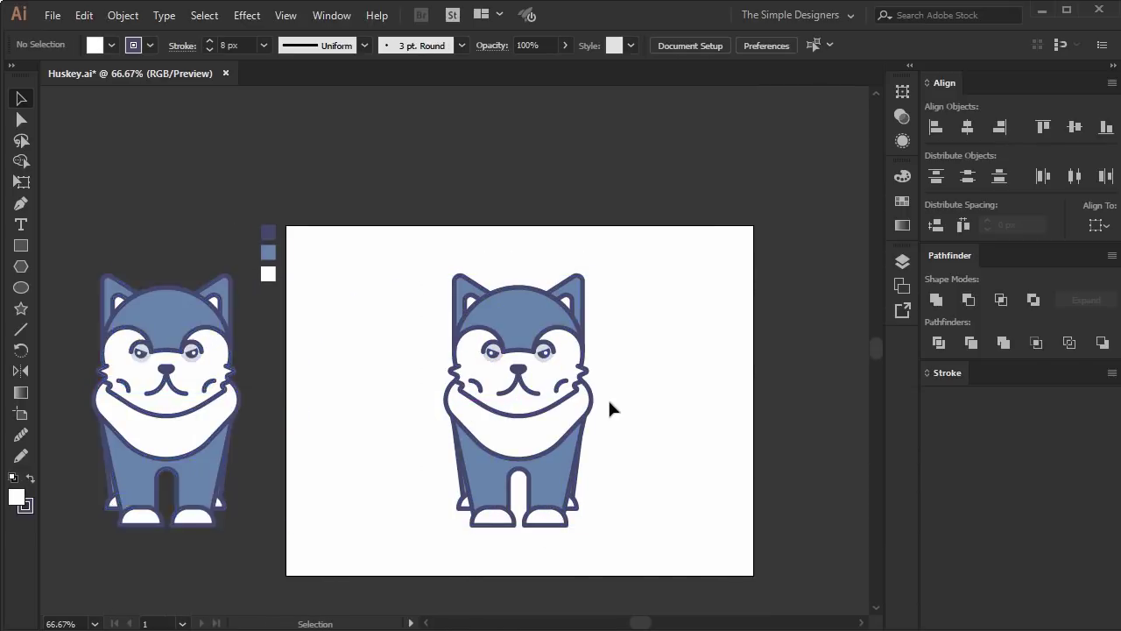
pyautogui.keyDown('alt'); pyautogui.scroll(1, 608, 397); pyautogui.keyUp('alt')
pyautogui.scroll(-1, 537, 459)
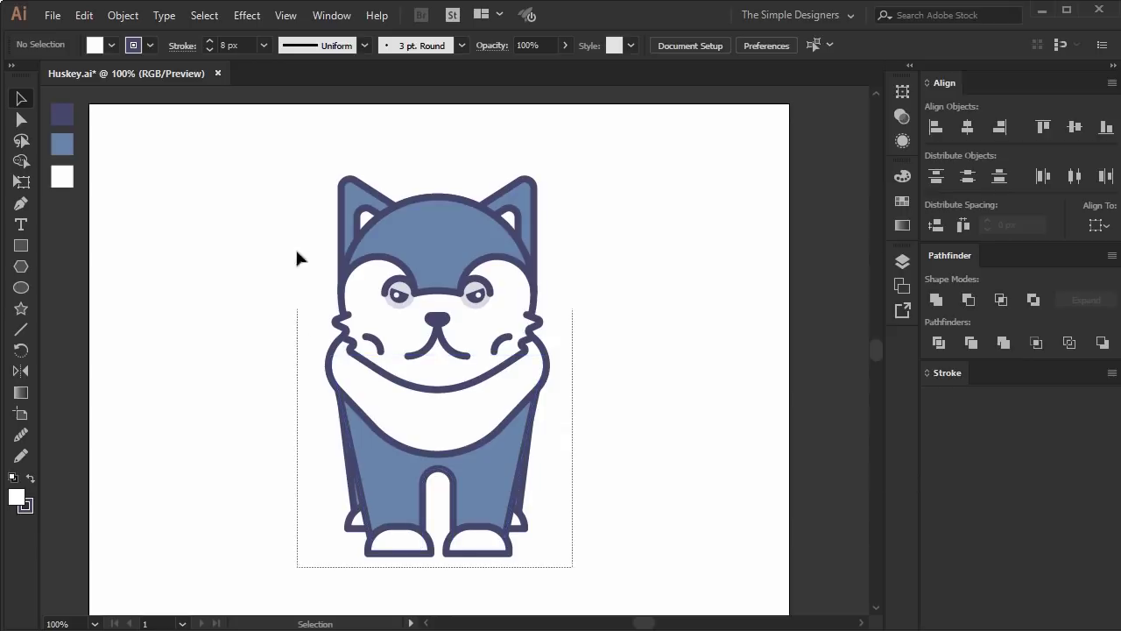
pyautogui.moveTo(573, 559); pyautogui.dragTo(282, 153)
# Expand the husky's fills and strokes into outlined shapes.
pyautogui.click(84, 15)
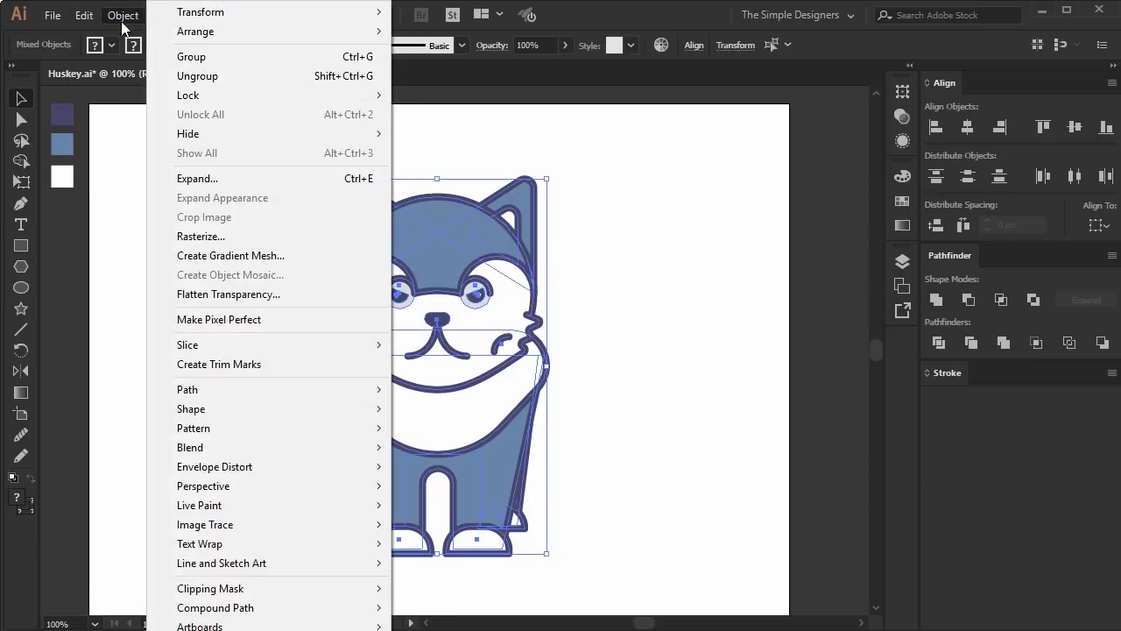
pyautogui.click(200, 180)
pyautogui.click(558, 426)
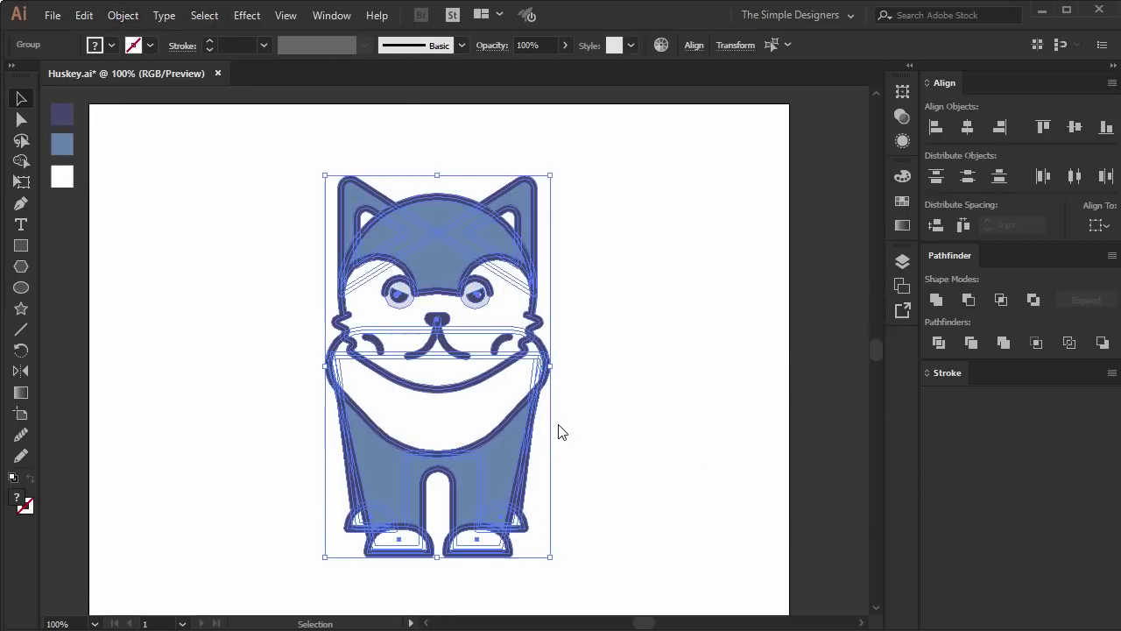
pyautogui.press('ctrl')
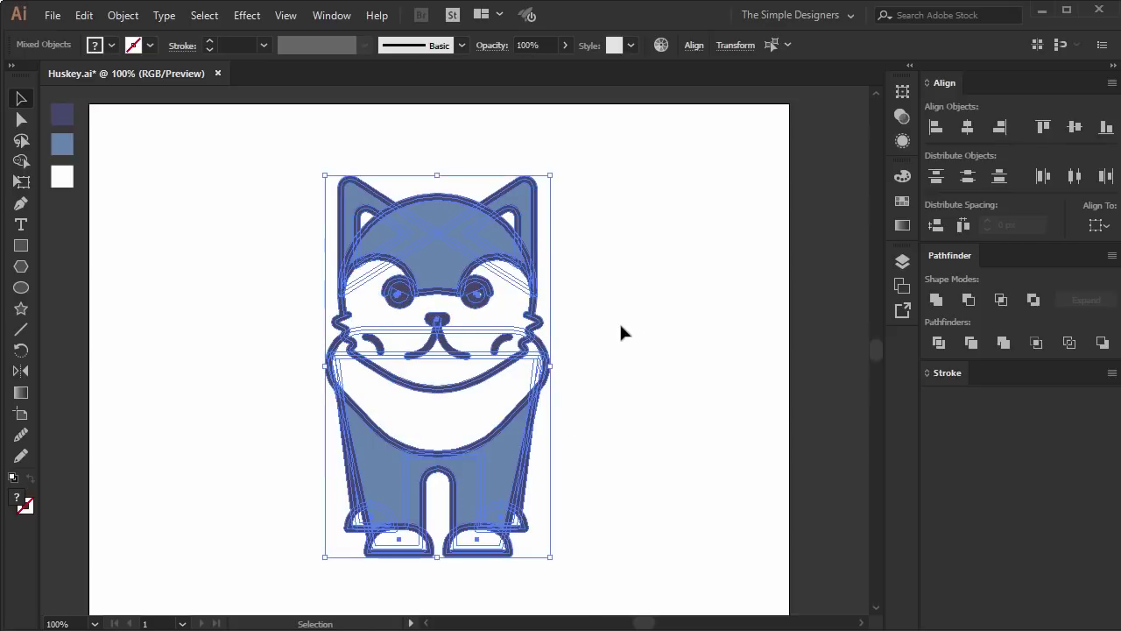
pyautogui.click(632, 321)
# Set both eye circles to 15% opacity.
pyautogui.scroll(3, 471, 311)
pyautogui.click(464, 254)
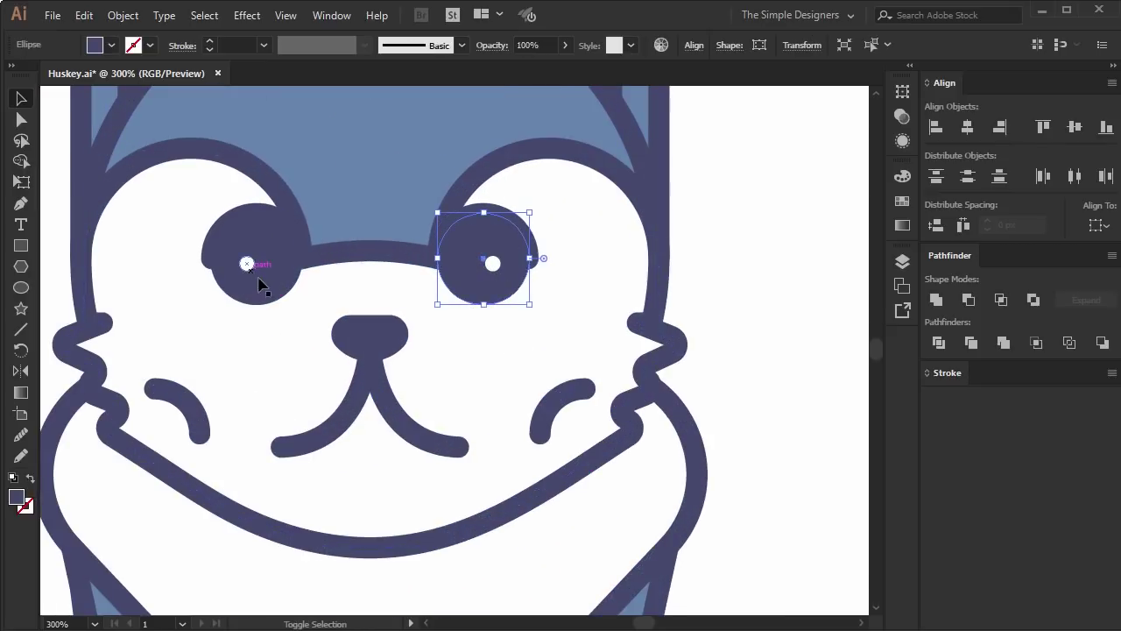
pyautogui.keyDown('shift'); pyautogui.click(272, 297); pyautogui.keyUp('shift')
pyautogui.click(535, 45)
pyautogui.write('15')
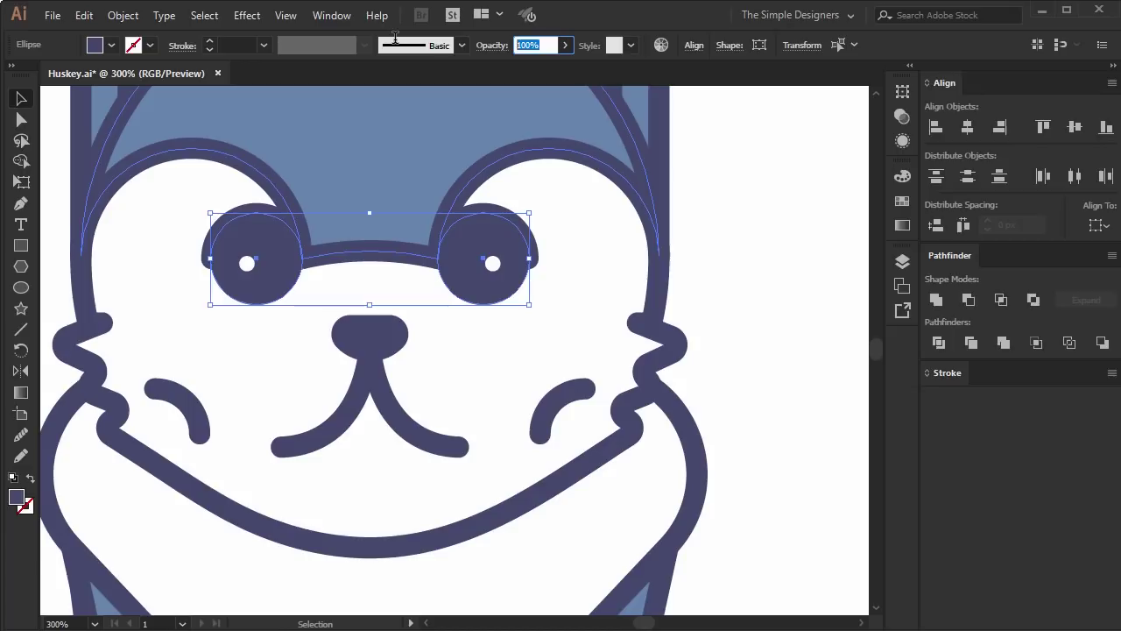
pyautogui.press('Return')
pyautogui.click(776, 295)
# Duplicate the white face shape and shift the copy about 17 px upward.
pyautogui.scroll(-3, 715, 393)
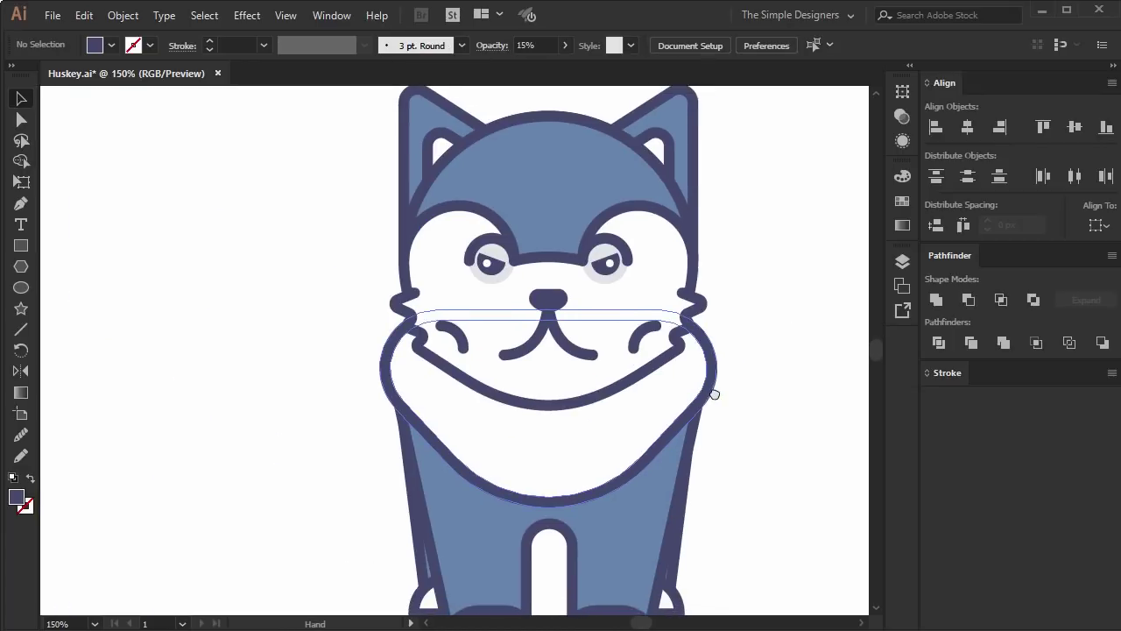
pyautogui.click(587, 330)
pyautogui.moveTo(601, 344); pyautogui.dragTo(597, 315)
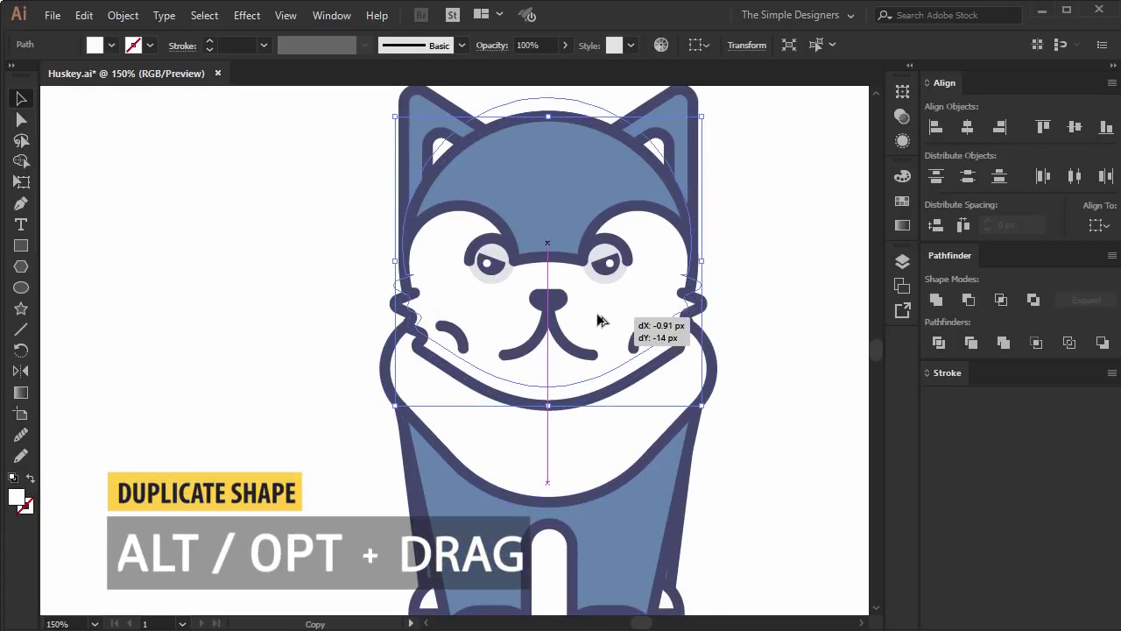
pyautogui.moveTo(597, 315); pyautogui.dragTo(601, 319)
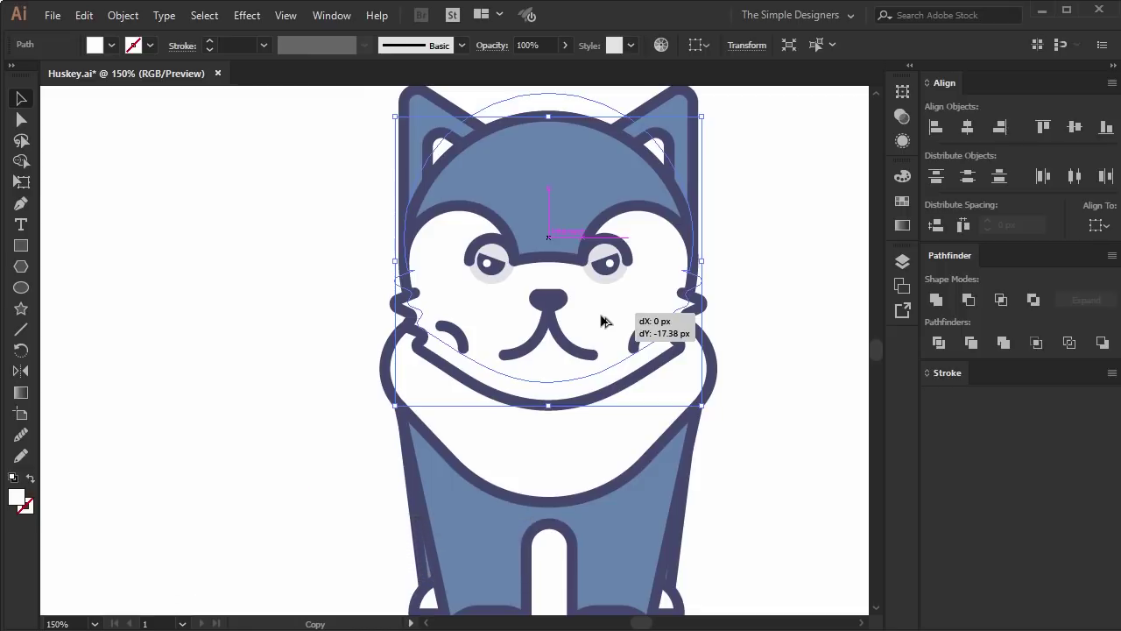
# Duplicate the face outline in front and stretch the copy up past the head top.
pyautogui.click(805, 321)
pyautogui.click(671, 371)
pyautogui.hotkey('ctrl', 'c')
pyautogui.hotkey('ctrl', 'f')
pyautogui.moveTo(547, 116)
pyautogui.mouseDown()
pyautogui.moveTo(546, 105)
pyautogui.moveTo(701, 293)
pyautogui.mouseUp()
# Trim the copy with Shape Builder, leaving only the band under the cheeks.
pyautogui.hotkey('shift', 'm')
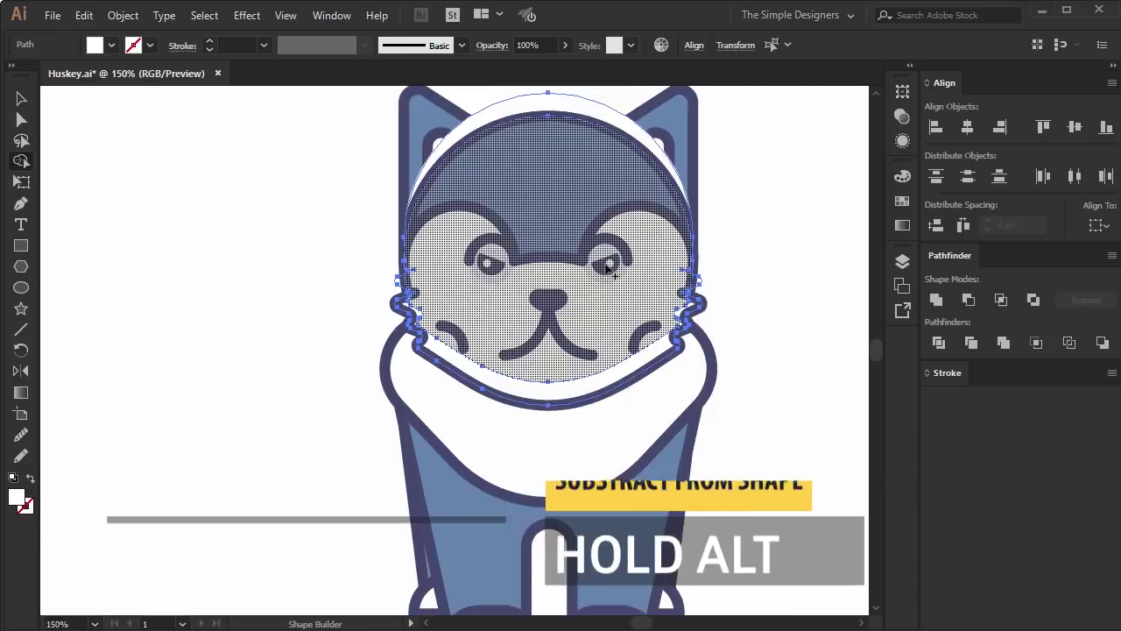
pyautogui.keyDown('alt'); pyautogui.scroll(2, 663, 290); pyautogui.keyUp('alt')
pyautogui.moveTo(663, 290); pyautogui.dragTo(776, 269)
pyautogui.scroll(4, 743, 331)
pyautogui.moveTo(499, 121); pyautogui.dragTo(387, 305)
pyautogui.moveTo(291, 455); pyautogui.dragTo(324, 263)
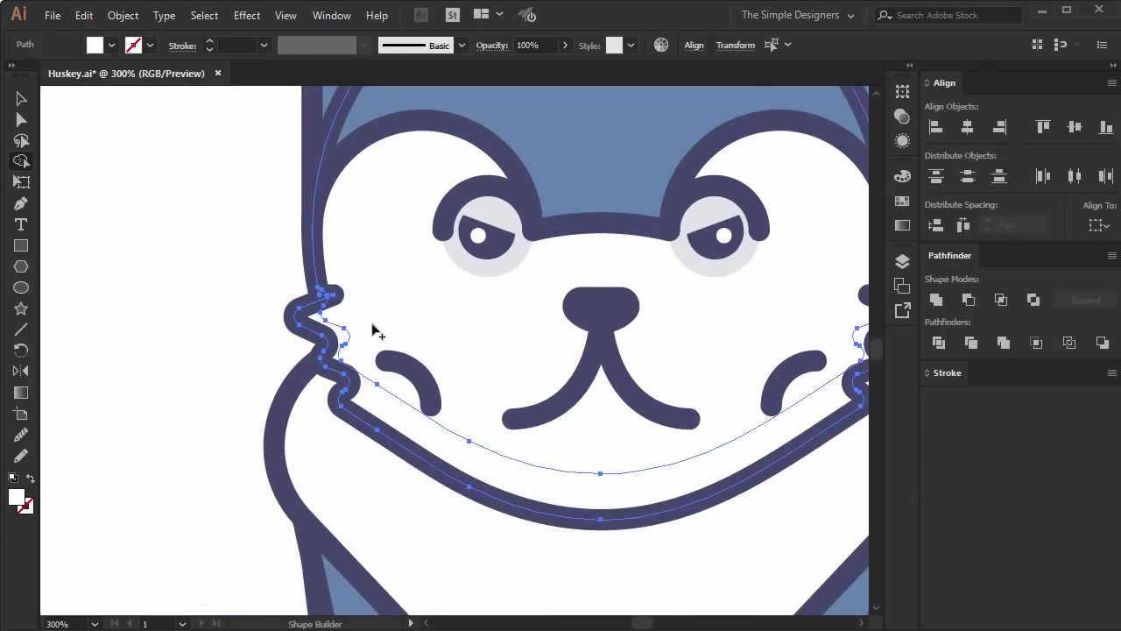
pyautogui.keyDown('alt'); pyautogui.scroll(-1, 375, 331); pyautogui.keyUp('alt')
pyautogui.moveTo(188, 289); pyautogui.dragTo(650, 388)
pyautogui.keyDown('alt'); pyautogui.scroll(5, 758, 241); pyautogui.keyUp('alt')
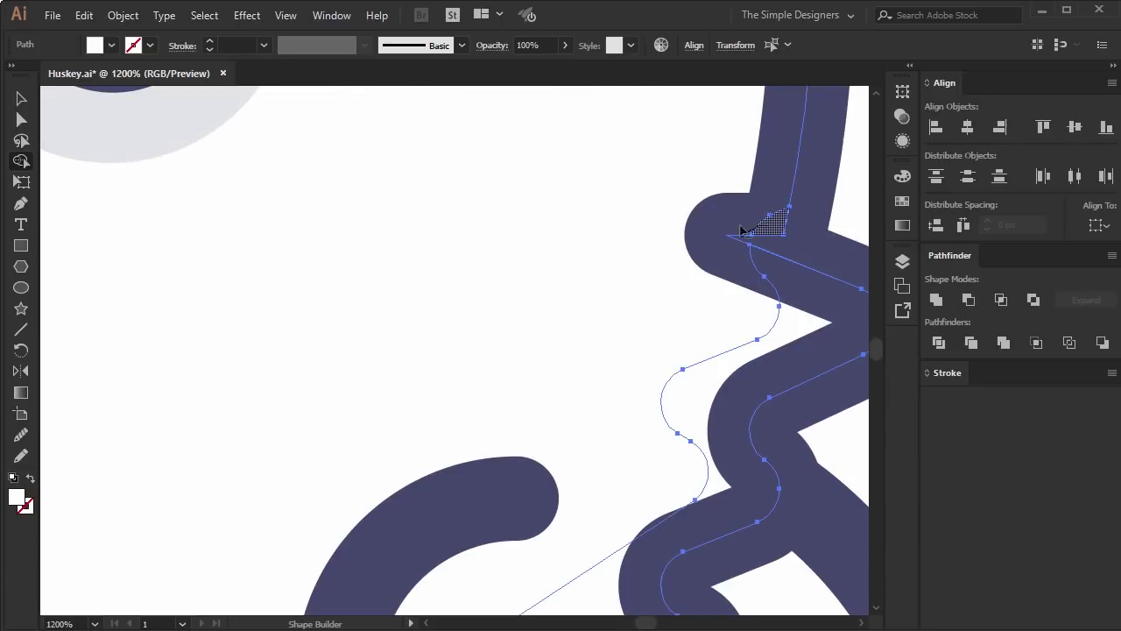
pyautogui.keyDown('alt'); pyautogui.scroll(-3, 747, 203); pyautogui.keyUp('alt')
pyautogui.scroll(-3, 613, 375)
pyautogui.scroll(3, 481, 318)
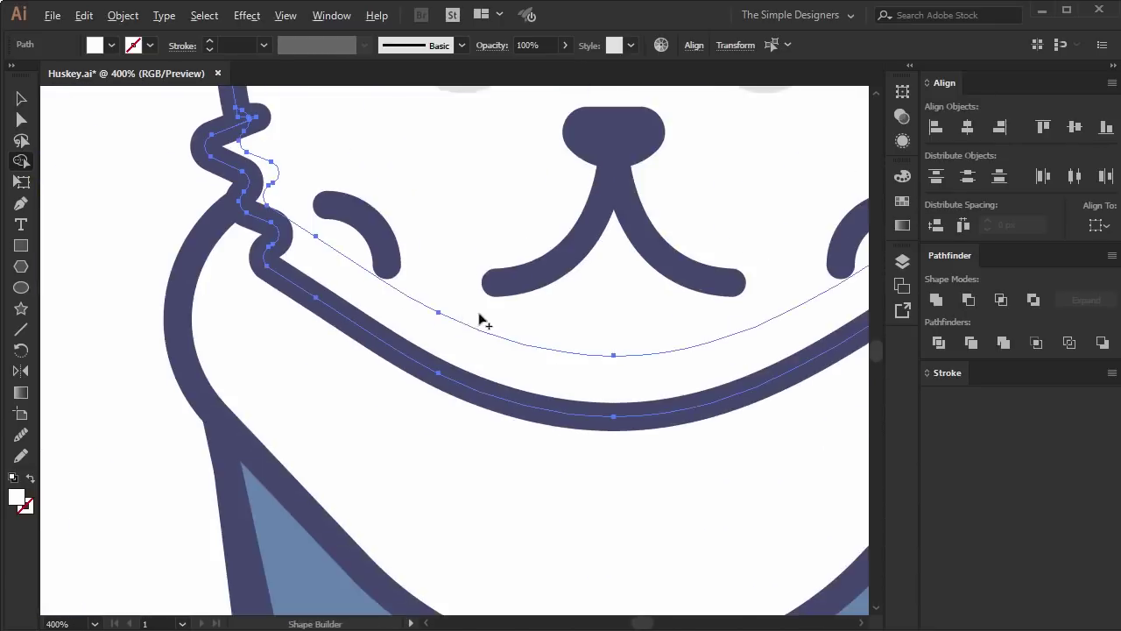
pyautogui.scroll(1, 333, 247)
pyautogui.moveTo(333, 249); pyautogui.dragTo(333, 248)
pyautogui.keyDown('alt'); pyautogui.scroll(3, 319, 219); pyautogui.keyUp('alt')
pyautogui.keyDown('alt'); pyautogui.scroll(-6, 359, 228); pyautogui.keyUp('alt')
# Fill the remaining band with the dark navy outline colour at 10% opacity.
pyautogui.press('v')
pyautogui.click(550, 301)
pyautogui.press('i')
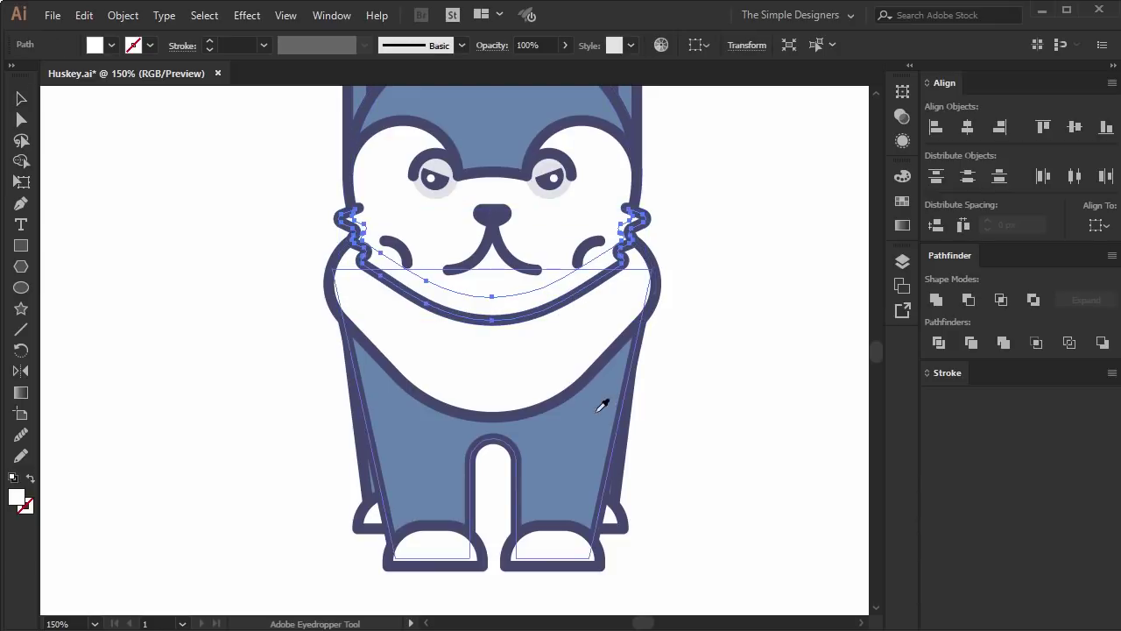
pyautogui.click(566, 388)
pyautogui.doubleClick(527, 46)
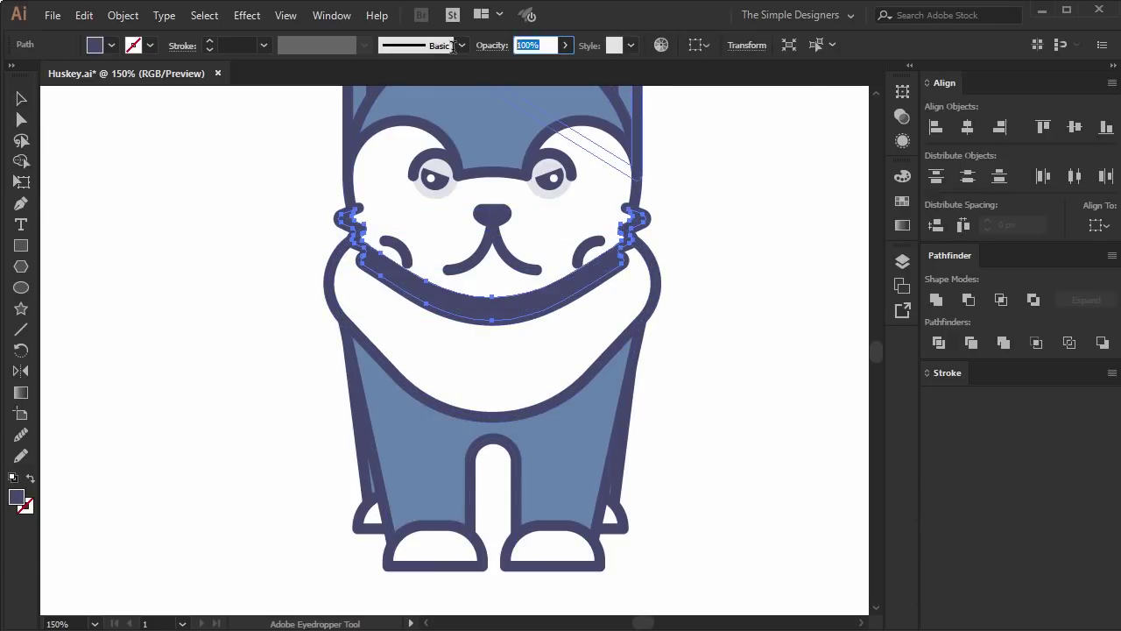
pyautogui.write('10')
pyautogui.press('Return')
pyautogui.press('v')
pyautogui.click(740, 294)
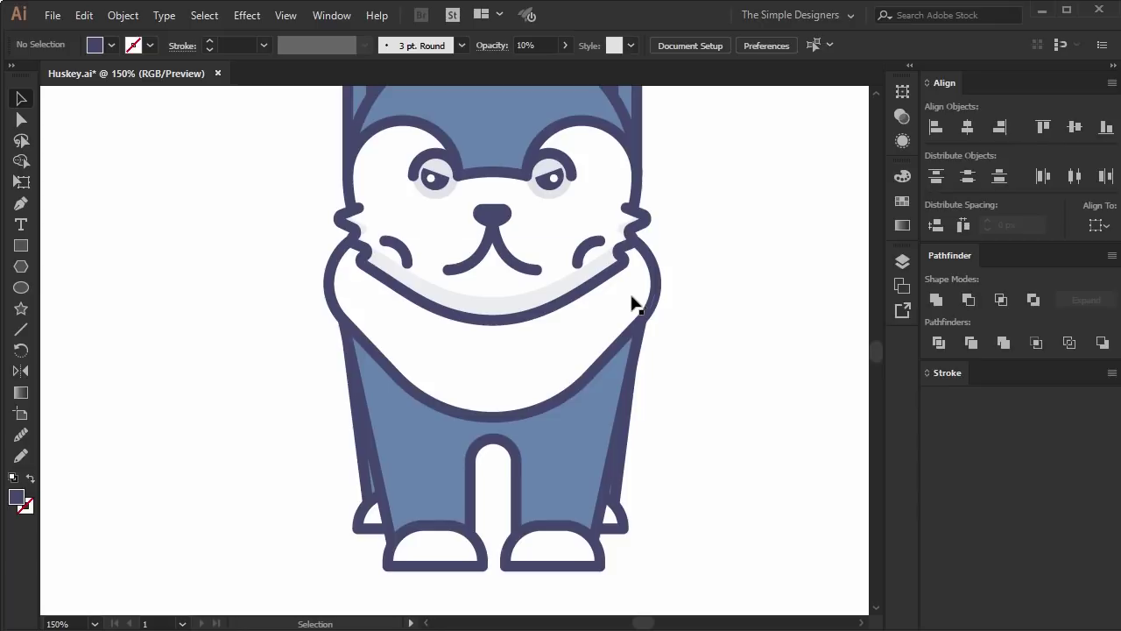
# Select the nose and mouth, then zoom out and centre the face in view.
pyautogui.press('m')
pyautogui.keyDown('alt'); pyautogui.scroll(2, 481, 209); pyautogui.keyUp('alt')
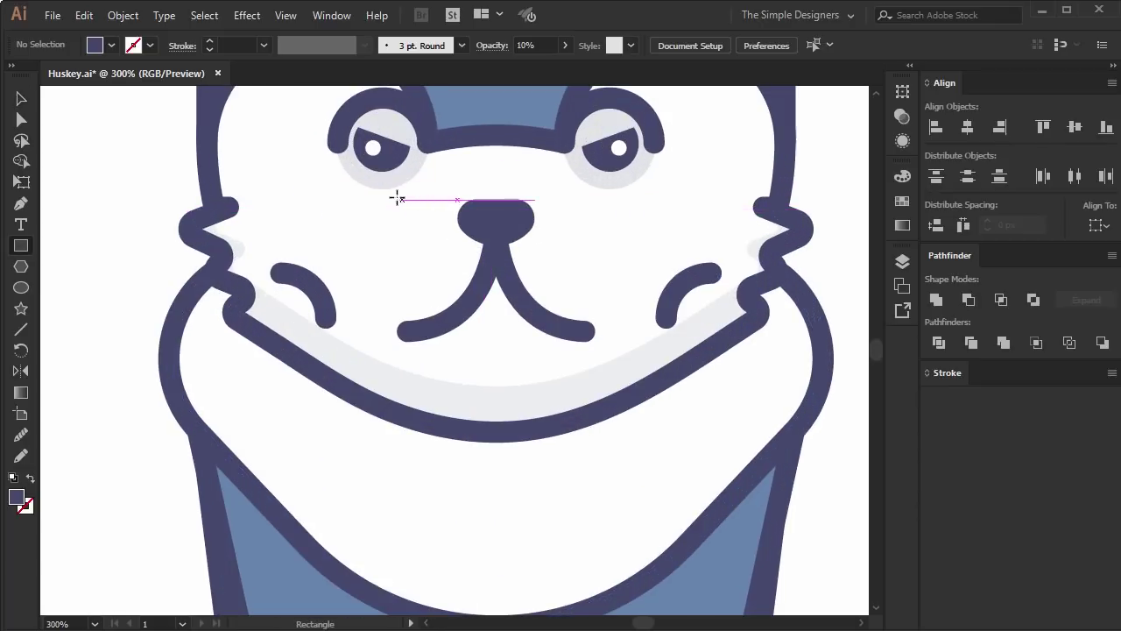
pyautogui.press('c')
pyautogui.click(496, 235)
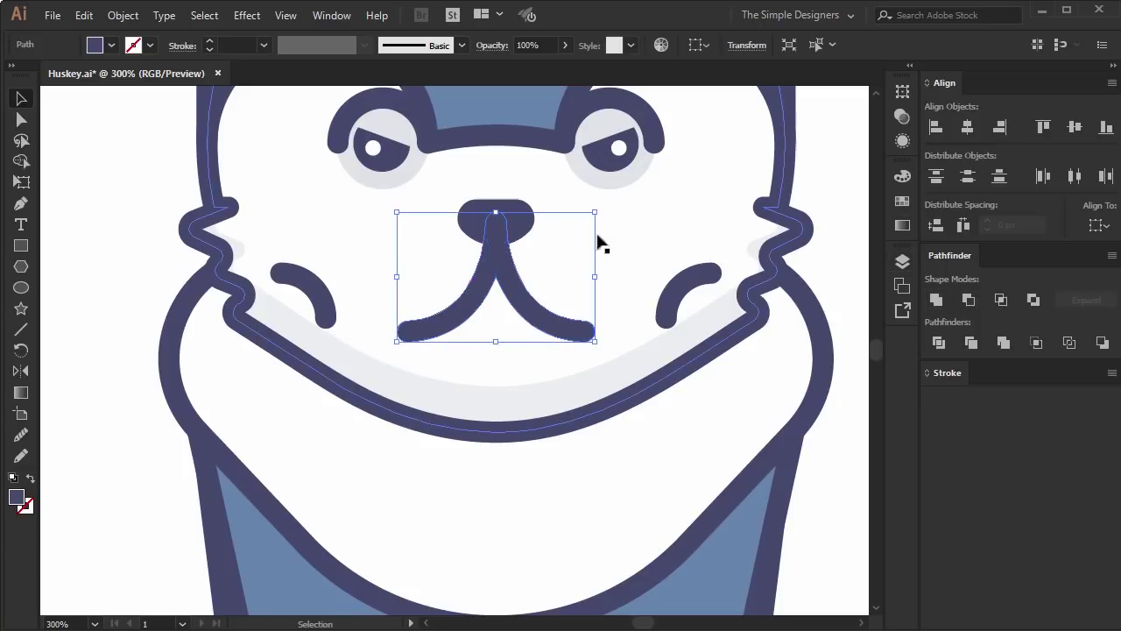
pyautogui.keyDown('shift'); pyautogui.click(527, 231); pyautogui.keyUp('shift')
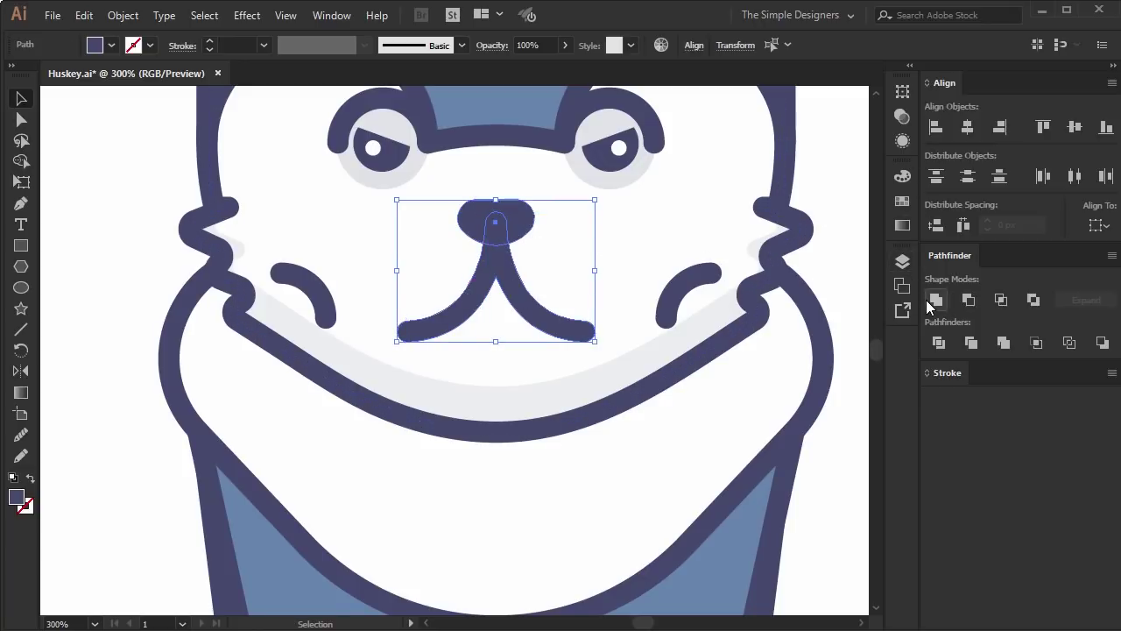
pyautogui.hotkey('shift', 'Down')
pyautogui.press('Up')
pyautogui.press('Up')
pyautogui.press('Up')
pyautogui.press('Up')
pyautogui.press('Up')
pyautogui.press('Up')
pyautogui.hotkey('ctrl', '-')
pyautogui.click(852, 373)
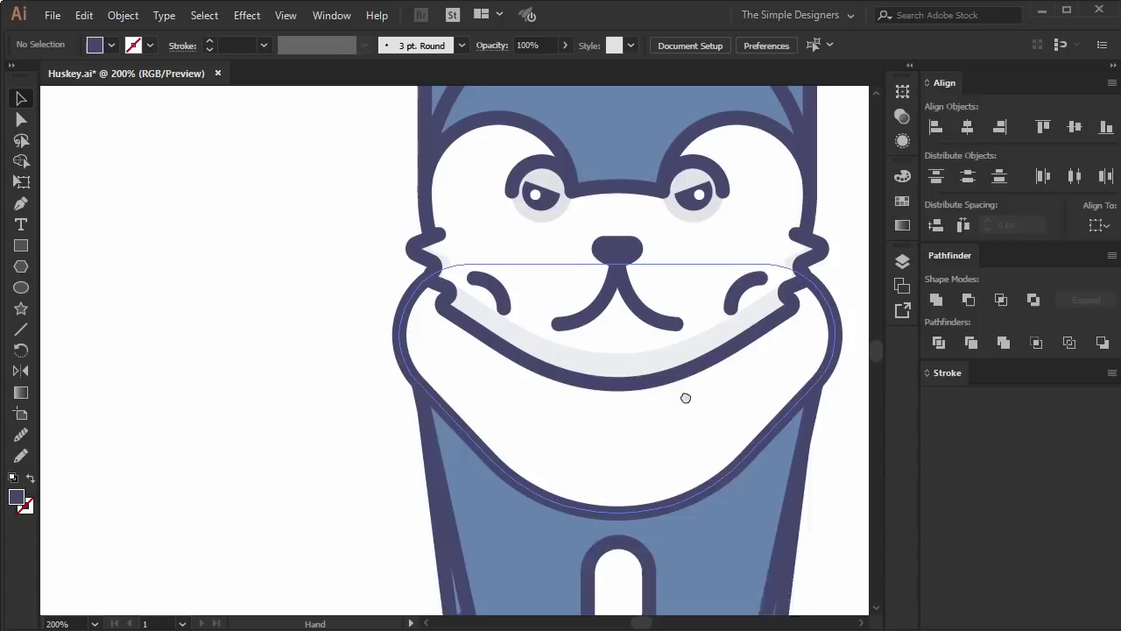
pyautogui.hotkey('ctrl', '-')
pyautogui.moveTo(560, 397); pyautogui.dragTo(559, 377)
pyautogui.scroll(1, 558, 378)
# Draw a rectangle over the nose and mouth and round its top corners.
pyautogui.press('m')
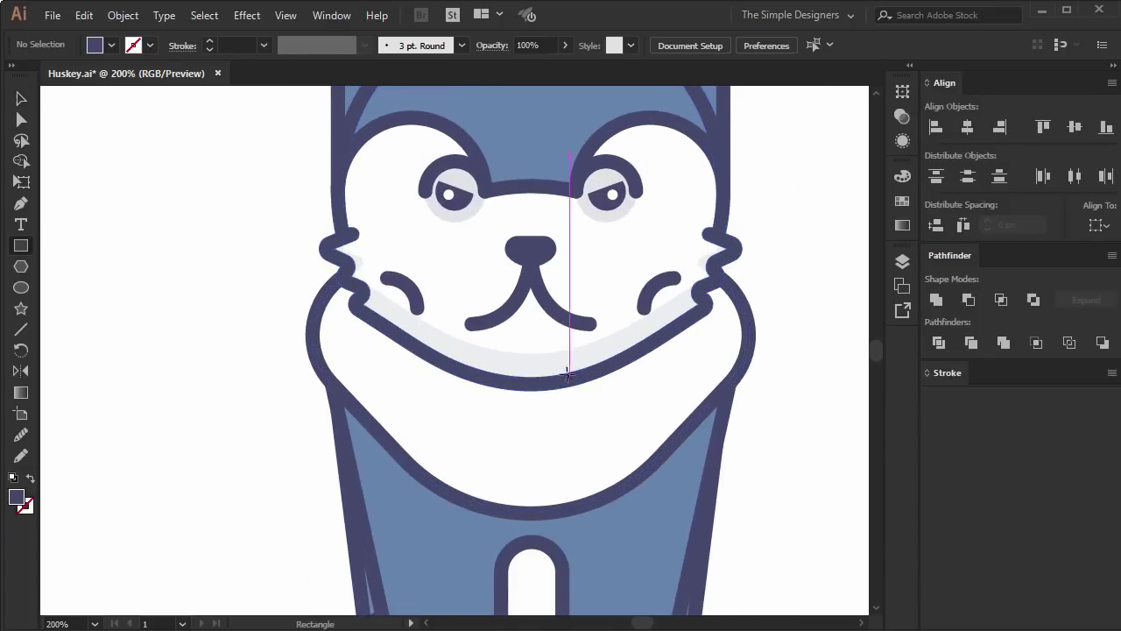
pyautogui.moveTo(454, 230); pyautogui.dragTo(611, 355)
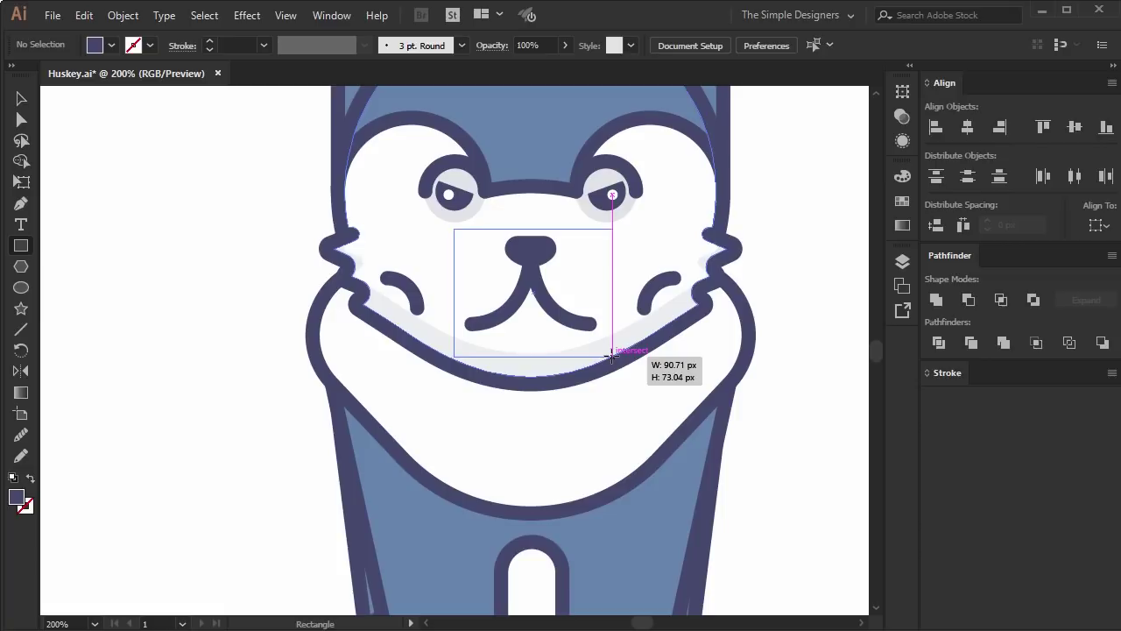
pyautogui.press('v')
pyautogui.moveTo(537, 299); pyautogui.dragTo(529, 299)
pyautogui.press('a')
pyautogui.click(450, 230)
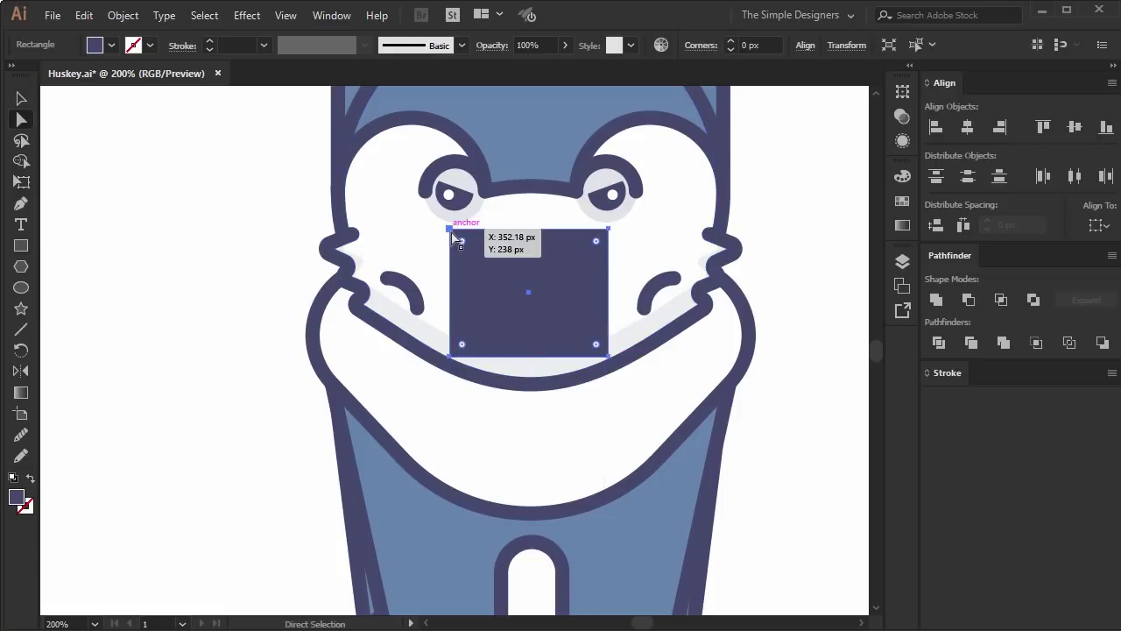
pyautogui.keyDown('shift'); pyautogui.click(606, 230); pyautogui.keyUp('shift')
pyautogui.moveTo(596, 249); pyautogui.dragTo(572, 318)
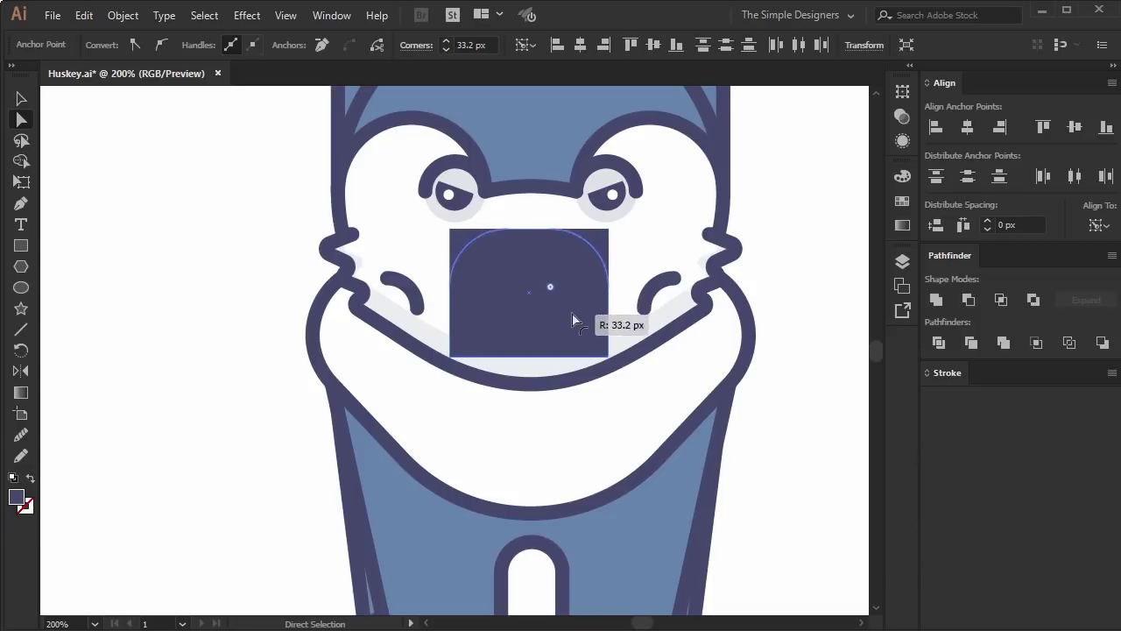
# Fill the patch with the pale shading colour and unite it with the chin shading.
pyautogui.press('i')
pyautogui.click(628, 336)
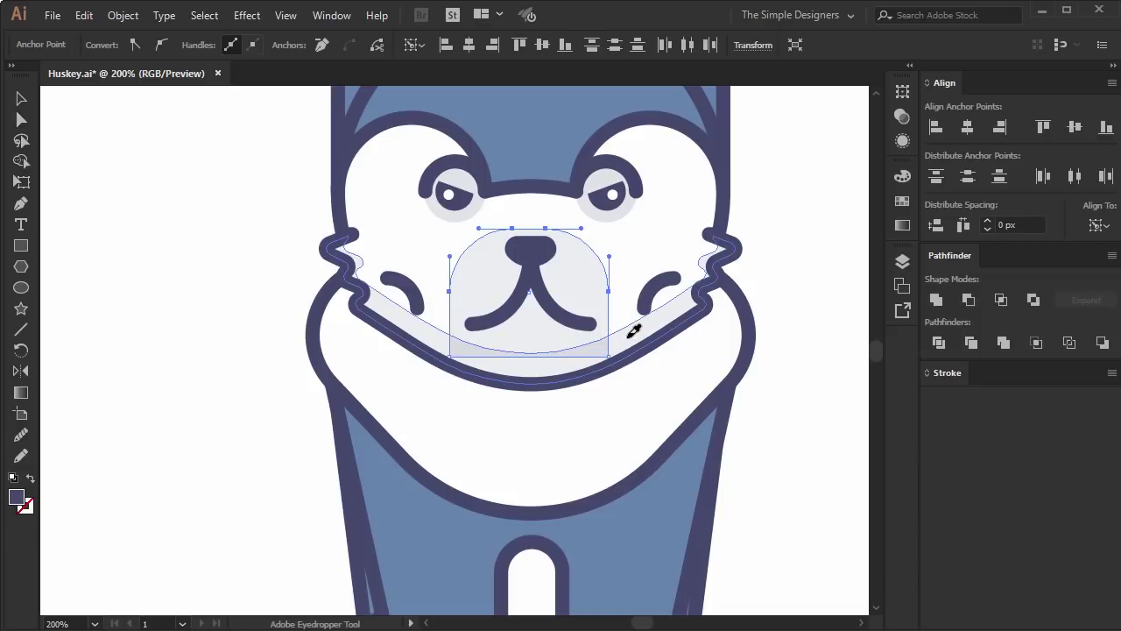
pyautogui.press('v')
pyautogui.click(628, 337)
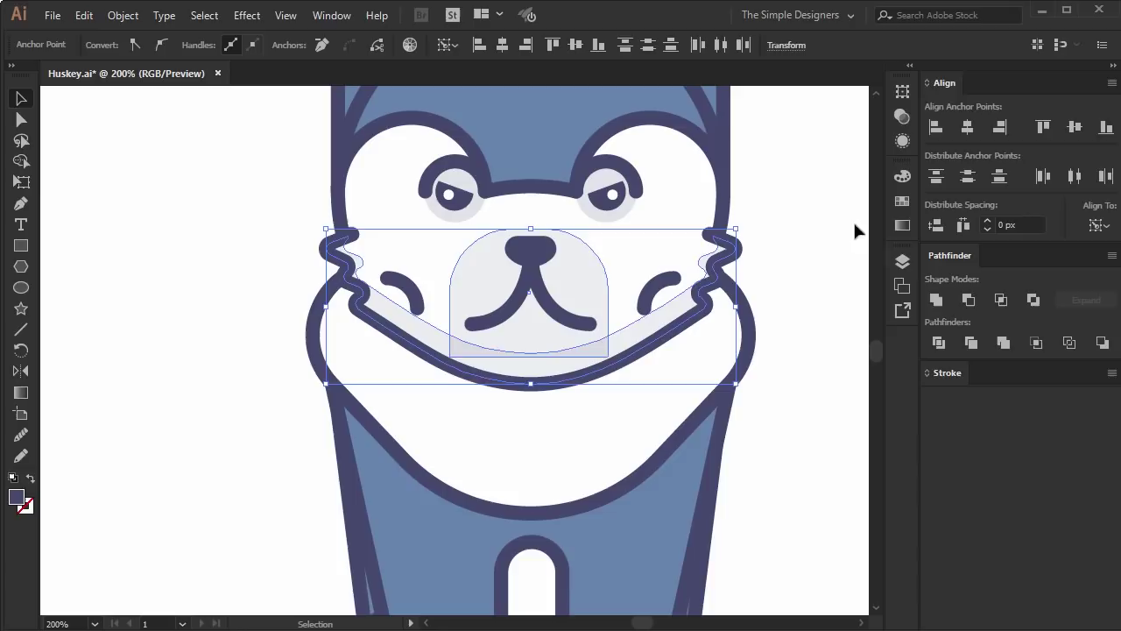
pyautogui.click(934, 308)
pyautogui.click(806, 299)
pyautogui.hotkey('ctrl', '-')
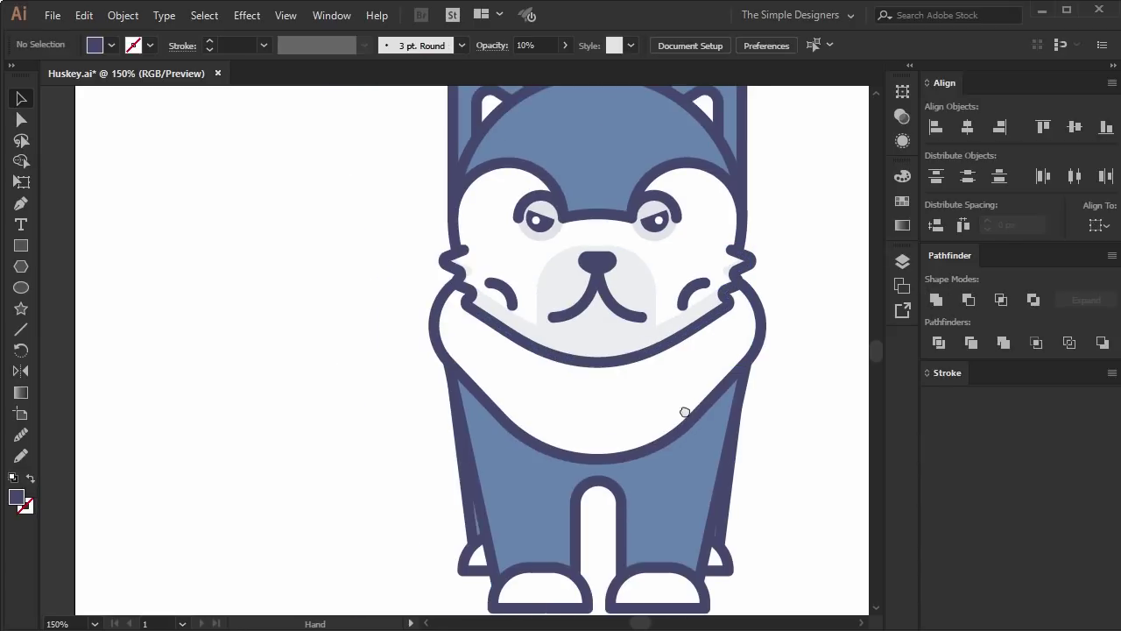
pyautogui.hotkey('ctrl', '-')
pyautogui.scroll(3, 618, 357)
# Round the shading path's lower corners and snap the stray anchor onto the corner.
pyautogui.press('a')
pyautogui.click(627, 338)
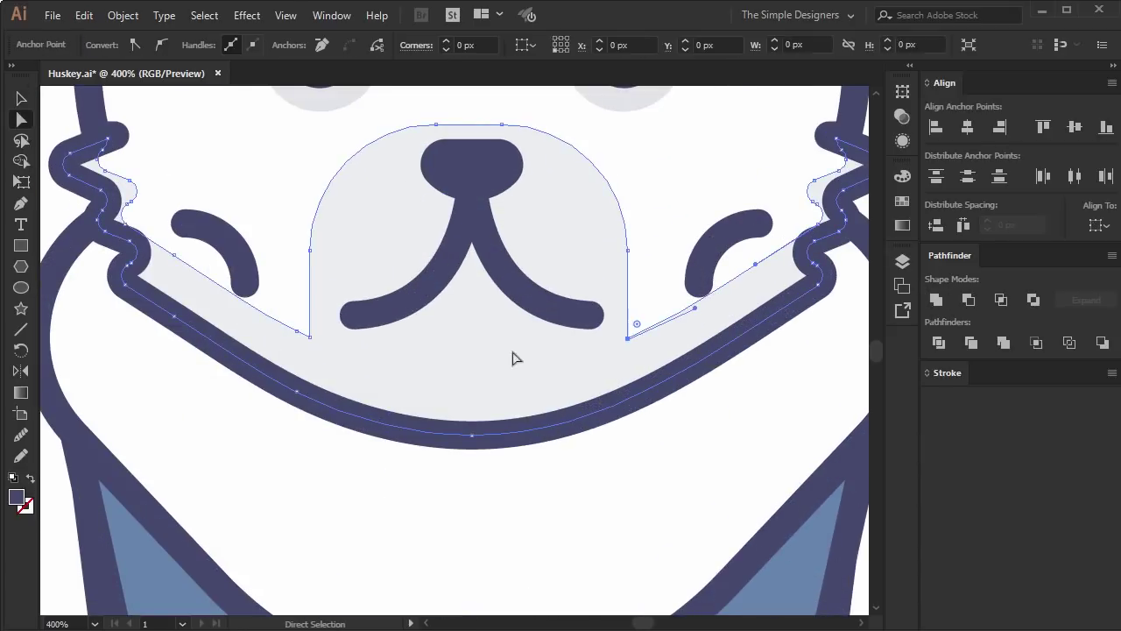
pyautogui.click(300, 330)
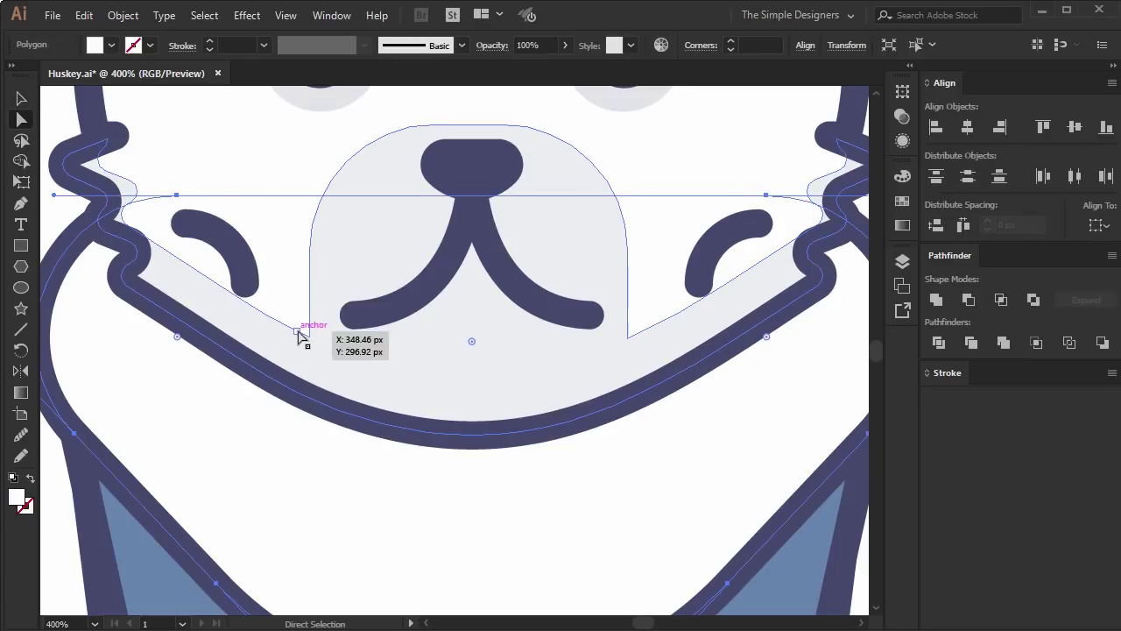
pyautogui.click(300, 333)
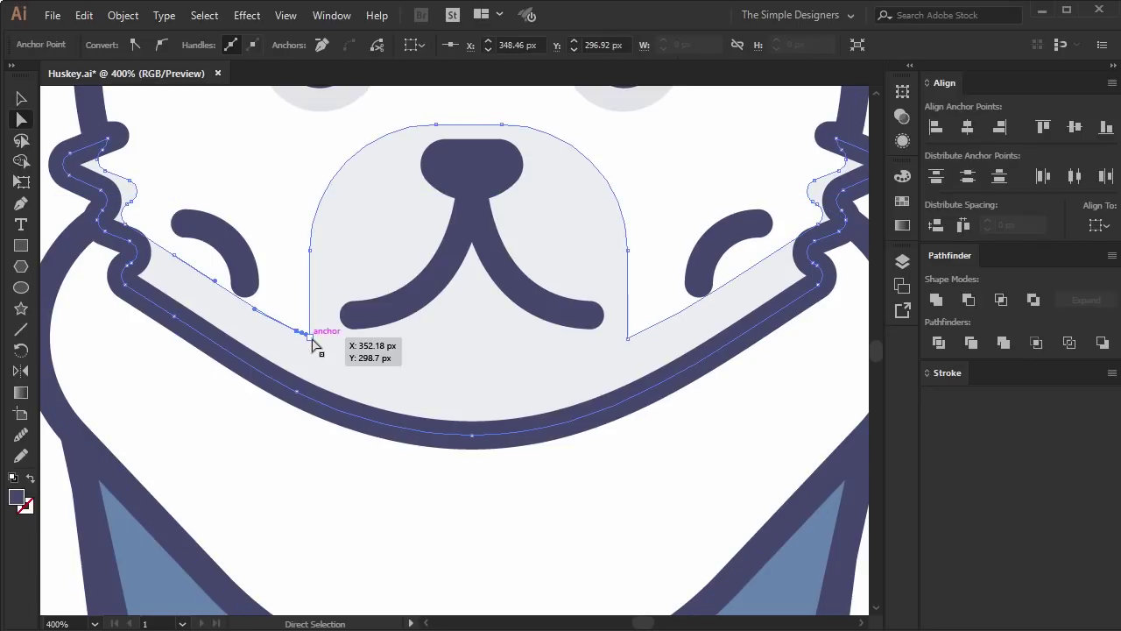
pyautogui.moveTo(311, 337); pyautogui.dragTo(312, 340)
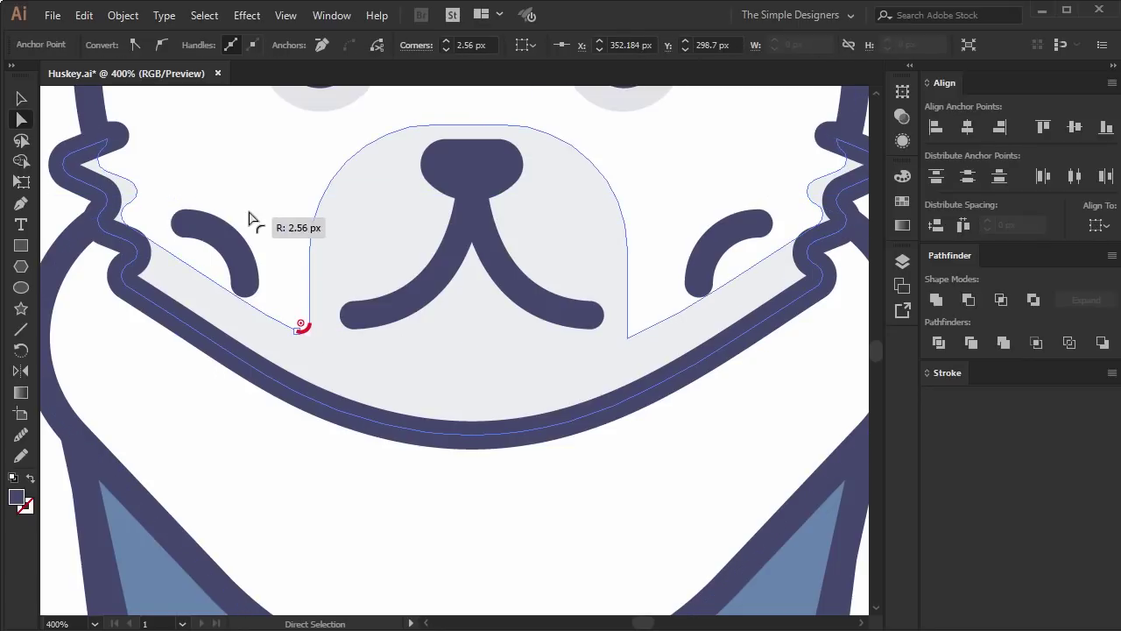
pyautogui.click(629, 338)
pyautogui.moveTo(635, 324)
pyautogui.mouseDown()
pyautogui.moveTo(635, 354)
pyautogui.moveTo(646, 318)
pyautogui.mouseUp()
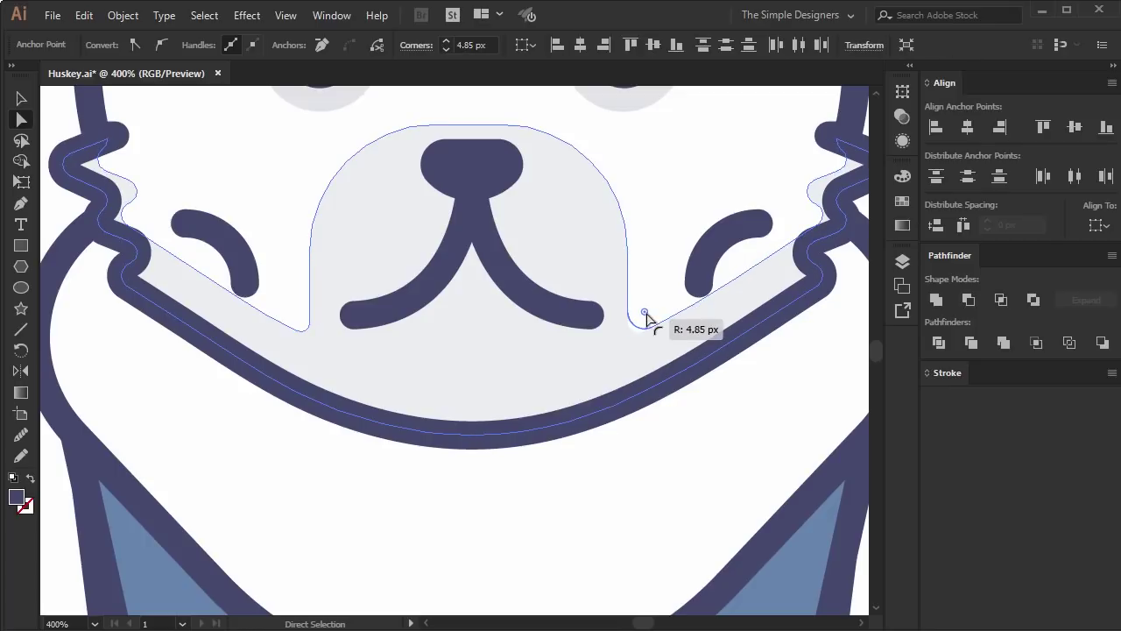
pyautogui.click(309, 331)
pyautogui.moveTo(302, 324); pyautogui.dragTo(355, 396)
pyautogui.scroll(2, 302, 333)
pyautogui.scroll(1, 313, 320)
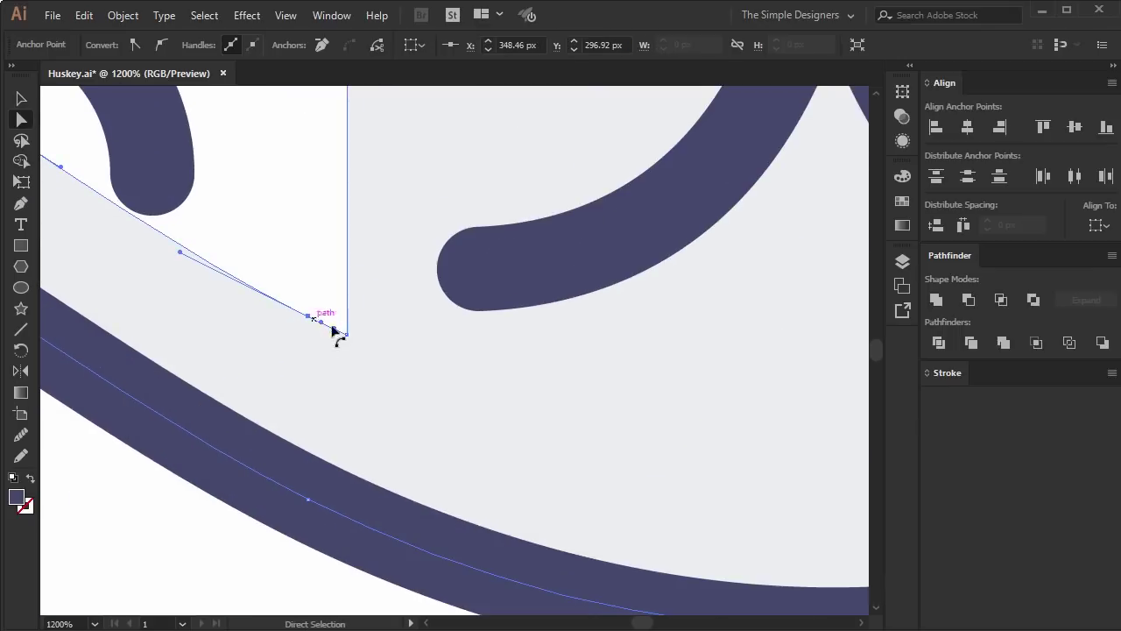
pyautogui.moveTo(317, 318); pyautogui.dragTo(348, 340)
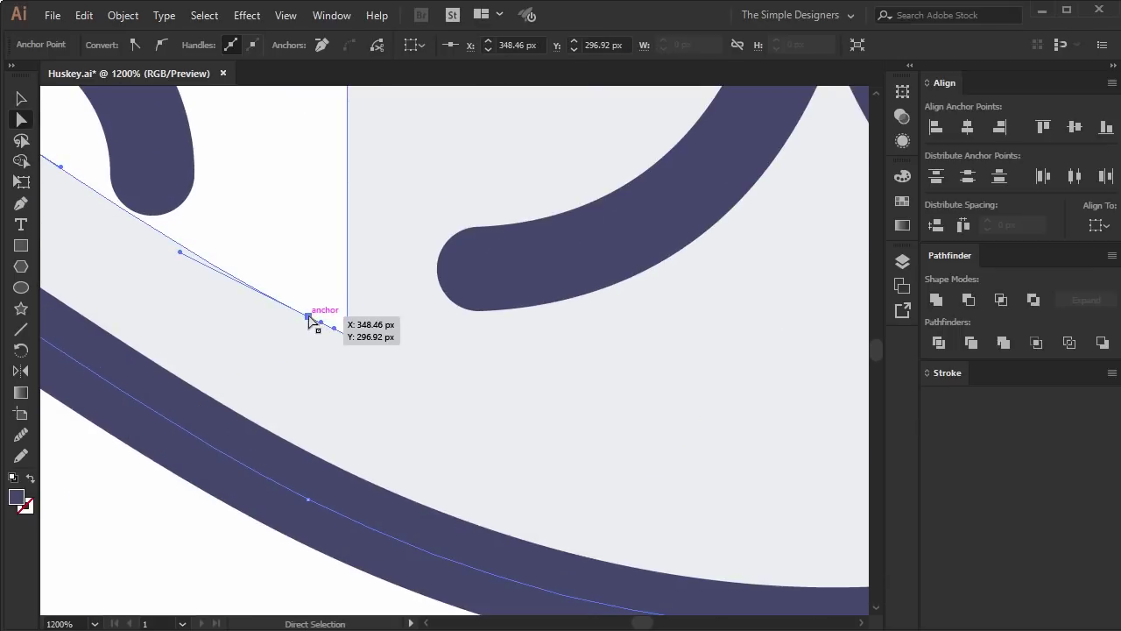
pyautogui.click(349, 340)
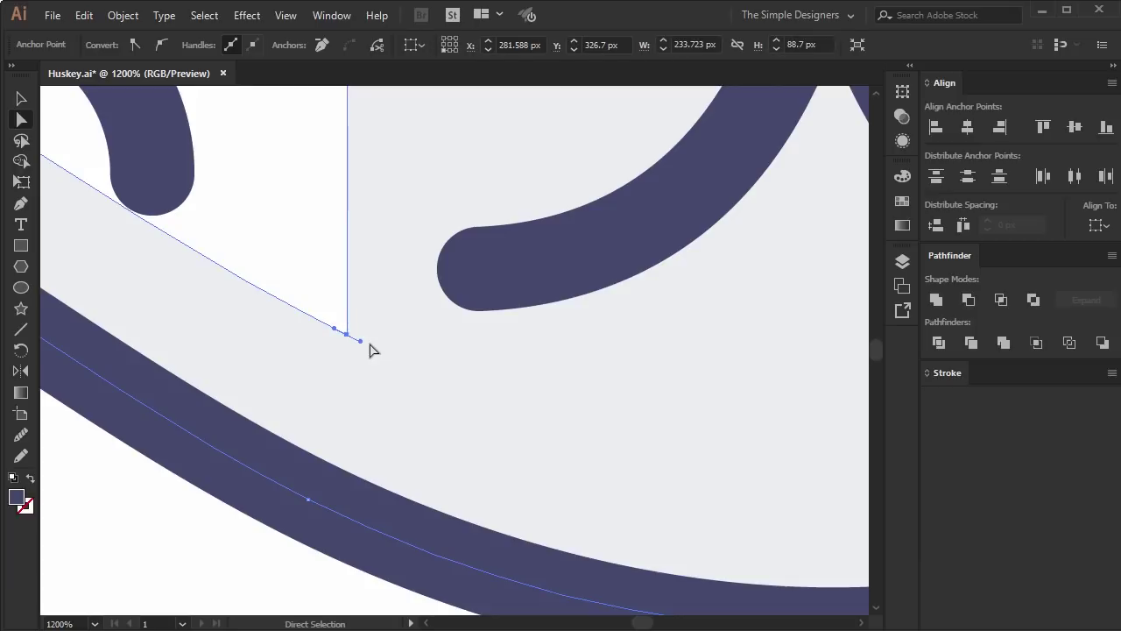
# Select the white face path, then the grey muzzle patch.
pyautogui.click(301, 289)
pyautogui.scroll(-3, 351, 317)
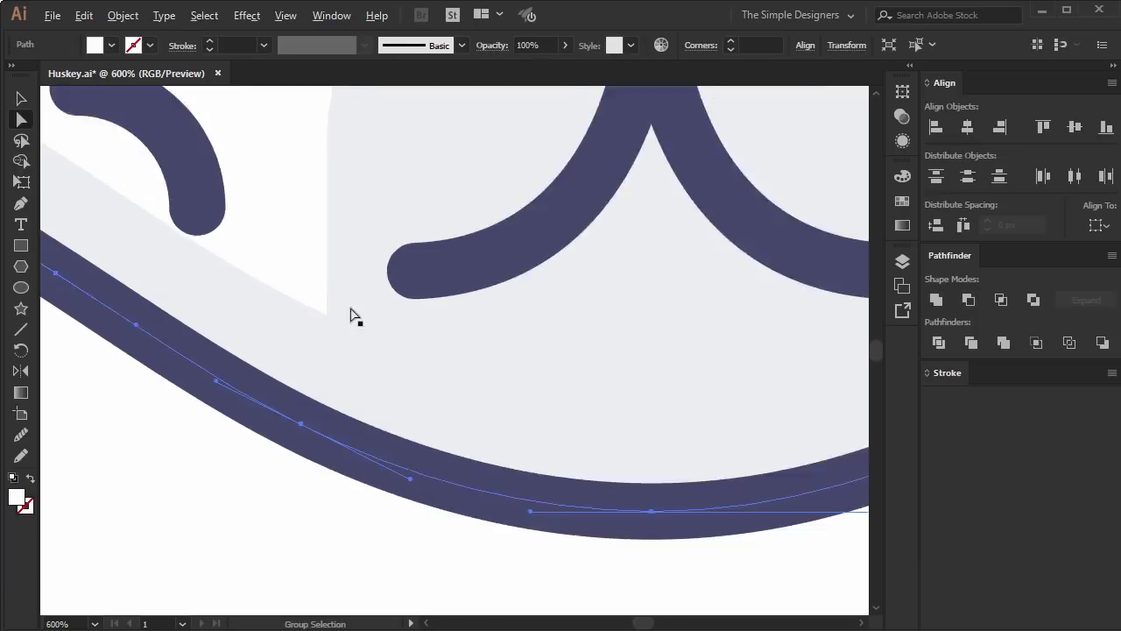
pyautogui.scroll(-1, 438, 342)
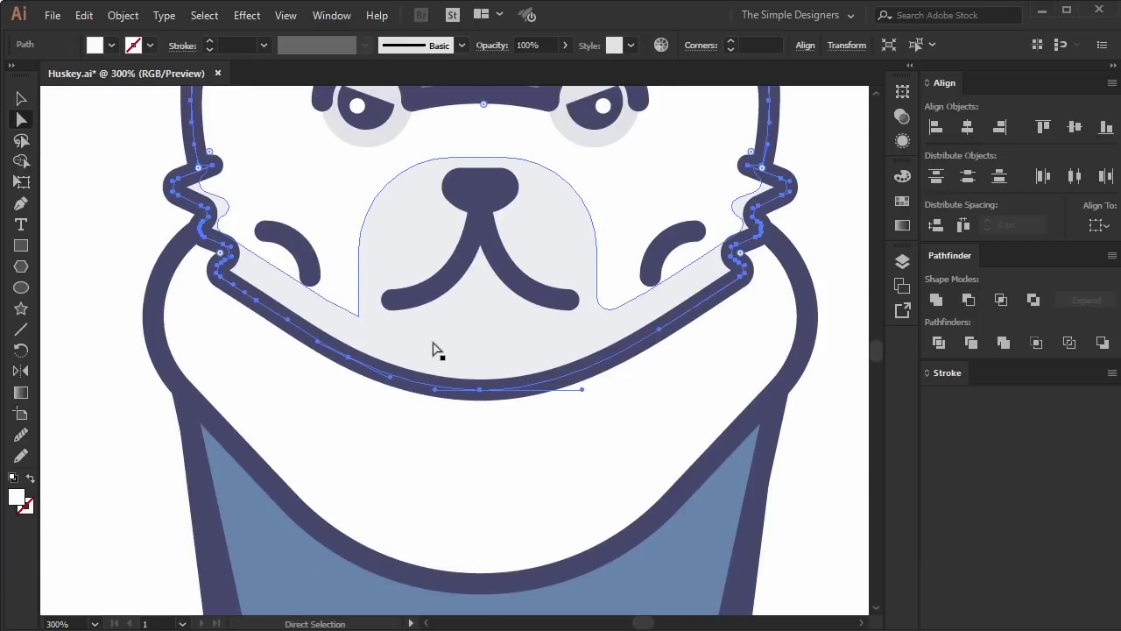
pyautogui.click(480, 157)
# Cut away the muzzle patch's left half with a rectangle and Minus Front.
pyautogui.hotkey('ctrl', '-')
pyautogui.press('m')
pyautogui.moveTo(228, 171); pyautogui.dragTo(483, 407)
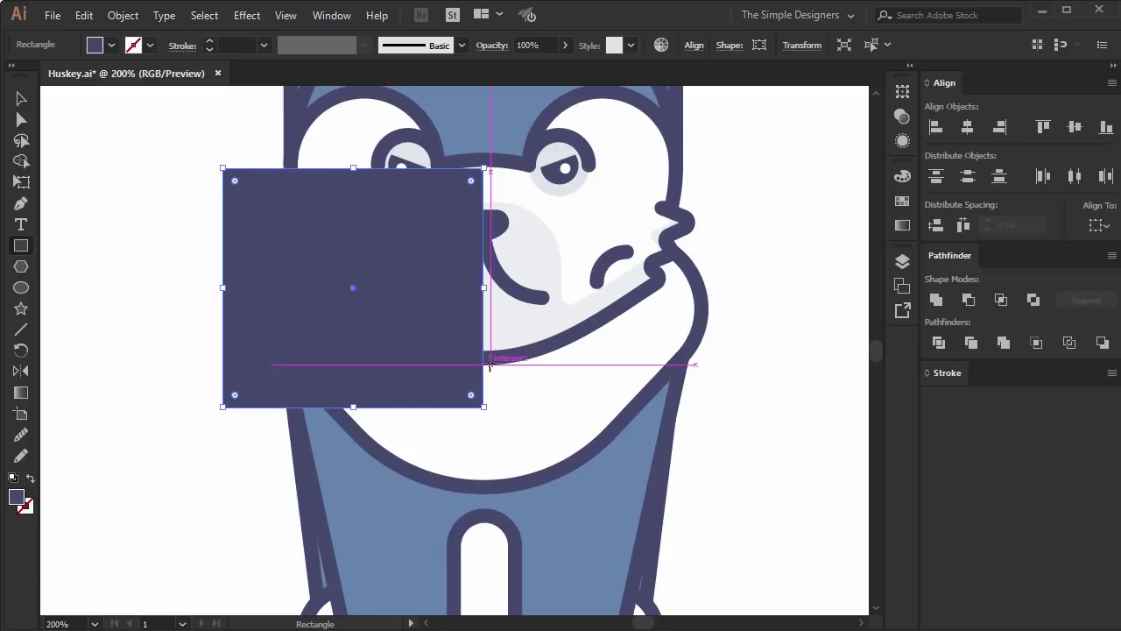
pyautogui.press('v')
pyautogui.keyDown('shift'); pyautogui.click(504, 324); pyautogui.keyUp('shift')
pyautogui.click(968, 299)
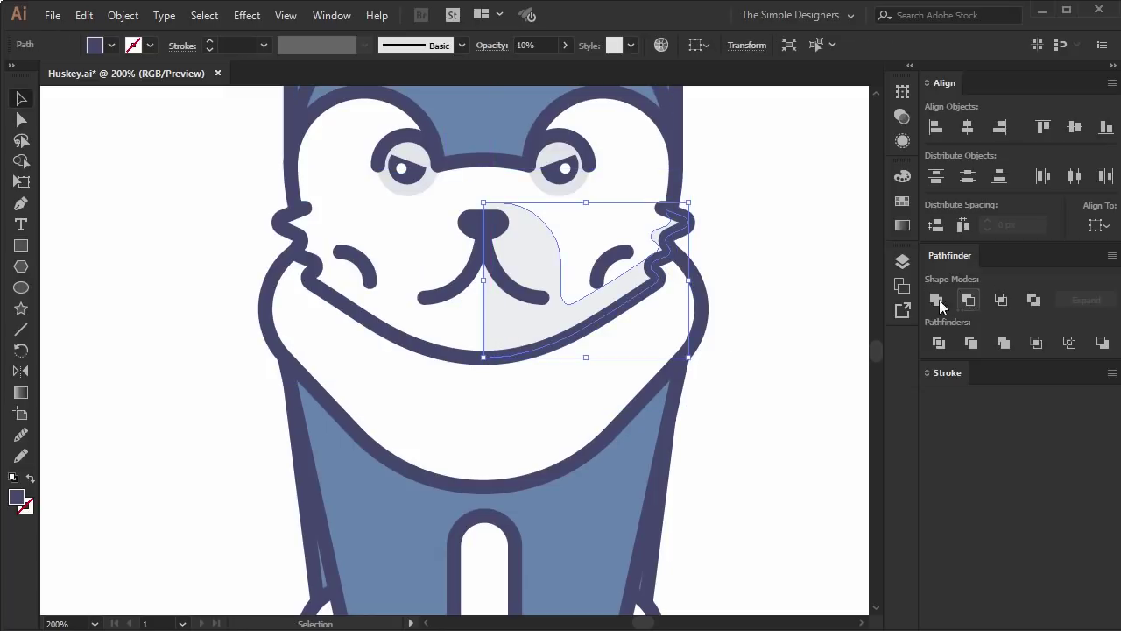
# Mirror the remaining right half vertically and merge both halves into one muzzle.
pyautogui.press('o')
pyautogui.keyDown('alt'); pyautogui.scroll(2, 480, 202); pyautogui.keyUp('alt')
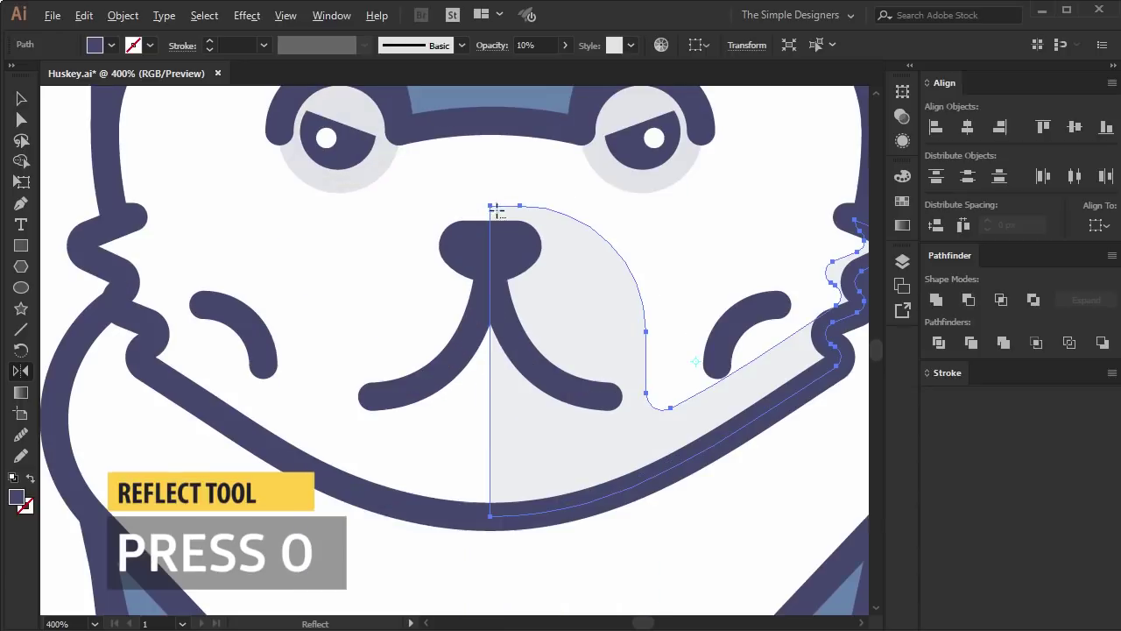
pyautogui.keyDown('alt'); pyautogui.click(491, 205); pyautogui.keyUp('alt')
pyautogui.click(845, 377)
pyautogui.press('v')
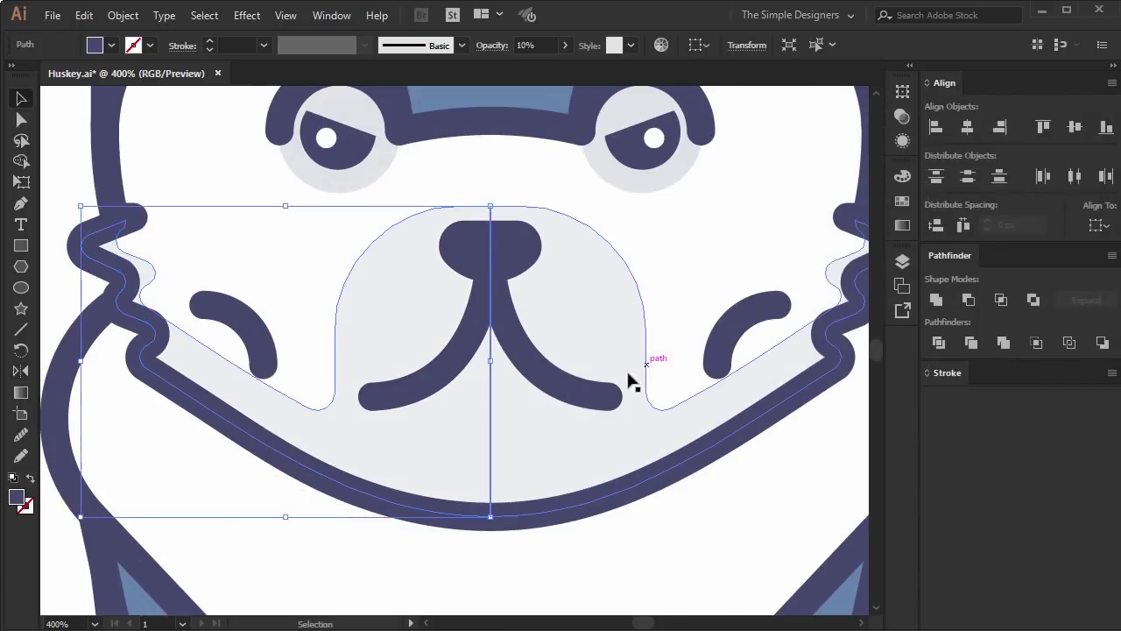
pyautogui.keyDown('shift'); pyautogui.click(541, 444); pyautogui.keyUp('shift')
pyautogui.hotkey('shift', 'm')
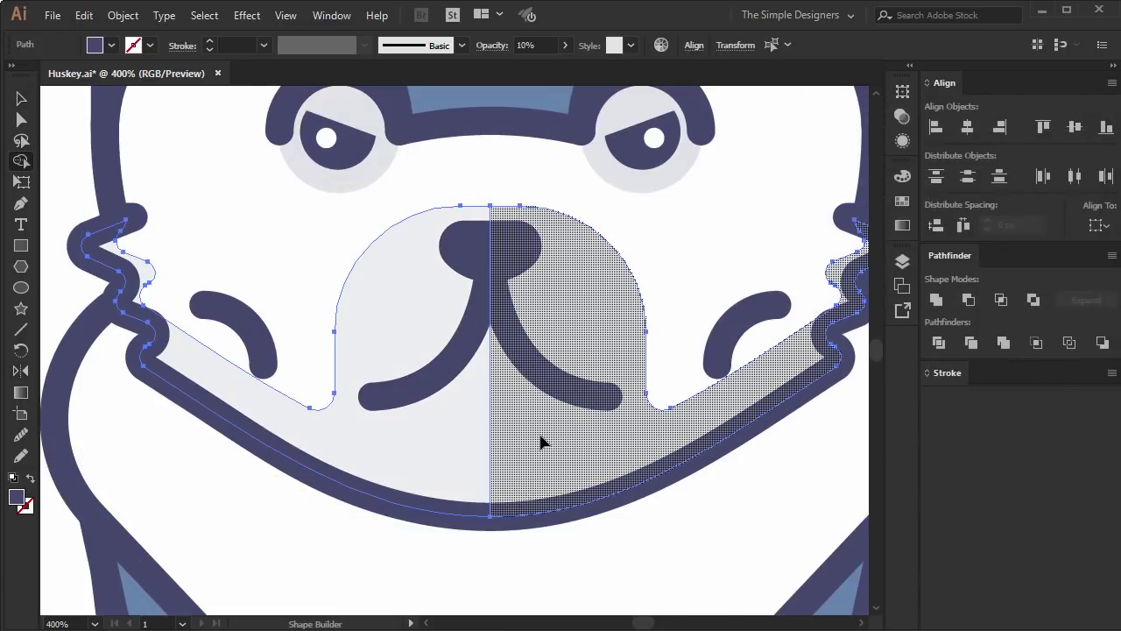
pyautogui.moveTo(539, 436); pyautogui.dragTo(430, 449)
pyautogui.keyDown('alt'); pyautogui.scroll(-2, 455, 445); pyautogui.keyUp('alt')
pyautogui.press('v')
pyautogui.click(746, 411)
# Duplicate the white face shape in front of itself and widen the copy.
pyautogui.keyDown('alt'); pyautogui.scroll(-1, 745, 411); pyautogui.keyUp('alt')
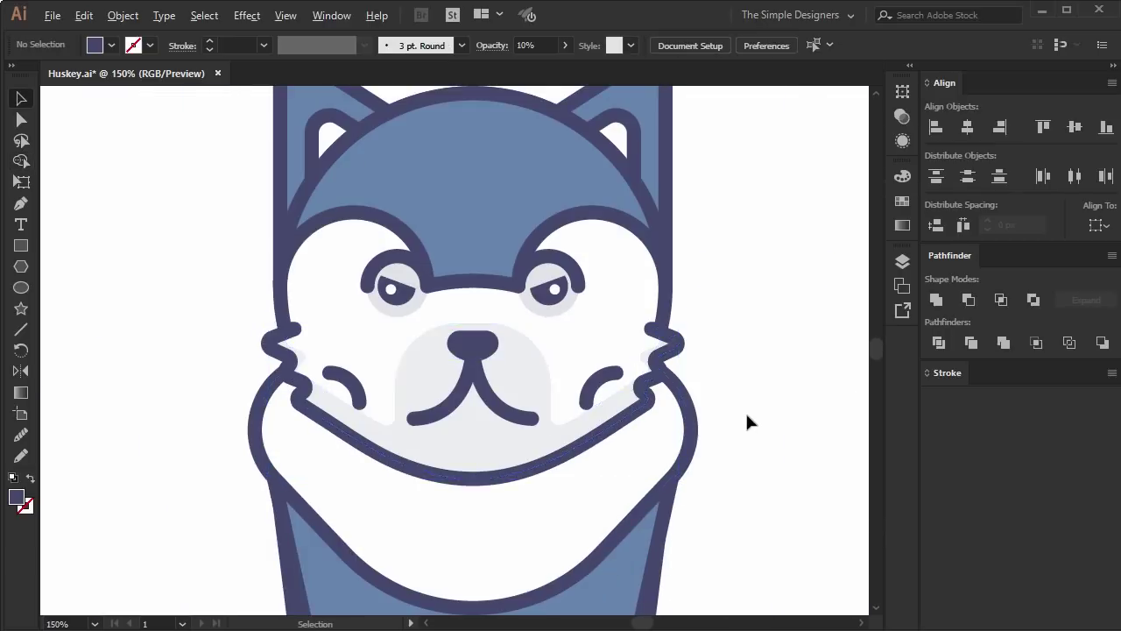
pyautogui.keyDown('alt'); pyautogui.scroll(-1, 692, 430); pyautogui.keyUp('alt')
pyautogui.keyDown('alt'); pyautogui.scroll(1, 692, 442); pyautogui.keyUp('alt')
pyautogui.keyDown('alt'); pyautogui.scroll(2, 613, 433); pyautogui.keyUp('alt')
pyautogui.click(569, 430)
pyautogui.click(762, 394)
pyautogui.click(603, 219)
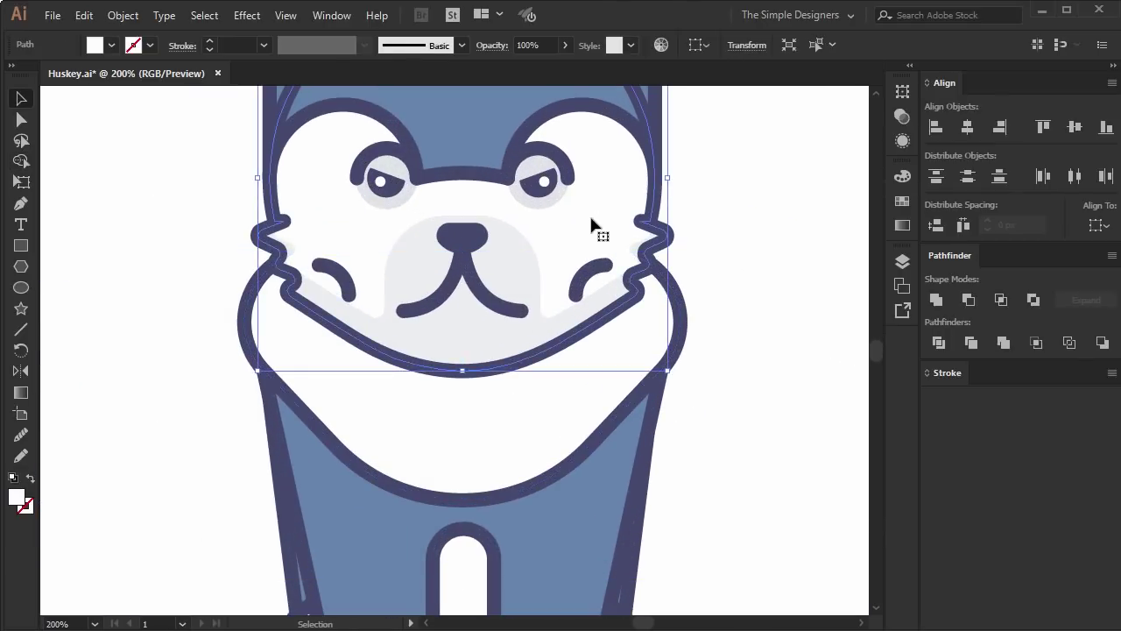
pyautogui.keyDown('alt'); pyautogui.scroll(-1, 591, 223); pyautogui.keyUp('alt')
pyautogui.hotkey('ctrl', 'c')
pyautogui.hotkey('ctrl', 'f')
pyautogui.moveTo(621, 241); pyautogui.dragTo(692, 242)
# Raise the face copy, trim it against the chest, and fill the band 10% grey.
pyautogui.moveTo(504, 427); pyautogui.dragTo(503, 390)
pyautogui.click(721, 450)
pyautogui.click(519, 421)
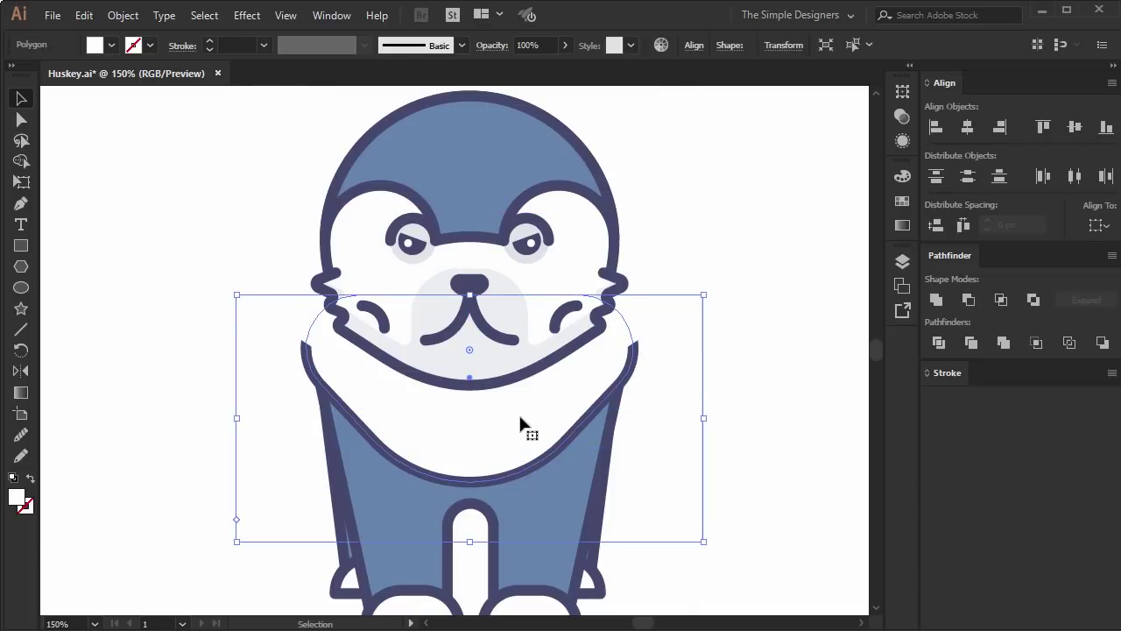
pyautogui.keyDown('shift'); pyautogui.click(639, 321); pyautogui.keyUp('shift')
pyautogui.hotkey('shift', 'm')
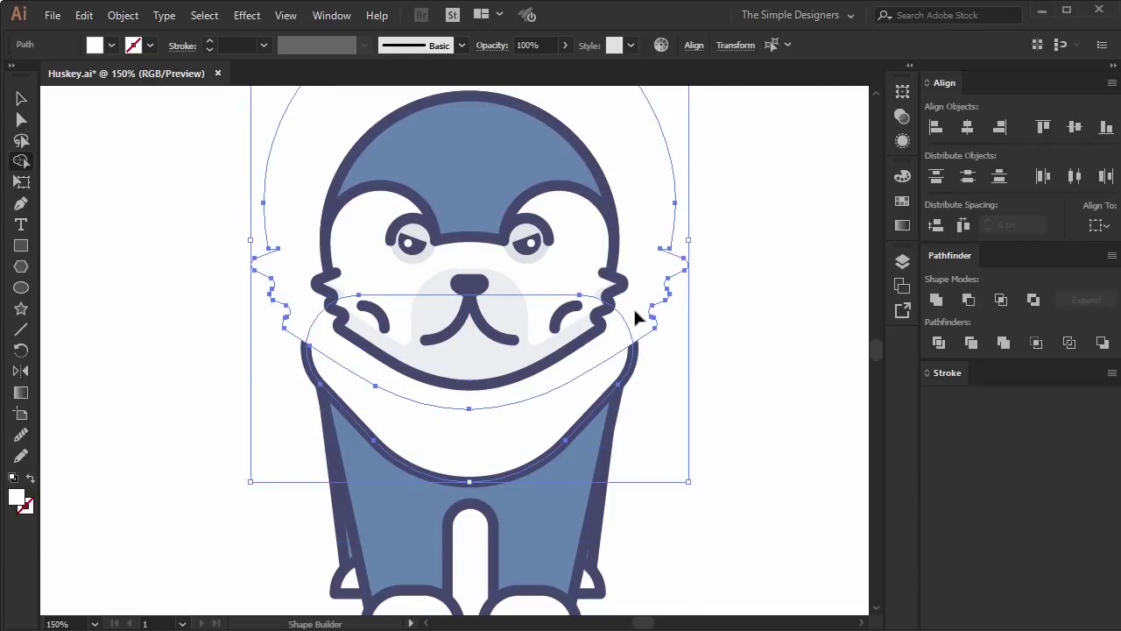
pyautogui.keyDown('alt'); pyautogui.moveTo(625, 261); pyautogui.dragTo(368, 253); pyautogui.keyUp('alt')
pyautogui.moveTo(386, 425); pyautogui.dragTo(483, 448)
pyautogui.press('i')
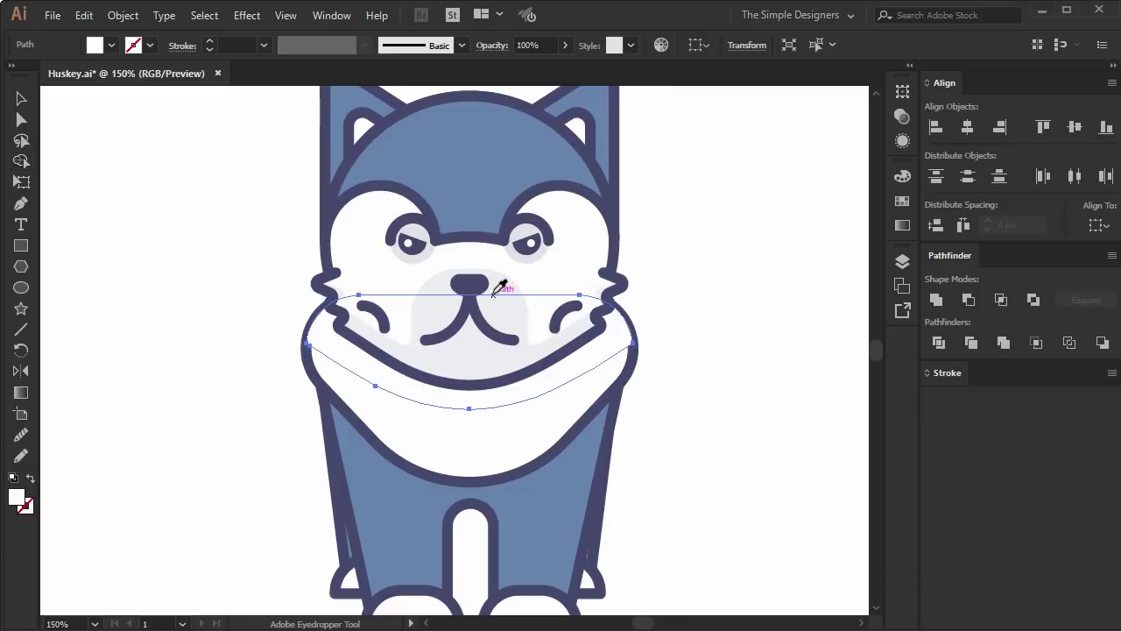
pyautogui.click(499, 286)
pyautogui.click(699, 417)
# Duplicate the large chest shape with a small offset.
pyautogui.keyDown('alt'); pyautogui.scroll(1, 699, 417); pyautogui.keyUp('alt')
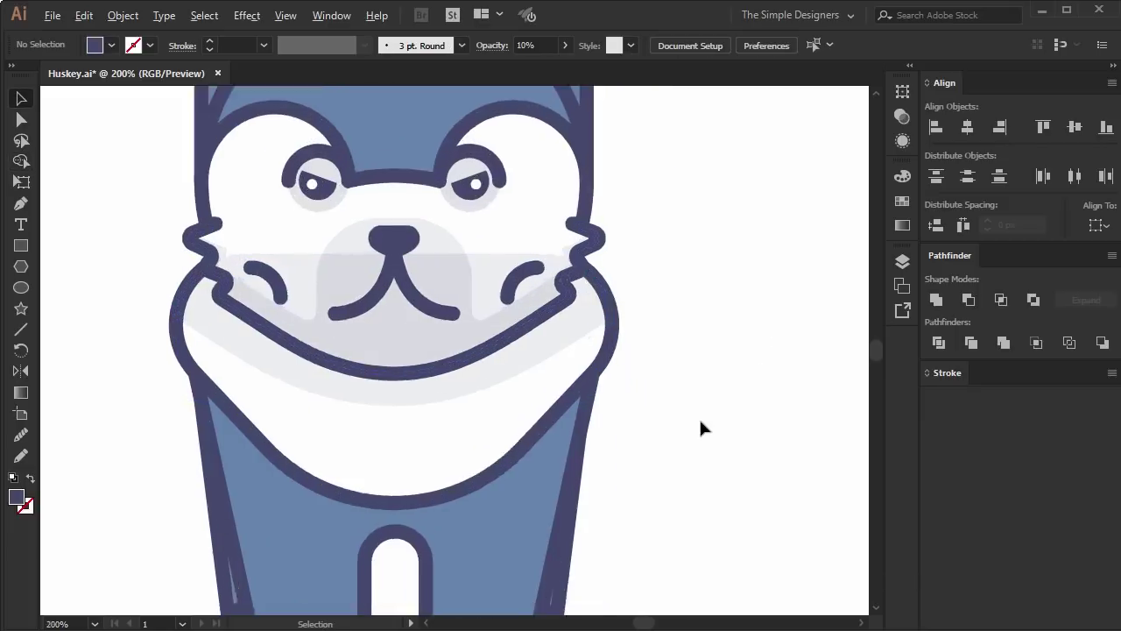
pyautogui.click(521, 418)
pyautogui.moveTo(505, 419); pyautogui.dragTo(478, 412)
# Cut a crescent from an offset chest copy with Shape Builder and fill it 10% purple.
pyautogui.click(769, 395)
pyautogui.click(507, 446)
pyautogui.moveTo(508, 446); pyautogui.dragTo(553, 441)
pyautogui.hotkey('ctrl', 'c')
pyautogui.hotkey('ctrl', 'f')
pyautogui.keyDown('shift'); pyautogui.click(383, 431); pyautogui.keyUp('shift')
pyautogui.hotkey('shift', 'm')
pyautogui.keyDown('alt'); pyautogui.click(145, 306); pyautogui.keyUp('alt')
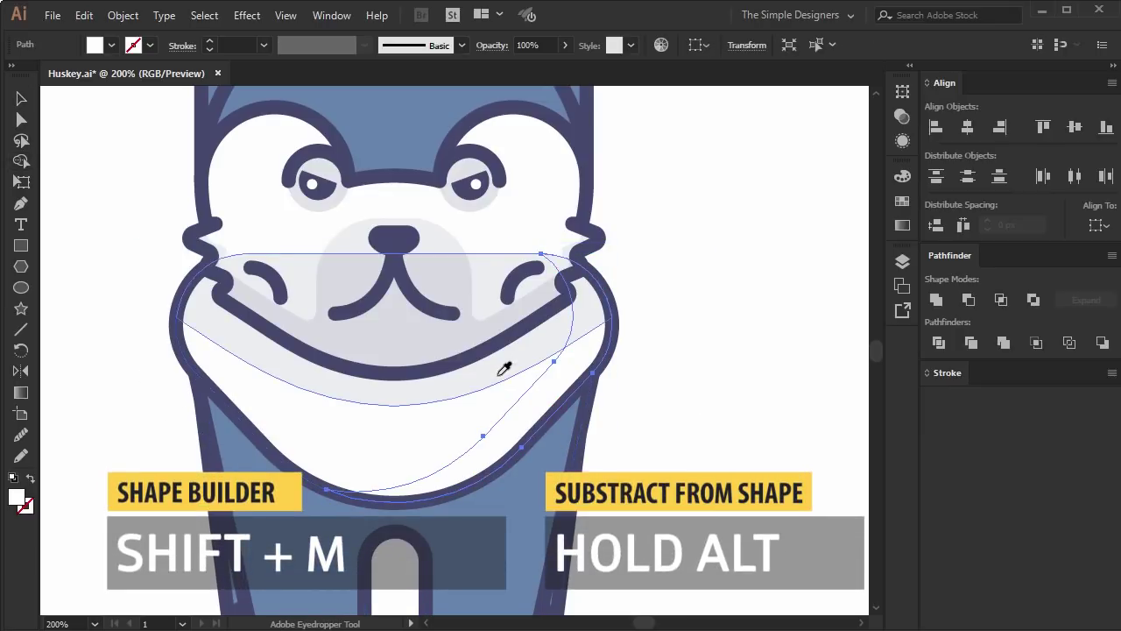
pyautogui.click(504, 369)
# Round off the crescent's pointed upper-right tip.
pyautogui.press('v')
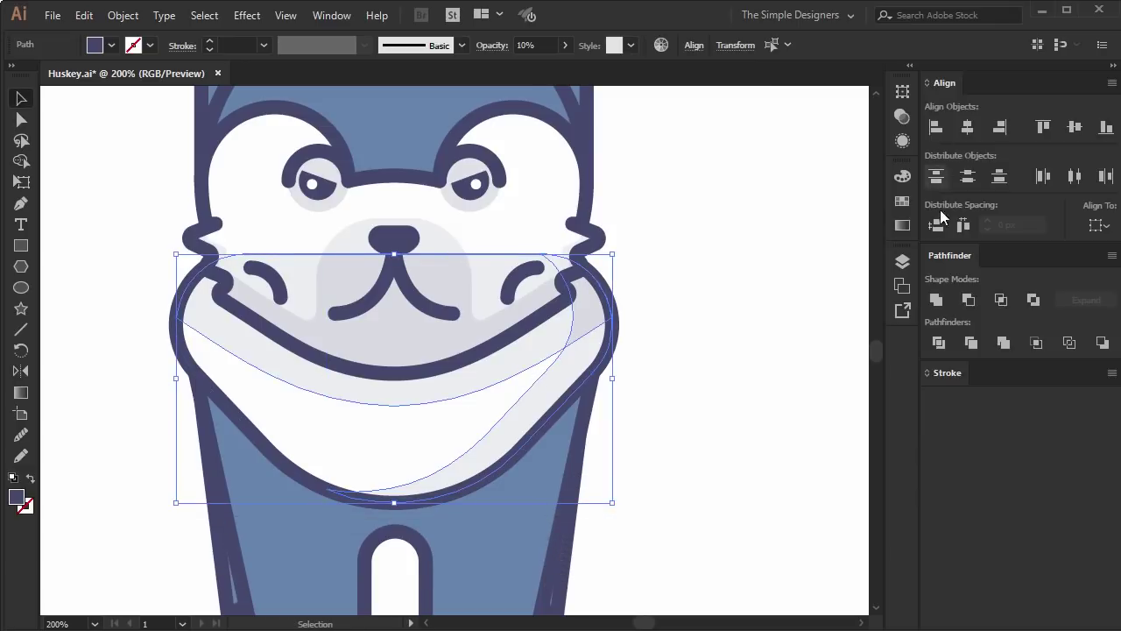
pyautogui.click(765, 312)
pyautogui.moveTo(766, 312); pyautogui.dragTo(675, 368)
pyautogui.press('a')
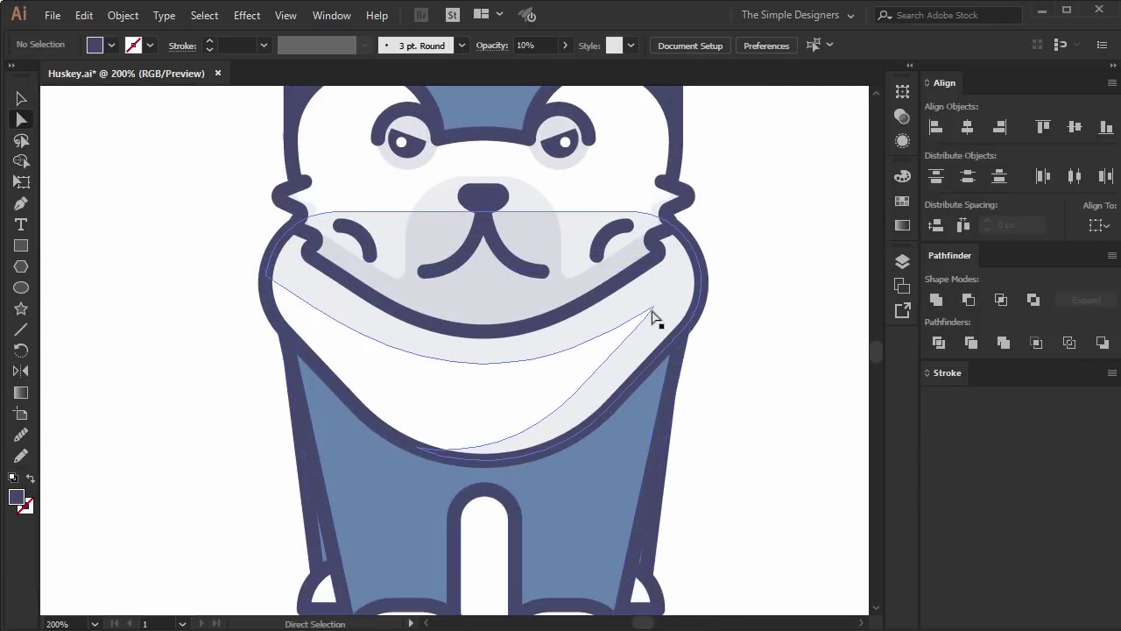
pyautogui.click(652, 308)
pyautogui.moveTo(635, 385); pyautogui.dragTo(611, 345)
# Send the chest crescent one level back, behind the chest outline.
pyautogui.hotkey('ctrl', 'shift', 'a')
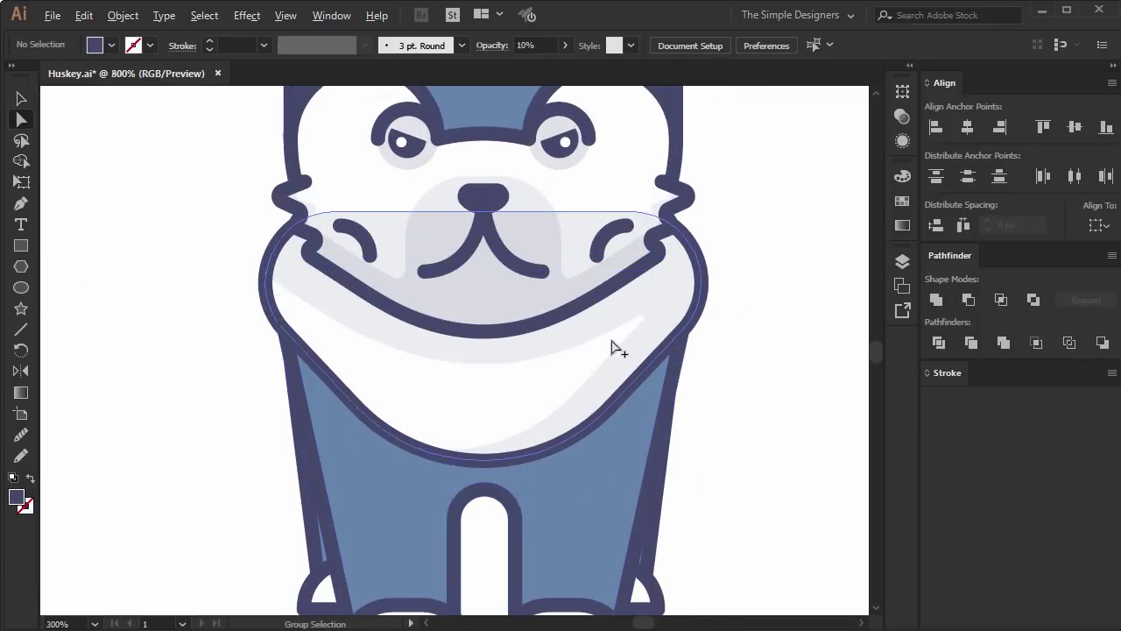
pyautogui.scroll(5, 736, 313)
pyautogui.scroll(-4, 736, 313)
pyautogui.scroll(-2, 788, 324)
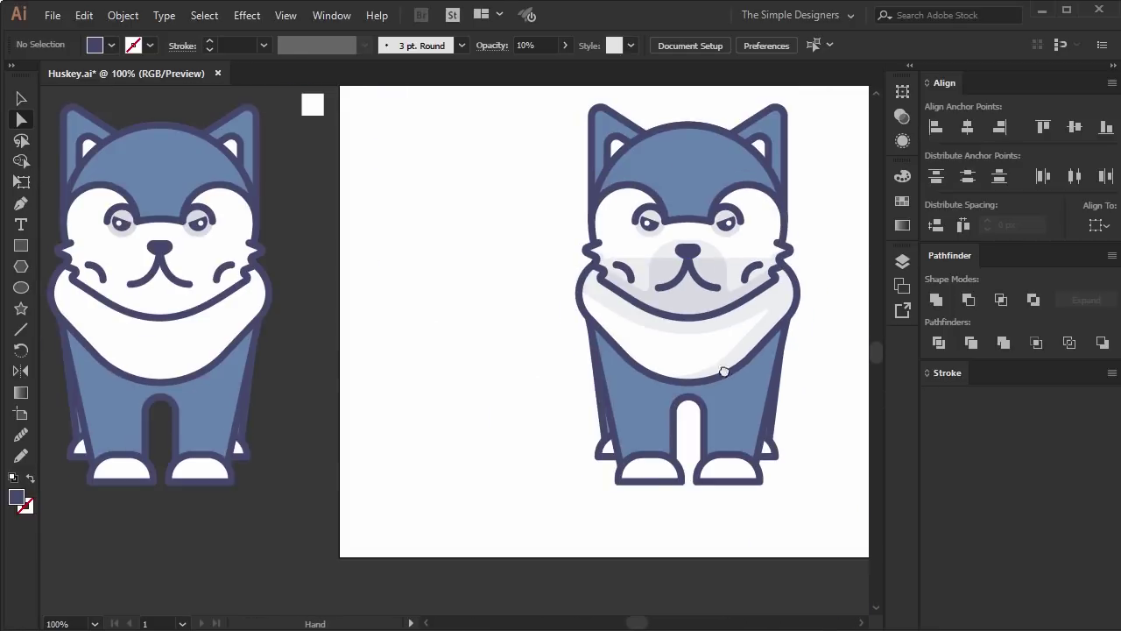
pyautogui.moveTo(723, 371); pyautogui.dragTo(580, 421)
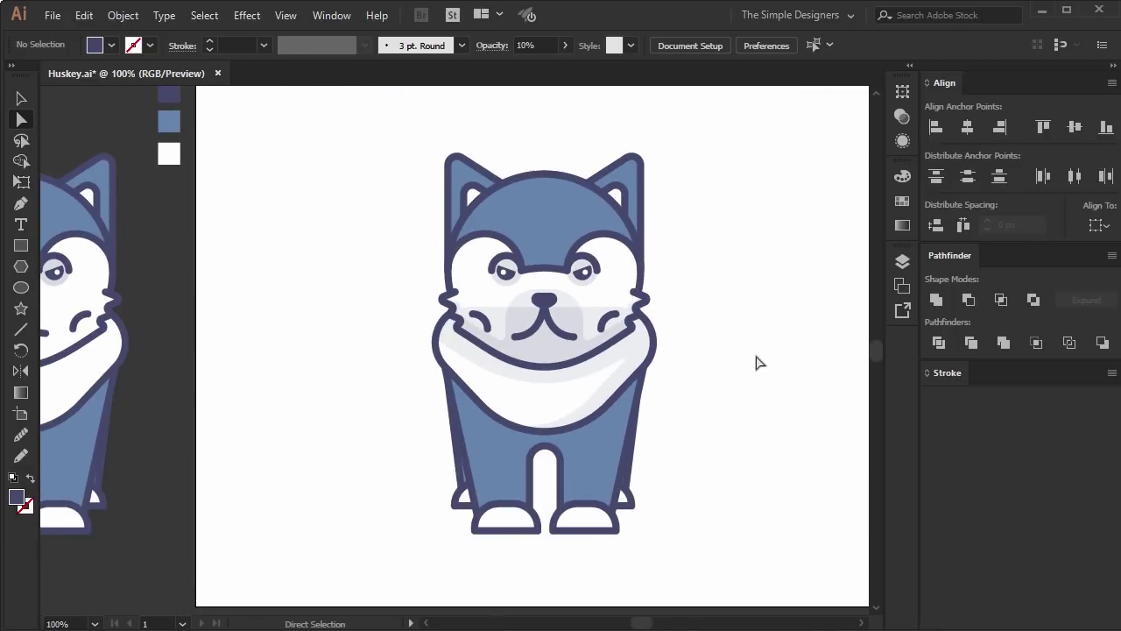
pyautogui.click(610, 375)
pyautogui.hotkey('ctrl', '[')
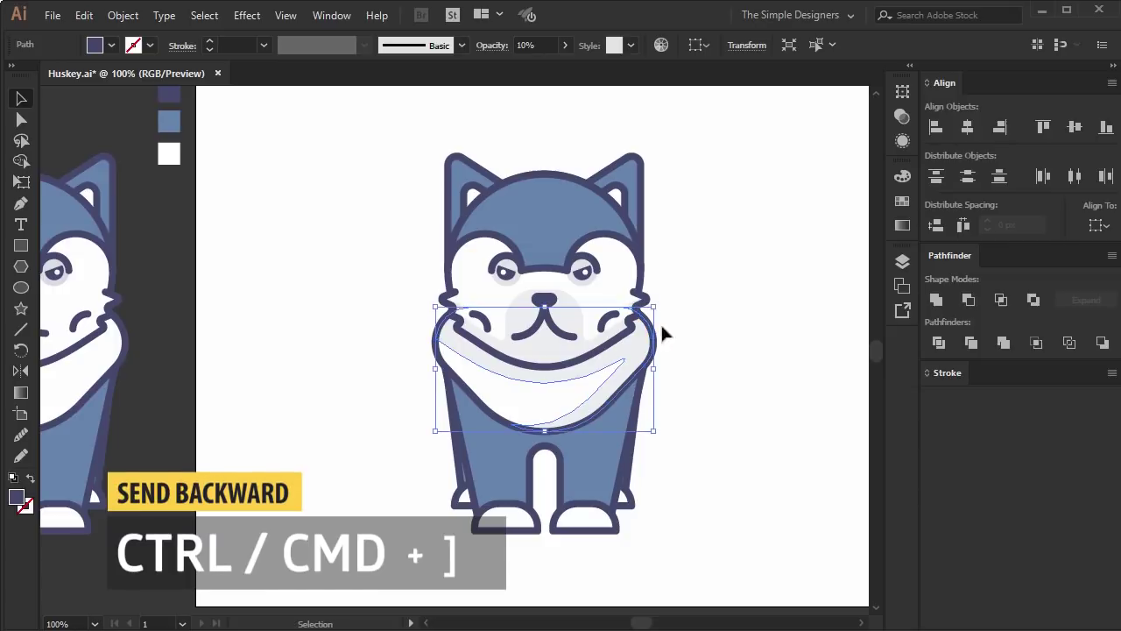
pyautogui.hotkey('ctrl', 'shift', 'a')
pyautogui.scroll(3, 532, 237)
pyautogui.scroll(-2, 560, 275)
pyautogui.click(595, 261)
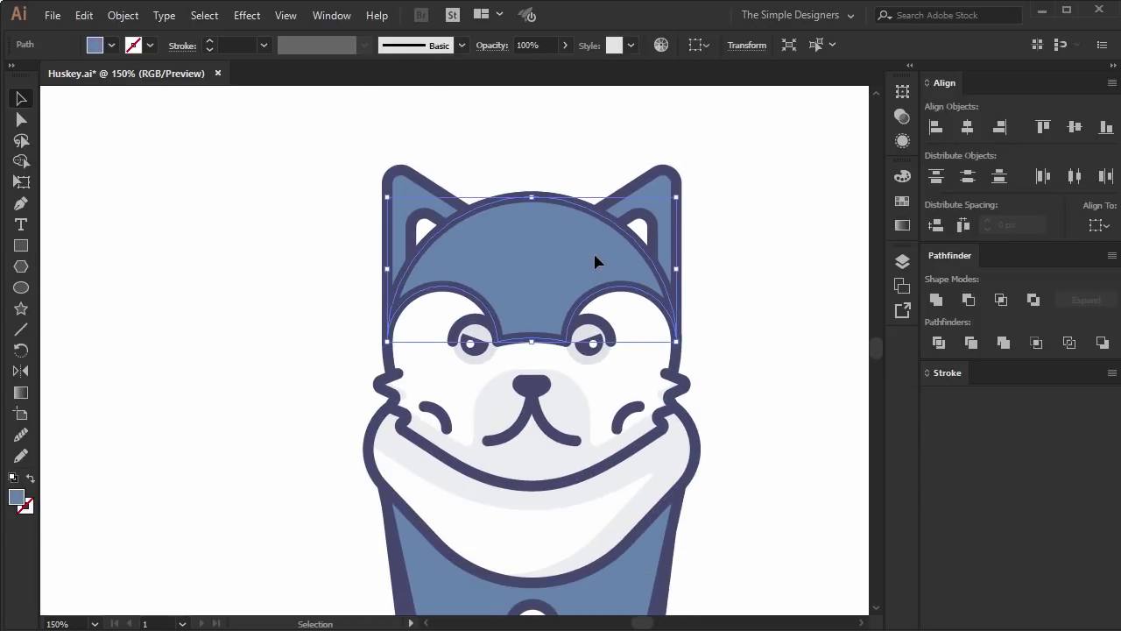
# Trim an offset head copy into a right-side crescent with 20% purple shading.
pyautogui.moveTo(594, 261); pyautogui.dragTo(569, 253)
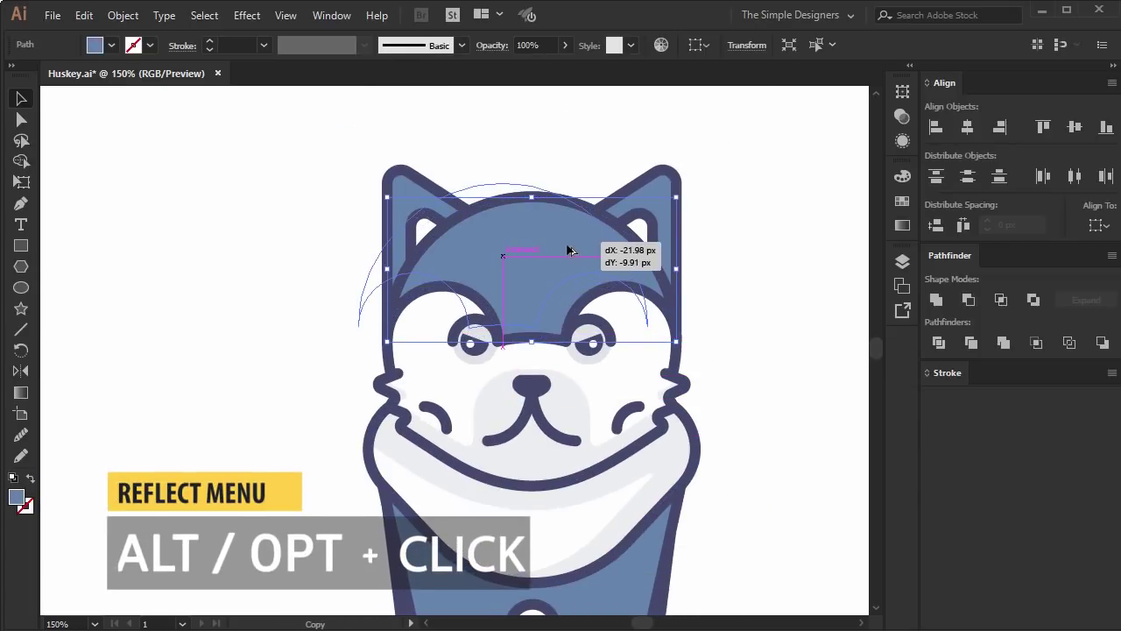
pyautogui.moveTo(570, 251); pyautogui.dragTo(567, 253)
pyautogui.click(782, 277)
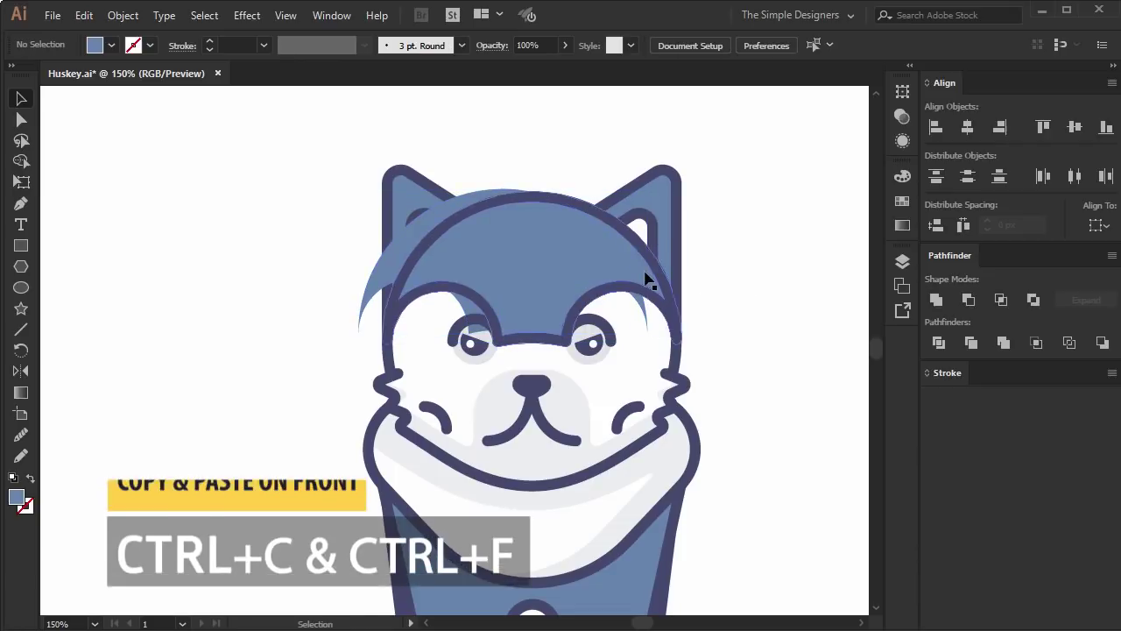
pyautogui.click(646, 279)
pyautogui.keyDown('shift'); pyautogui.click(537, 253); pyautogui.keyUp('shift')
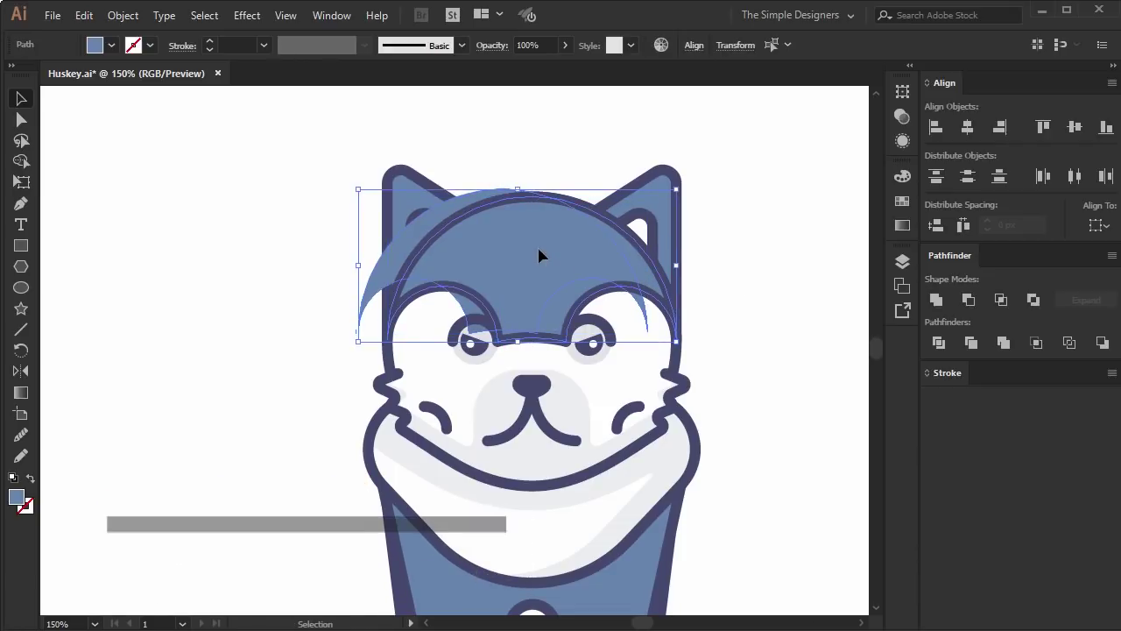
pyautogui.hotkey('shift', 'm')
pyautogui.moveTo(538, 253)
pyautogui.mouseDown()
pyautogui.moveTo(501, 323)
pyautogui.moveTo(645, 304)
pyautogui.moveTo(649, 287)
pyautogui.mouseUp()
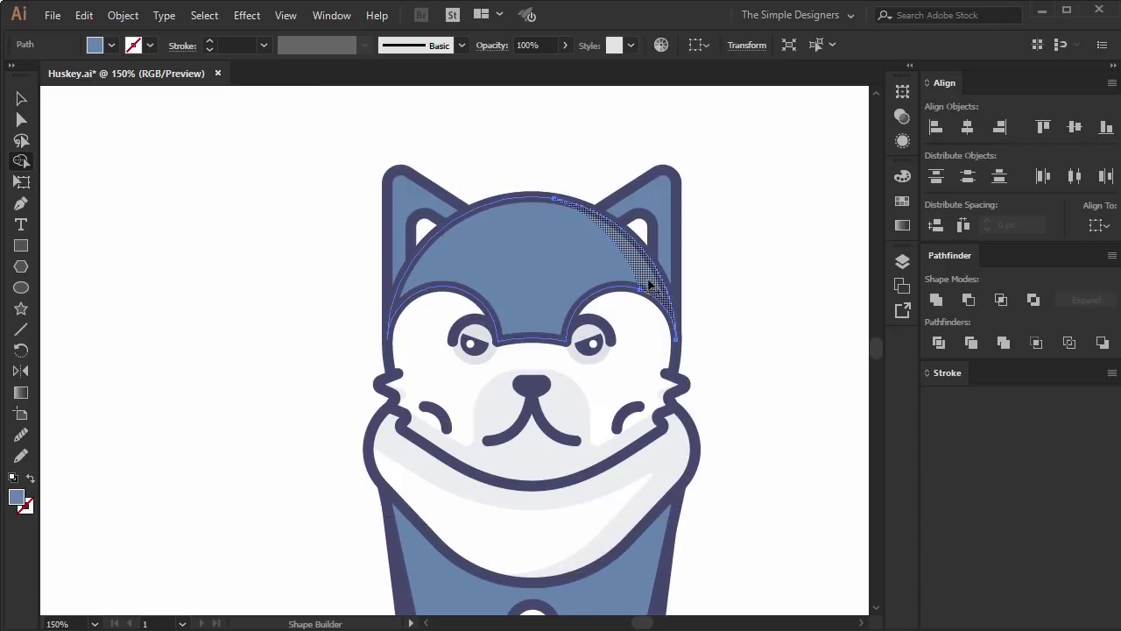
pyautogui.click(668, 459)
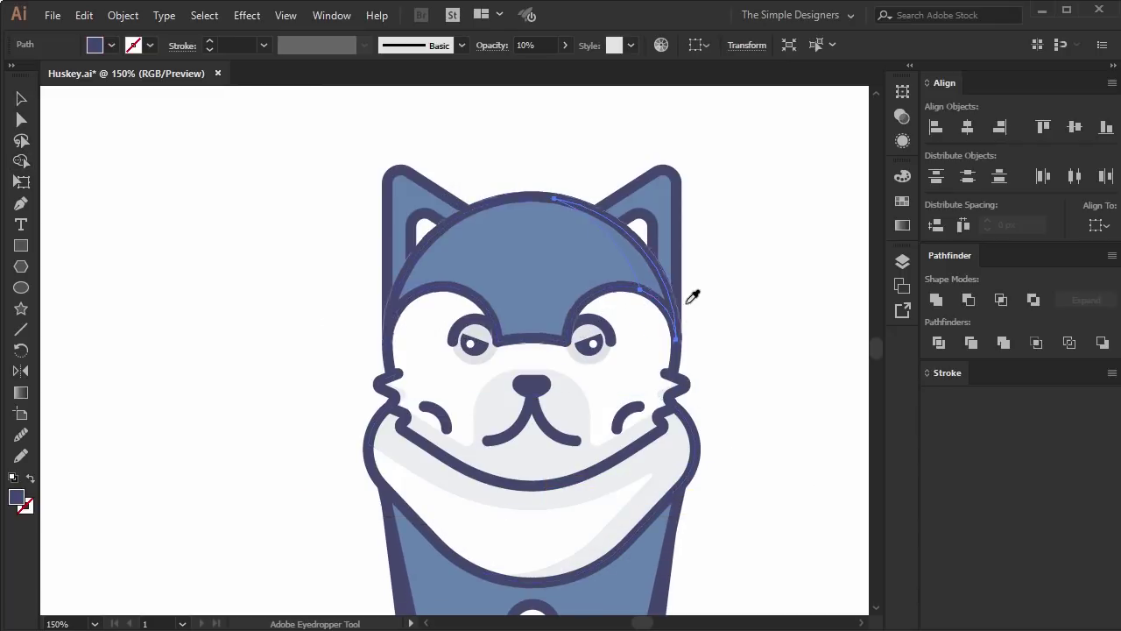
pyautogui.scroll(1, 742, 282)
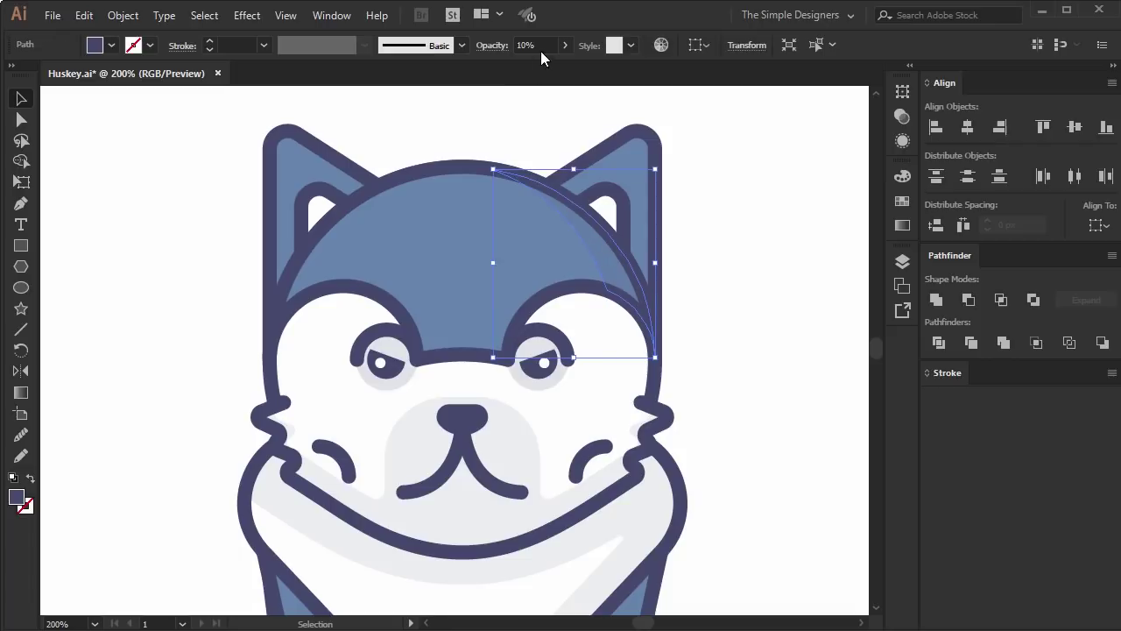
pyautogui.click(787, 278)
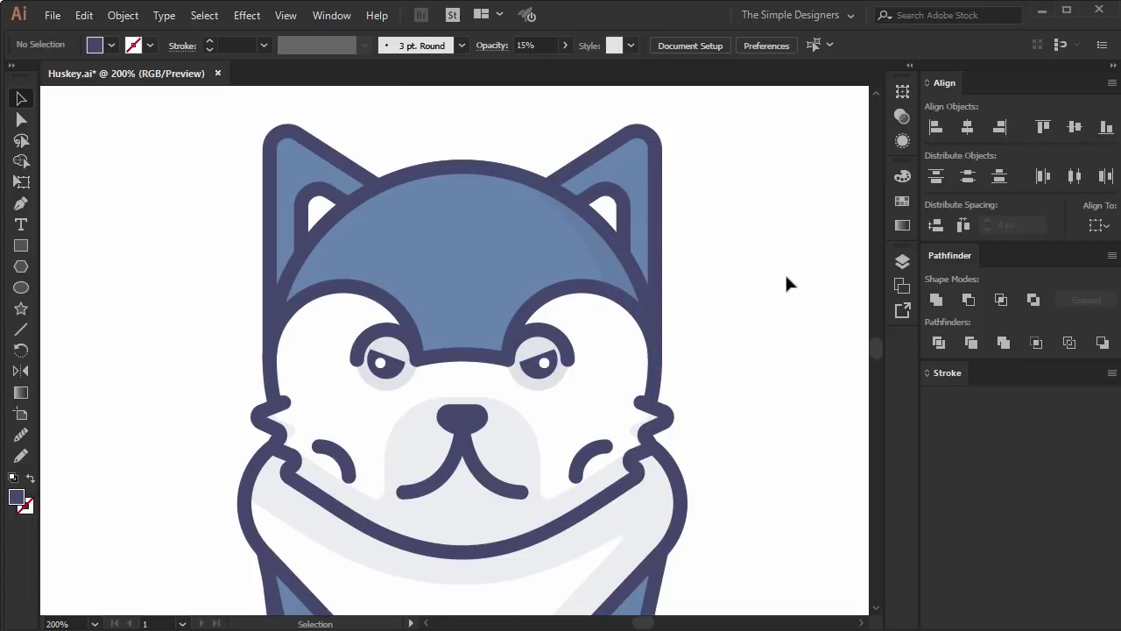
pyautogui.click(610, 274)
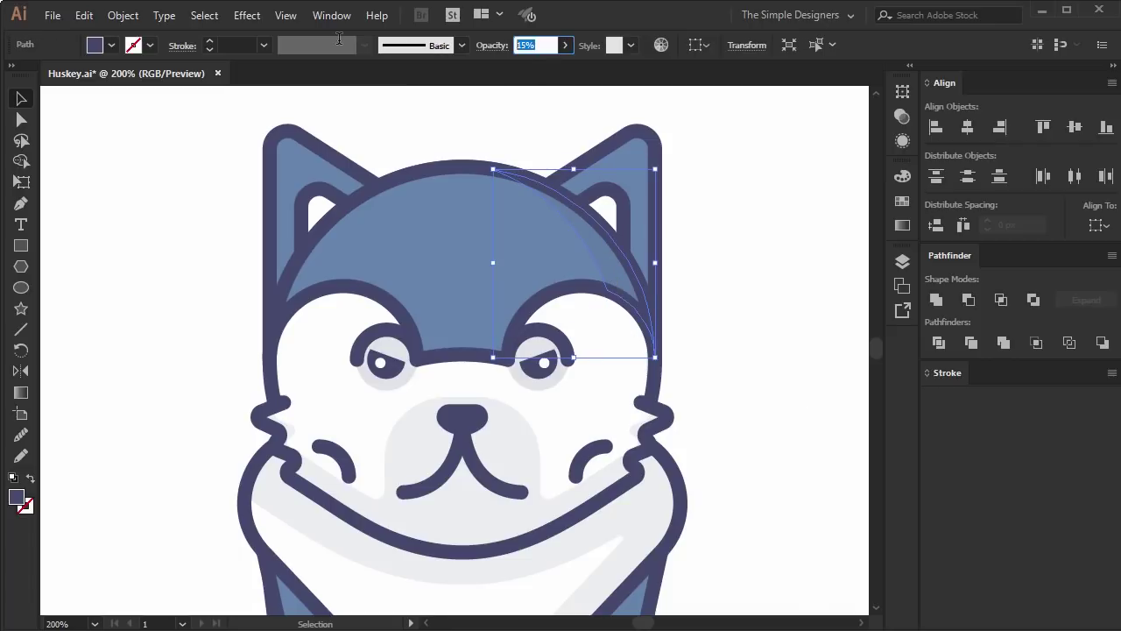
pyautogui.write('20')
# Make a copy of the right ear shifted slightly left.
pyautogui.click(827, 224)
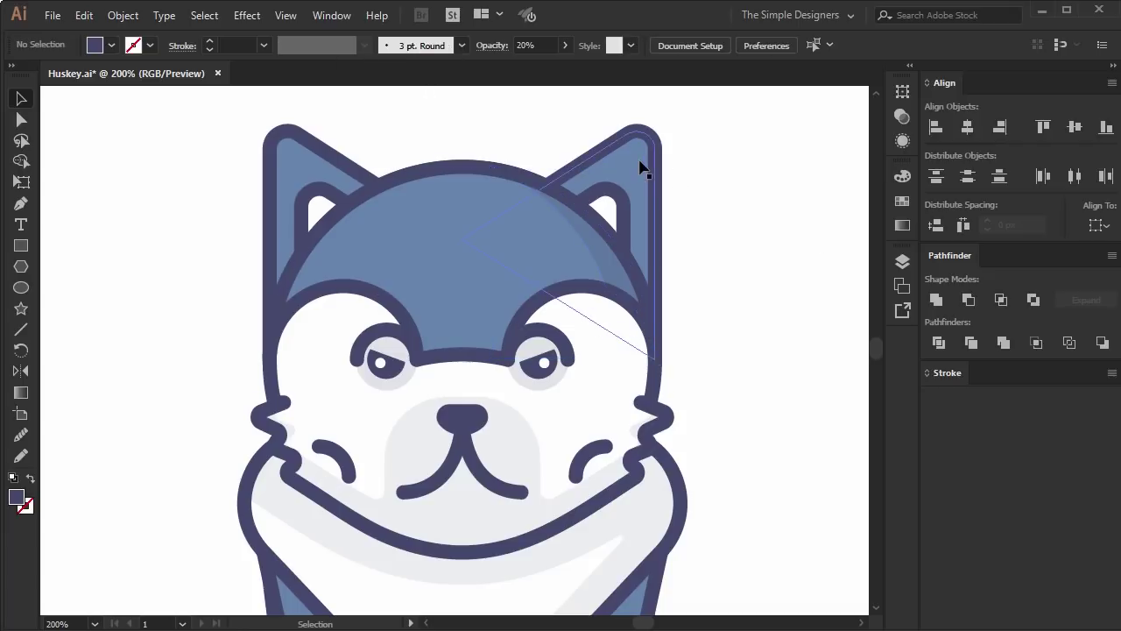
pyautogui.click(635, 160)
pyautogui.moveTo(630, 169); pyautogui.dragTo(621, 166)
# Trim the ear copy to a thin edge strip and give it the head shading style.
pyautogui.scroll(2, 622, 171)
pyautogui.press('a')
pyautogui.moveTo(483, 145)
pyautogui.mouseDown()
pyautogui.moveTo(471, 133)
pyautogui.moveTo(543, 381)
pyautogui.mouseUp()
pyautogui.hotkey('shift', 'm')
pyautogui.moveTo(548, 473); pyautogui.dragTo(548, 474)
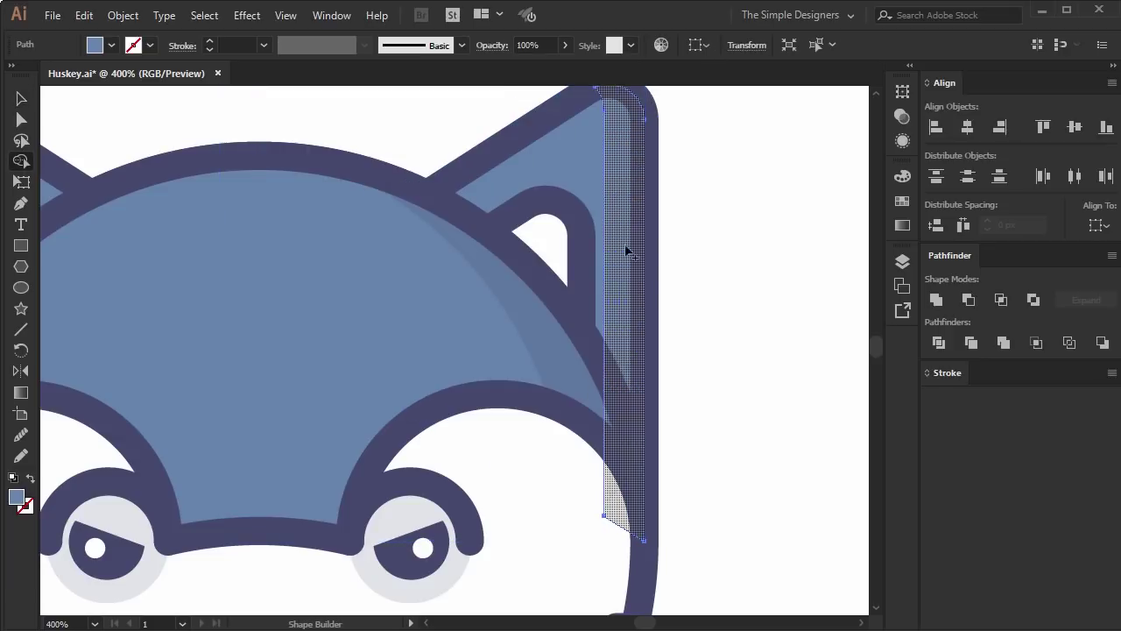
pyautogui.click(626, 270)
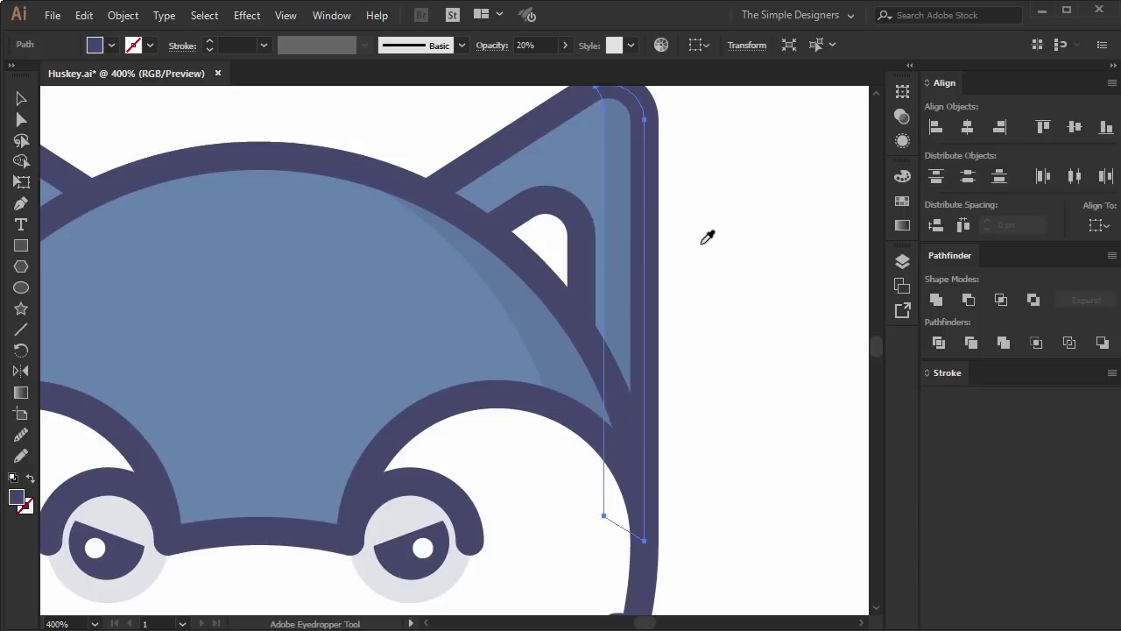
pyautogui.press('v')
pyautogui.click(776, 235)
# Mirror a copy of the strip across the face's centre onto the left ear.
pyautogui.scroll(-3, 776, 224)
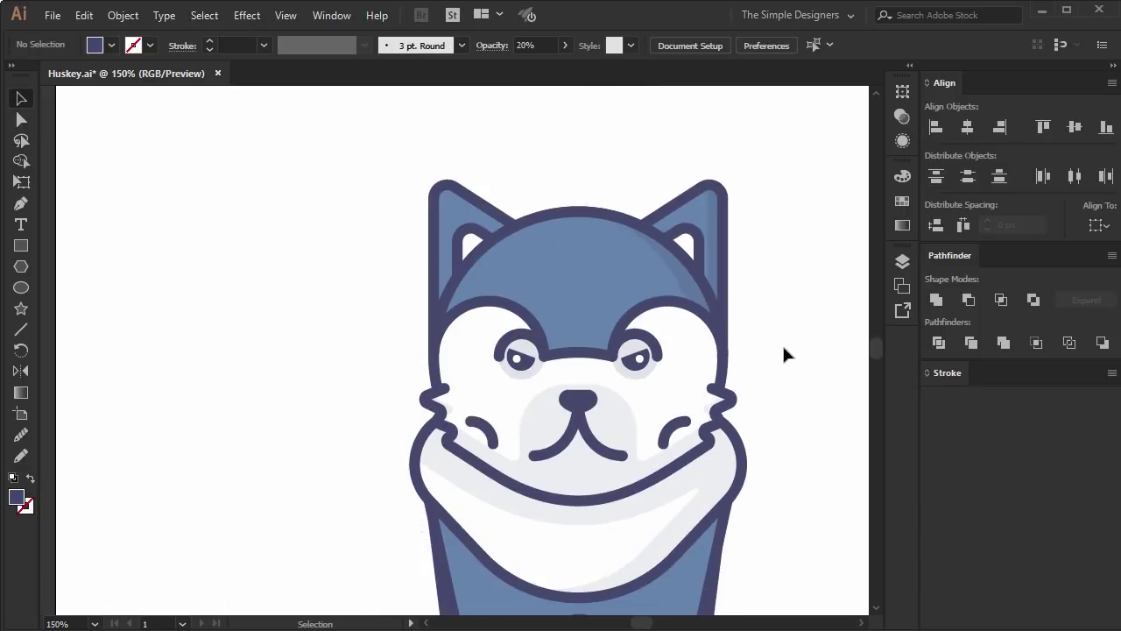
pyautogui.click(465, 223)
pyautogui.moveTo(464, 223); pyautogui.dragTo(465, 220)
pyautogui.hotkey('ctrl', 'shift', 'a')
pyautogui.click(714, 219)
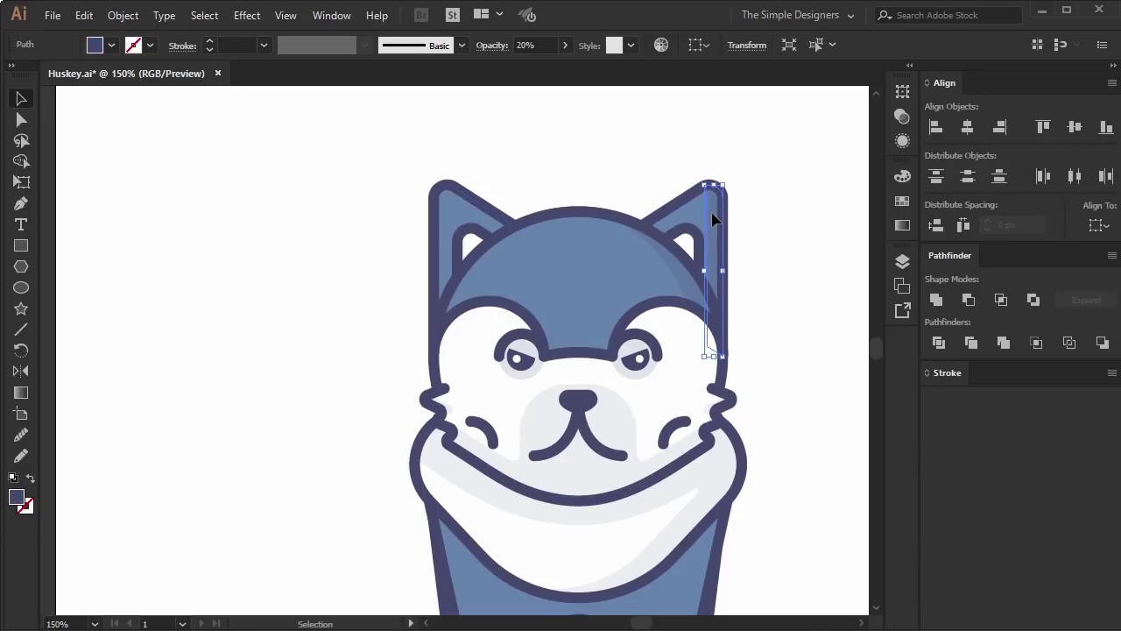
pyautogui.keyDown('alt'); pyautogui.click(578, 401); pyautogui.keyUp('alt')
pyautogui.press('Return')
pyautogui.scroll(1, 403, 271)
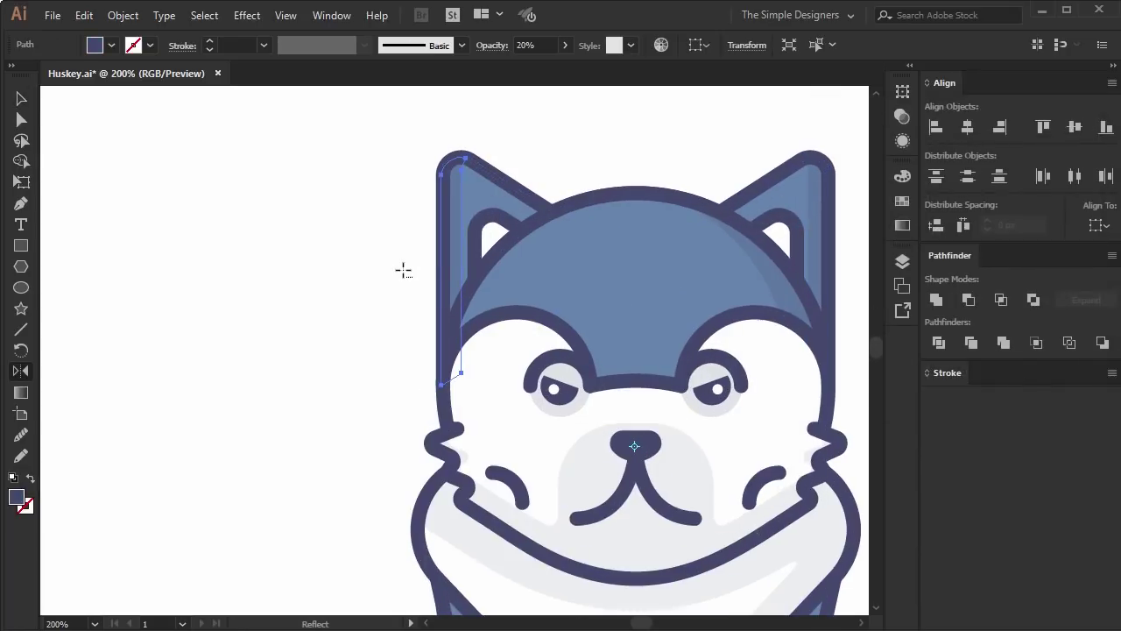
# Give the left ear strip the white face fill at 20% opacity.
pyautogui.click(491, 390)
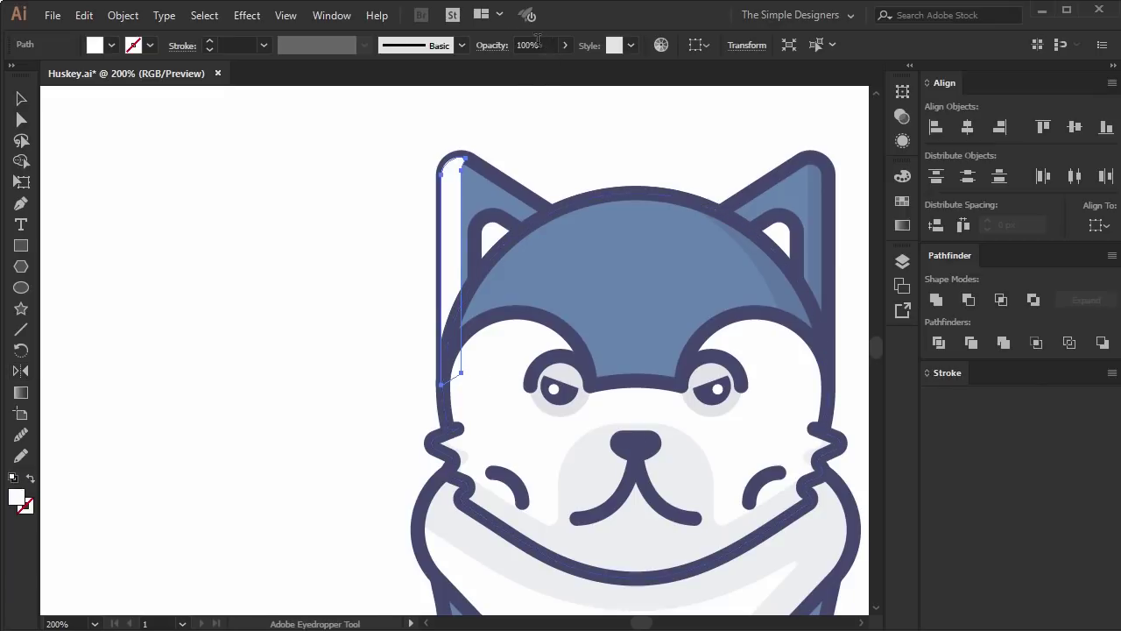
pyautogui.write('20')
pyautogui.press('Return')
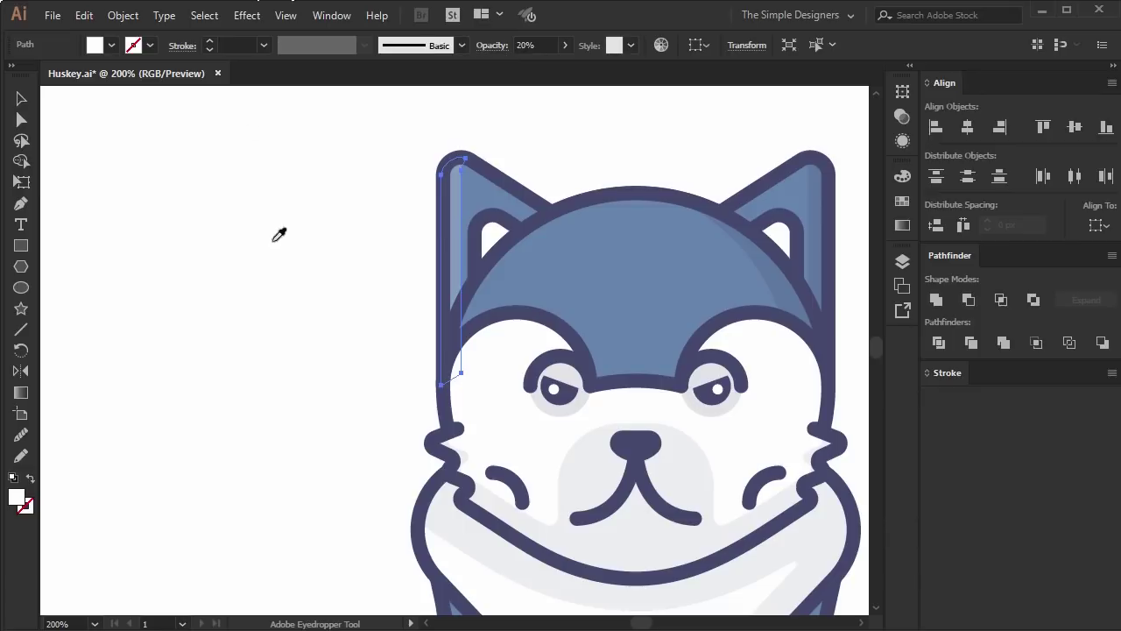
pyautogui.press('v')
pyautogui.click(298, 366)
pyautogui.keyDown('alt'); pyautogui.scroll(-1, 395, 362); pyautogui.keyUp('alt')
pyautogui.keyDown('alt'); pyautogui.scroll(3, 368, 262); pyautogui.keyUp('alt')
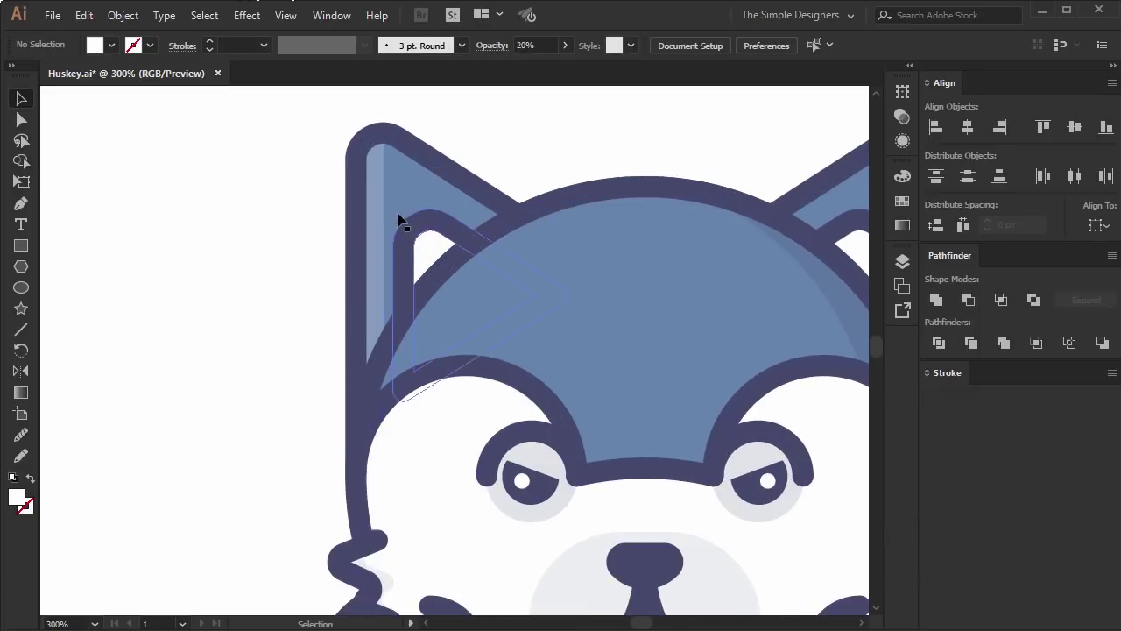
# Add an anchor point and pull the strip's top point up into the ear tip.
pyautogui.click(379, 211)
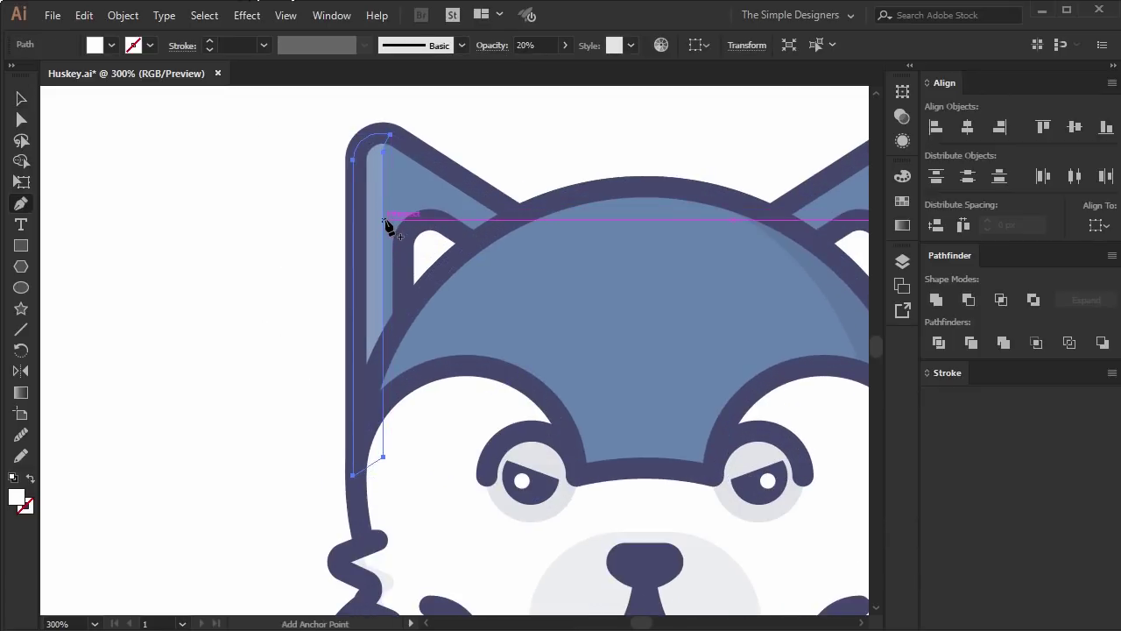
pyautogui.keyDown('alt'); pyautogui.click(379, 224); pyautogui.keyUp('alt')
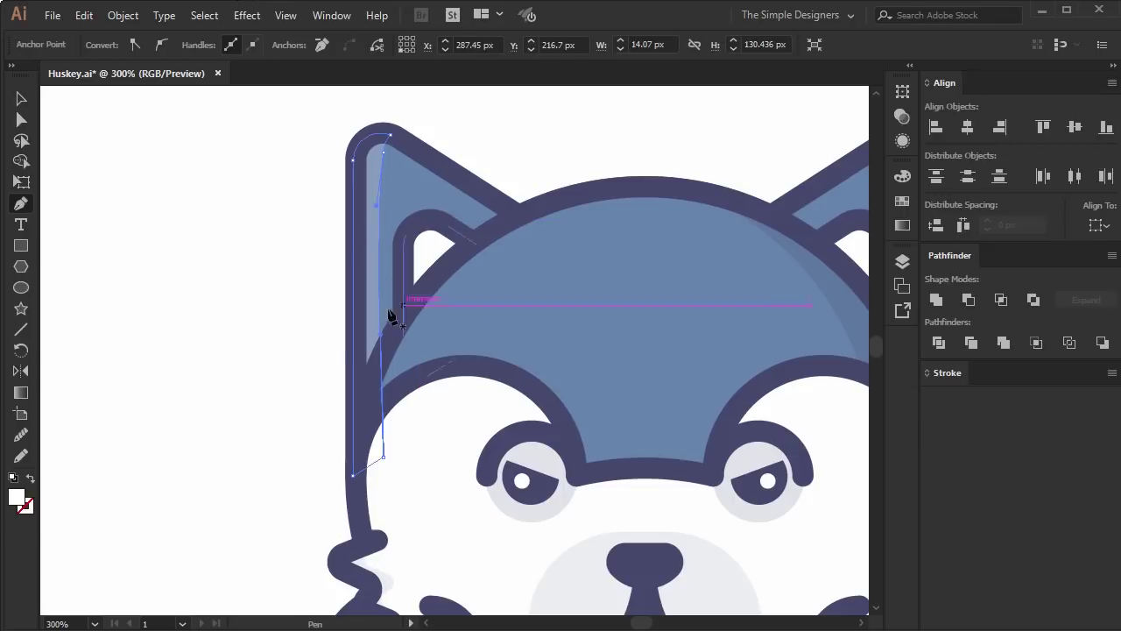
pyautogui.click(197, 349)
pyautogui.keyDown('alt'); pyautogui.scroll(-1, 197, 348); pyautogui.keyUp('alt')
pyautogui.keyDown('alt'); pyautogui.scroll(2, 317, 260); pyautogui.keyUp('alt')
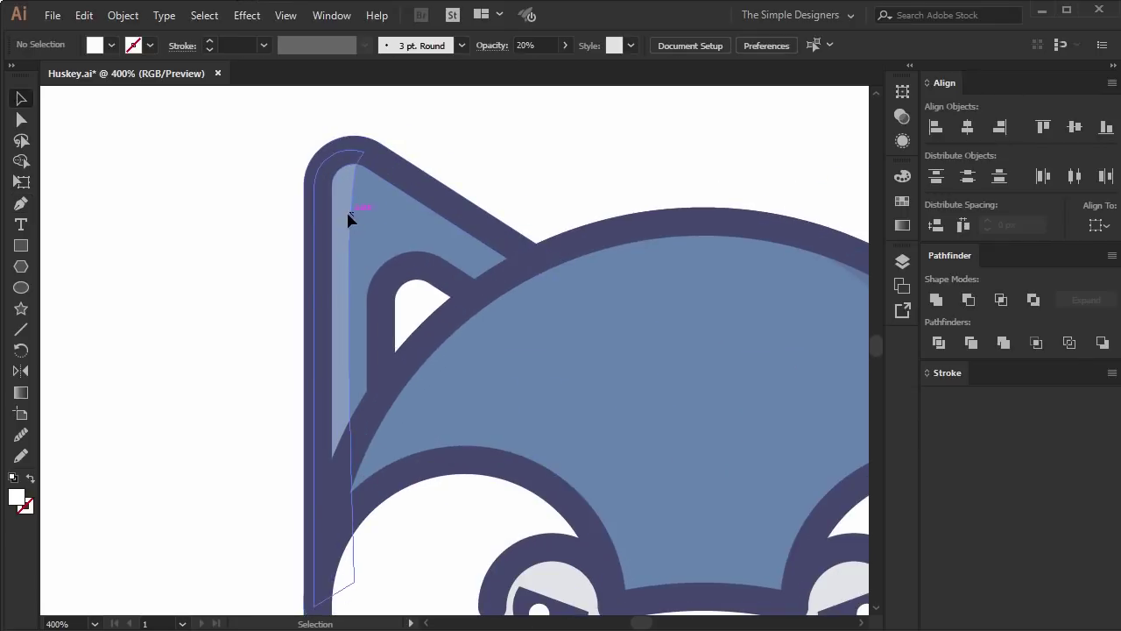
pyautogui.press('a')
pyautogui.click(358, 177)
pyautogui.moveTo(355, 181); pyautogui.dragTo(348, 162)
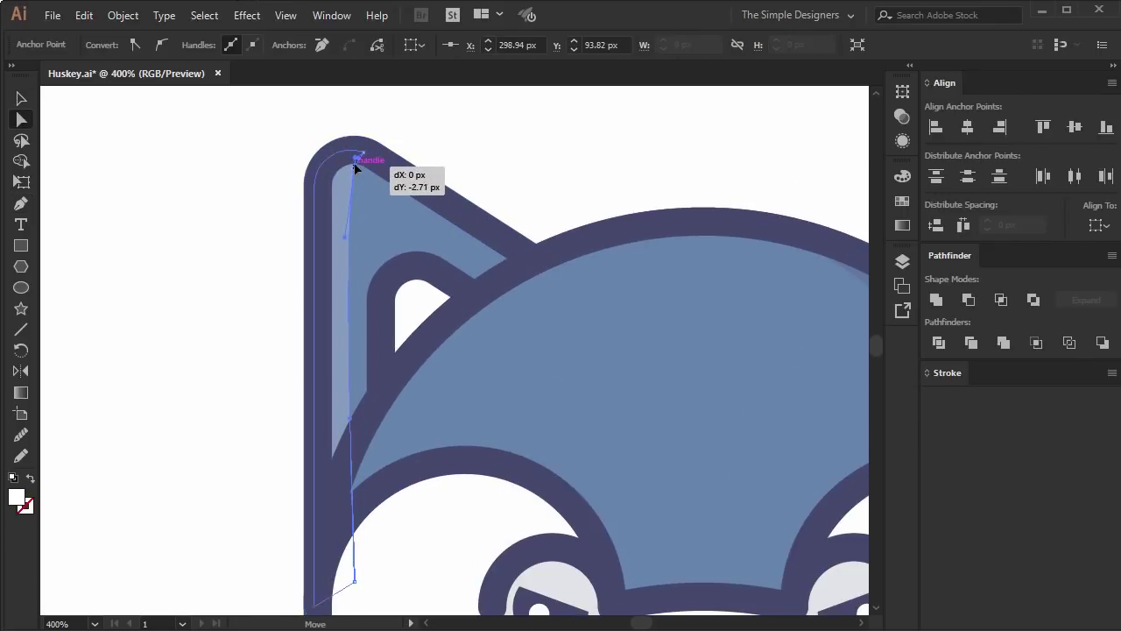
pyautogui.click(523, 152)
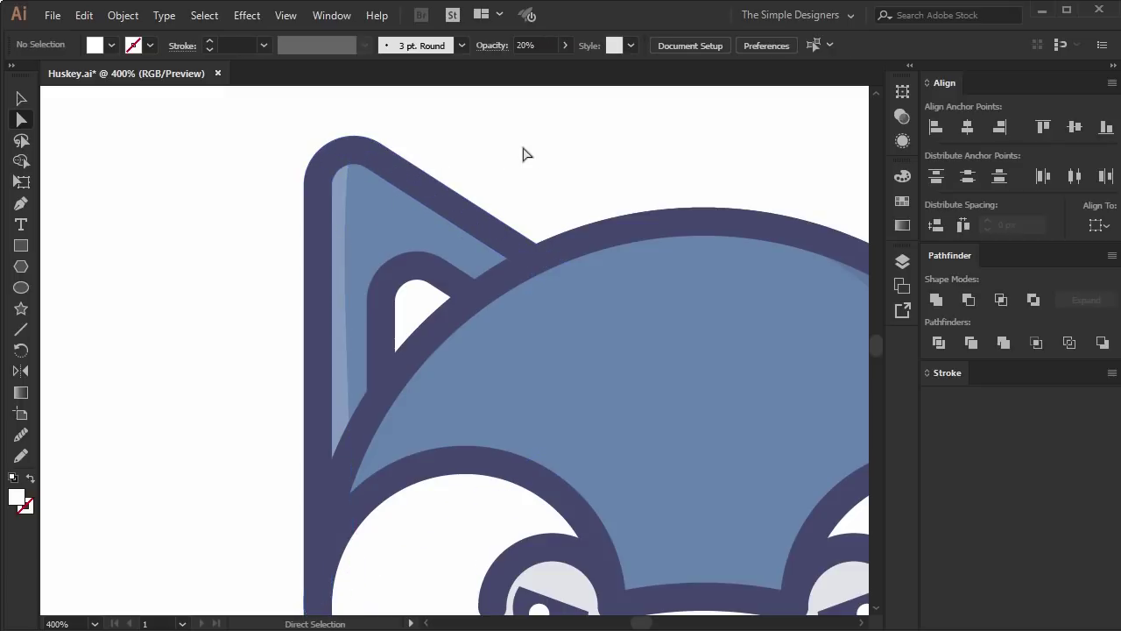
pyautogui.keyDown('alt'); pyautogui.scroll(-2, 523, 152); pyautogui.keyUp('alt')
pyautogui.press('v')
pyautogui.click(377, 252)
# Cut a crescent along the head's upper-left edge from an offset hood copy with Shape Builder.
pyautogui.moveTo(386, 258); pyautogui.dragTo(398, 265)
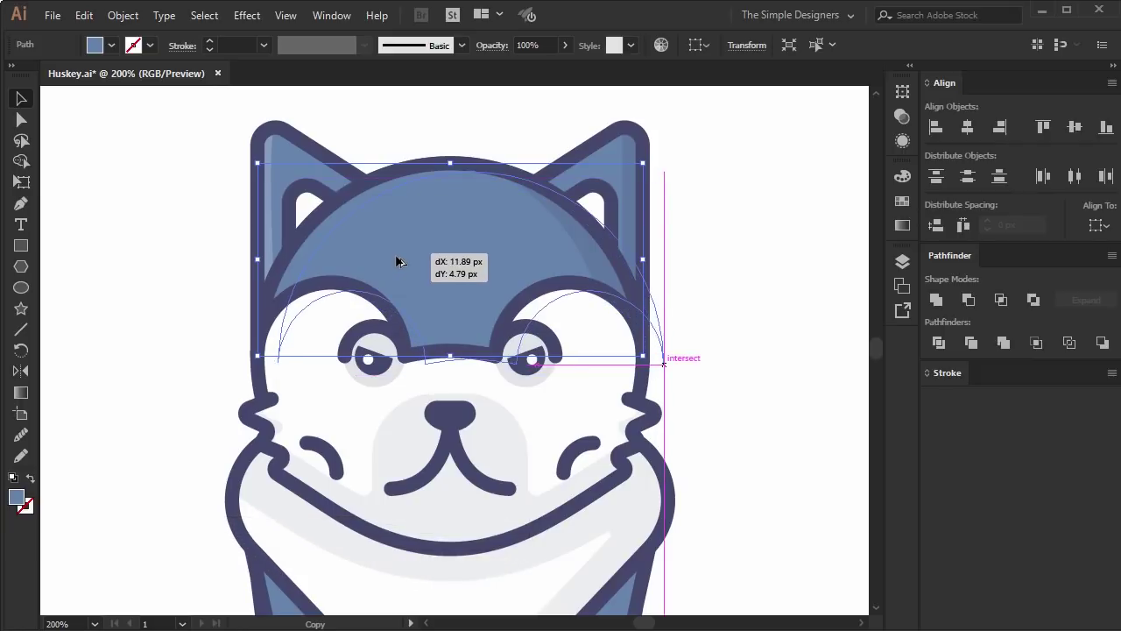
pyautogui.moveTo(397, 265); pyautogui.dragTo(401, 258)
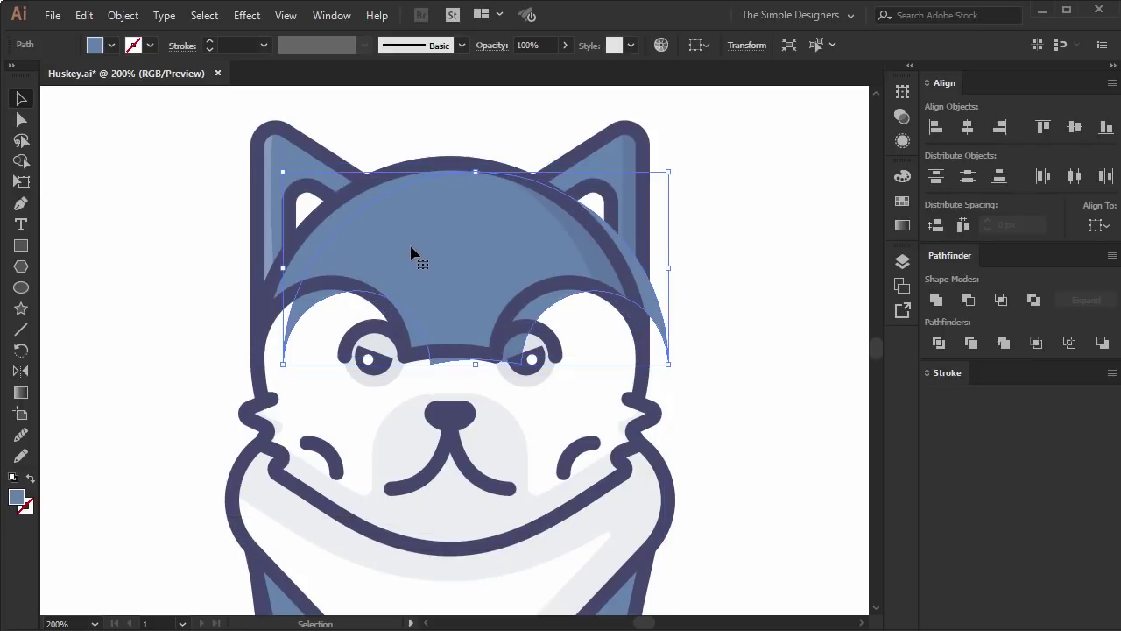
pyautogui.click(366, 248)
pyautogui.hotkey('ctrl', 'c')
pyautogui.hotkey('ctrl', 'f')
pyautogui.keyDown('shift'); pyautogui.click(444, 253); pyautogui.keyUp('shift')
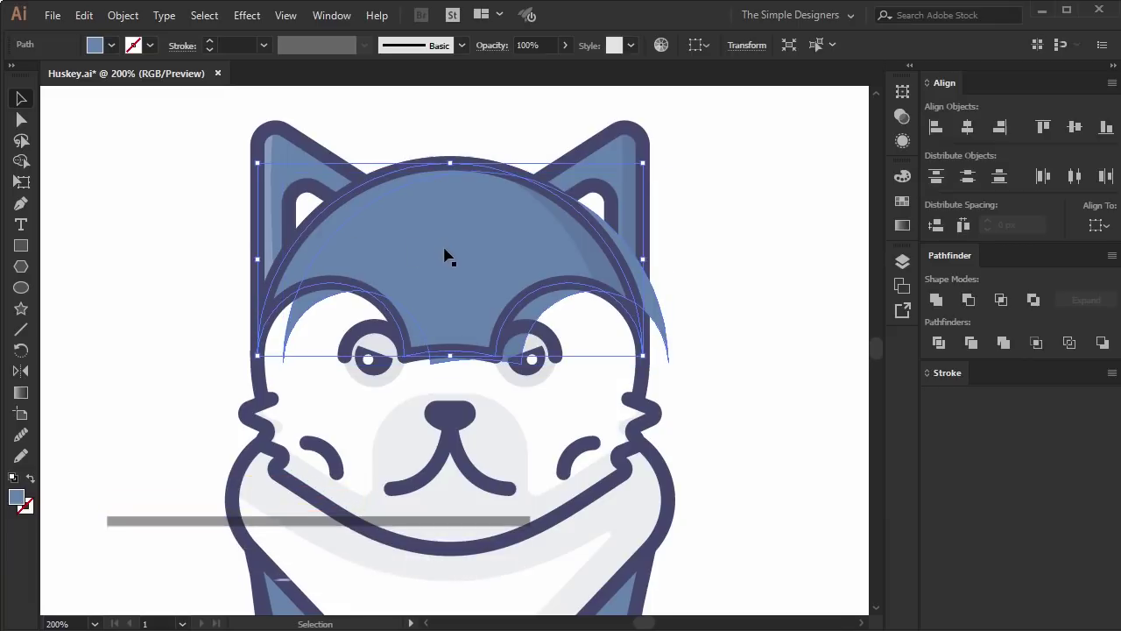
pyautogui.hotkey('shift', 'm')
pyautogui.moveTo(450, 258); pyautogui.dragTo(493, 379)
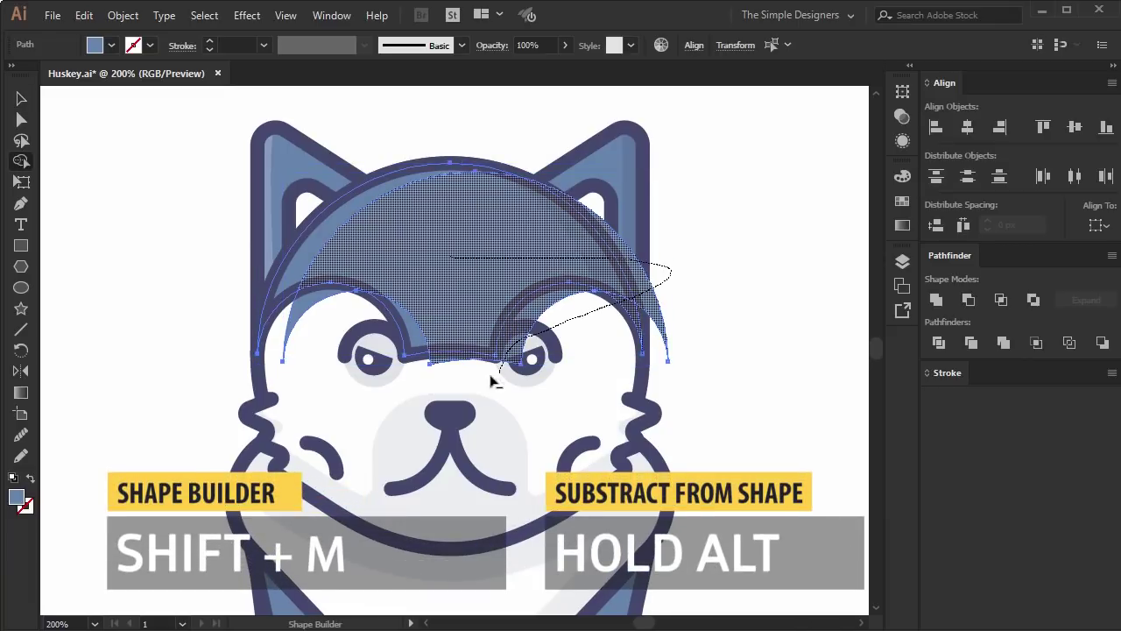
pyautogui.moveTo(390, 301); pyautogui.dragTo(421, 234)
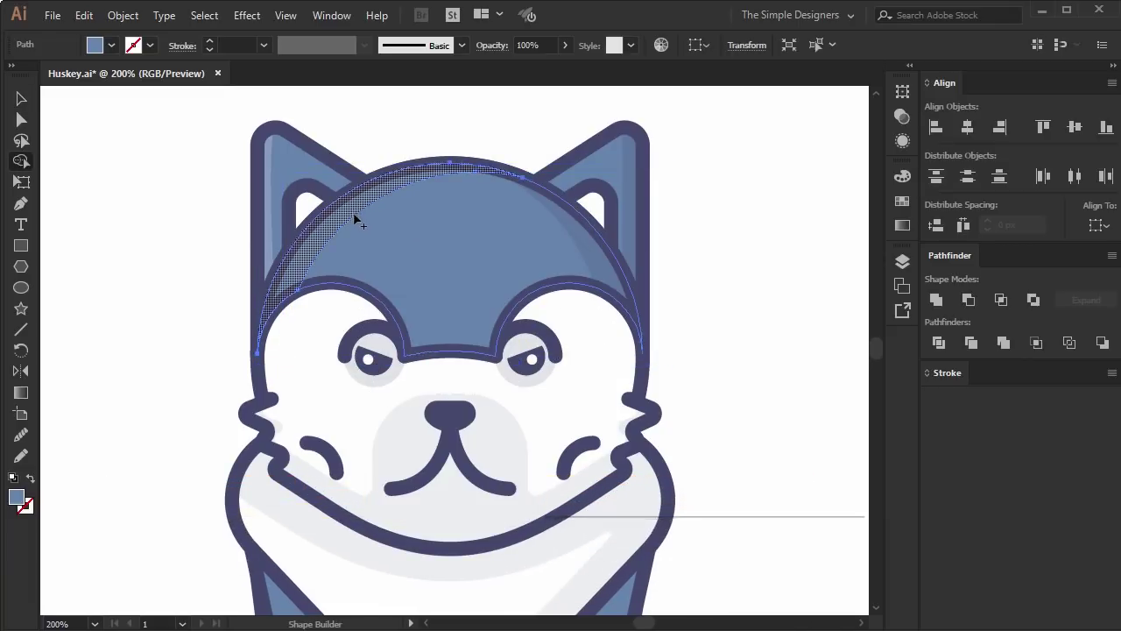
# Make the head crescent a 20% white highlight.
pyautogui.click(400, 180)
pyautogui.press('v')
pyautogui.scroll(5, 726, 382)
pyautogui.scroll(-4, 635, 472)
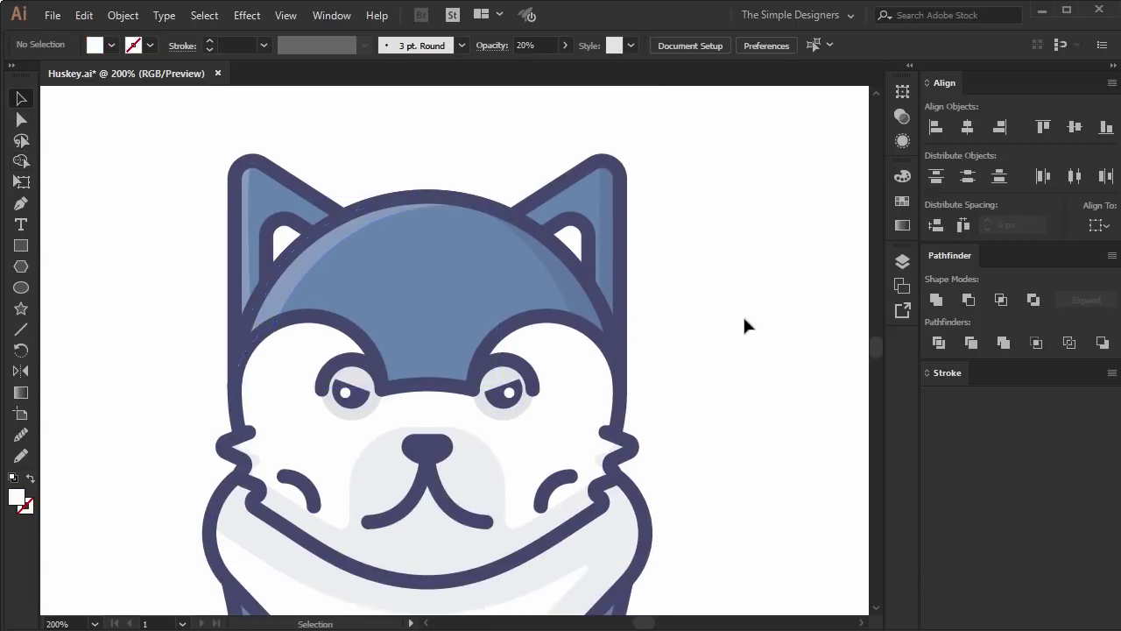
pyautogui.click(743, 313)
pyautogui.hotkey('ctrl', '-')
pyautogui.hotkey('ctrl', '-')
pyautogui.hotkey('ctrl', '+')
# Drag a copied shape over the husky's body, ready for trimming with Shape Builder.
pyautogui.scroll(-2, 708, 295)
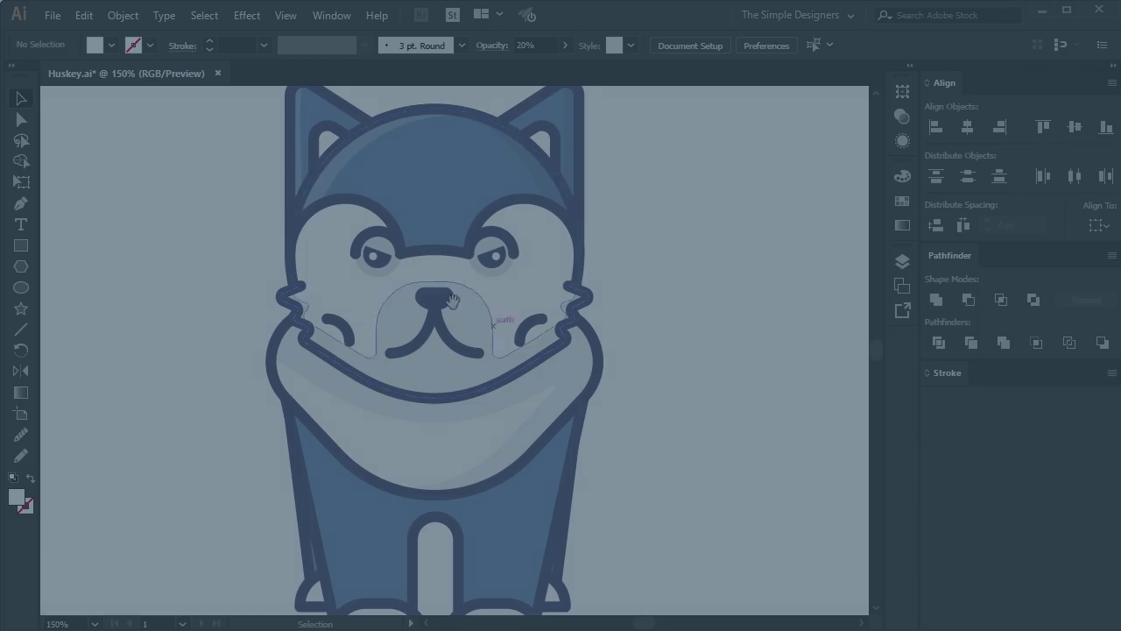
pyautogui.moveTo(379, 405)
pyautogui.mouseDown()
pyautogui.moveTo(396, 289)
pyautogui.moveTo(657, 141)
pyautogui.mouseUp()
pyautogui.hotkey('shift', 'm')
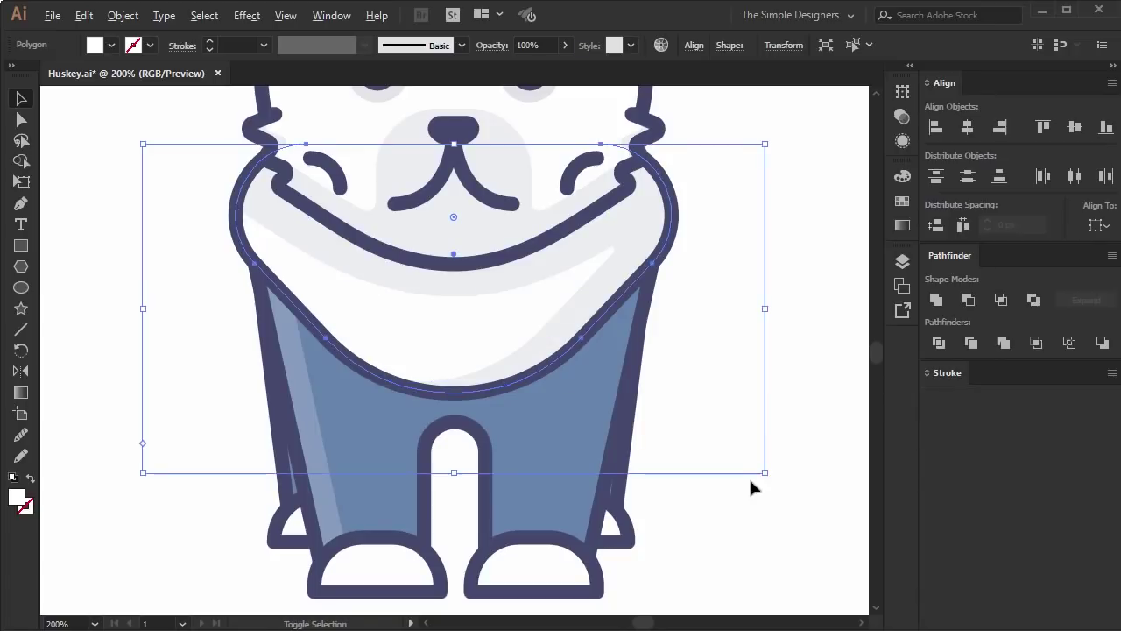
# Build a shading shape under the white chest and give it the darker shading style.
pyautogui.moveTo(749, 477); pyautogui.dragTo(808, 497)
pyautogui.press('a')
pyautogui.click(539, 473)
pyautogui.hotkey('shift', 'm')
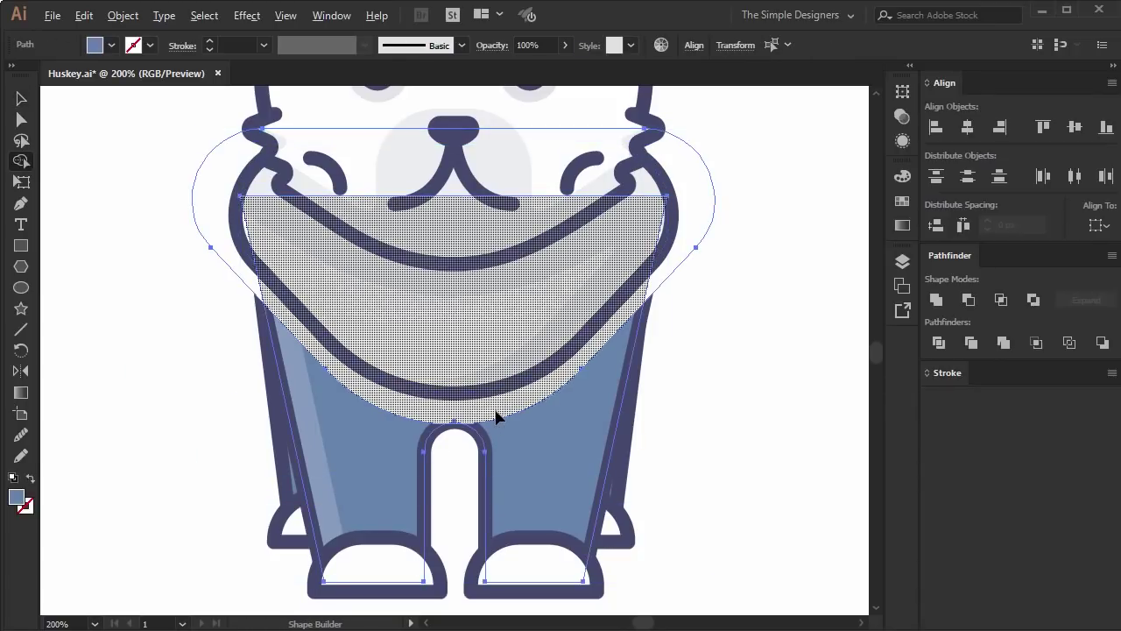
pyautogui.moveTo(592, 459); pyautogui.dragTo(388, 555)
pyautogui.click(464, 419)
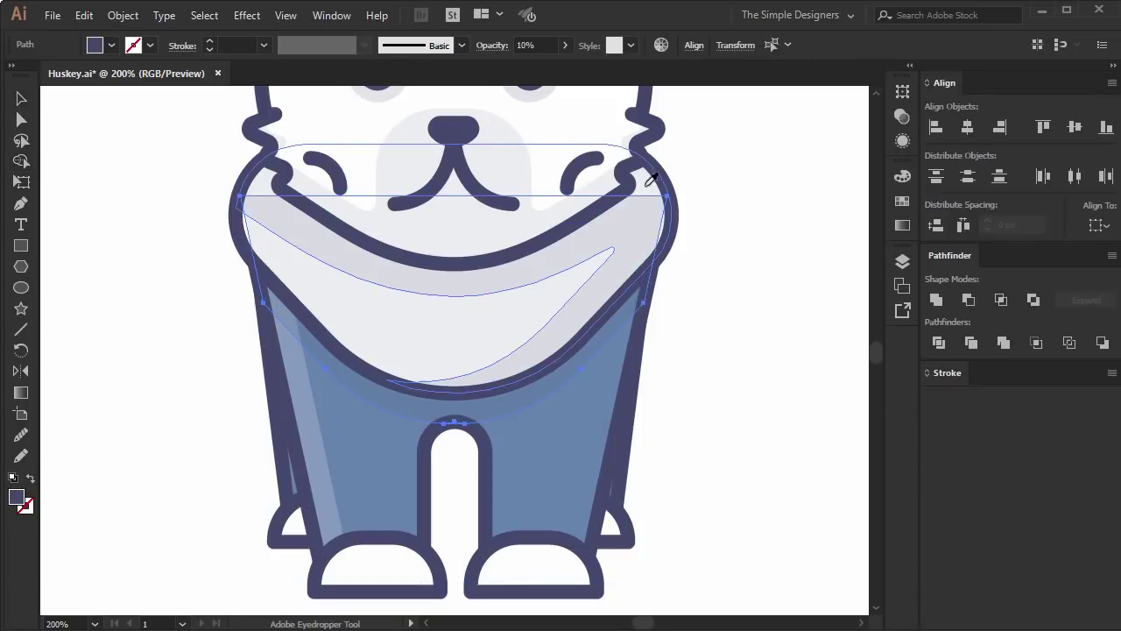
pyautogui.click(628, 205)
# Split the body shade's right edge off into its own shadow strip.
pyautogui.hotkey('ctrl', '+')
pyautogui.hotkey('ctrl', '+')
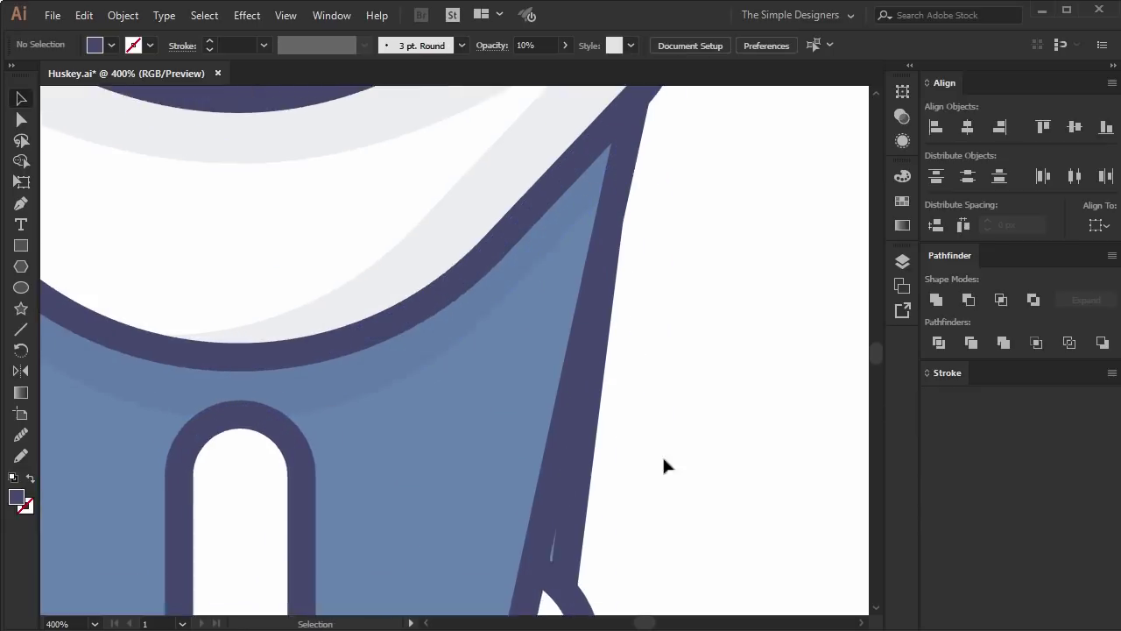
pyautogui.write('v100')
pyautogui.press('Return')
pyautogui.hotkey('ctrl', '-')
pyautogui.hotkey('ctrl', '-')
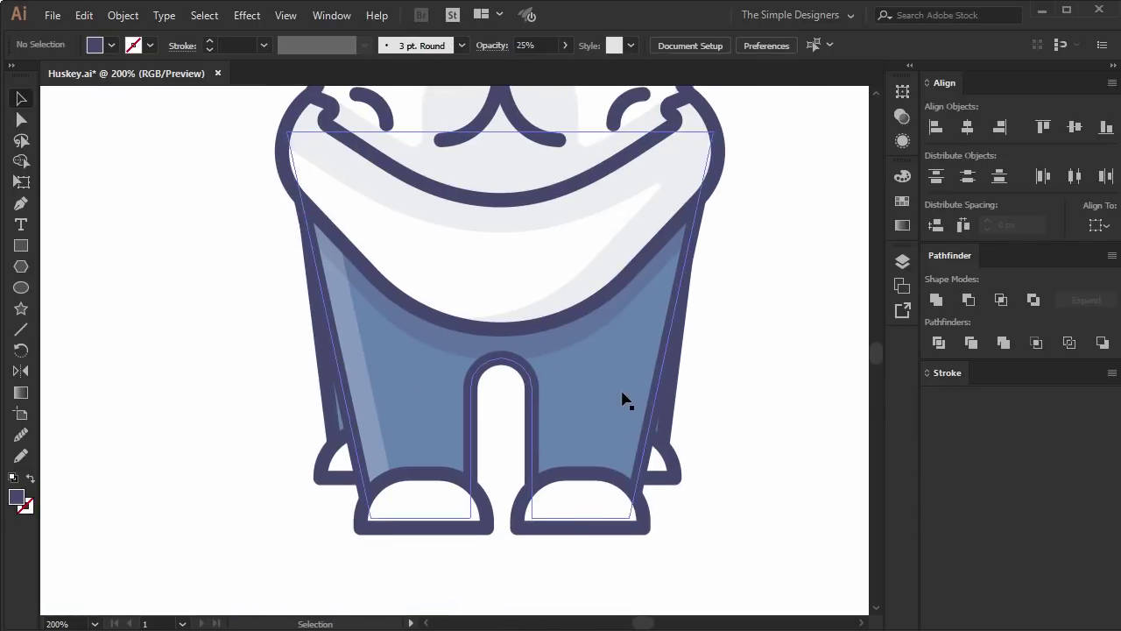
pyautogui.hotkey('shift', 'm')
pyautogui.click(655, 355)
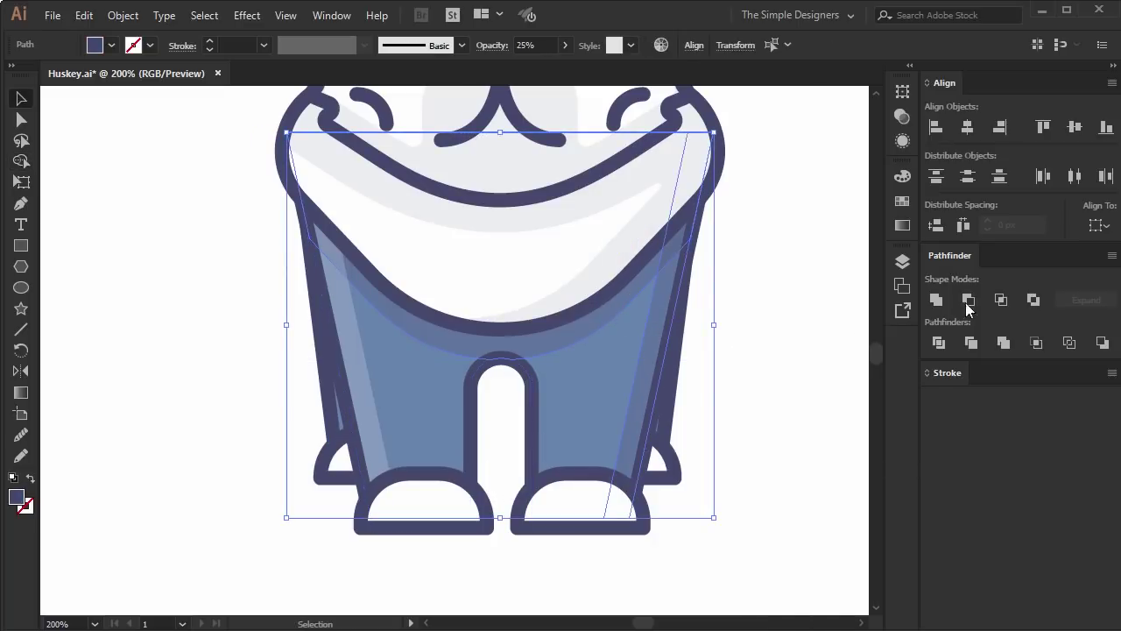
pyautogui.hotkey('ctrl', 'shift', 'a')
pyautogui.press('a')
pyautogui.hotkey('ctrl', '0')
pyautogui.hotkey('ctrl', '+')
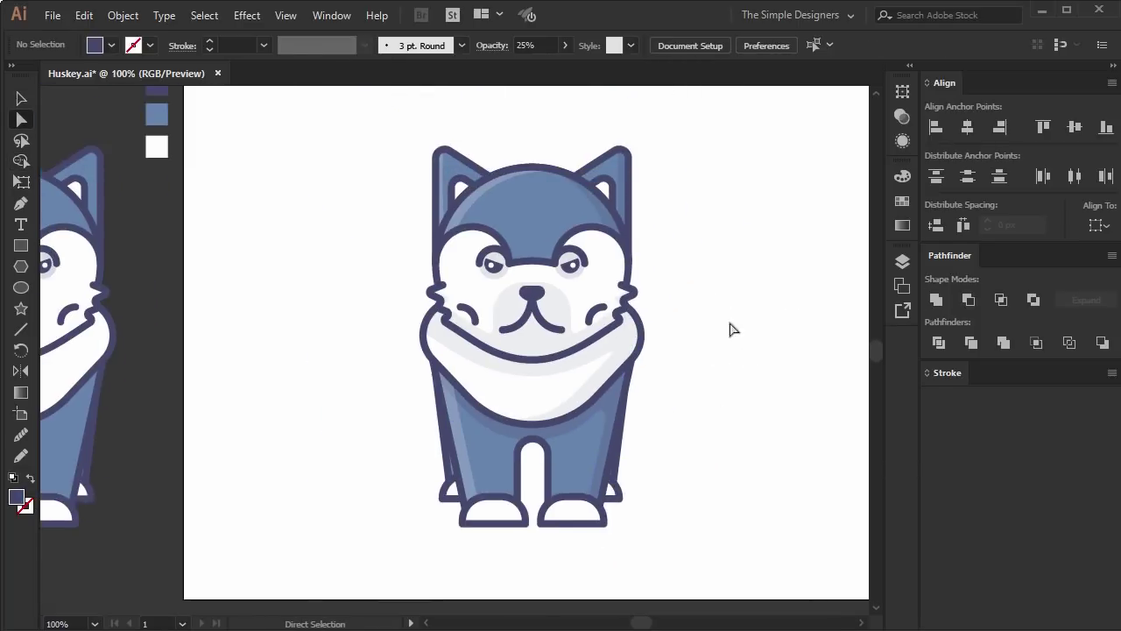
# Draw a curved brow shade shape above the right eye with the Pen tool.
pyautogui.hotkey('ctrl', '+')
pyautogui.hotkey('ctrl', '+')
pyautogui.hotkey('ctrl', '+')
pyautogui.press('p')
pyautogui.click(483, 264)
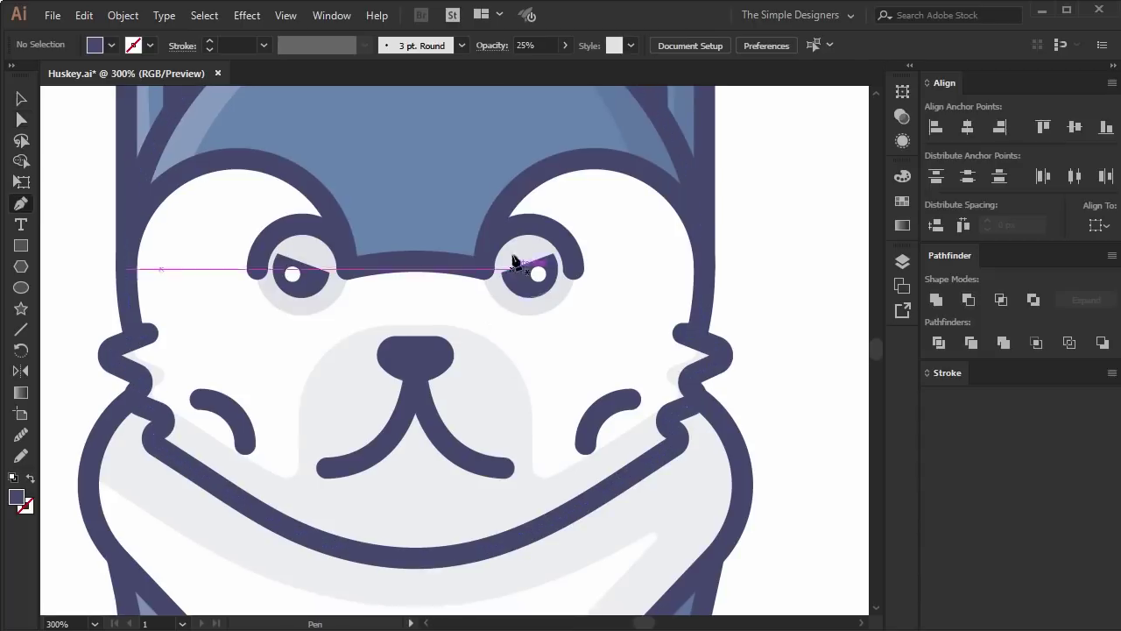
pyautogui.moveTo(581, 159); pyautogui.dragTo(613, 158)
pyautogui.moveTo(689, 208); pyautogui.dragTo(753, 277)
pyautogui.click(689, 265)
pyautogui.click(482, 265)
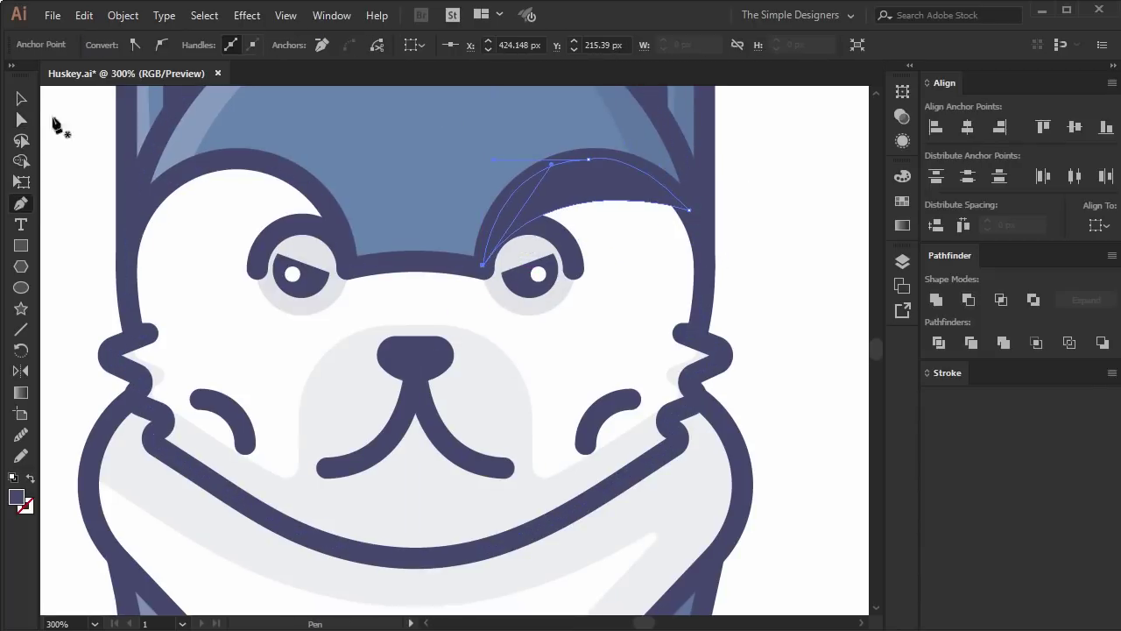
# Refine the brow shade by nudging its right anchor point down.
pyautogui.press('v')
pyautogui.hotkey('ctrl', 'shift', 'a')
pyautogui.press('a')
pyautogui.moveTo(690, 211); pyautogui.dragTo(694, 220)
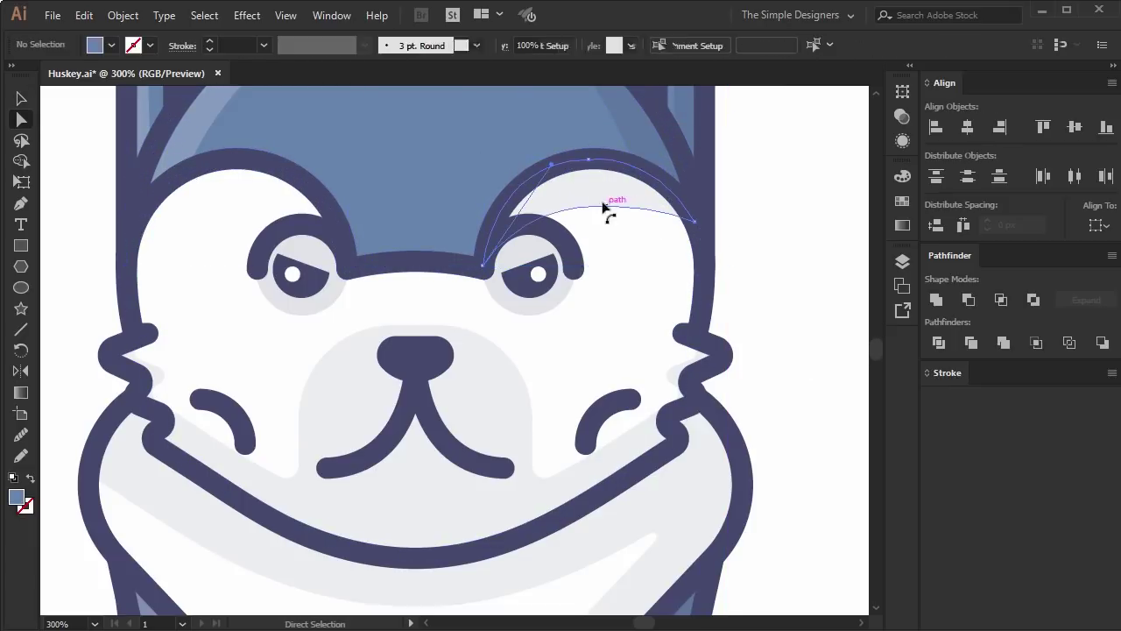
pyautogui.click(588, 161)
pyautogui.scroll(-2, 715, 215)
pyautogui.scroll(2, 659, 209)
pyautogui.press('p')
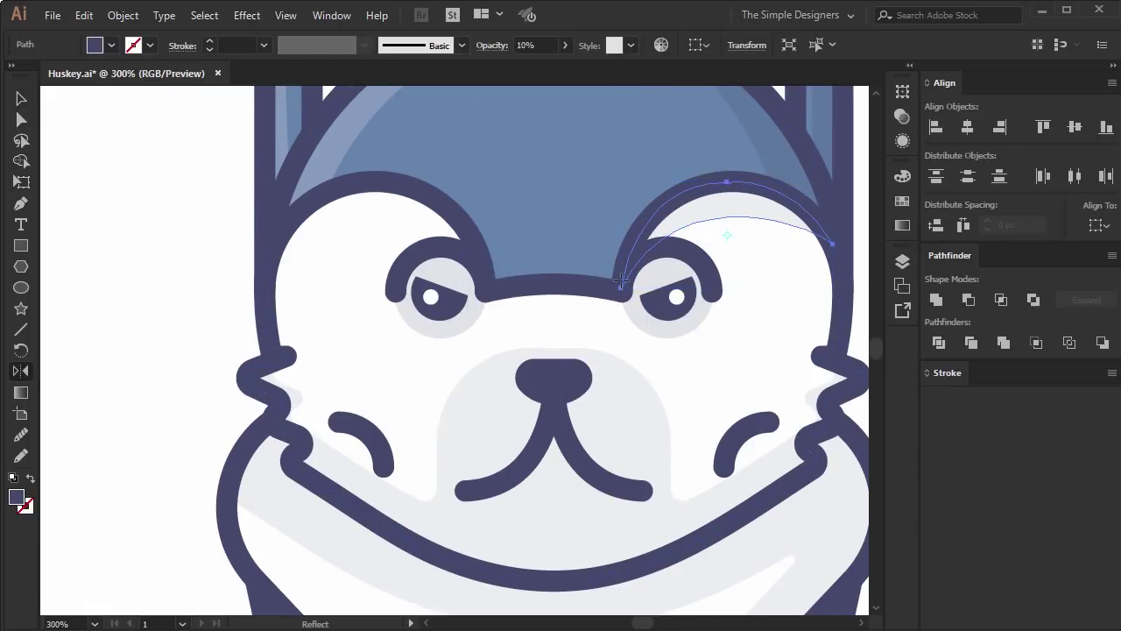
# Reflect a copy of the brow shade across the face's centre for the left eye.
pyautogui.press('o')
pyautogui.keyDown('alt'); pyautogui.click(554, 285); pyautogui.keyUp('alt')
pyautogui.click(869, 378)
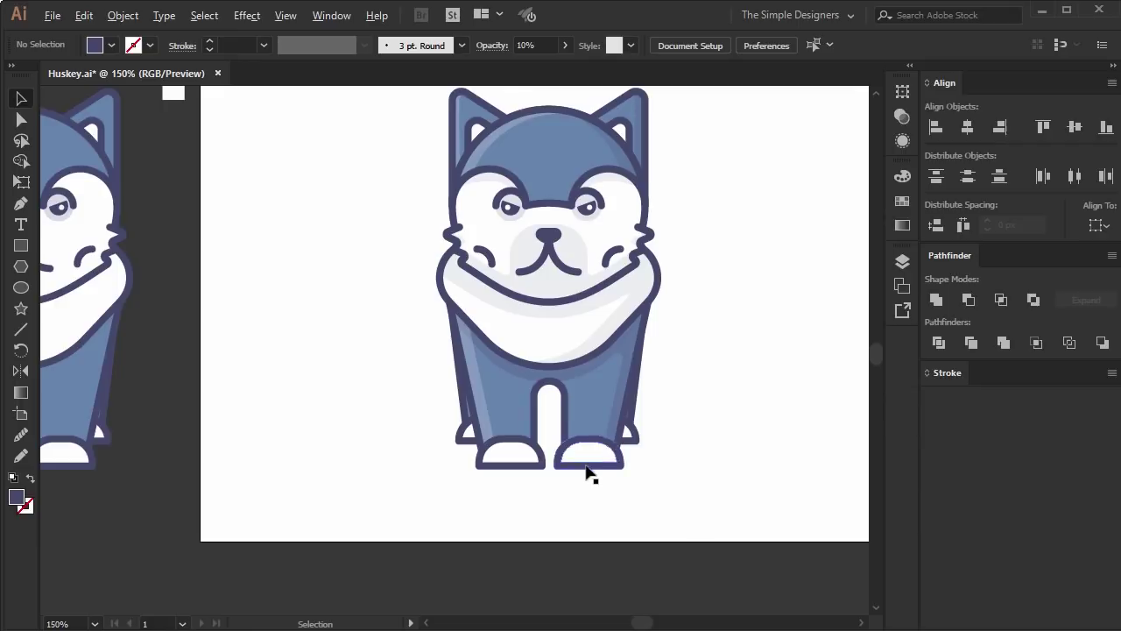
# Draw a short vertical toe line on the left front paw with a thick, round-capped, round-joined stroke.
pyautogui.scroll(3, 586, 470)
pyautogui.scroll(2, 571, 480)
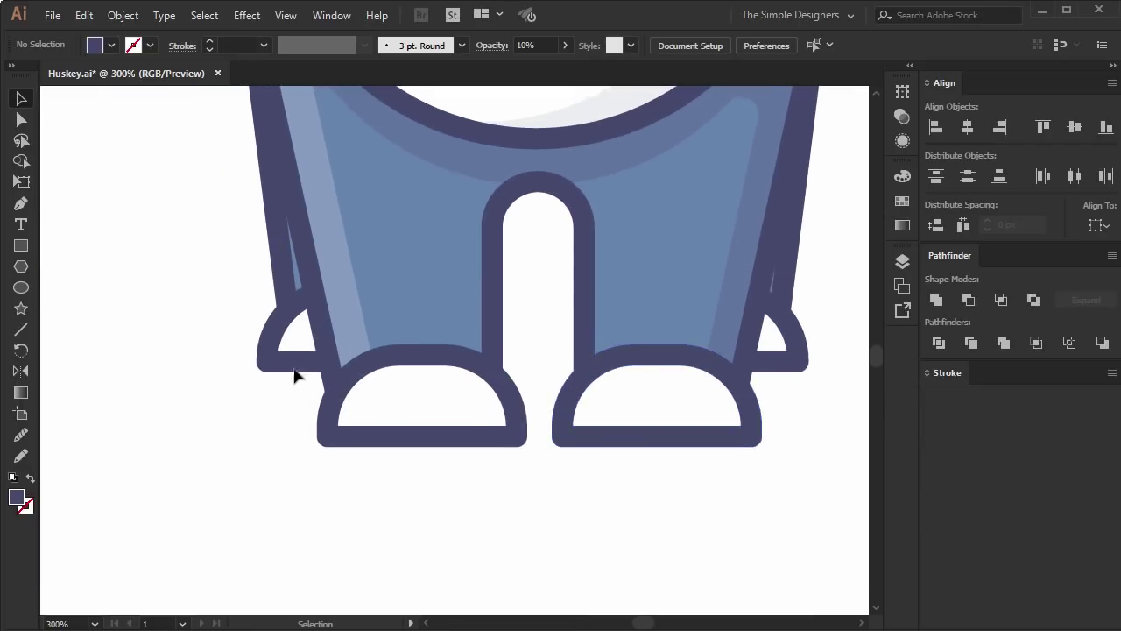
pyautogui.press('p')
pyautogui.keyDown('ctrl'); pyautogui.click(375, 429); pyautogui.keyUp('ctrl')
pyautogui.moveTo(375, 429); pyautogui.dragTo(376, 404)
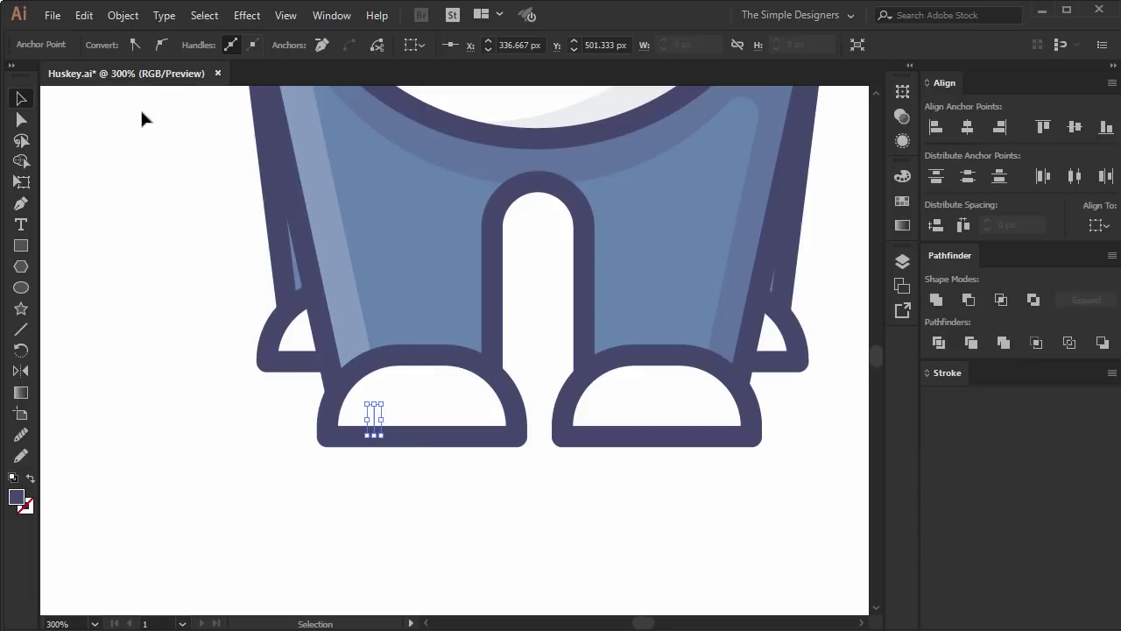
pyautogui.click(954, 369)
pyautogui.click(986, 306)
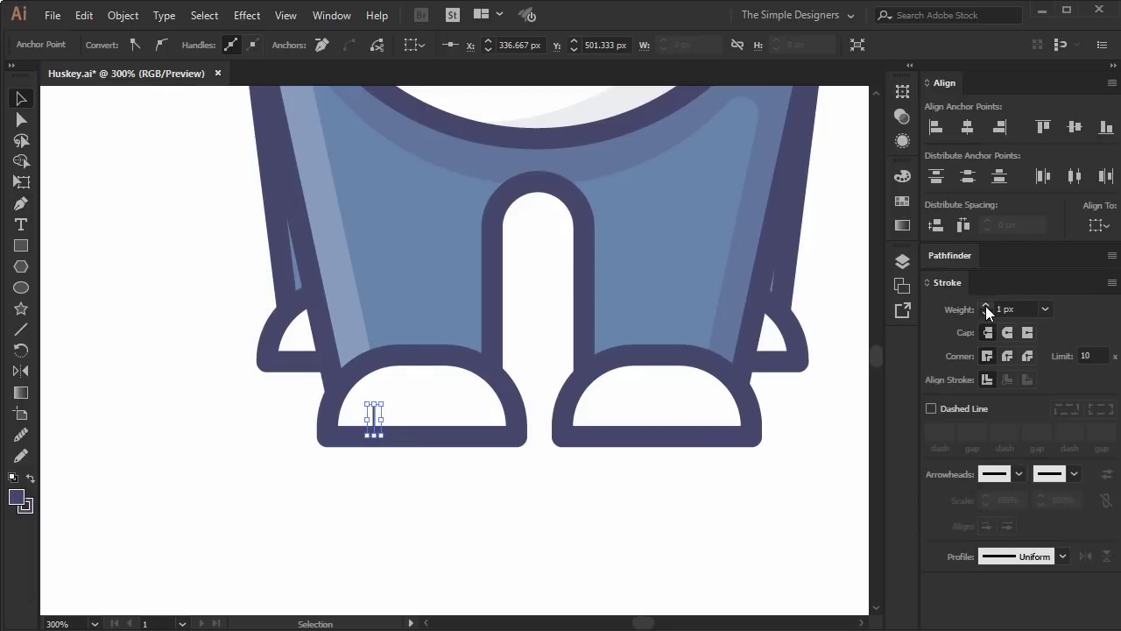
pyautogui.click(985, 305)
pyautogui.click(985, 305)
pyautogui.click(1007, 332)
pyautogui.click(1007, 356)
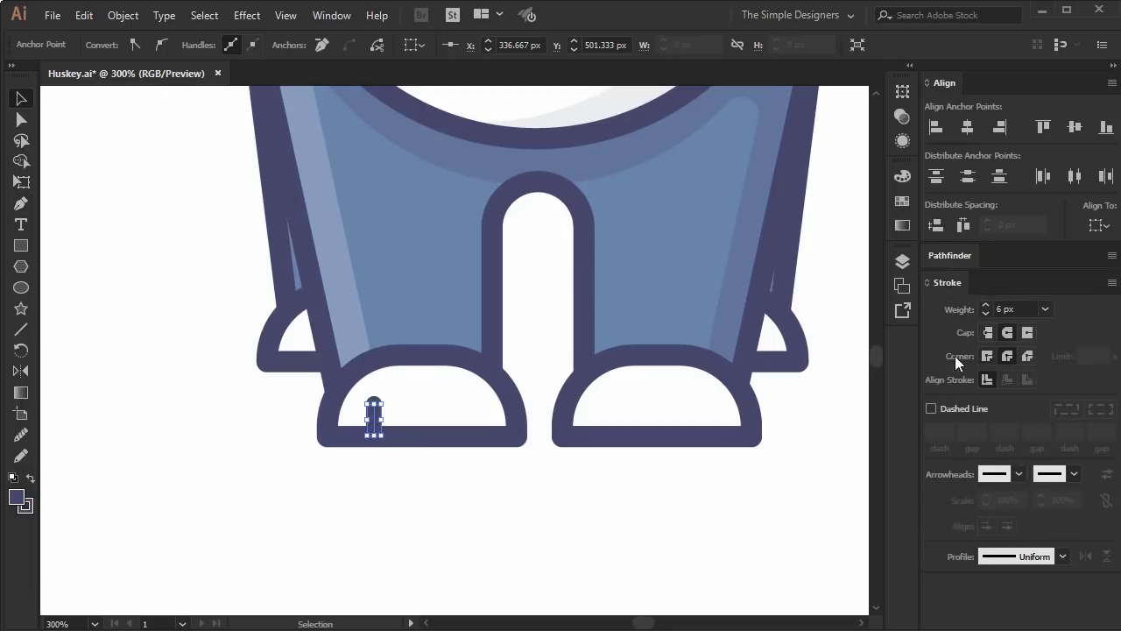
# Duplicate the toe line into three, group them, and set the group to 85% opacity.
pyautogui.click(480, 523)
pyautogui.hotkey('ctrl', '=')
pyautogui.click(367, 440)
pyautogui.moveTo(363, 441); pyautogui.dragTo(470, 442)
pyautogui.keyDown('shift'); pyautogui.click(417, 443); pyautogui.keyUp('shift')
pyautogui.keyDown('shift'); pyautogui.click(362, 436); pyautogui.keyUp('shift')
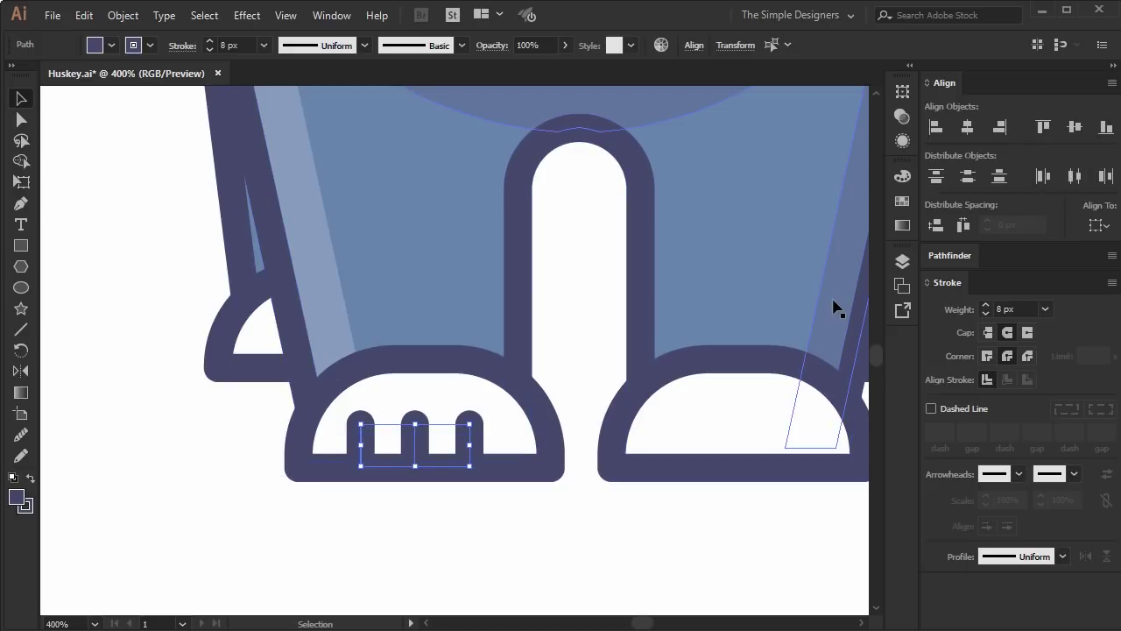
pyautogui.hotkey('ctrl', 'g')
pyautogui.press('Right')
pyautogui.press('Right')
pyautogui.press('Right')
pyautogui.press('Right')
pyautogui.press('7')
pyautogui.press('5')
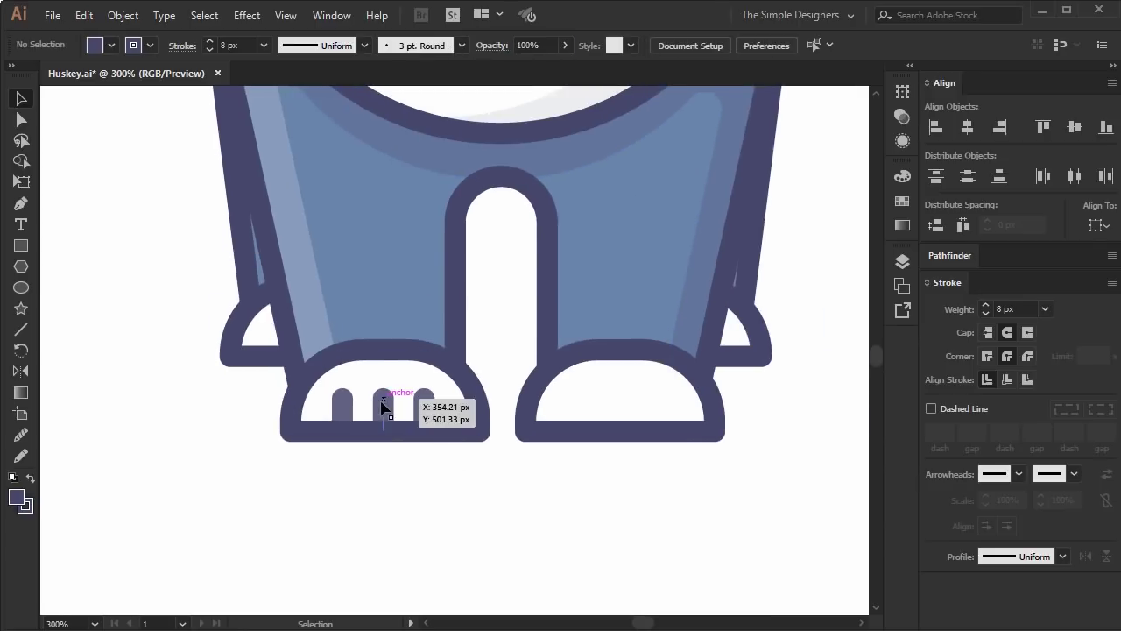
pyautogui.click(383, 408)
# Copy the toe group onto the right paw and shape-build a 10% opacity paw shadow.
pyautogui.moveTo(385, 415); pyautogui.dragTo(618, 415)
pyautogui.click(663, 370)
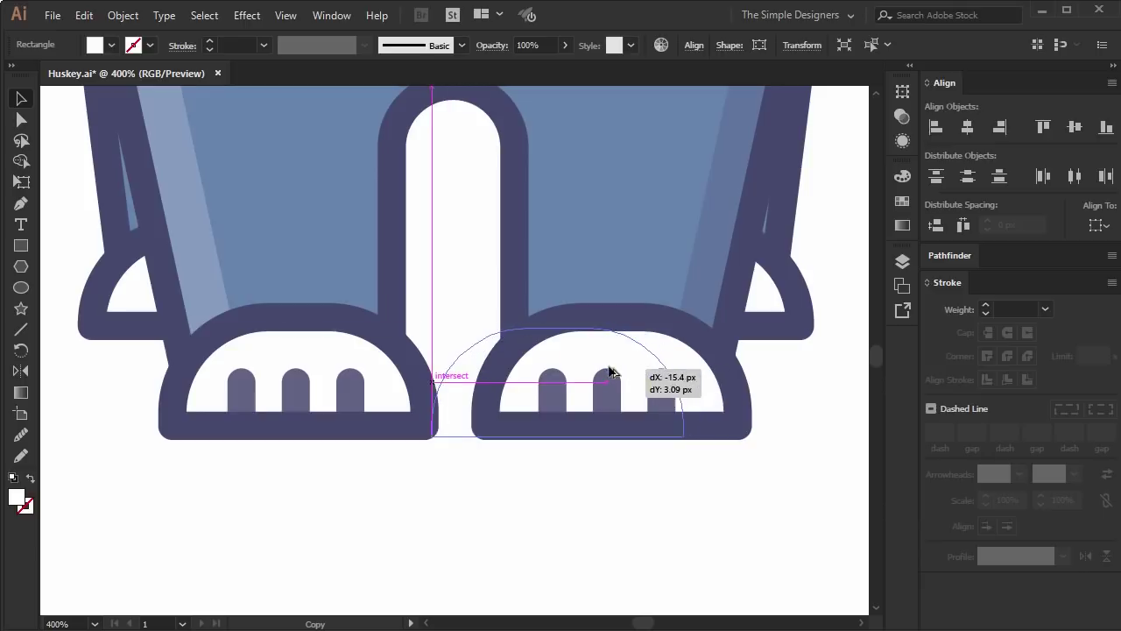
pyautogui.click(691, 411)
pyautogui.hotkey('shift', 'm')
pyautogui.moveTo(563, 375); pyautogui.dragTo(613, 420)
pyautogui.press('v')
pyautogui.press('1')
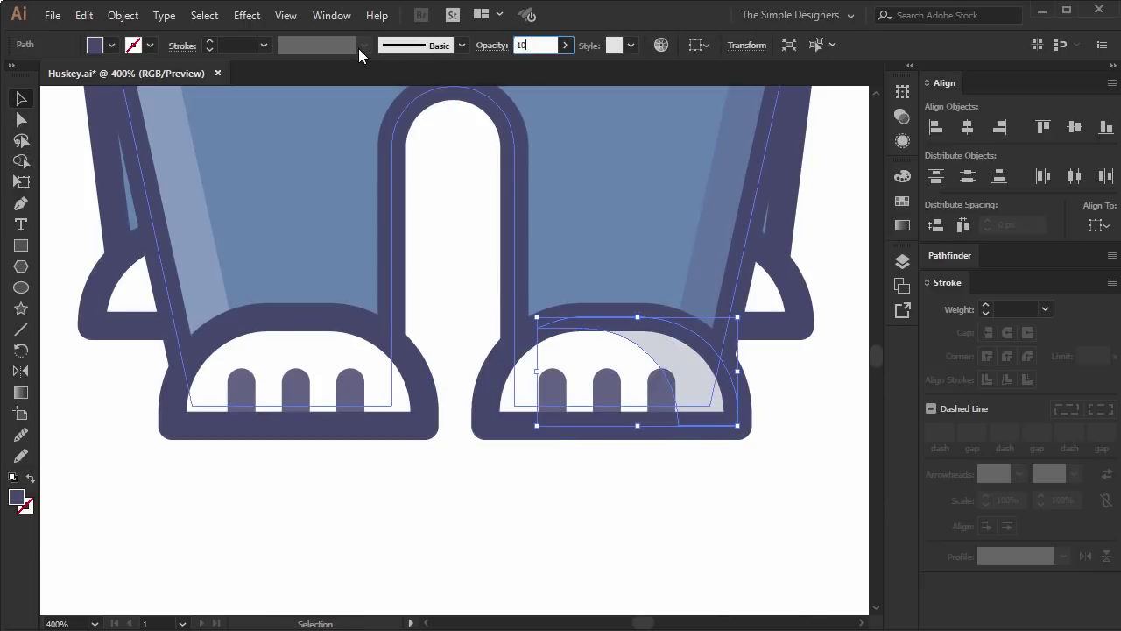
# Select both front paws' toe groups and lower their opacity to 50%.
pyautogui.press('a')
pyautogui.click(378, 385)
pyautogui.press('v')
pyautogui.click(371, 545)
pyautogui.hotkey('ctrl', '1')
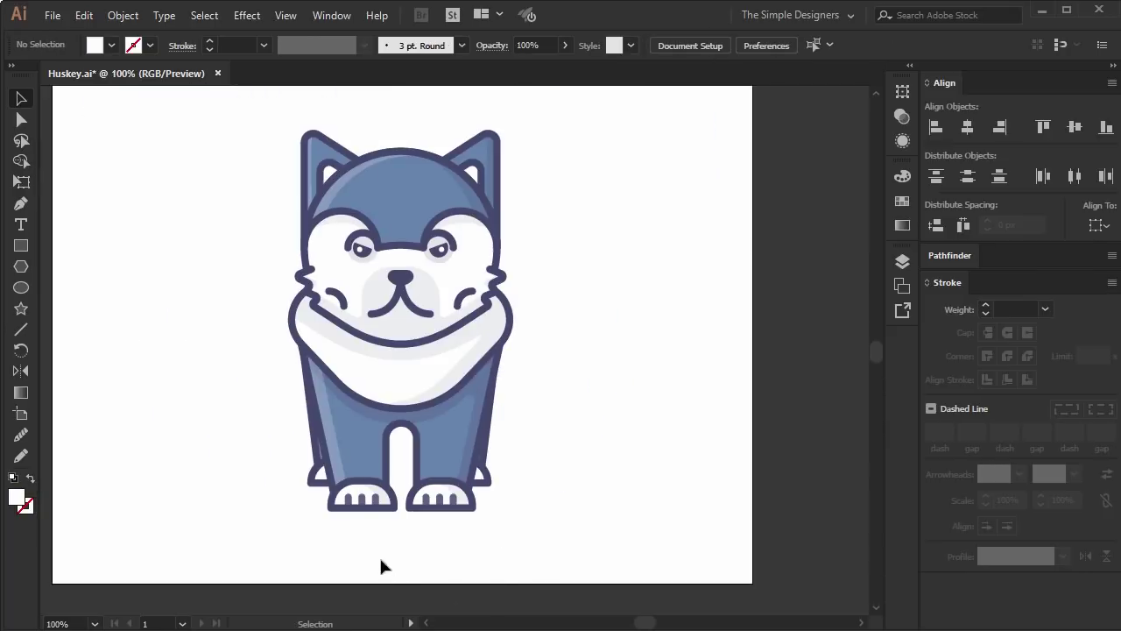
pyautogui.scroll(4, 356, 509)
pyautogui.click(351, 473)
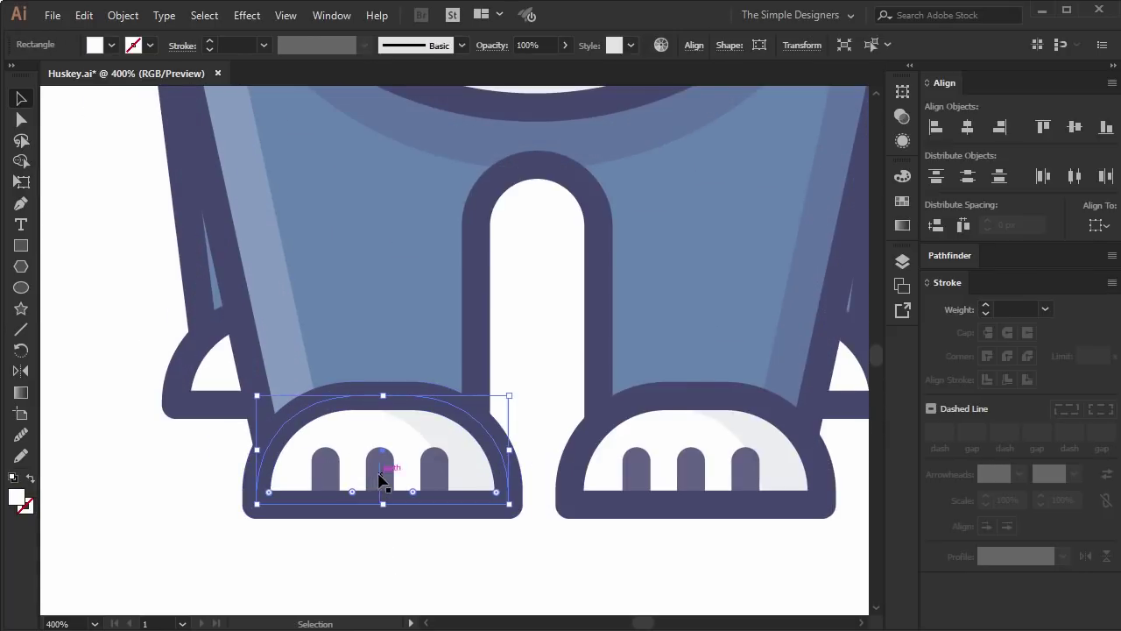
pyautogui.click(379, 473)
pyautogui.keyDown('shift'); pyautogui.click(690, 480); pyautogui.keyUp('shift')
pyautogui.click(528, 44)
pyautogui.write('50')
pyautogui.press('Return')
# Widen the left paw's toe group.
pyautogui.click(558, 557)
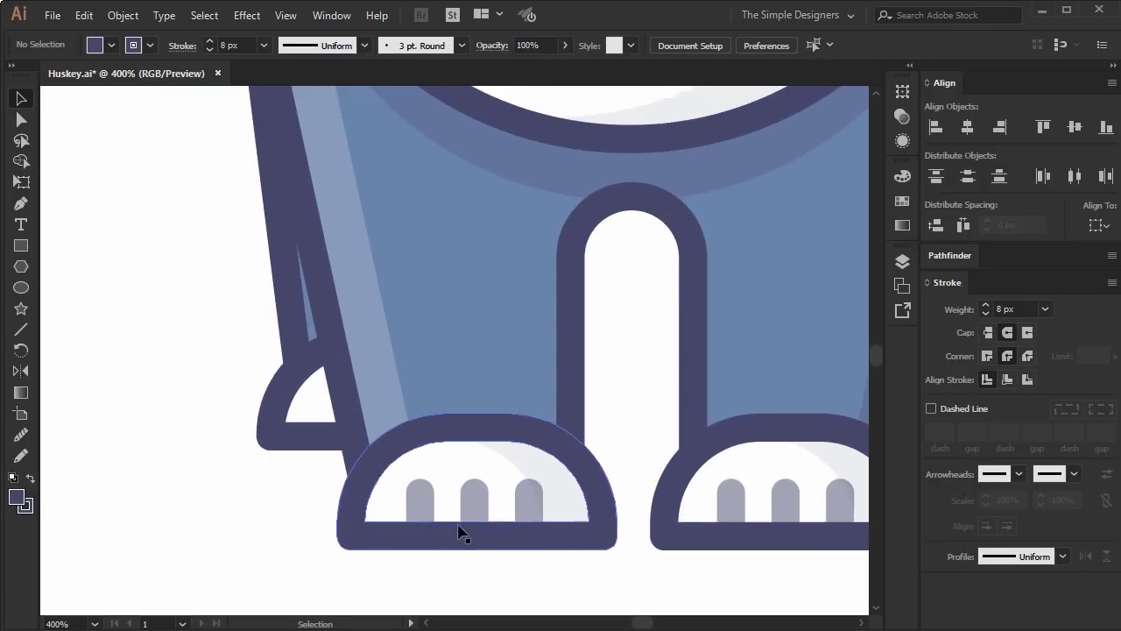
pyautogui.click(425, 508)
pyautogui.moveTo(392, 514); pyautogui.dragTo(307, 419)
pyautogui.hscroll(-5, 448, 599)
pyautogui.hscroll(5, 675, 538)
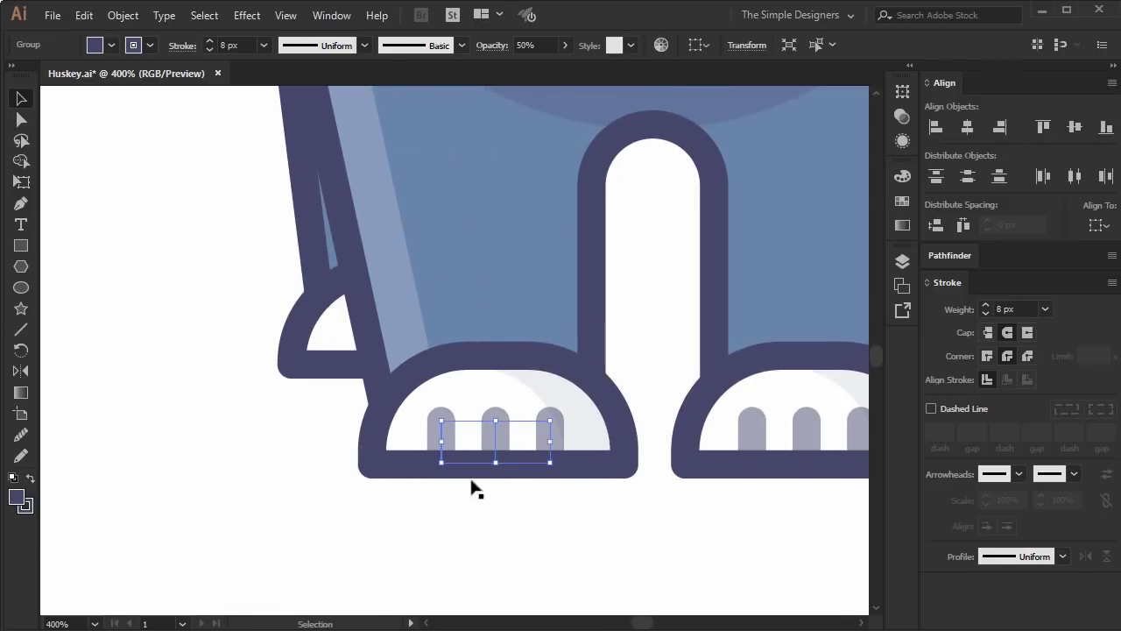
# Place a smaller, thinner-stroked copy of the toes behind the first back paw's outline.
pyautogui.moveTo(483, 446); pyautogui.dragTo(239, 369)
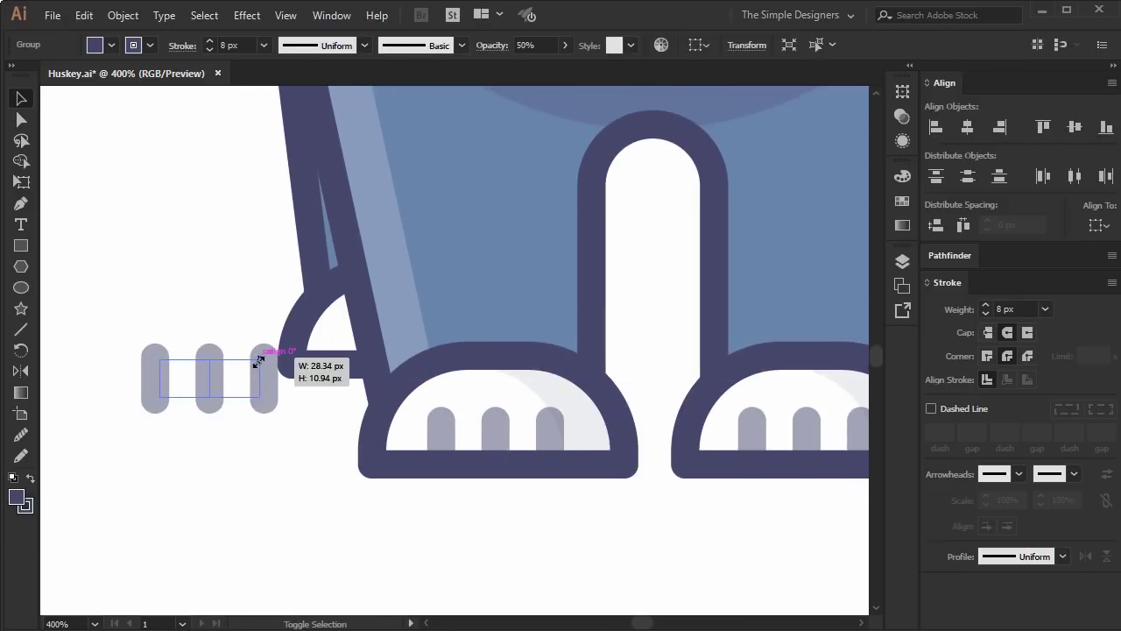
pyautogui.click(986, 313)
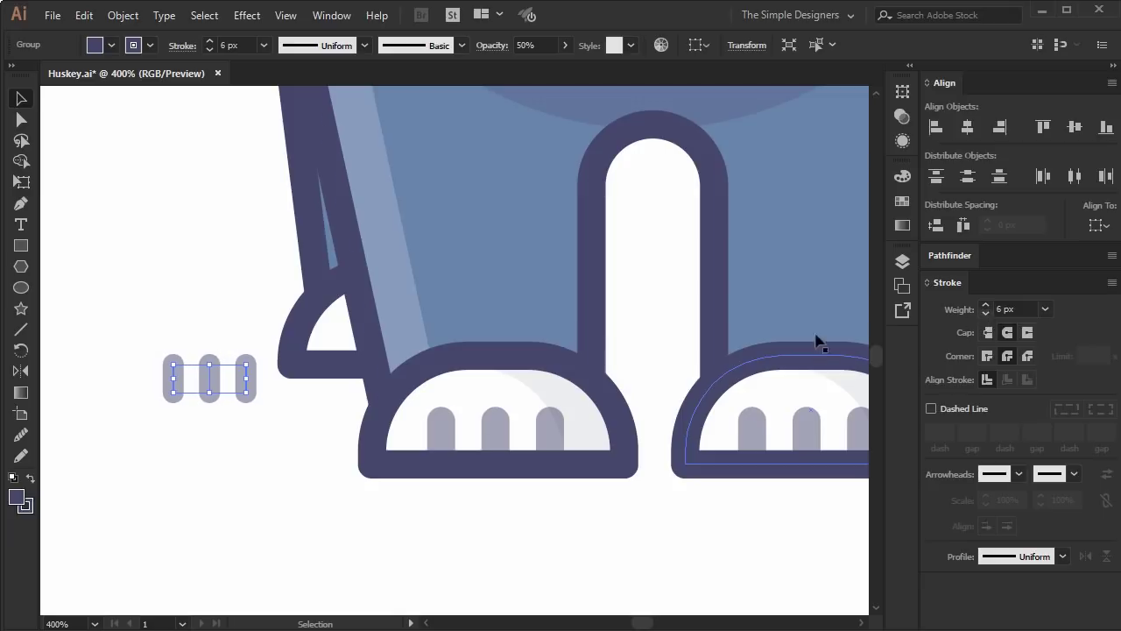
pyautogui.moveTo(213, 385); pyautogui.dragTo(377, 353)
pyautogui.hotkey('ctrl', ']')
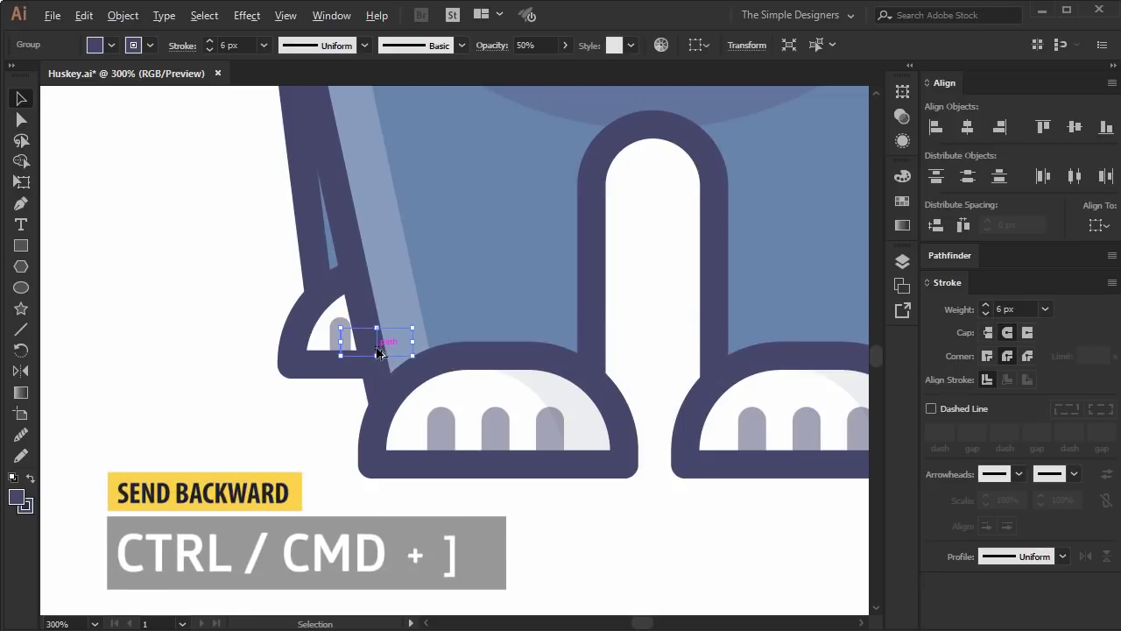
pyautogui.scroll(-2, 379, 352)
# Copy the small toes to the other back paw and check them behind its outline.
pyautogui.click(216, 430)
pyautogui.moveTo(271, 360); pyautogui.dragTo(553, 359)
pyautogui.scroll(3, 608, 400)
pyautogui.click(611, 357)
pyautogui.click(544, 294)
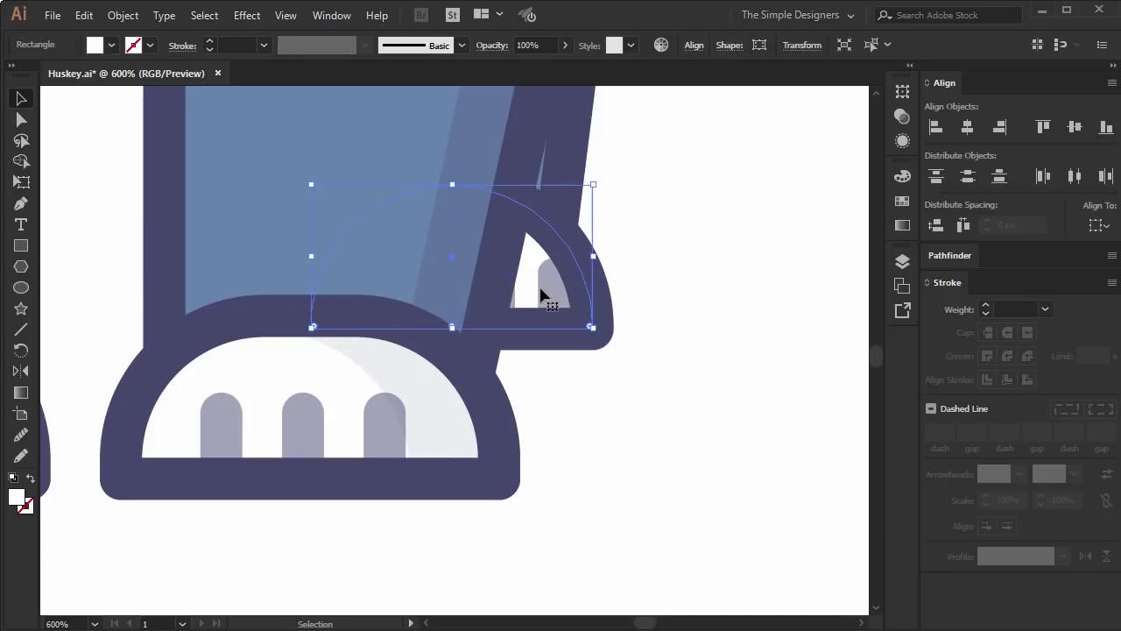
pyautogui.click(552, 298)
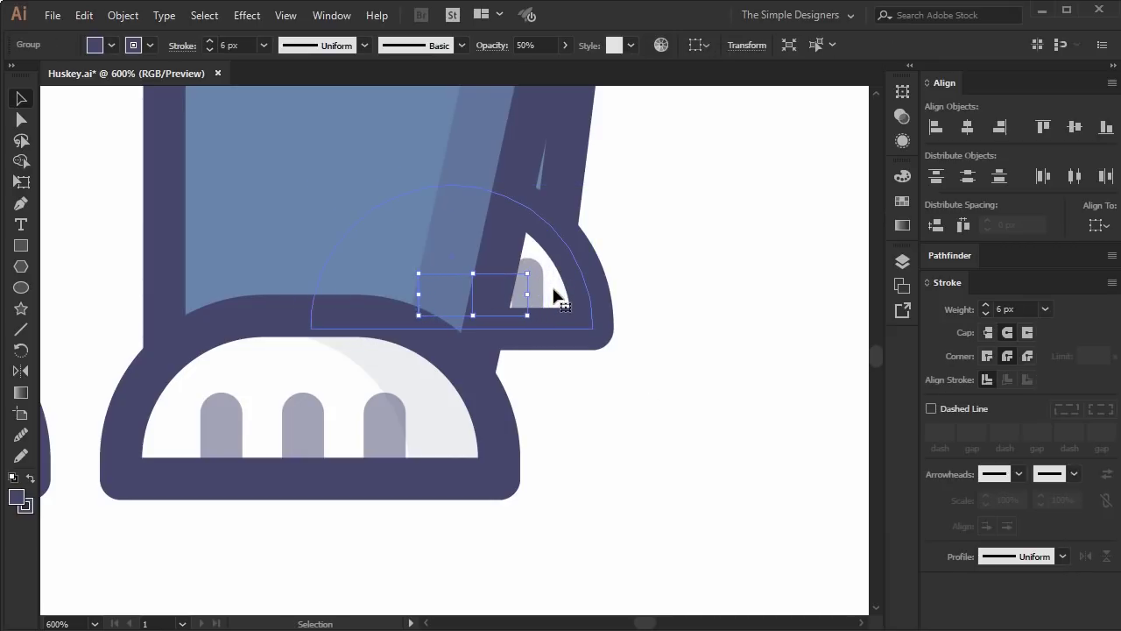
pyautogui.click(618, 478)
pyautogui.scroll(-3, 617, 477)
pyautogui.scroll(-2, 617, 480)
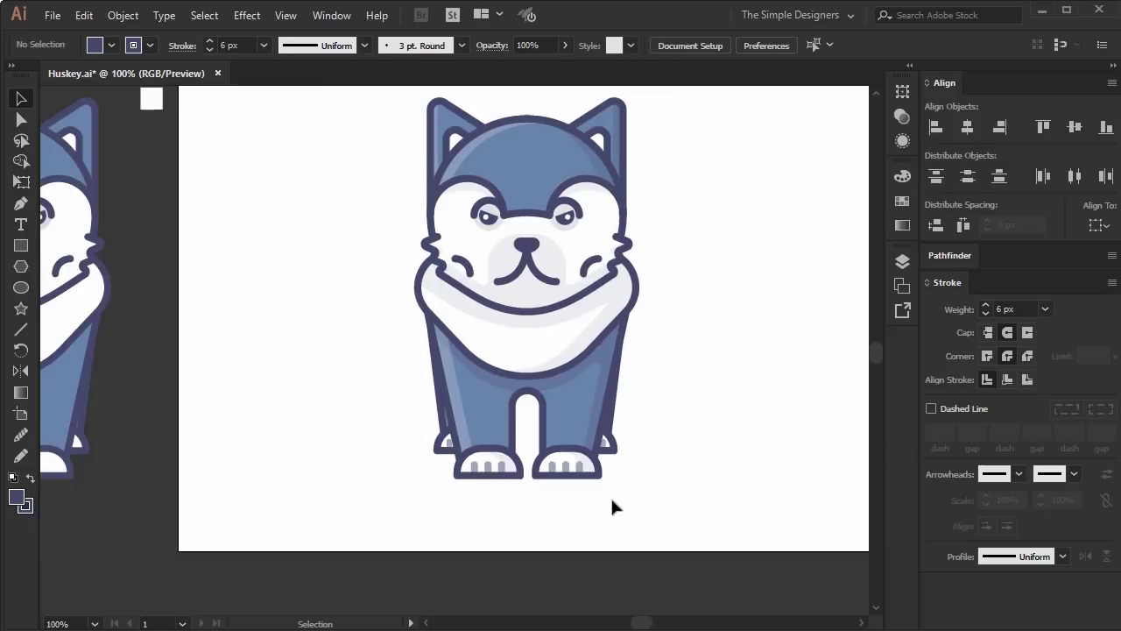
pyautogui.scroll(1, 614, 499)
pyautogui.scroll(-1, 610, 490)
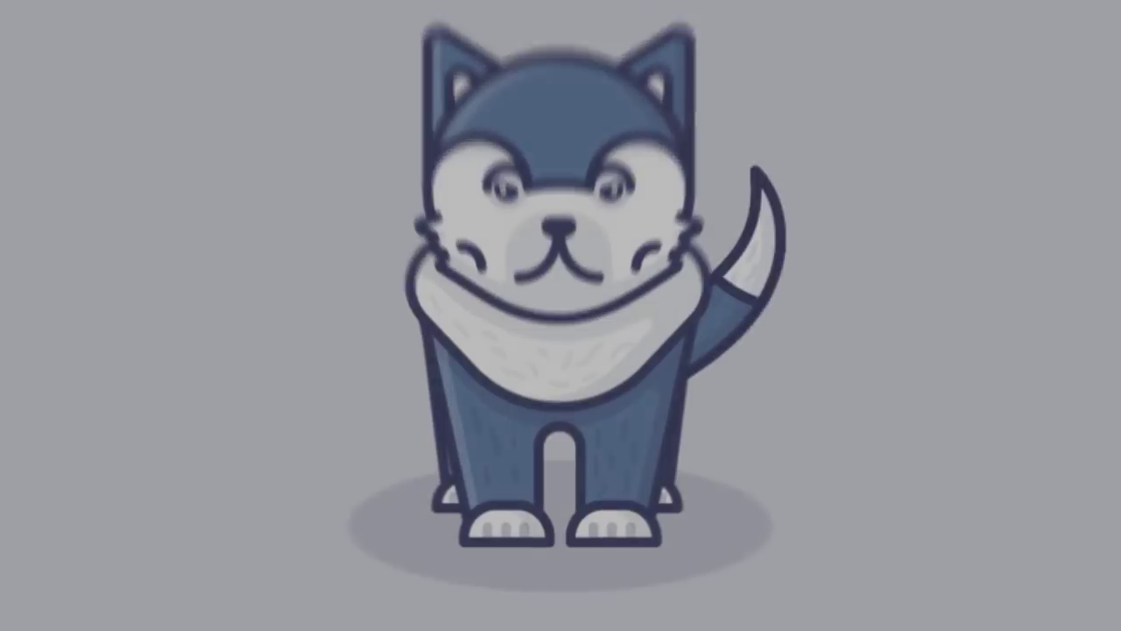